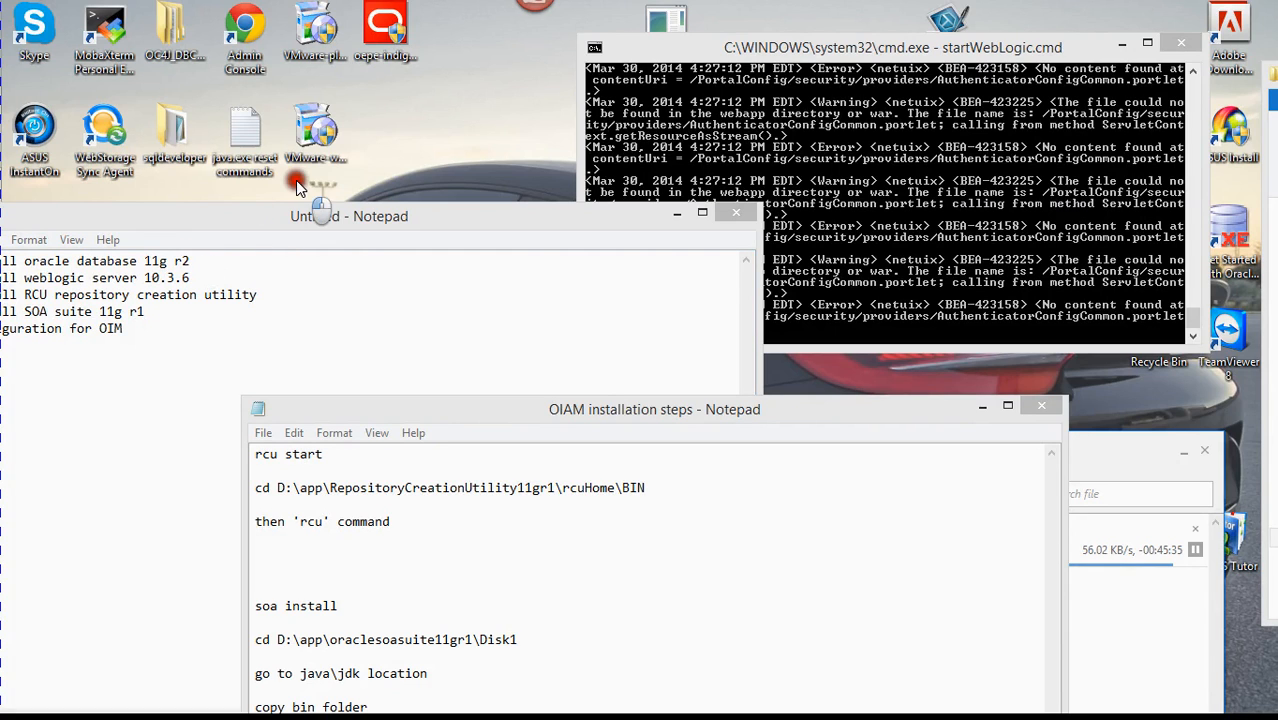
Move the untitled installation notes fully into view and append "search oriented architecture" to the SOA suite line.
{"action": "left_click_drag", "start_coordinate": [278, 232], "coordinate": [396, 159]}
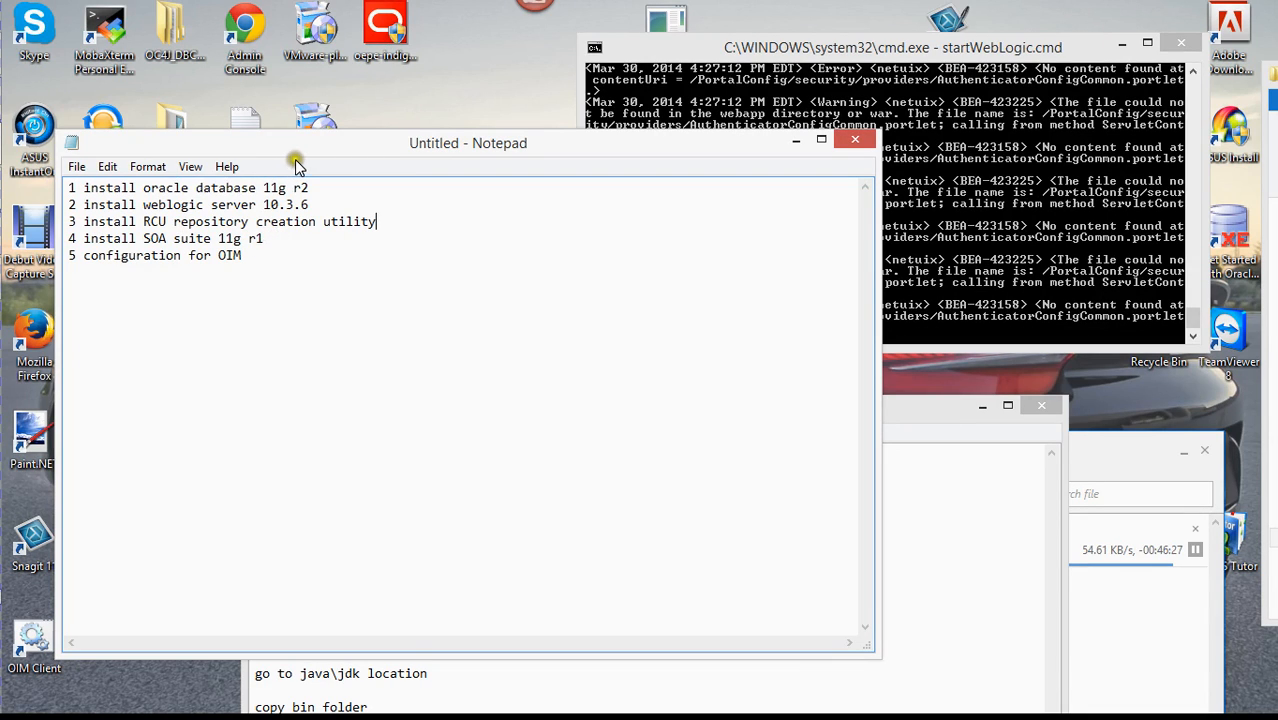
{"action": "left_click", "coordinate": [278, 238]}
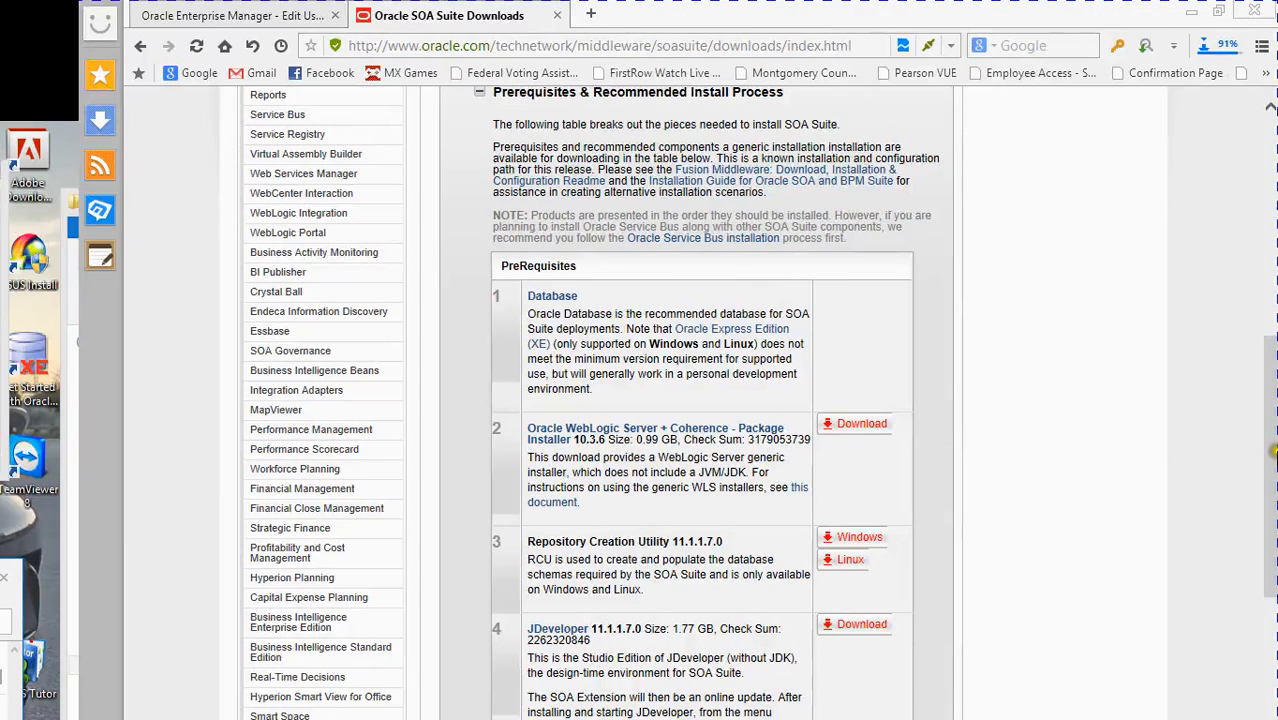
Look over the prerequisites and recommended install process on the Oracle SOA Suite downloads page.
{"action": "left_click", "coordinate": [1265, 379]}
{"action": "left_click", "coordinate": [1268, 349]}
{"action": "left_click", "coordinate": [1248, 260]}
{"action": "left_click", "coordinate": [1249, 230]}
{"action": "left_click", "coordinate": [1116, 219]}
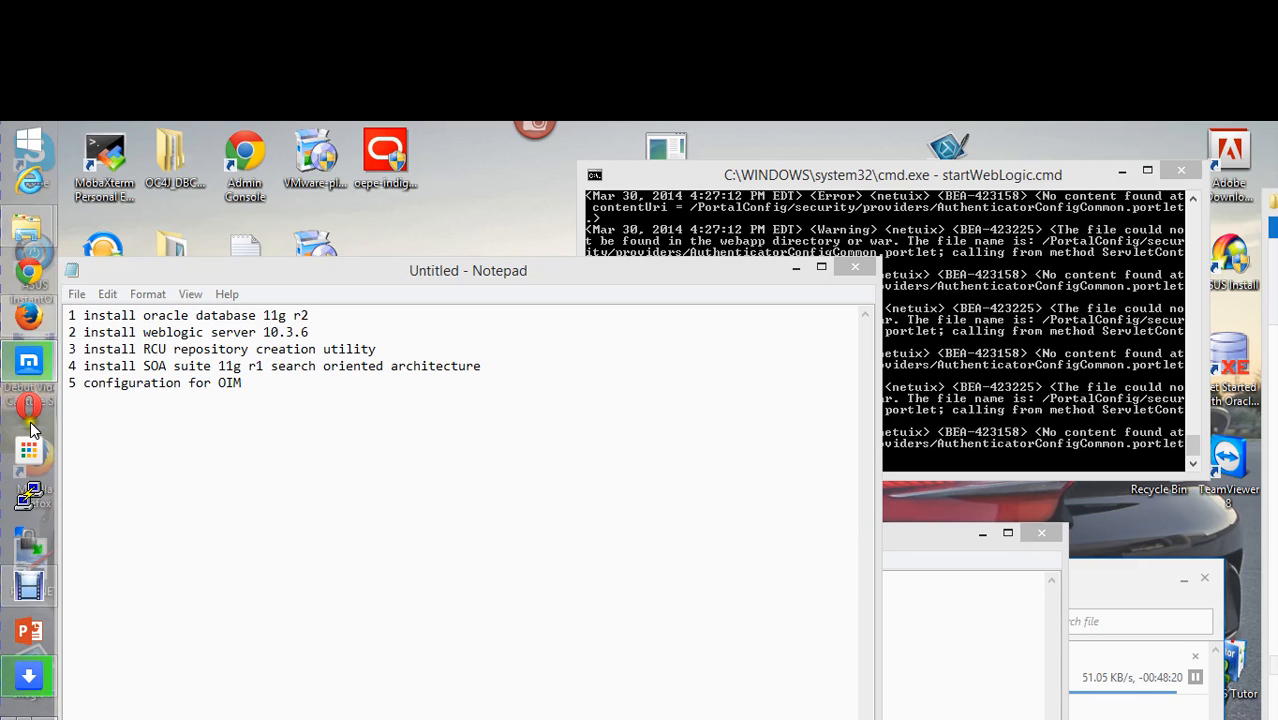
Switch to the Maxthon browser and bring up the prerequisites table on the Oracle SOA Suite downloads page.
{"action": "left_click", "coordinate": [29, 368]}
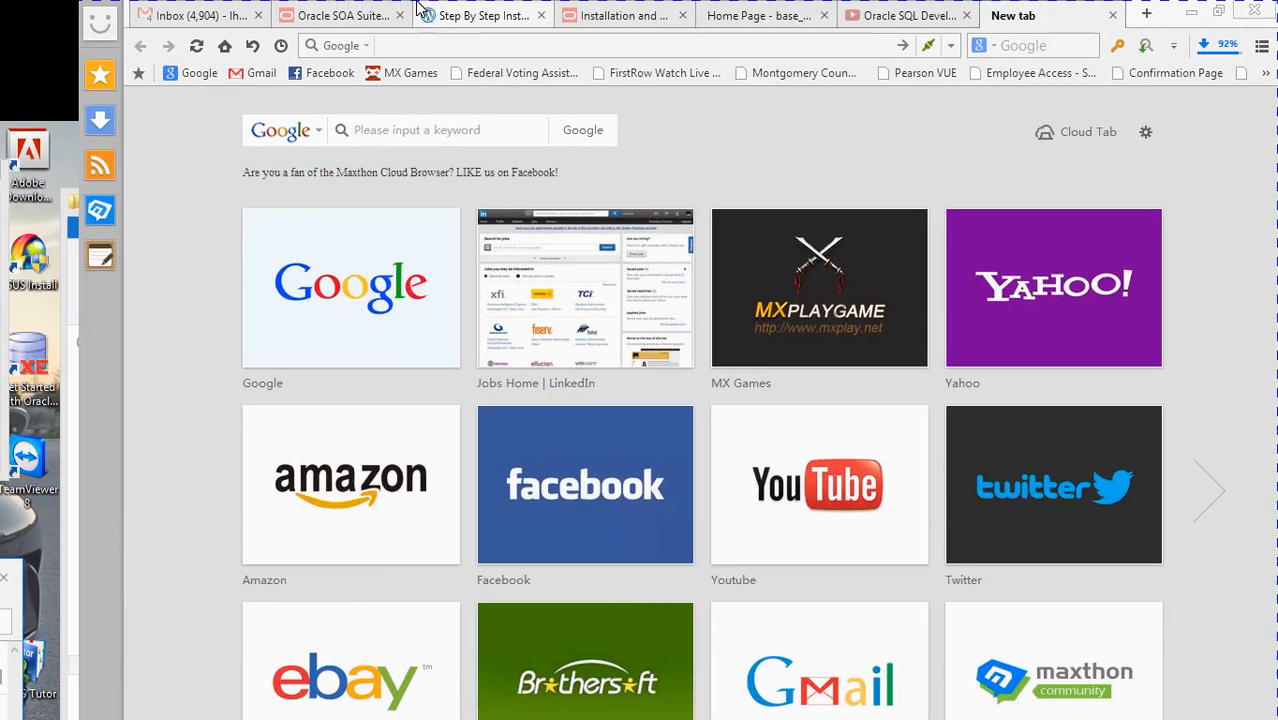
{"action": "left_click", "coordinate": [330, 16]}
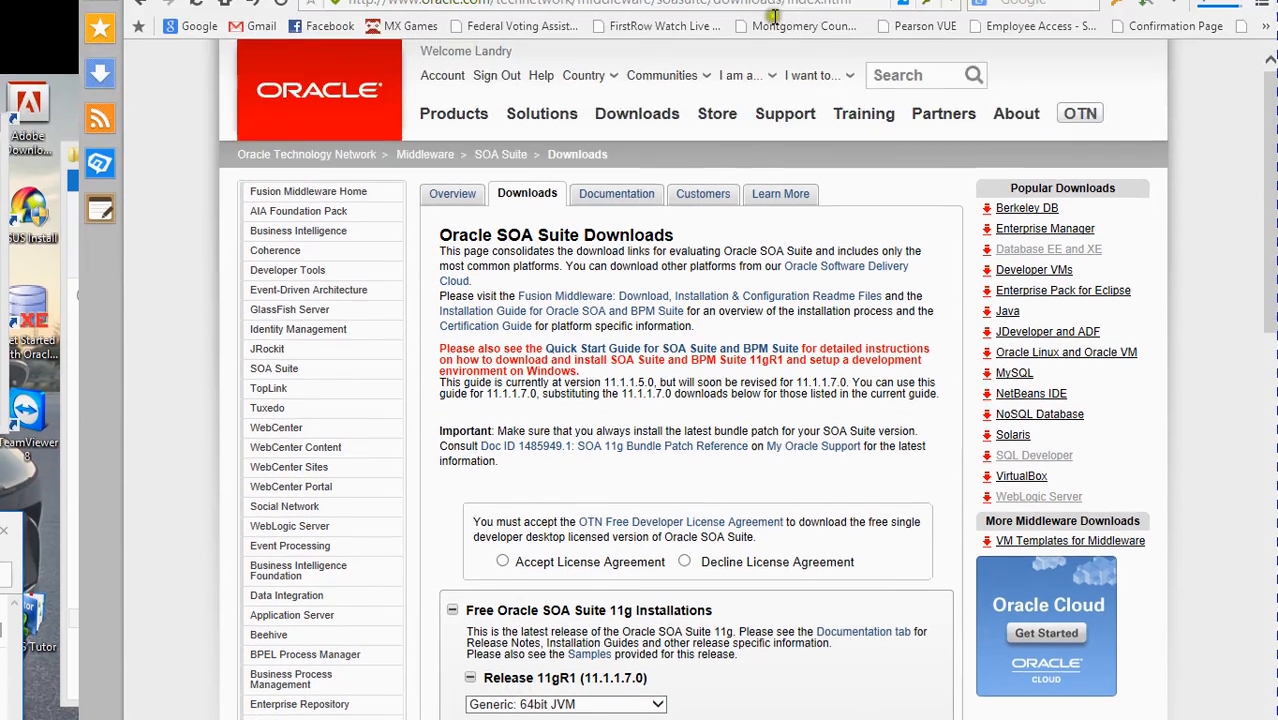
{"action": "scroll", "coordinate": [775, 65], "scroll_direction": "down", "scroll_amount": 7}
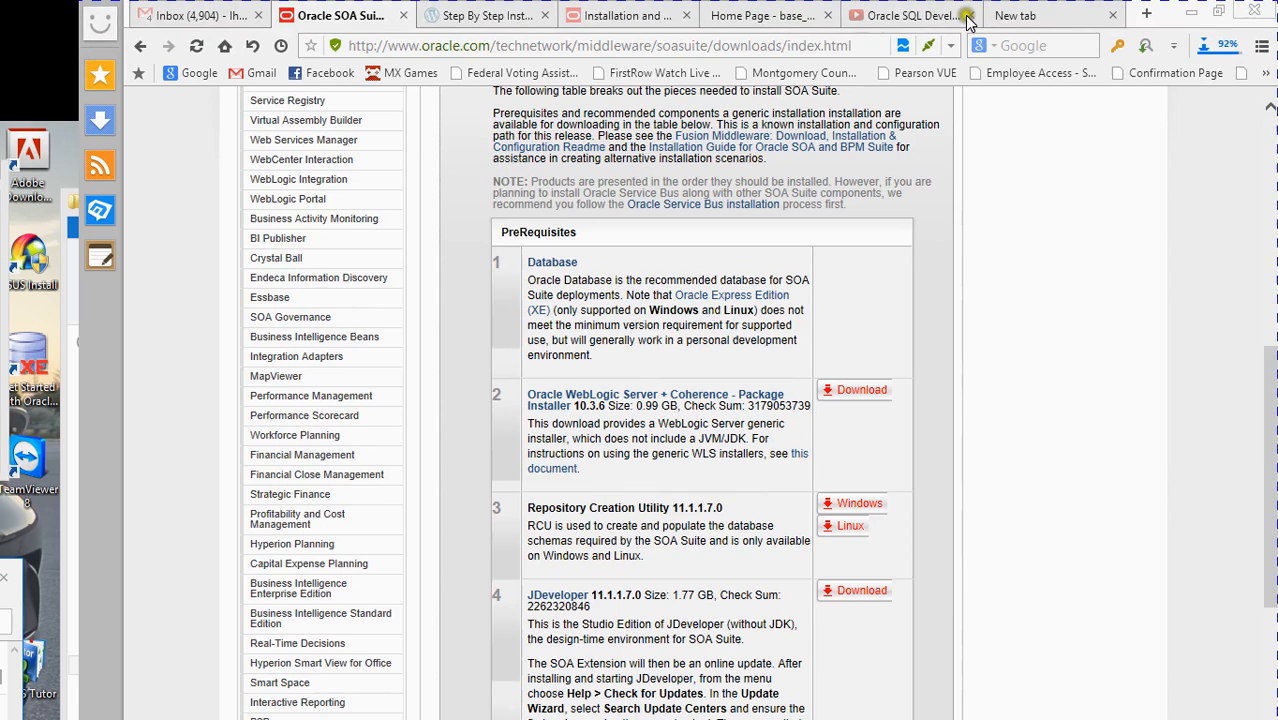
Close the Oracle SQL Developer video page and the blank new page in the browser.
{"action": "scroll", "coordinate": [970, 15], "scroll_direction": "up", "scroll_amount": 1}
{"action": "left_click", "coordinate": [970, 15]}
{"action": "left_click", "coordinate": [970, 15]}
{"action": "double_click", "coordinate": [960, 18]}
{"action": "double_click", "coordinate": [881, 115]}
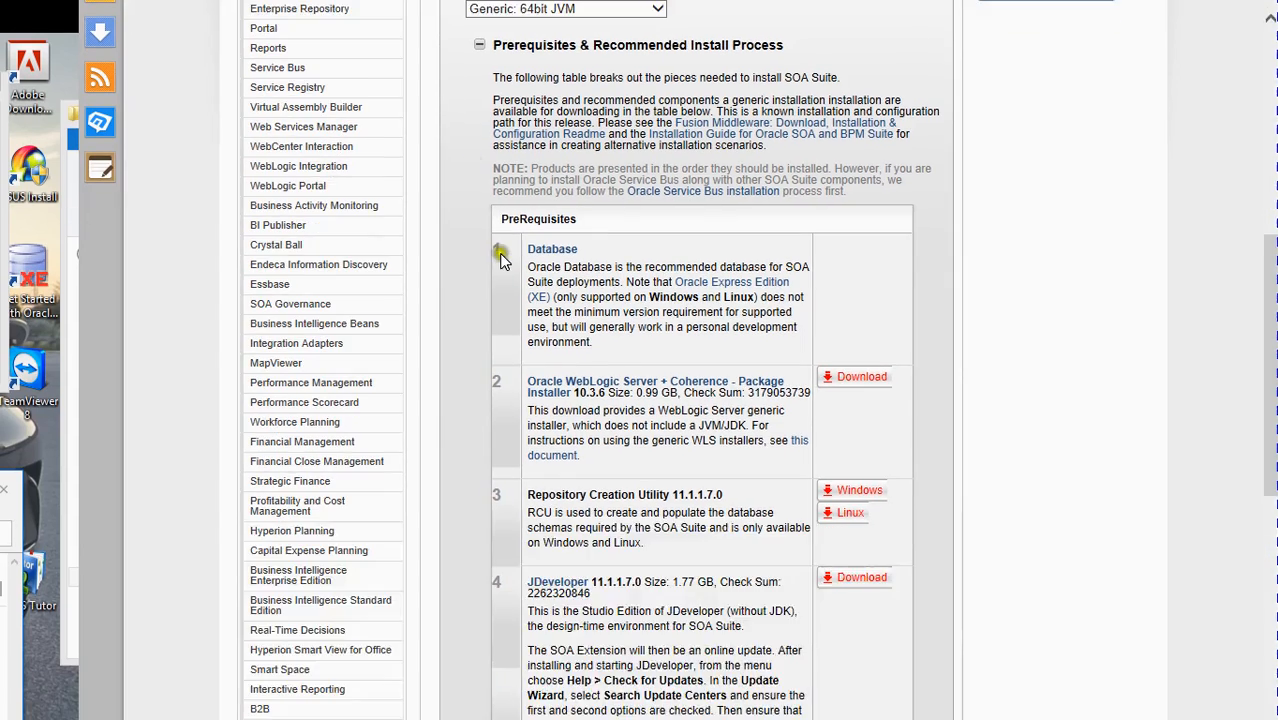
Review the SOA Suite downloads page from its license agreement down to the product installation and recommended component entries.
{"action": "scroll", "coordinate": [575, 298], "scroll_direction": "up", "scroll_amount": 6}
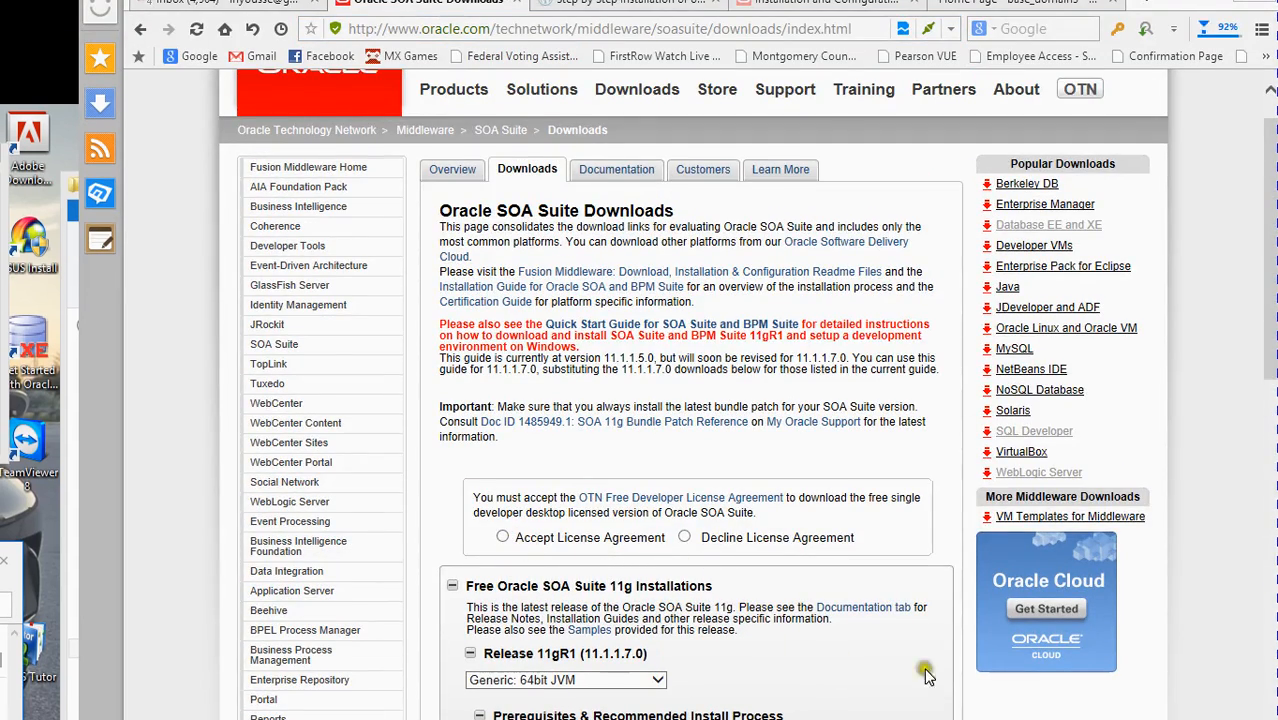
{"action": "scroll", "coordinate": [921, 665], "scroll_direction": "down", "scroll_amount": 10}
{"action": "scroll", "coordinate": [940, 610], "scroll_direction": "down", "scroll_amount": 1}
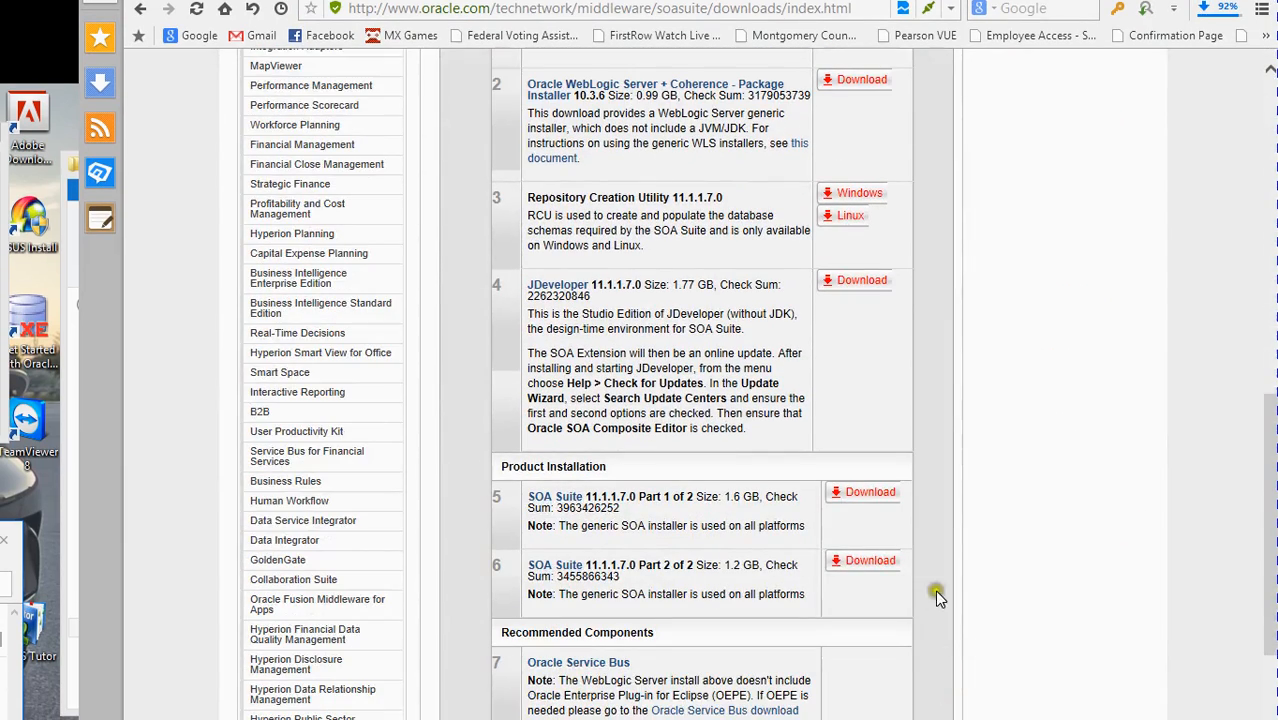
{"action": "scroll", "coordinate": [572, 483], "scroll_direction": "down", "scroll_amount": 3}
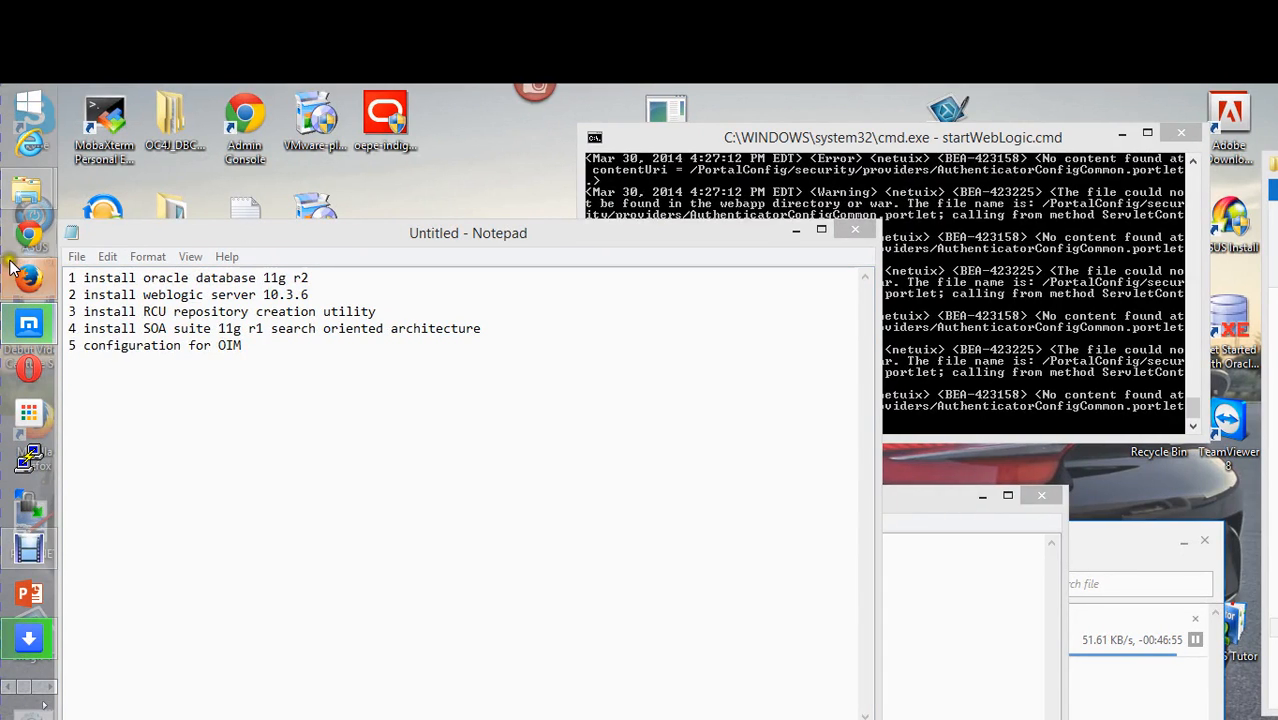
Switch to the Middleware window in File Explorer and look through the contents of drives D: and C:.
{"action": "mouse_move", "coordinate": [27, 192]}
{"action": "mouse_move", "coordinate": [149, 326]}
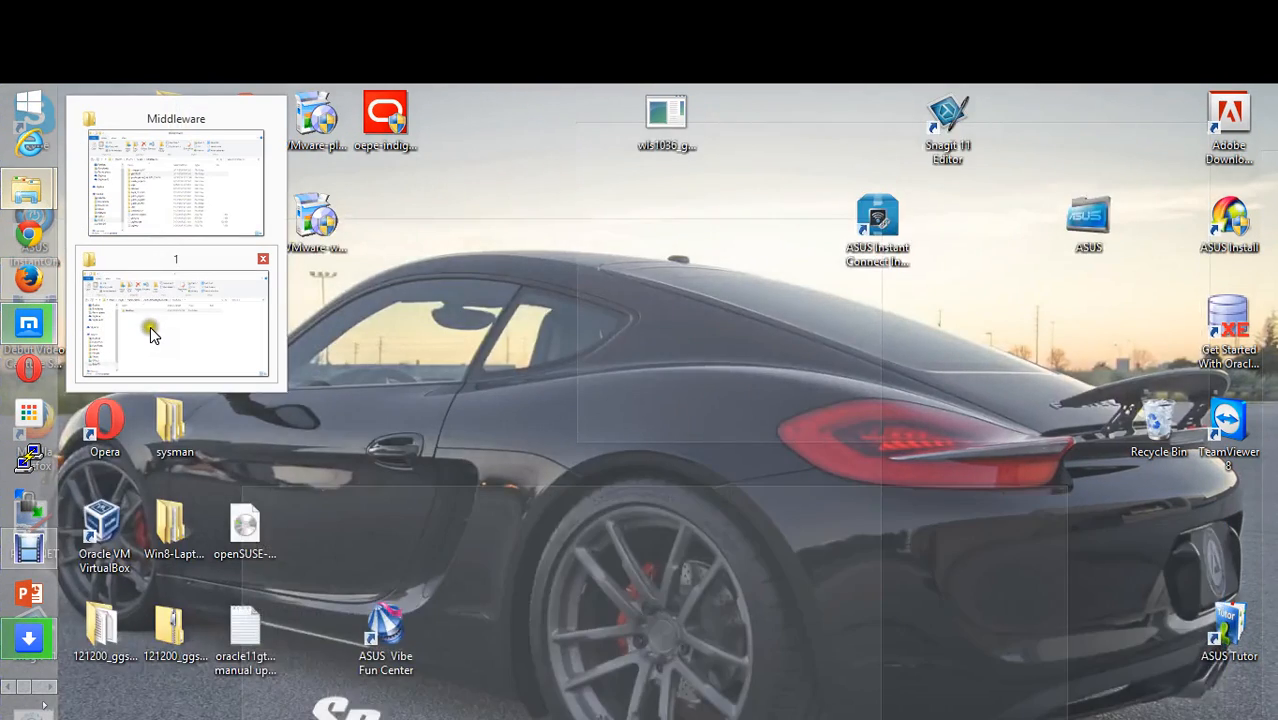
{"action": "left_click", "coordinate": [176, 180]}
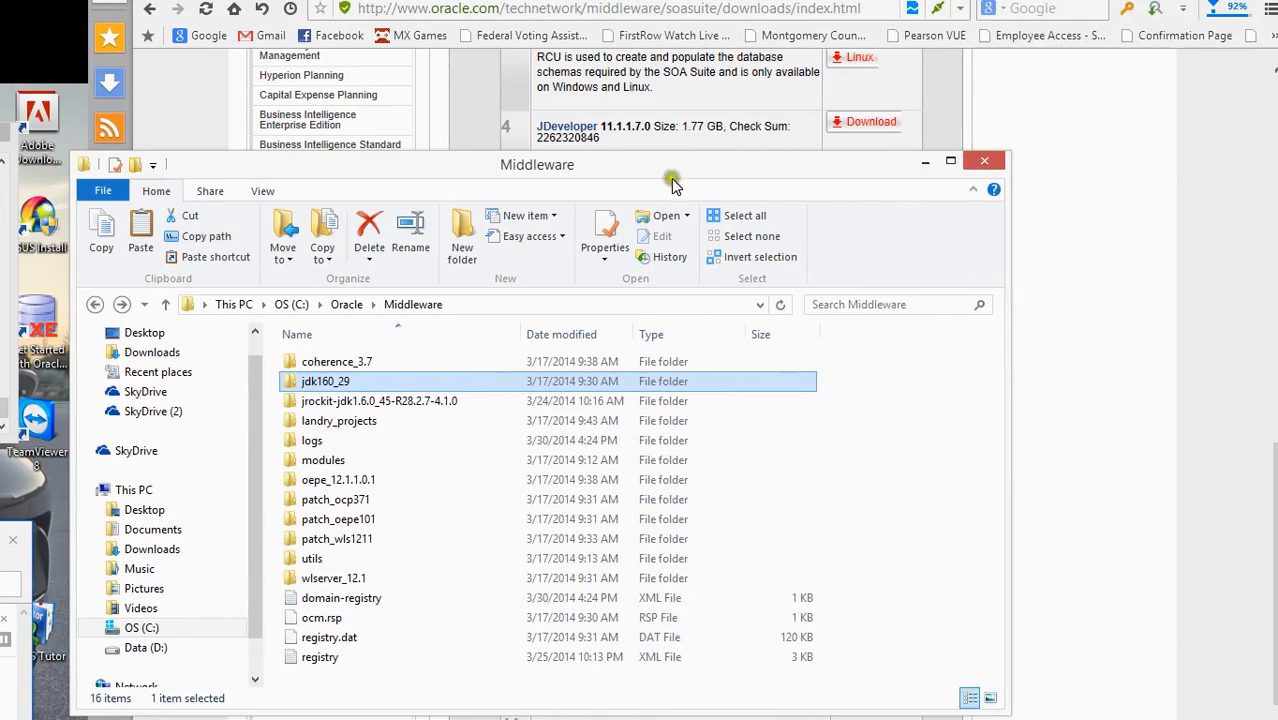
{"action": "left_click_drag", "start_coordinate": [984, 168], "coordinate": [1158, 90]}
{"action": "left_click", "coordinate": [362, 566]}
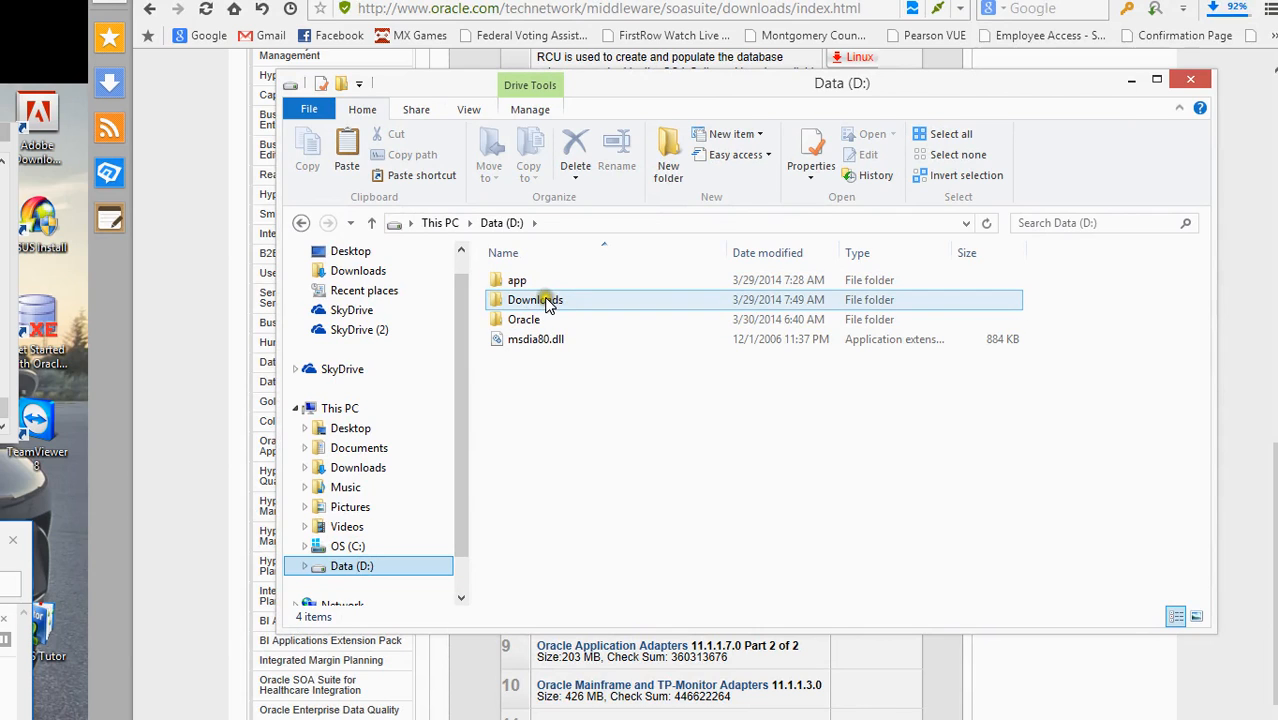
{"action": "left_click", "coordinate": [350, 548]}
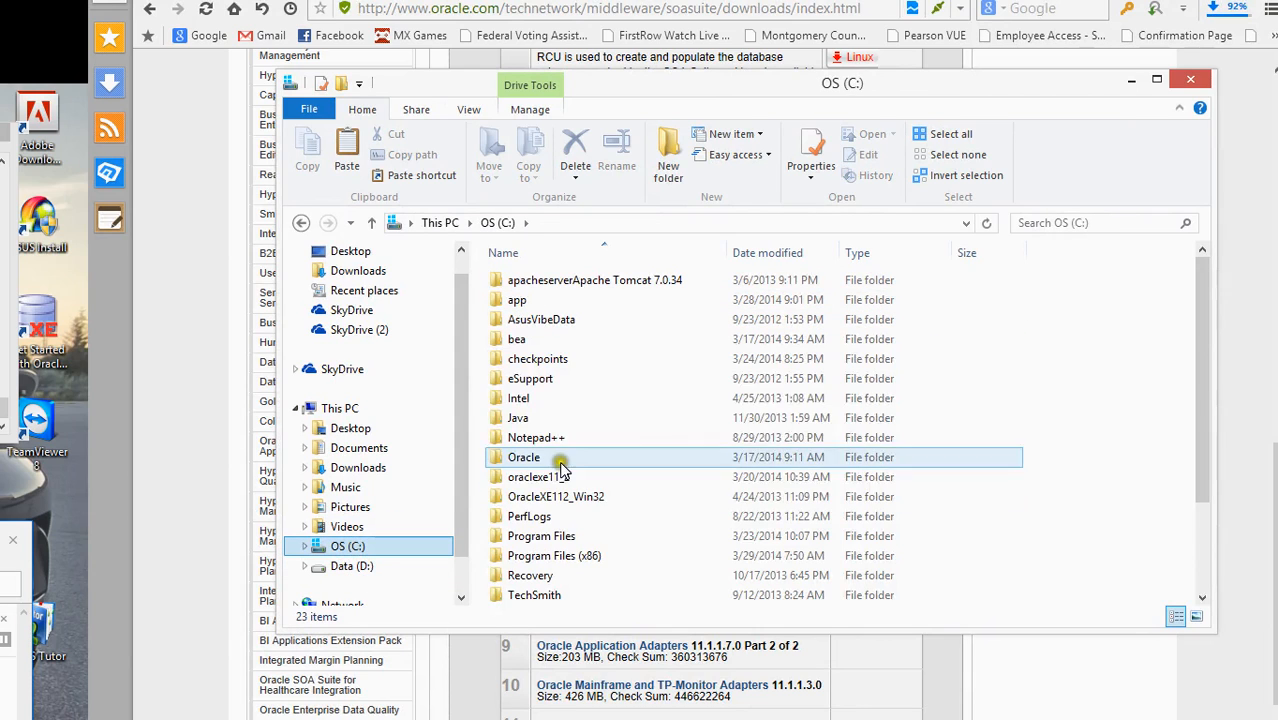
{"action": "left_click", "coordinate": [558, 480]}
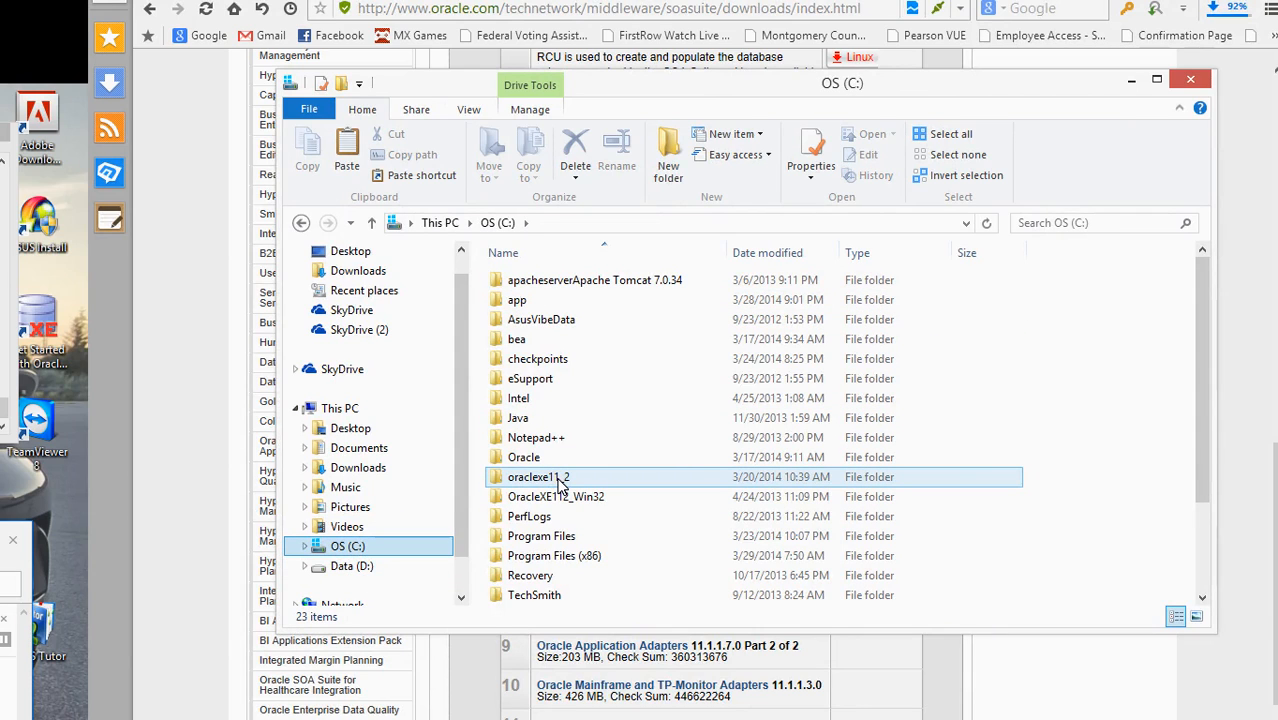
{"action": "left_click", "coordinate": [535, 553]}
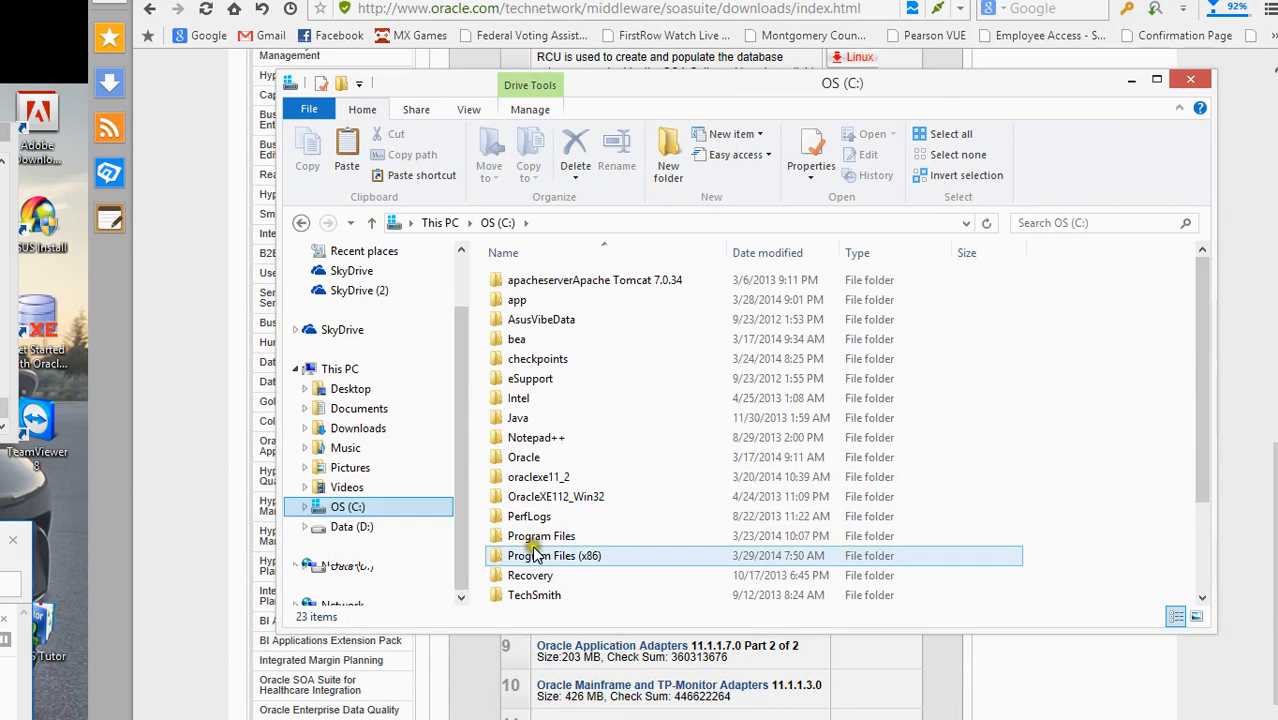
{"action": "left_click", "coordinate": [556, 516]}
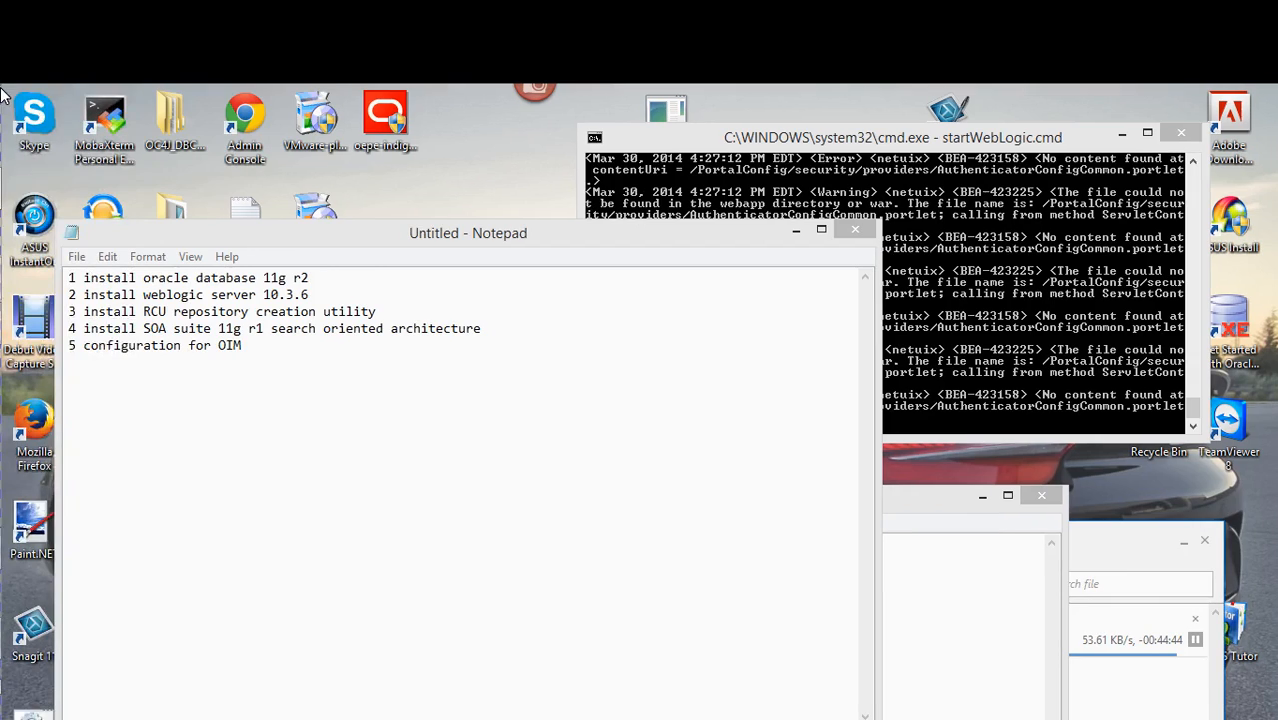
{"action": "mouse_move", "coordinate": [3, 127]}
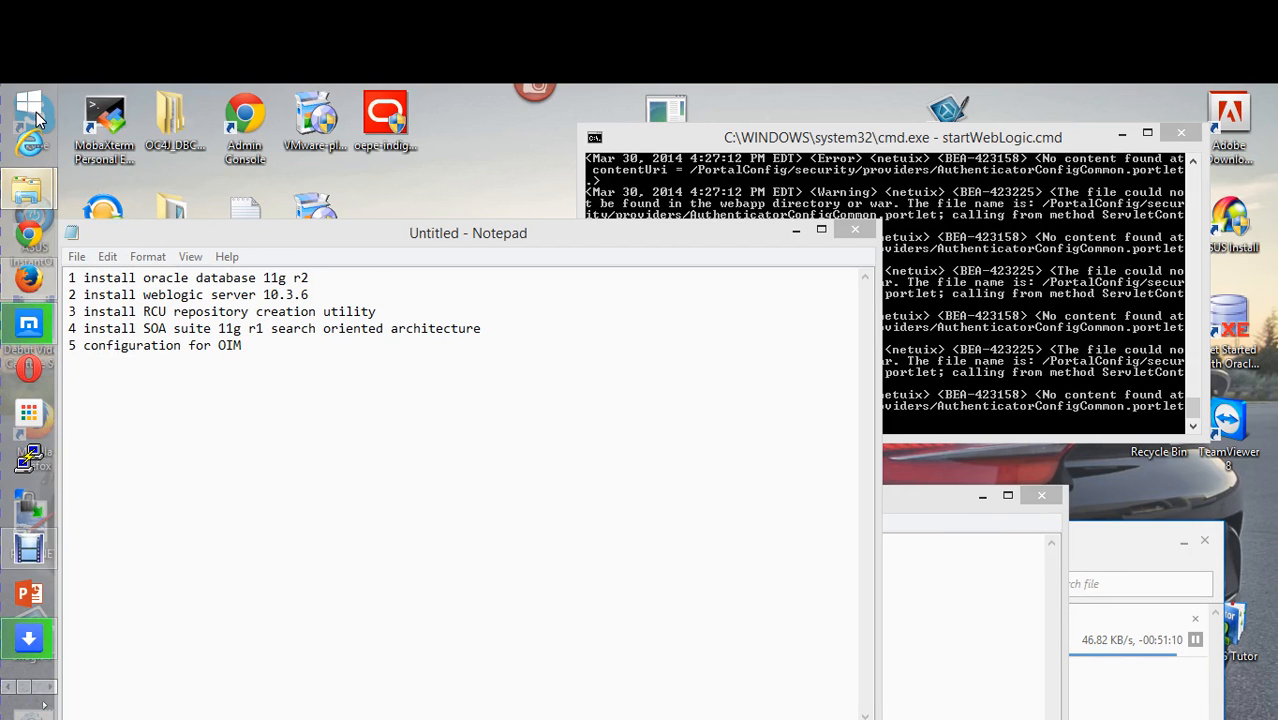
{"action": "right_click", "coordinate": [16, 104]}
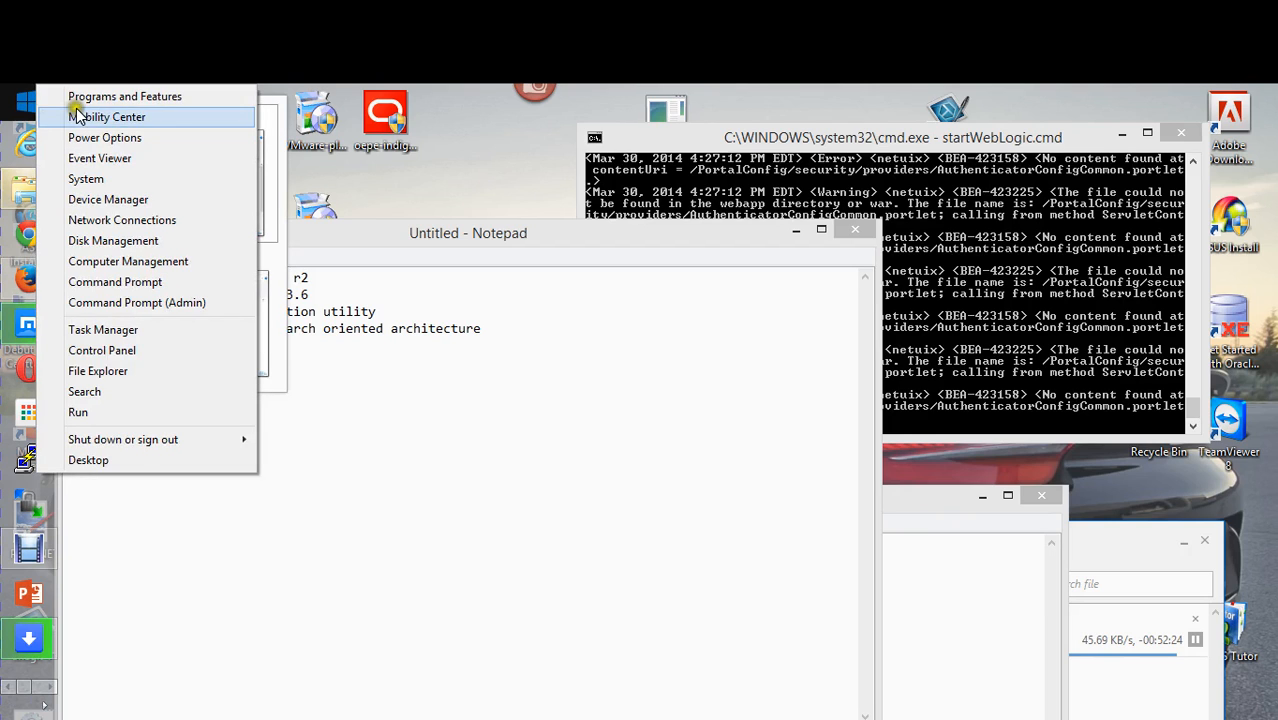
{"action": "left_click", "coordinate": [347, 423]}
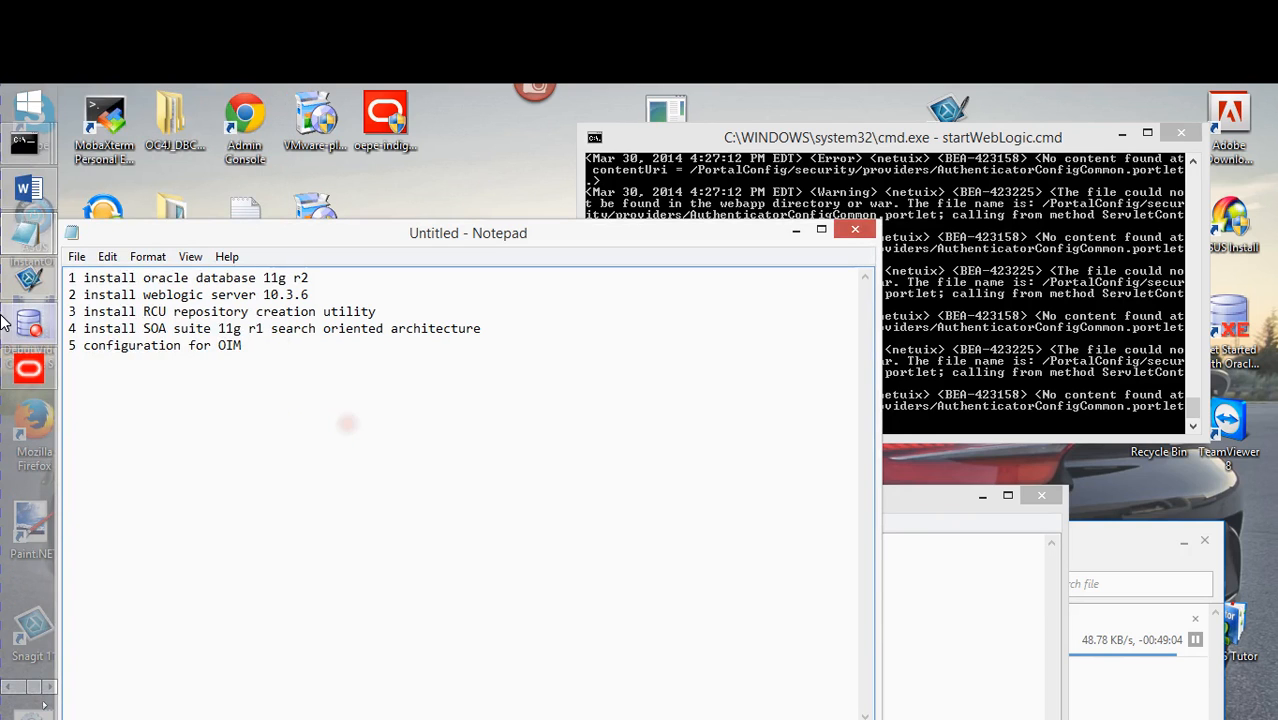
{"action": "left_click", "coordinate": [5, 691]}
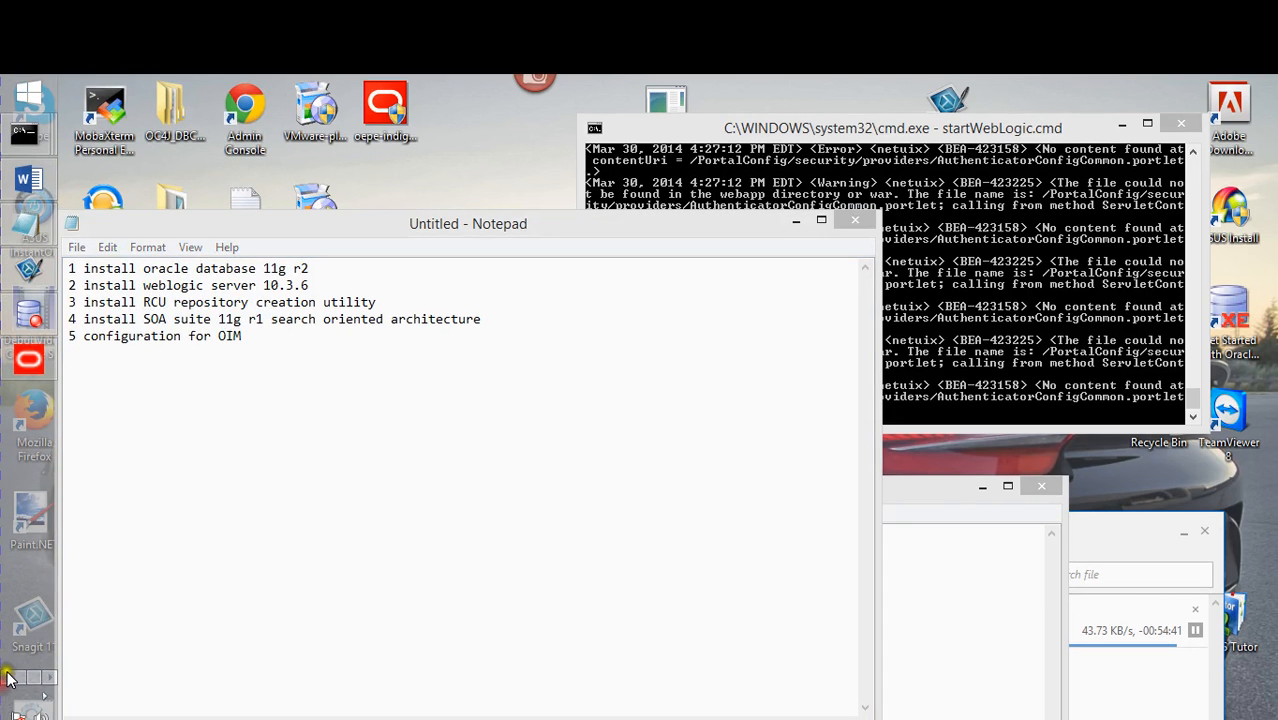
{"action": "left_click", "coordinate": [8, 679]}
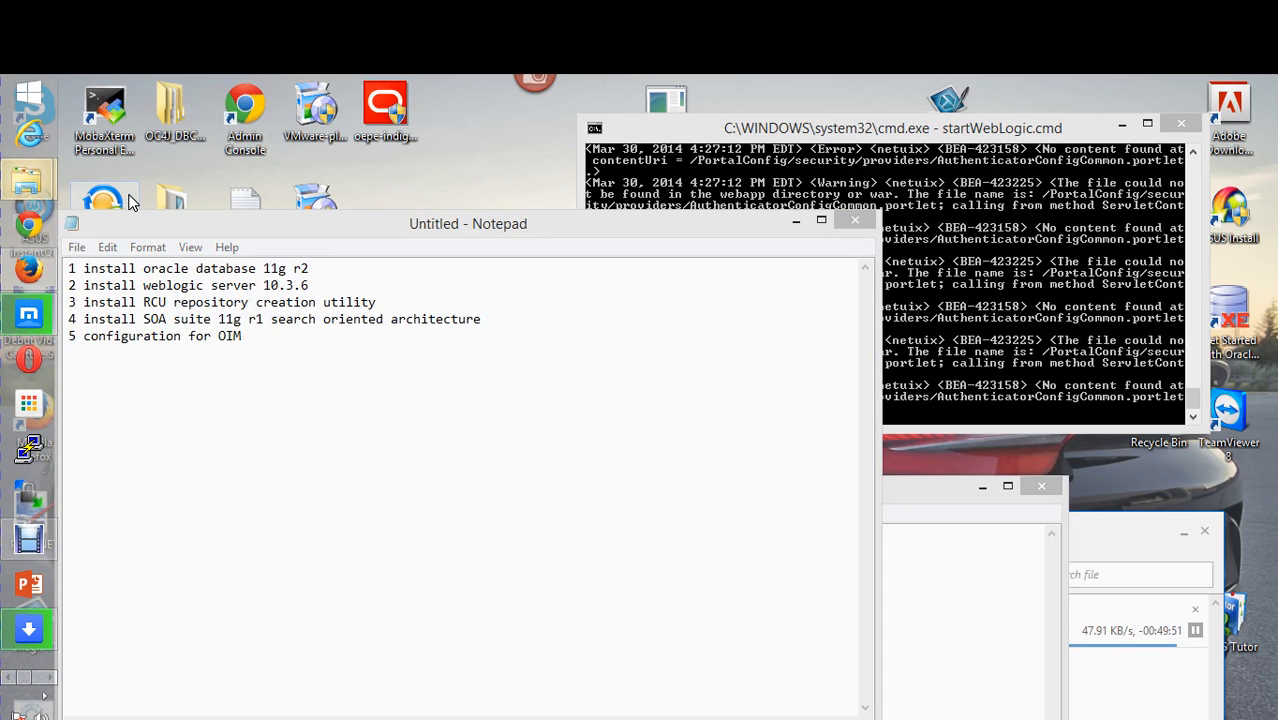
{"action": "right_click", "coordinate": [5, 184]}
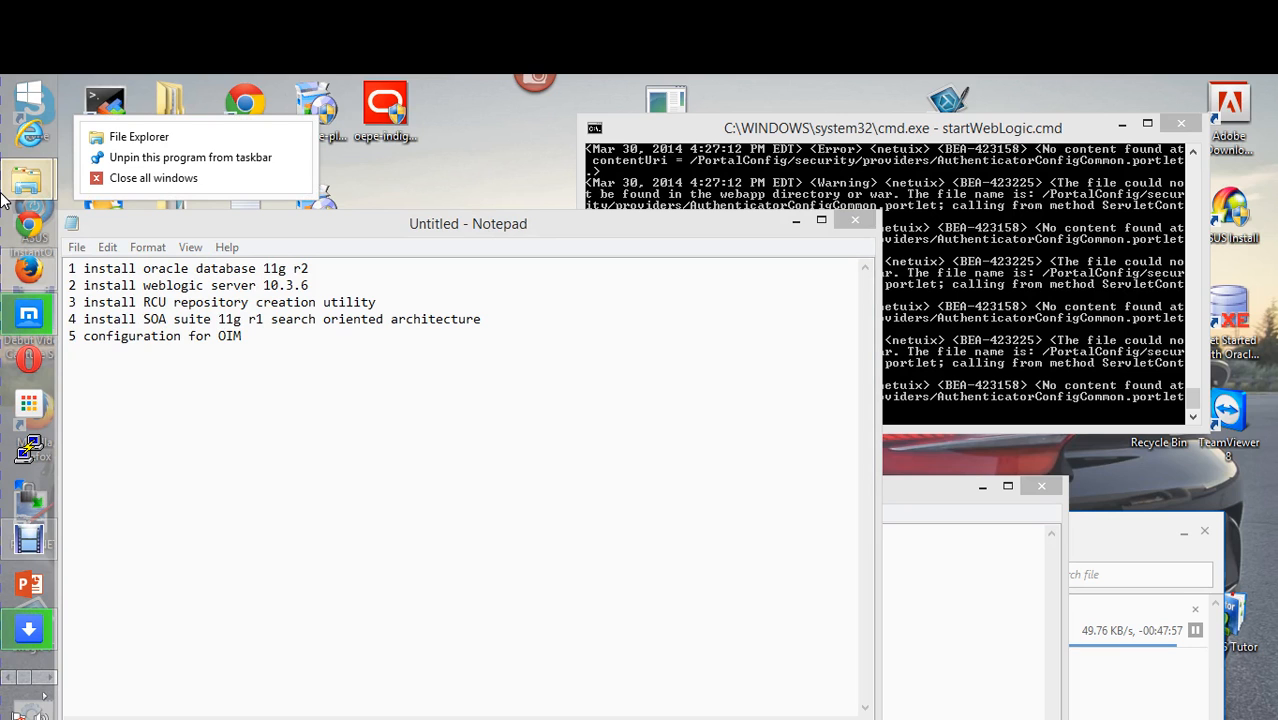
Return to the OS (C:) window, open the Downloads folder of the user's profile and examine the Oracle installer archives.
{"action": "left_click", "coordinate": [42, 182]}
{"action": "left_click", "coordinate": [236, 258]}
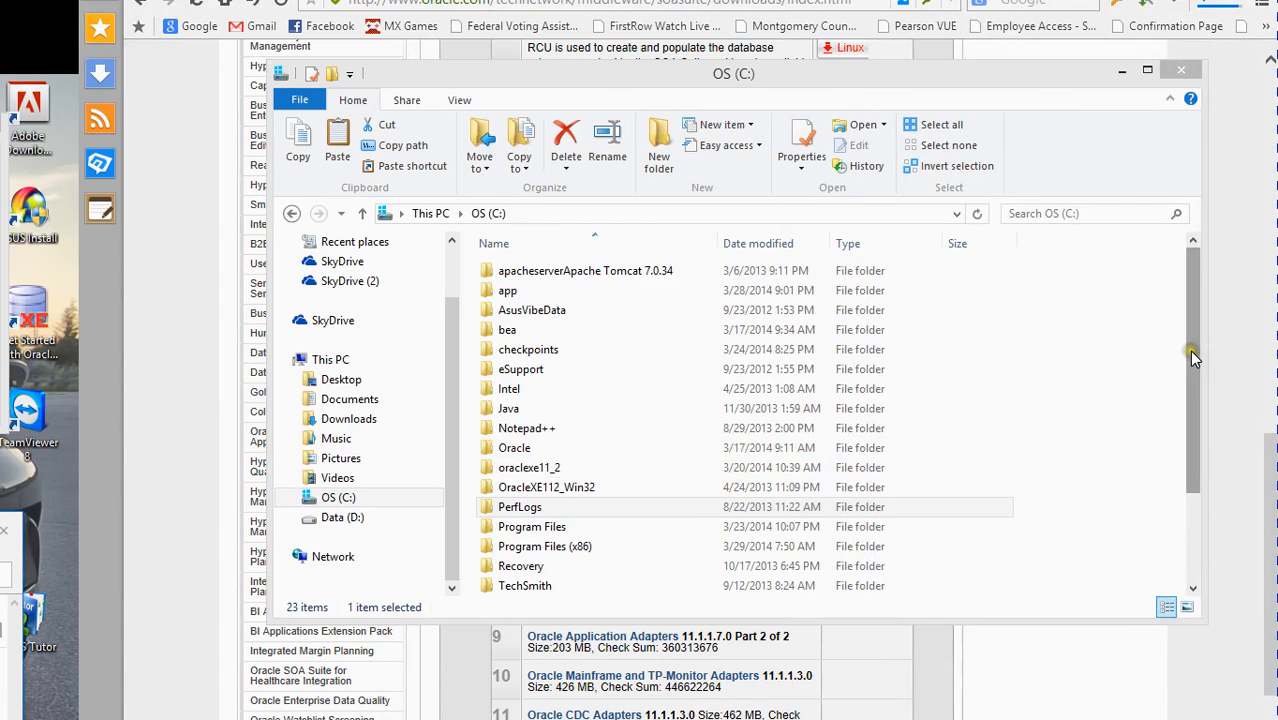
{"action": "left_click_drag", "start_coordinate": [1186, 349], "coordinate": [1186, 432]}
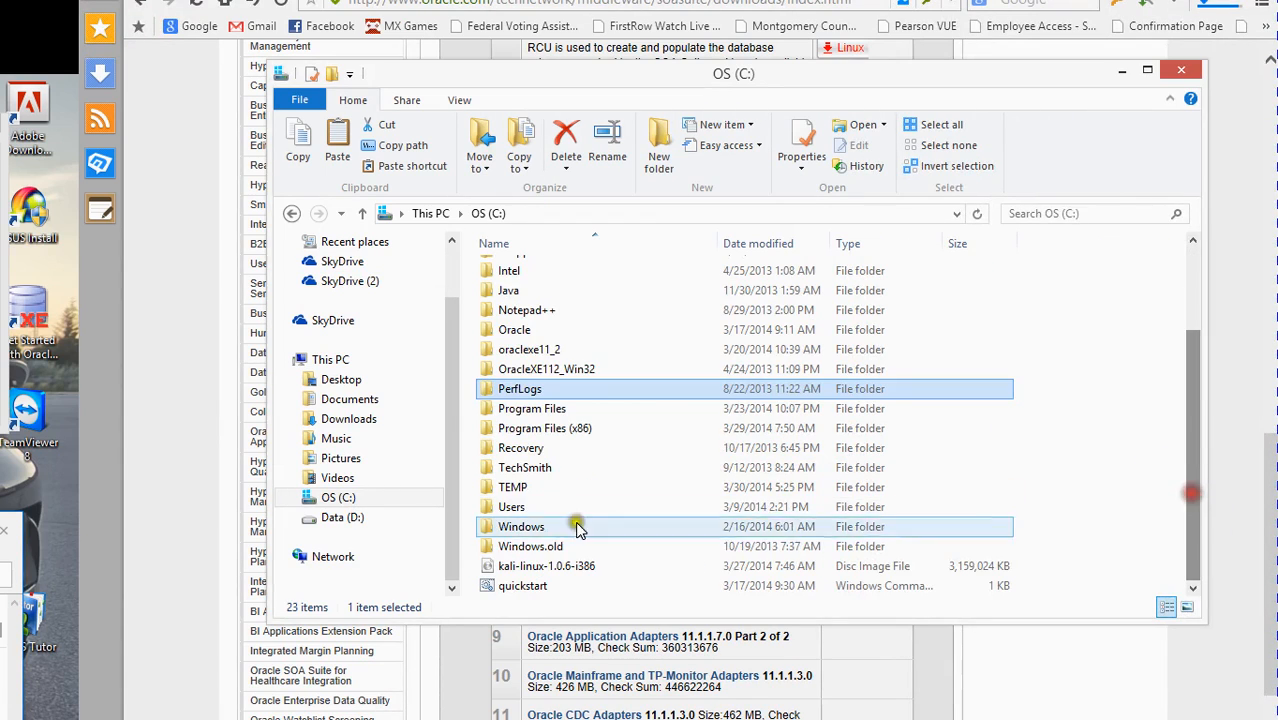
{"action": "double_click", "coordinate": [520, 506]}
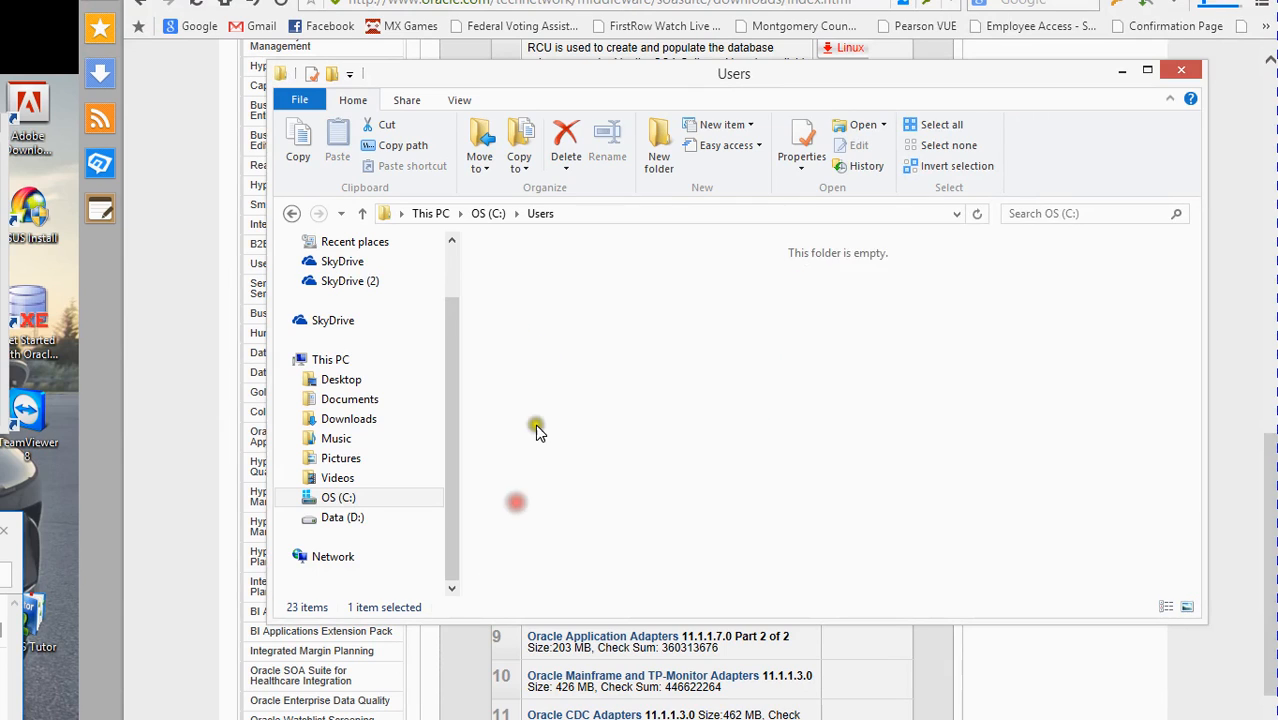
{"action": "left_click", "coordinate": [512, 286]}
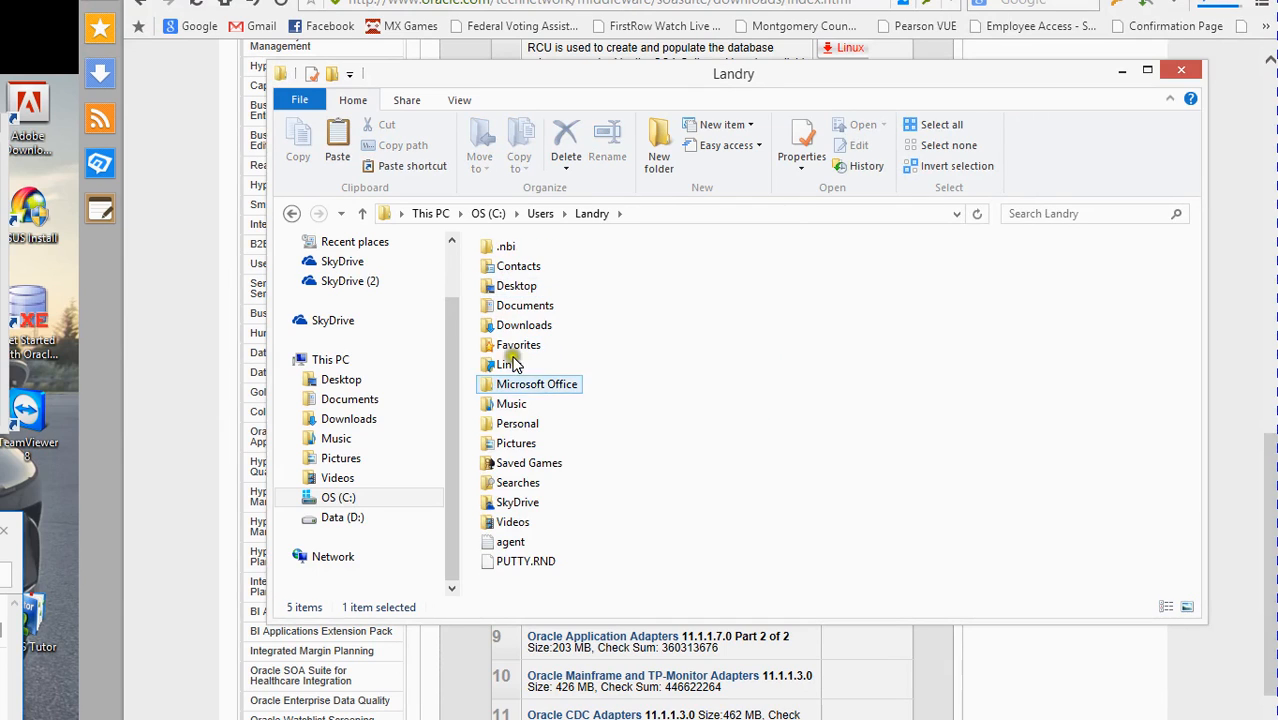
{"action": "left_click", "coordinate": [516, 326]}
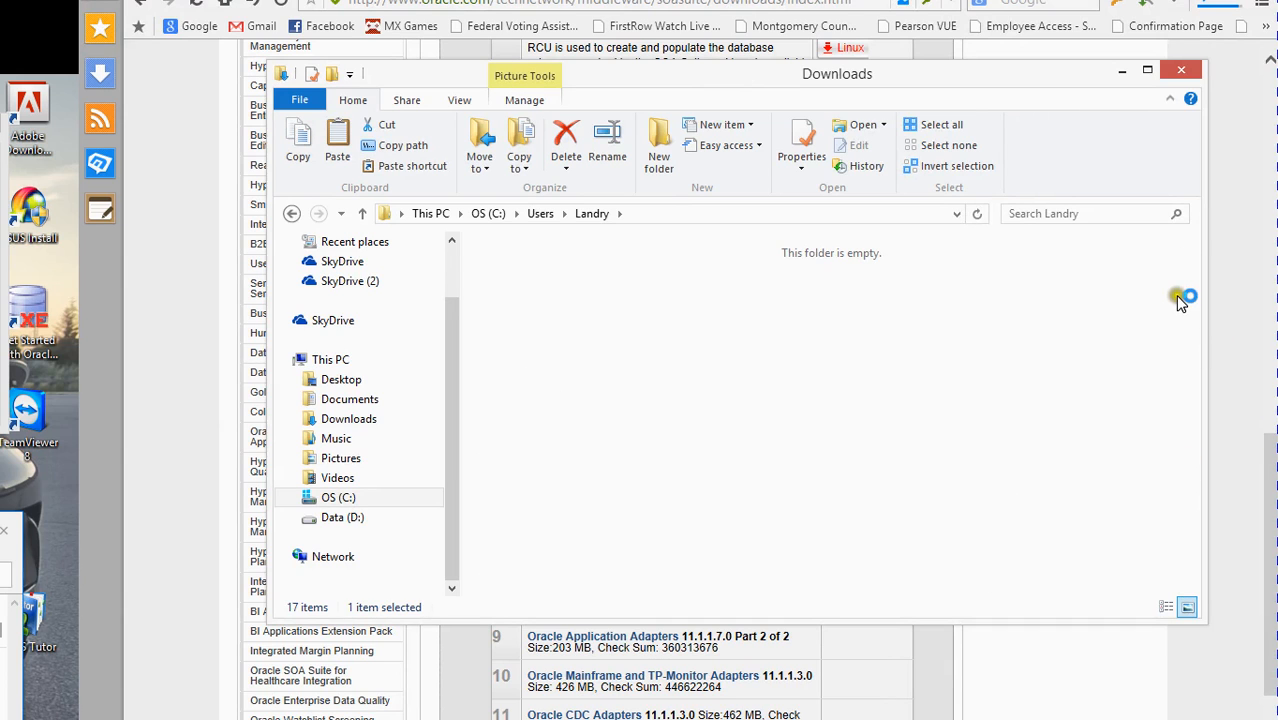
{"action": "left_click_drag", "start_coordinate": [1190, 280], "coordinate": [1197, 527]}
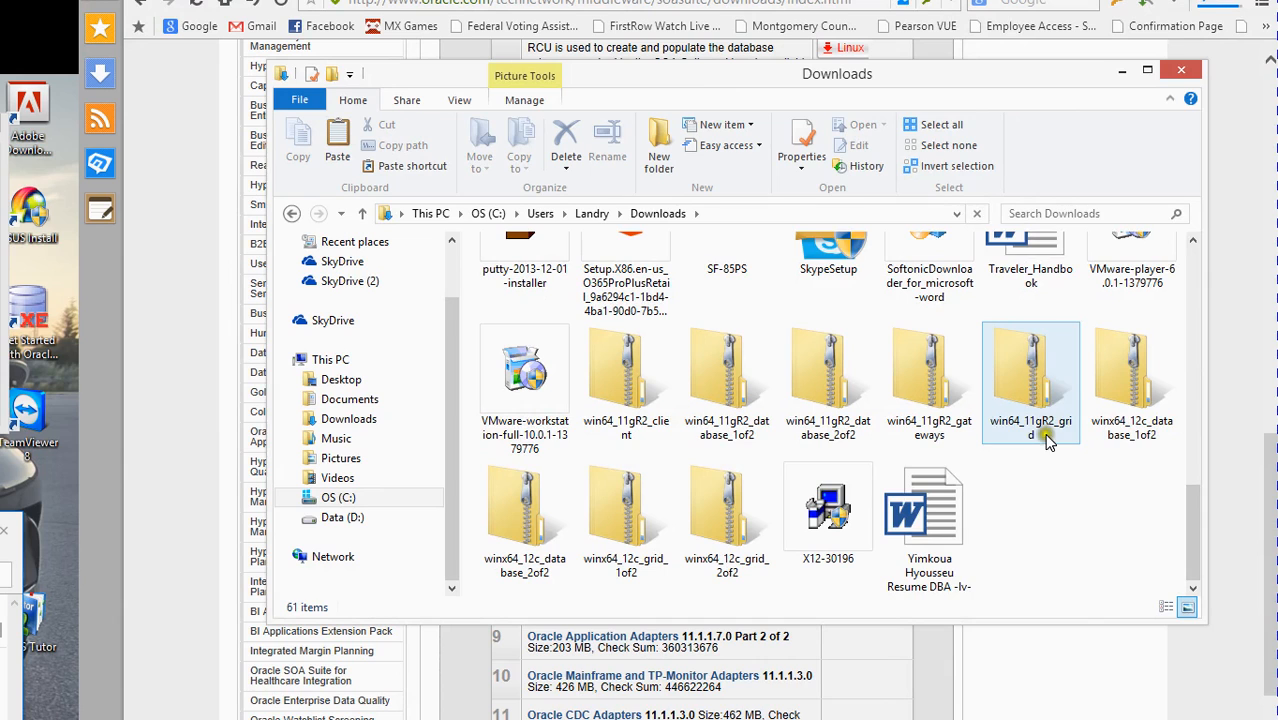
{"action": "left_click_drag", "start_coordinate": [1197, 567], "coordinate": [1200, 441]}
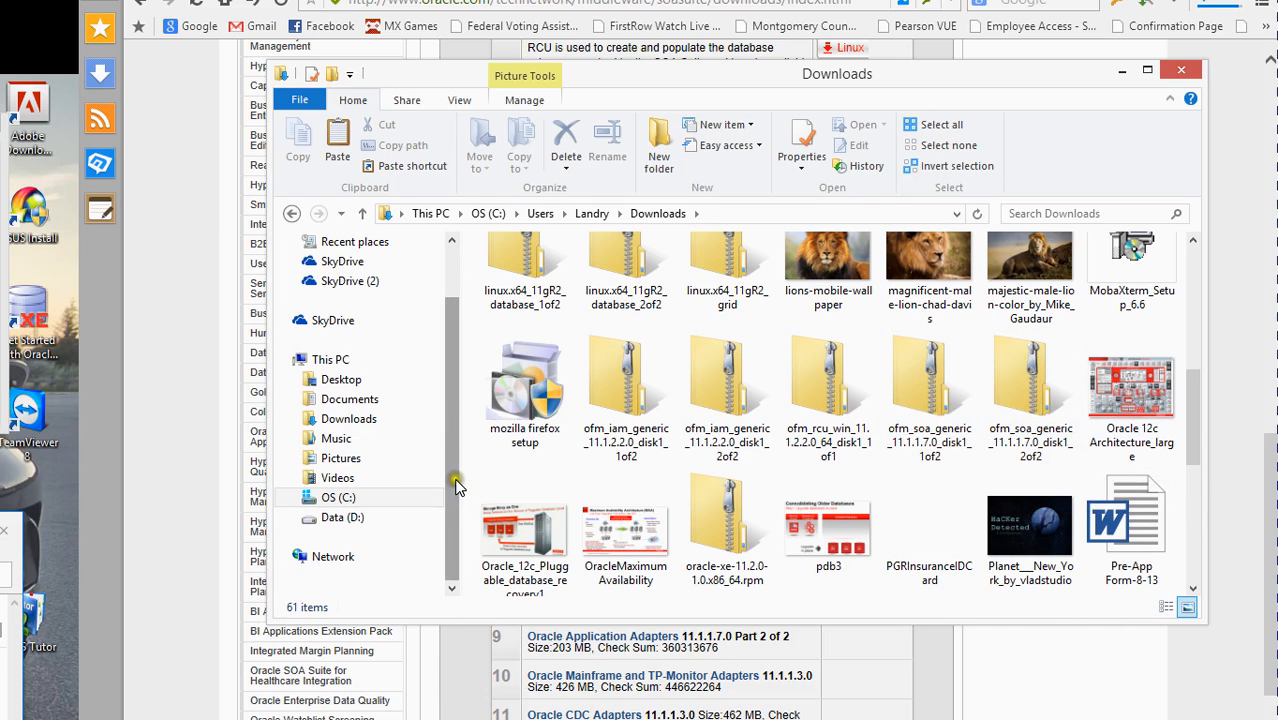
Inspect the contents of Oracle\Middleware on the Data (D:) drive, then go back to the drive's root.
{"action": "left_click", "coordinate": [352, 519]}
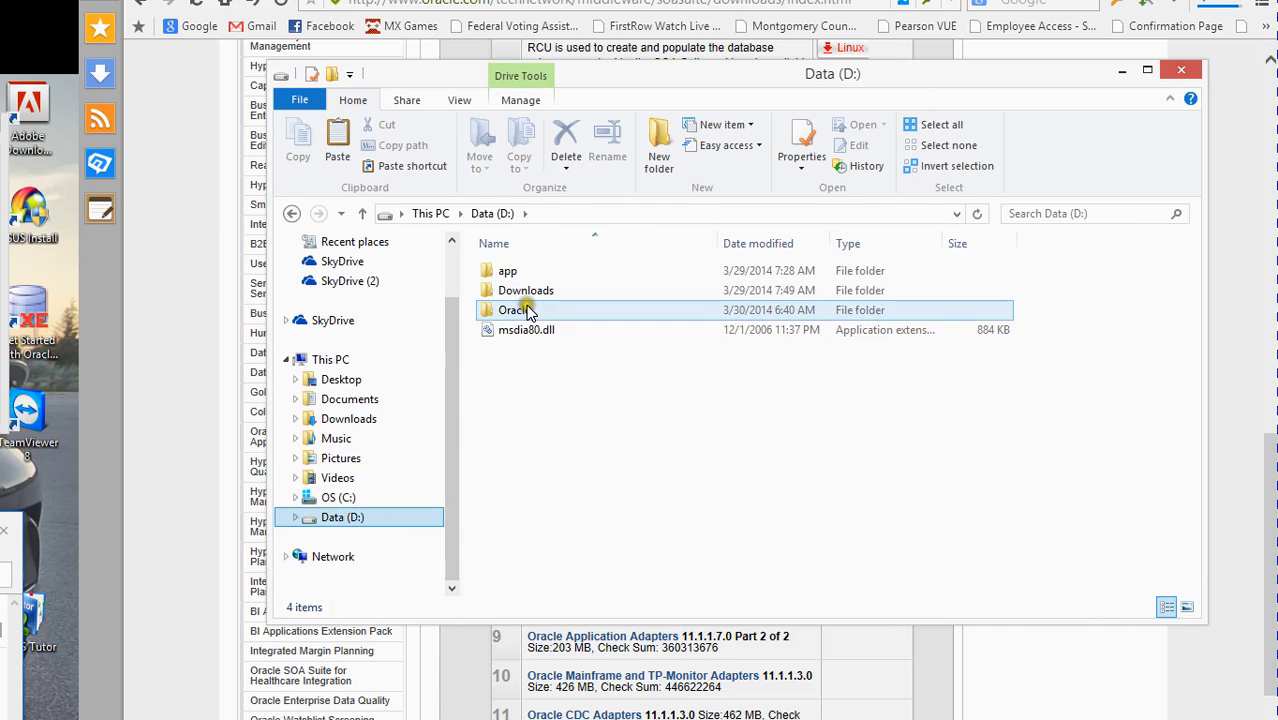
{"action": "left_click", "coordinate": [527, 312]}
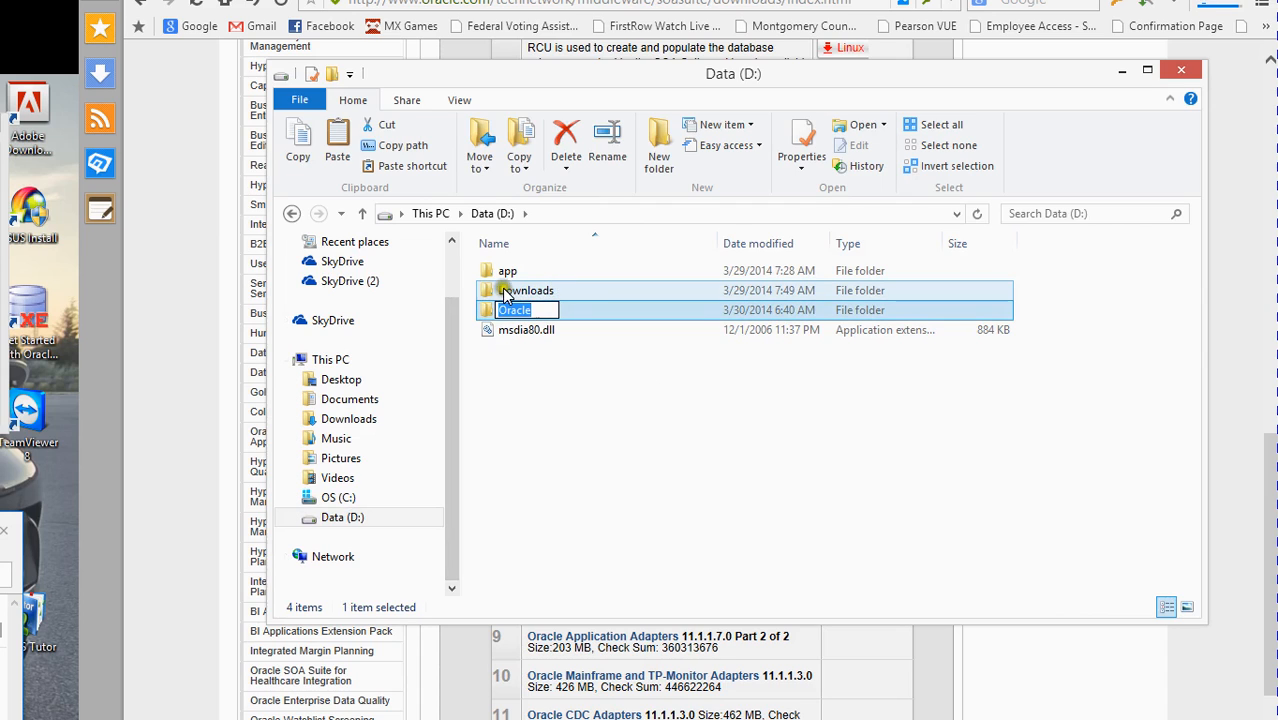
{"action": "left_click", "coordinate": [588, 330]}
{"action": "left_click", "coordinate": [565, 307]}
{"action": "double_click", "coordinate": [565, 310]}
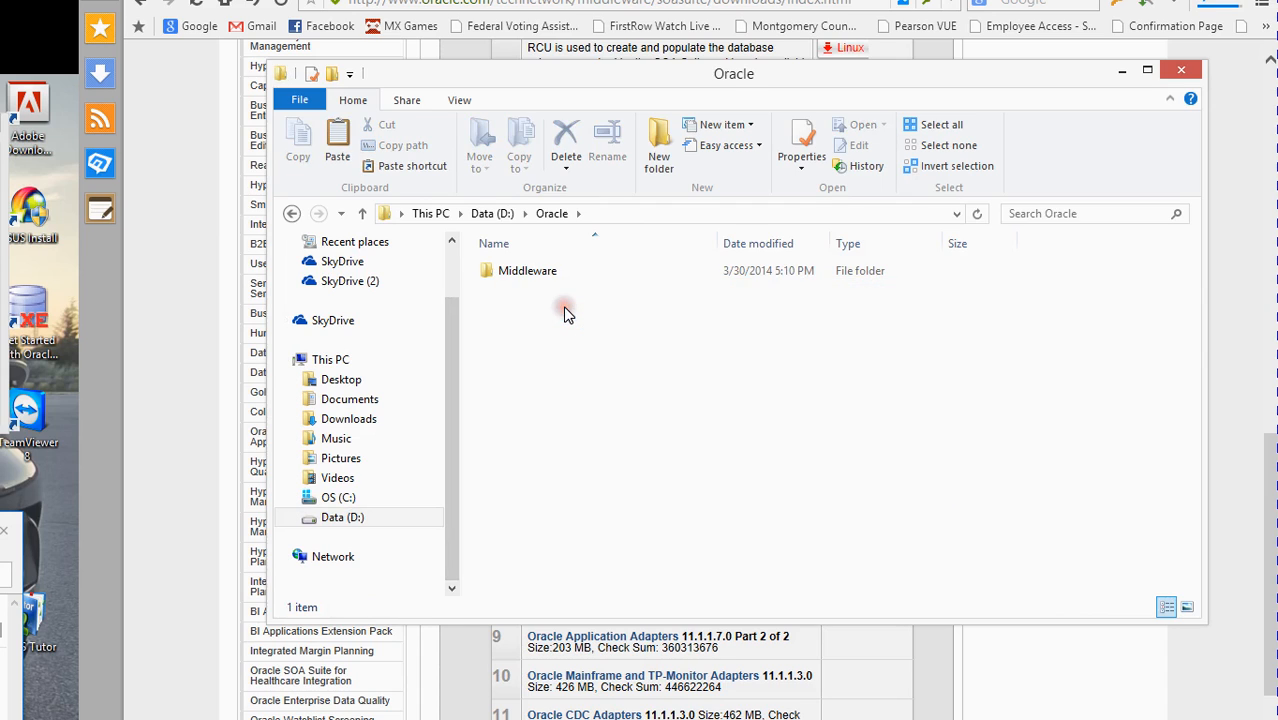
{"action": "double_click", "coordinate": [578, 274]}
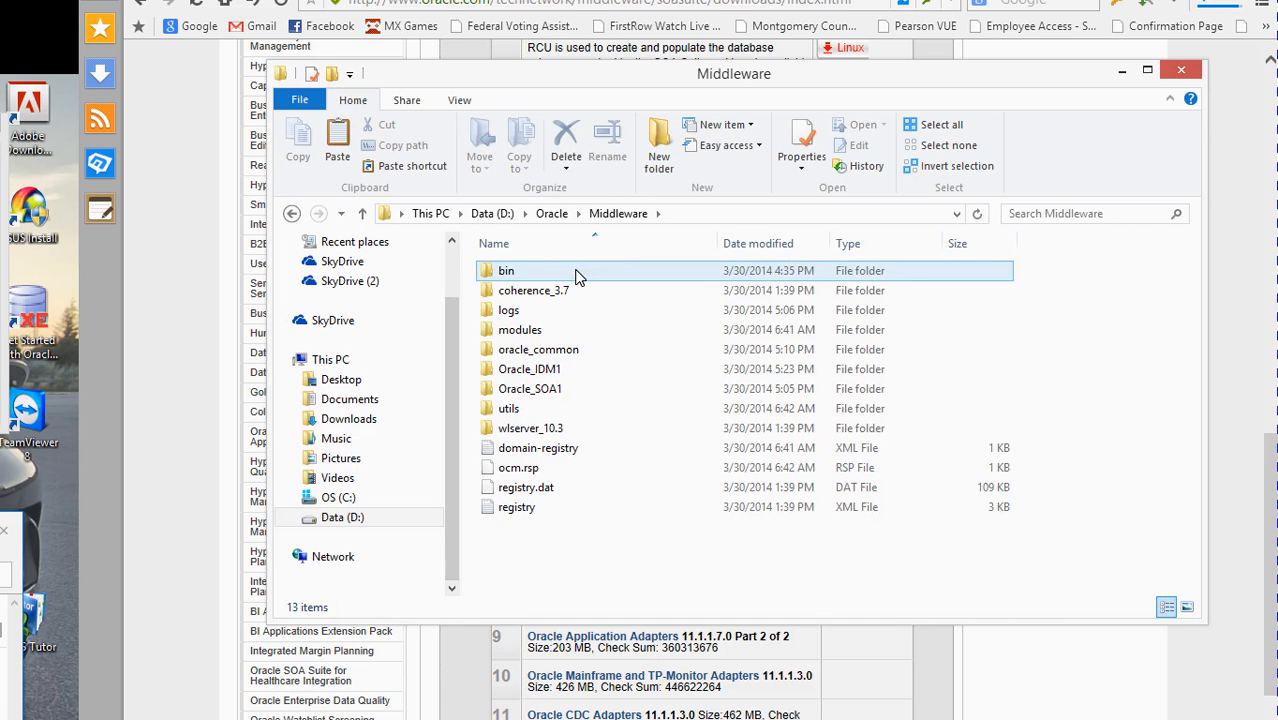
{"action": "key", "text": "BackSpace"}
{"action": "key", "text": "BackSpace"}
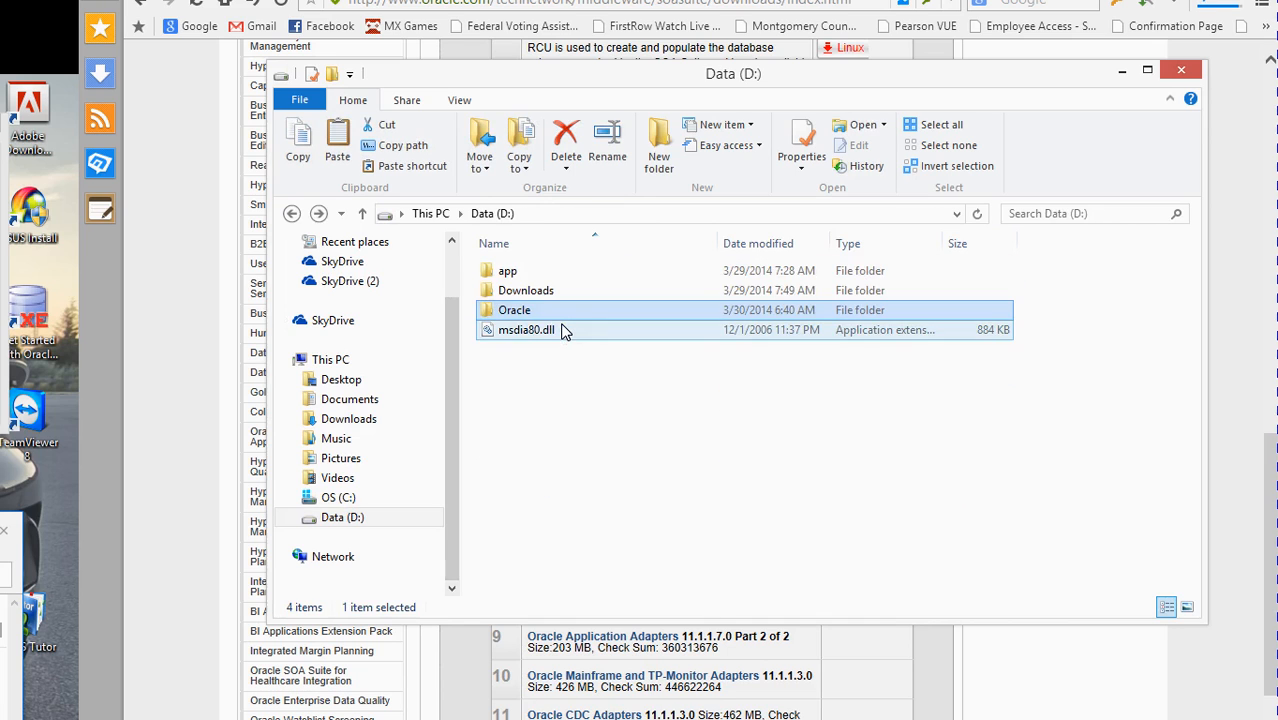
Check the Downloads folder on the Data (D:) drive, then look through its app folder for the oraclesoasuite11gr1 folder.
{"action": "double_click", "coordinate": [560, 291]}
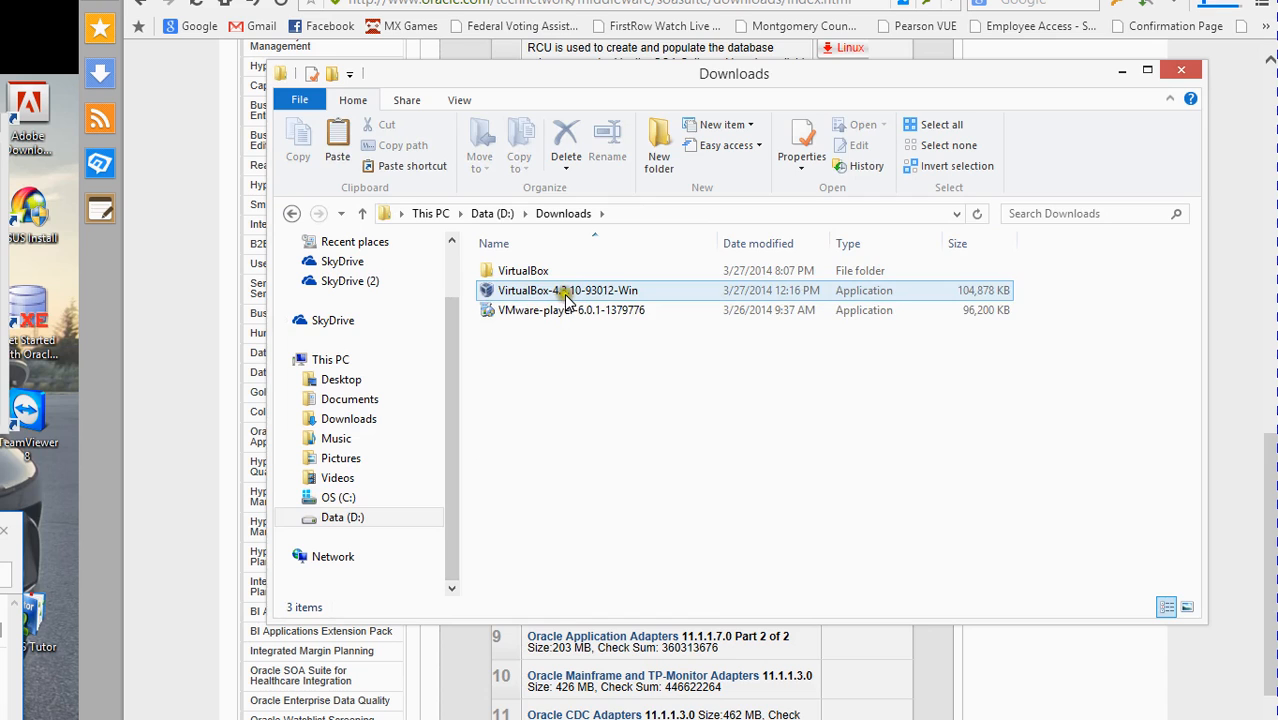
{"action": "key", "text": "BackSpace"}
{"action": "double_click", "coordinate": [570, 270]}
{"action": "left_click", "coordinate": [558, 406]}
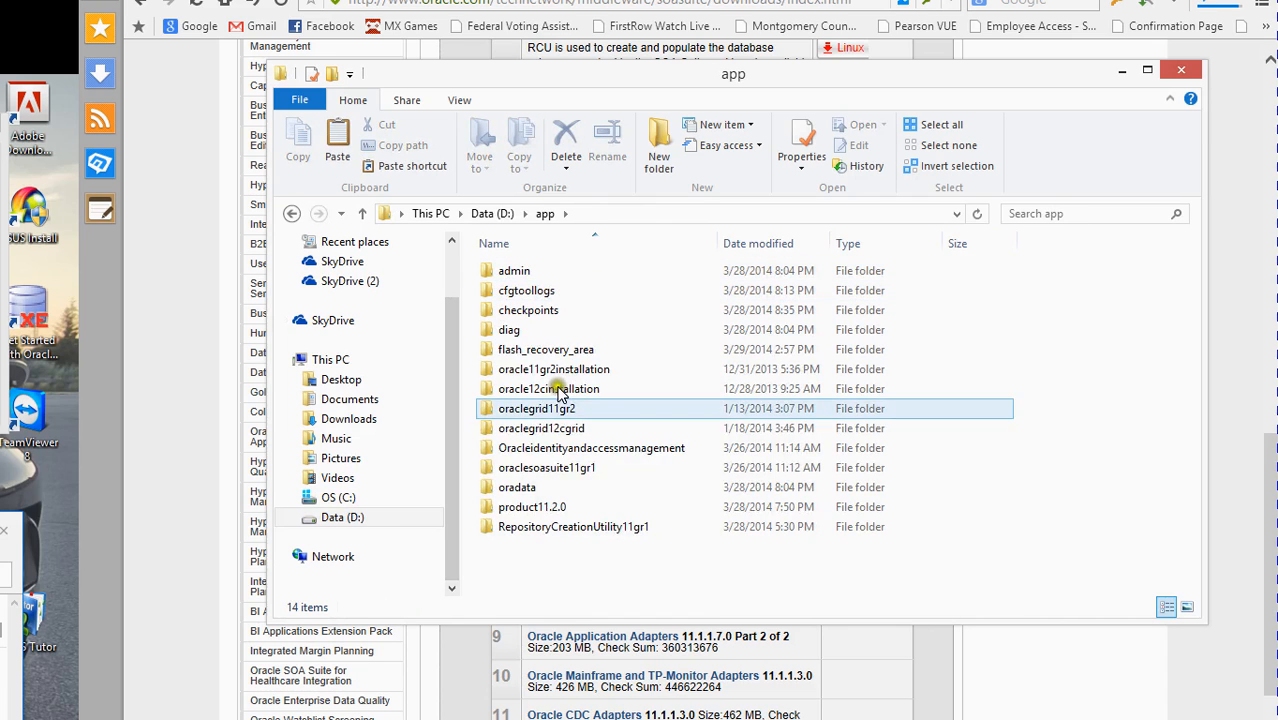
{"action": "left_click", "coordinate": [552, 467]}
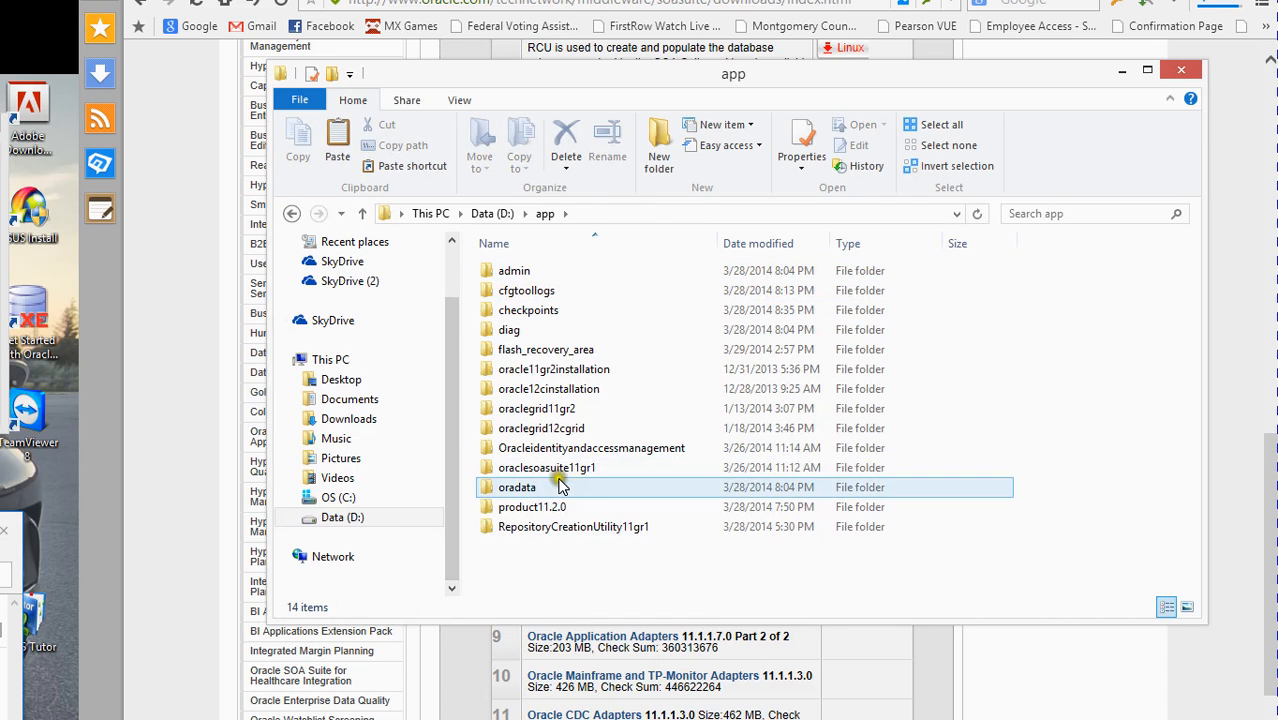
{"action": "left_click", "coordinate": [587, 477]}
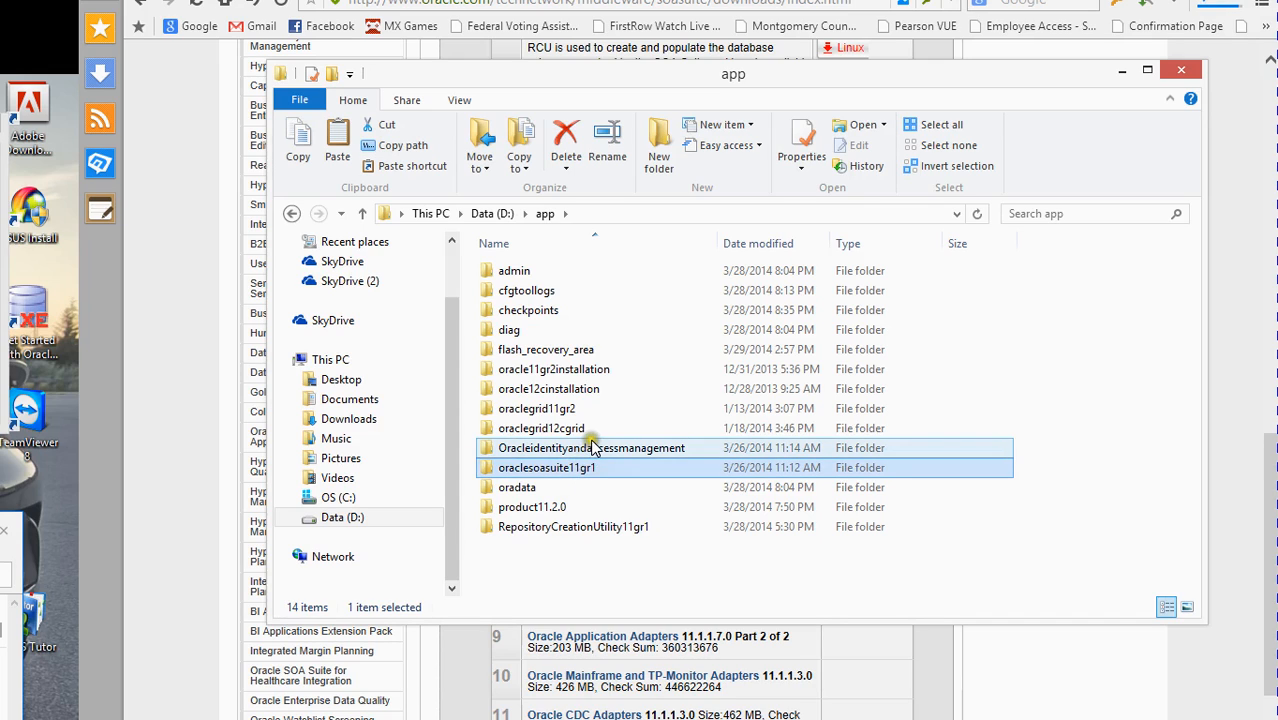
Open the Disk1 folder inside oraclesoasuite11gr1 and copy its full folder path.
{"action": "double_click", "coordinate": [587, 477]}
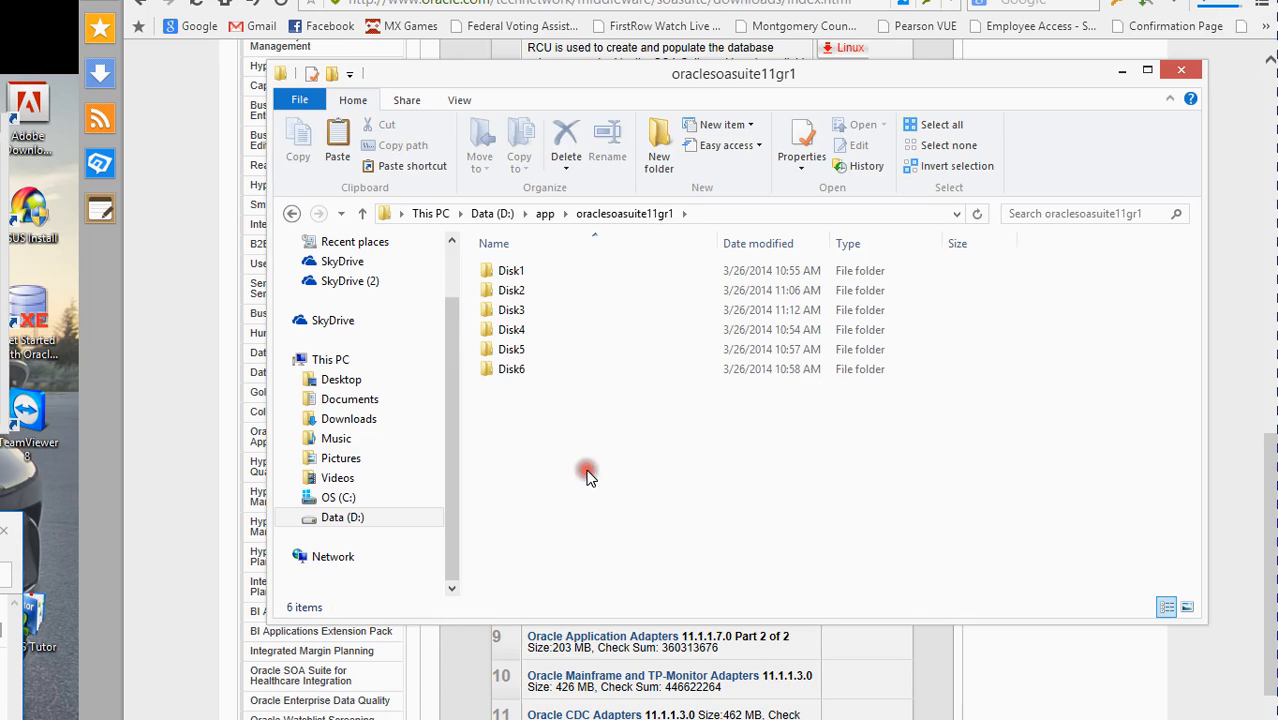
{"action": "double_click", "coordinate": [511, 270]}
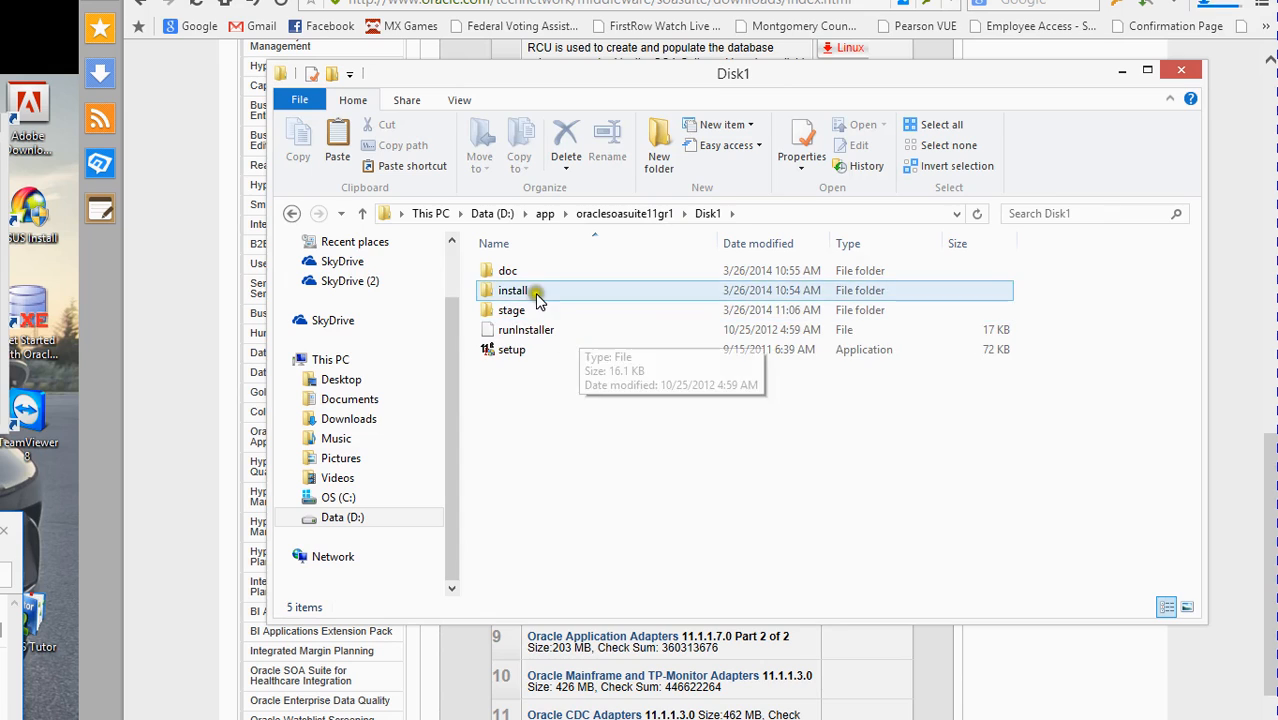
{"action": "key", "text": "alt+Left"}
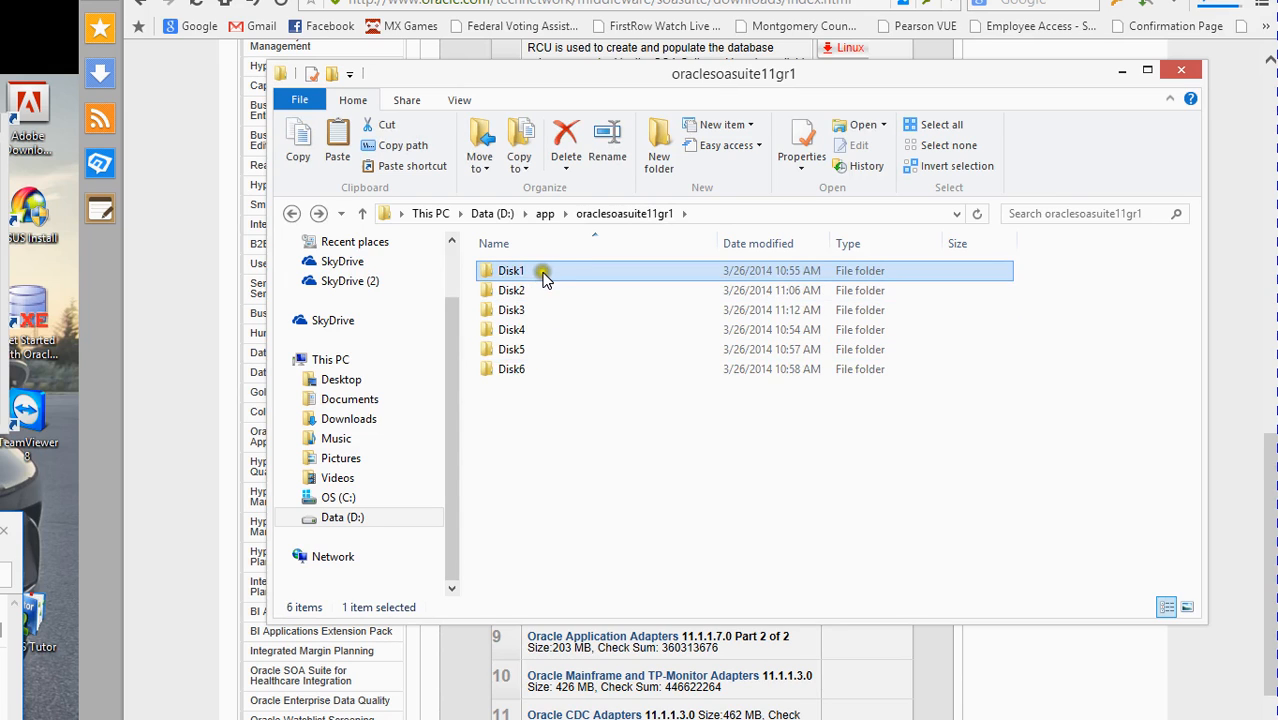
{"action": "double_click", "coordinate": [543, 275]}
{"action": "left_click", "coordinate": [765, 211]}
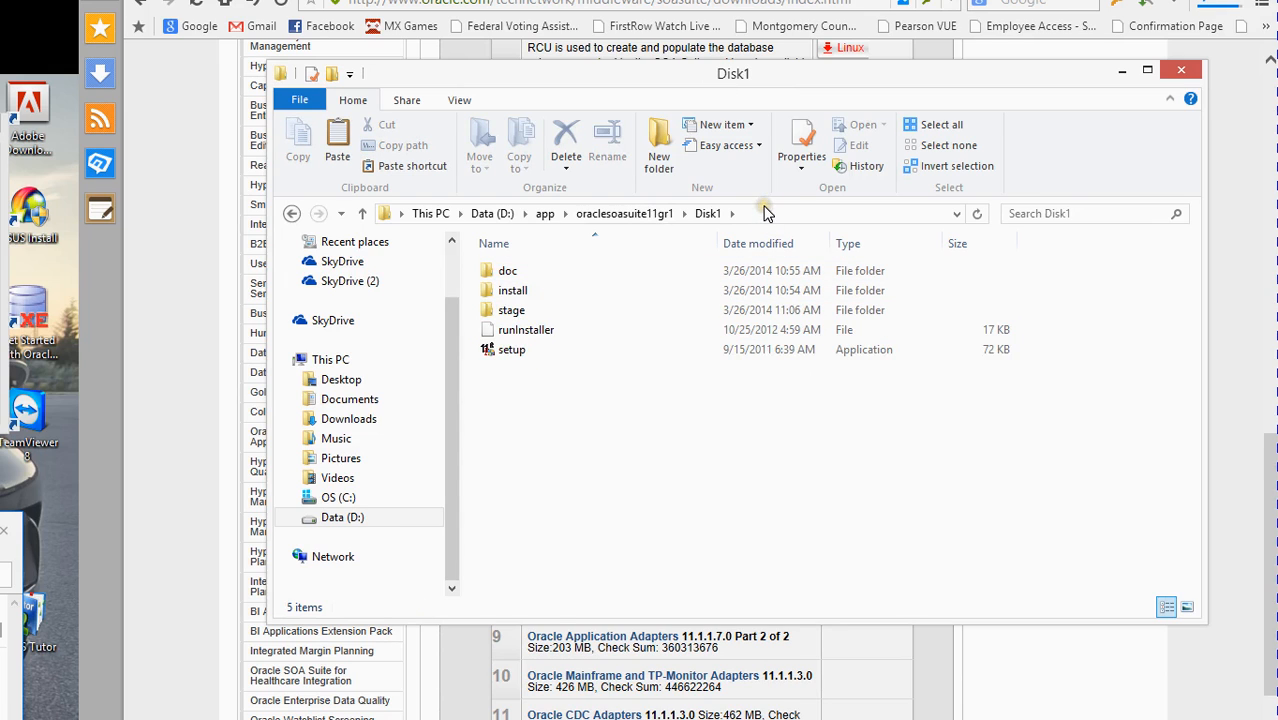
{"action": "right_click", "coordinate": [764, 212]}
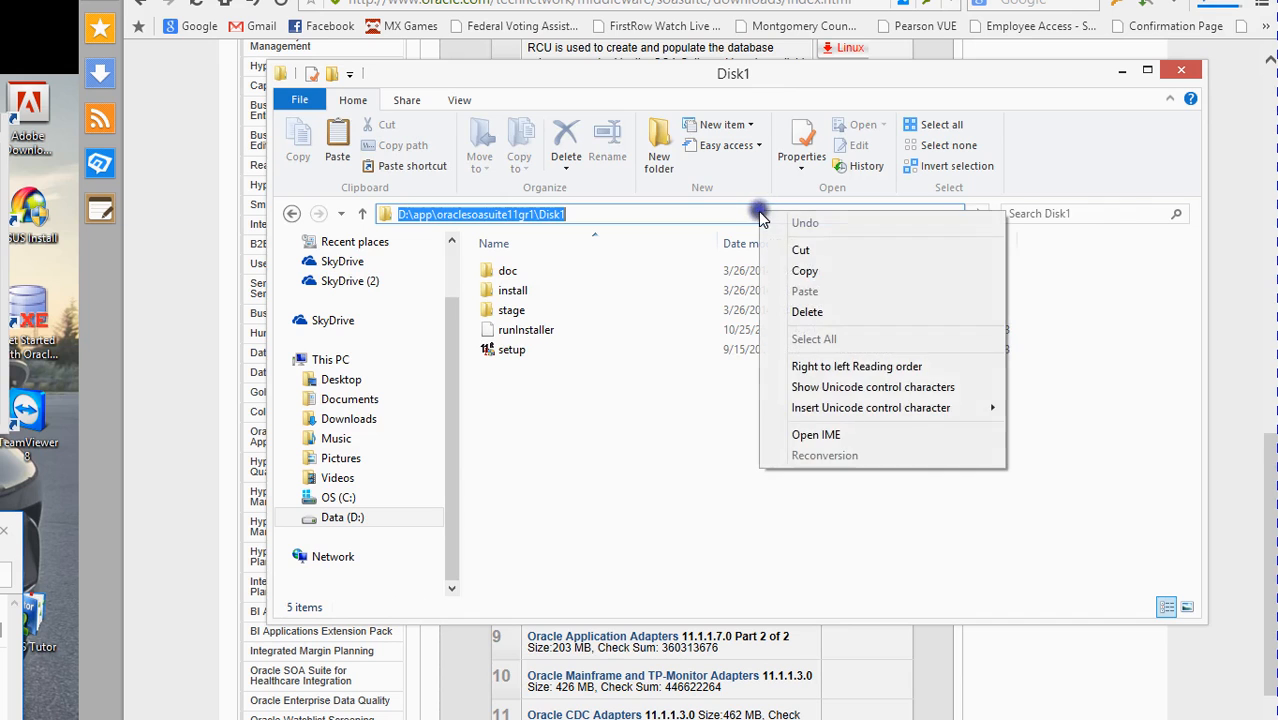
{"action": "left_click", "coordinate": [804, 271]}
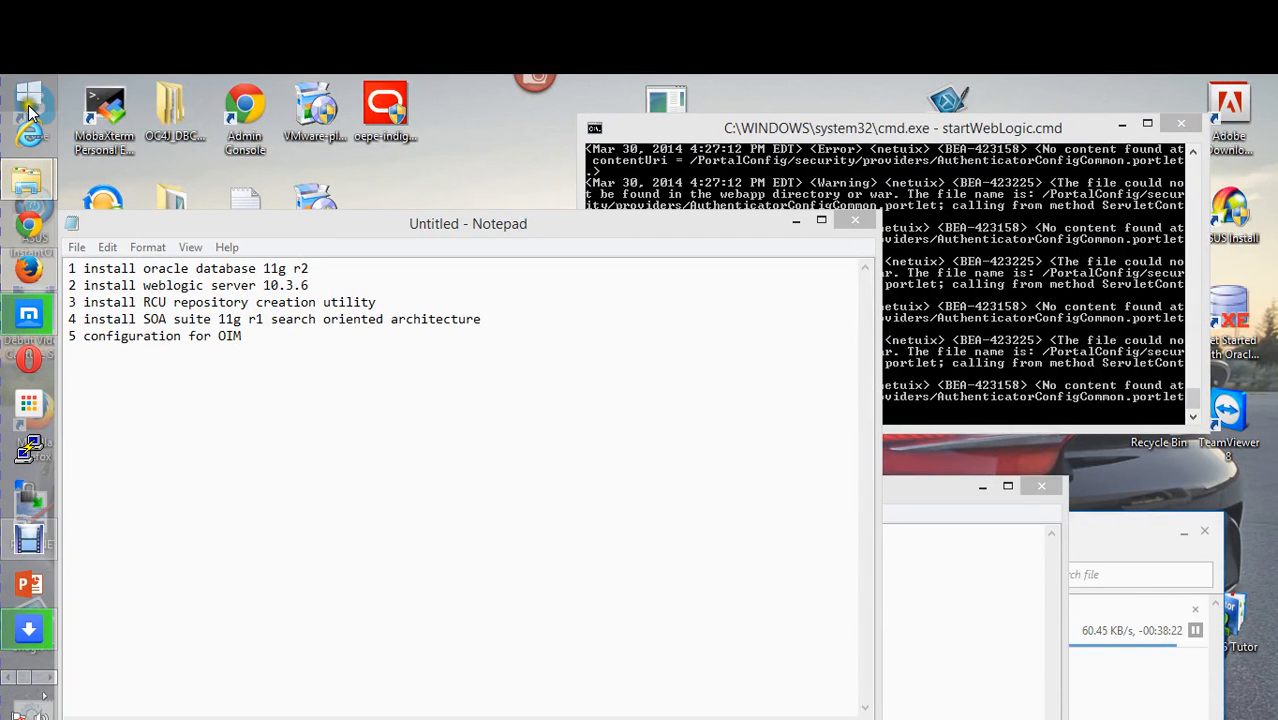
Open a Command Prompt as administrator and move the OIAM installation steps notes onto the second screen.
{"action": "right_click", "coordinate": [29, 108]}
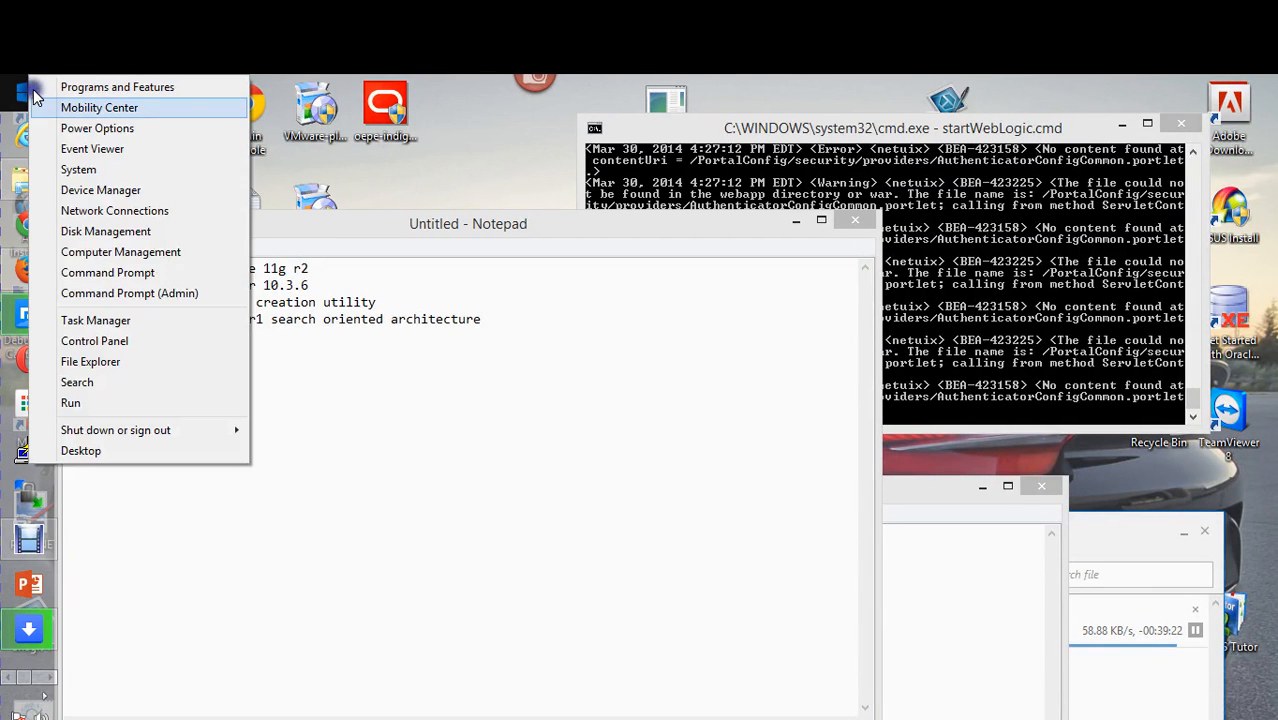
{"action": "left_click", "coordinate": [126, 297]}
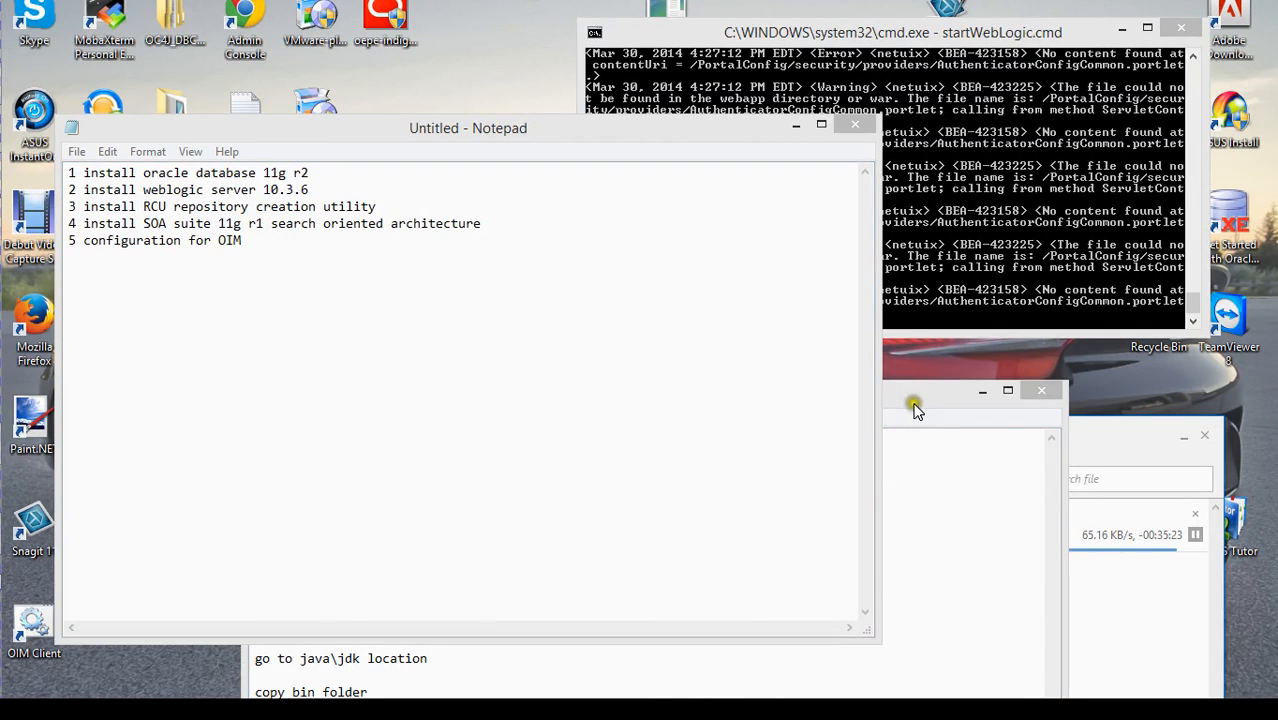
{"action": "left_click_drag", "start_coordinate": [914, 408], "coordinate": [1277, 43]}
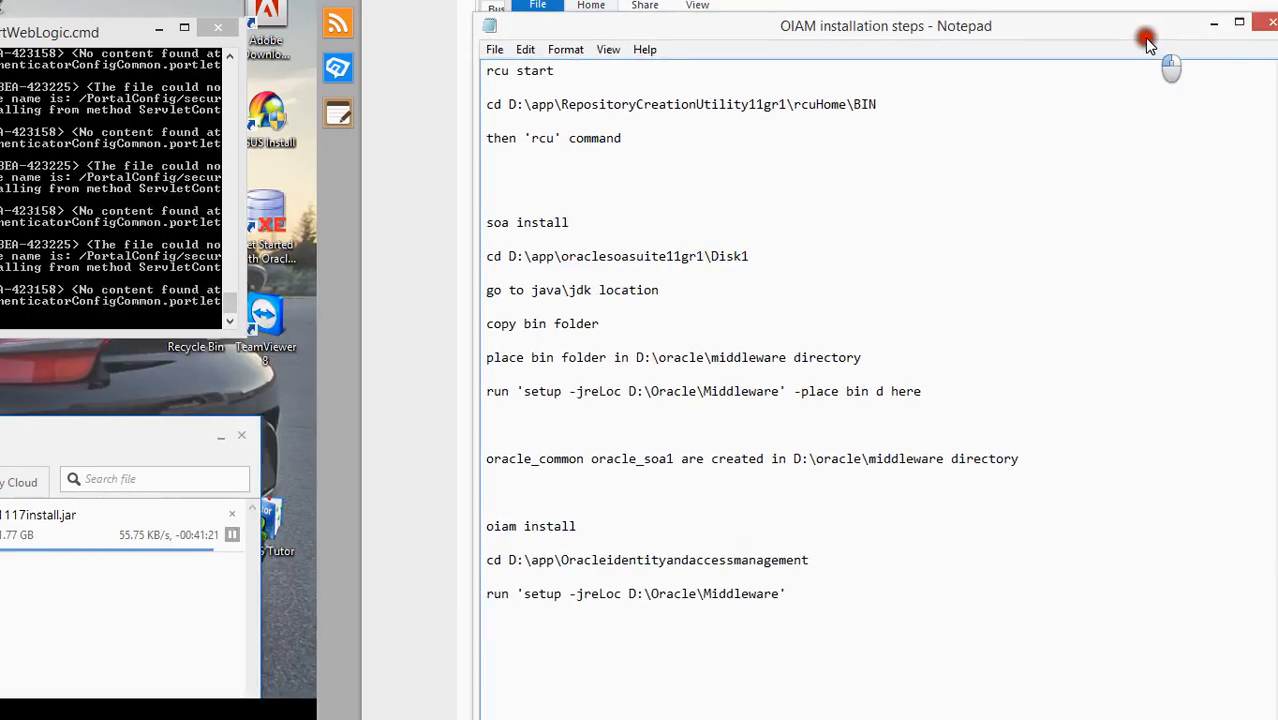
{"action": "left_click_drag", "start_coordinate": [1147, 44], "coordinate": [1075, 51]}
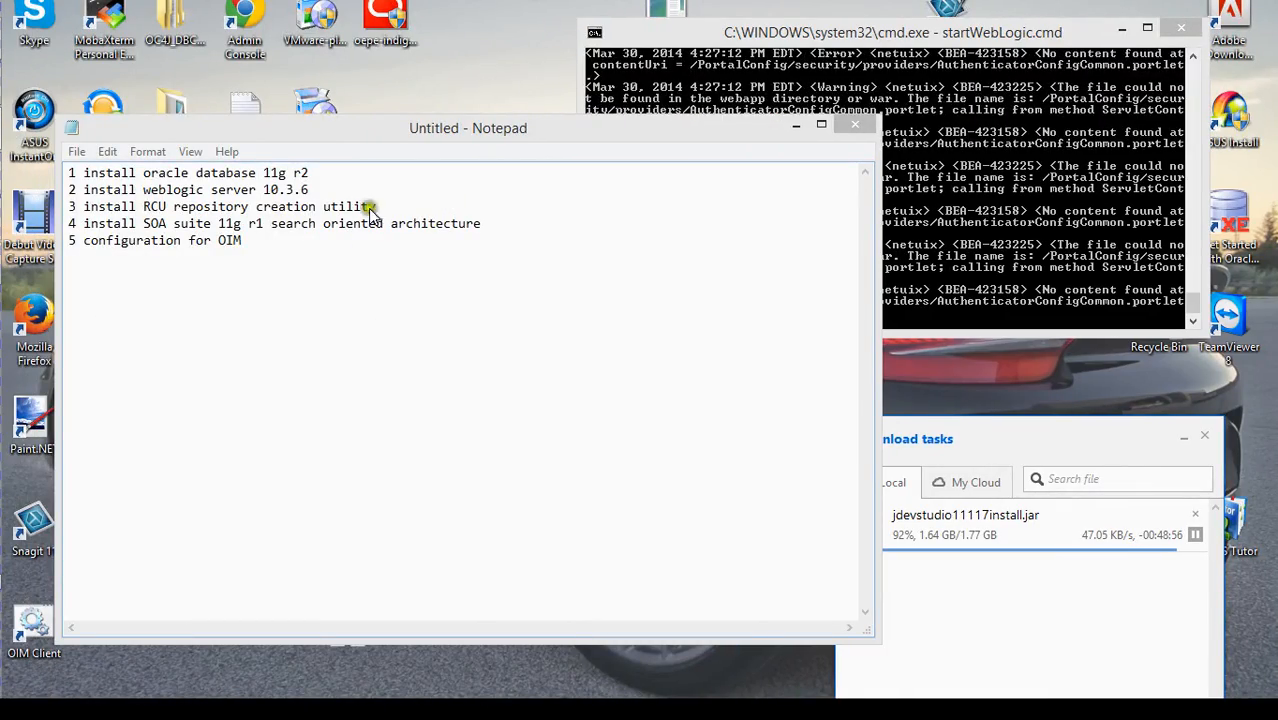
Bring up the Command Prompt holding the earlier Oracleidentityandaccessmanagement setup command and move it beside the installation order note.
{"action": "mouse_move", "coordinate": [24, 38]}
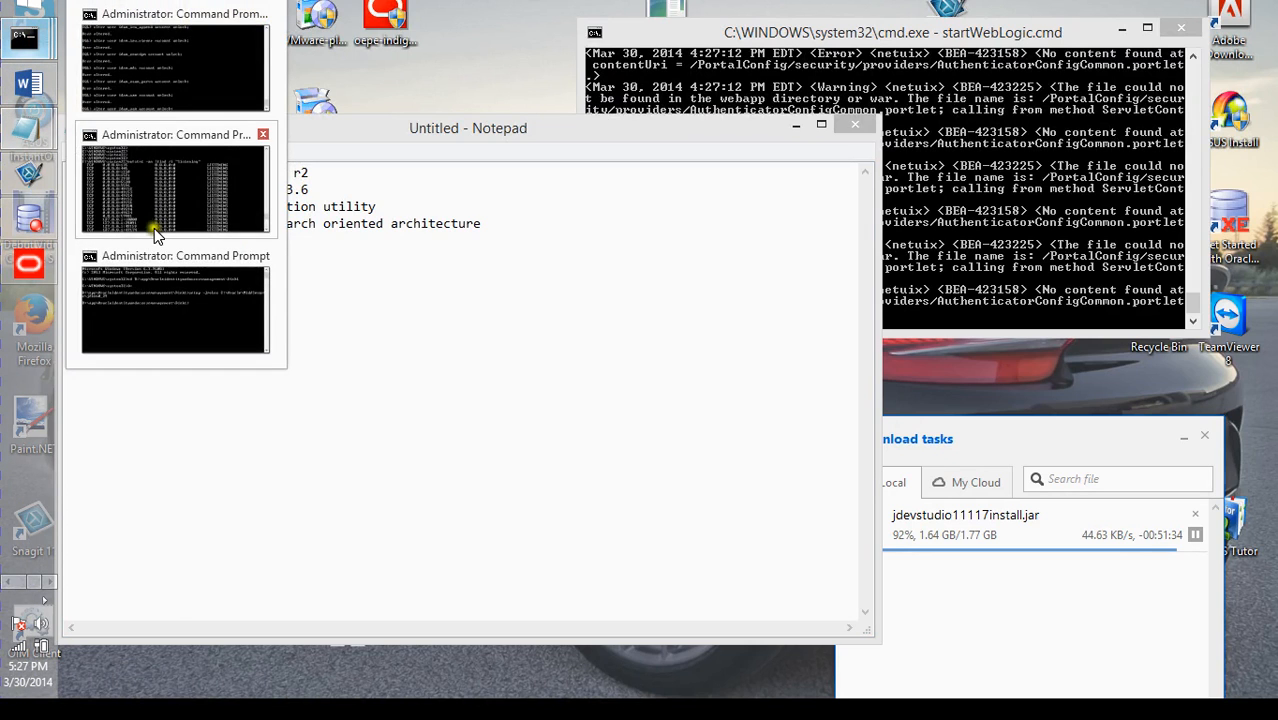
{"action": "mouse_move", "coordinate": [151, 279]}
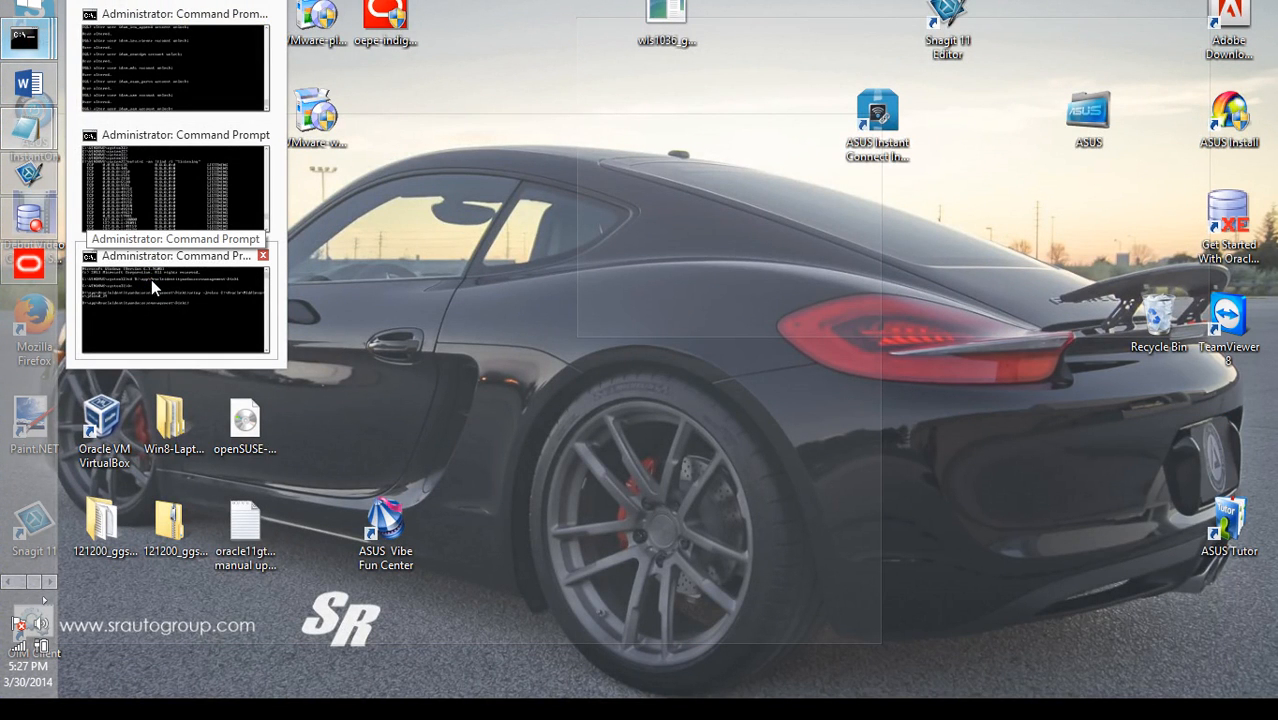
{"action": "left_click", "coordinate": [151, 280]}
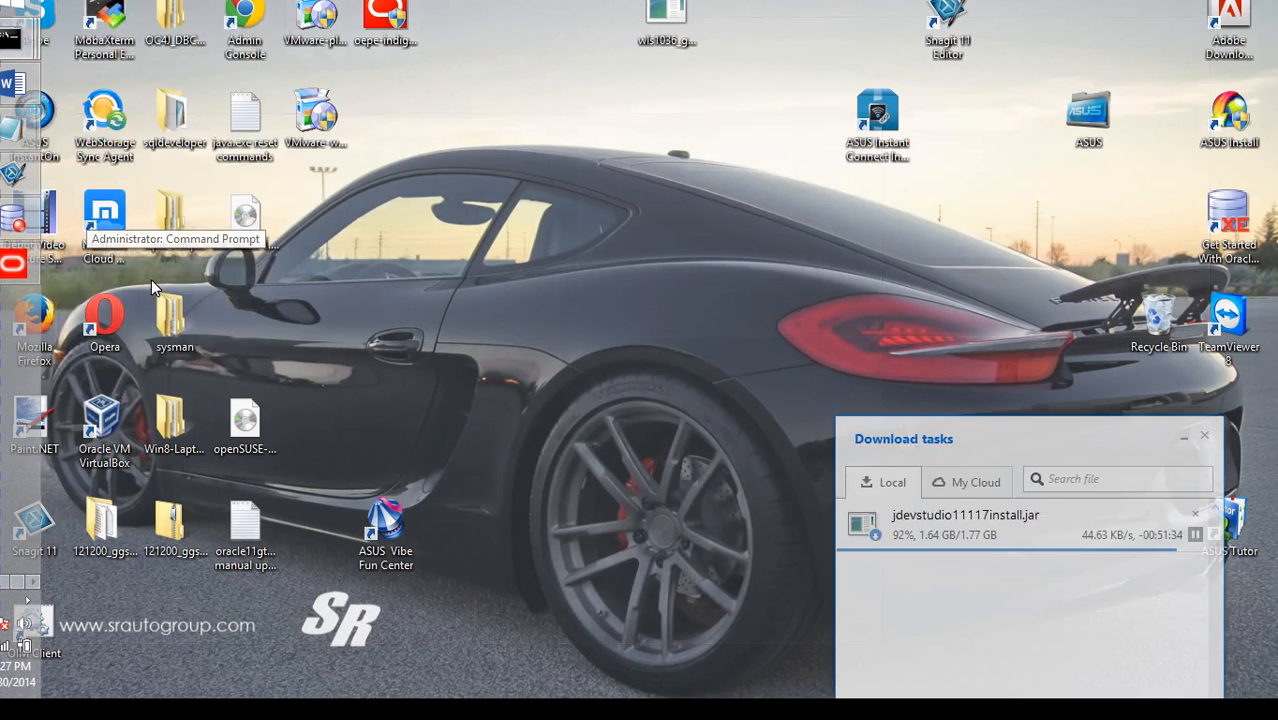
{"action": "left_click", "coordinate": [461, 340]}
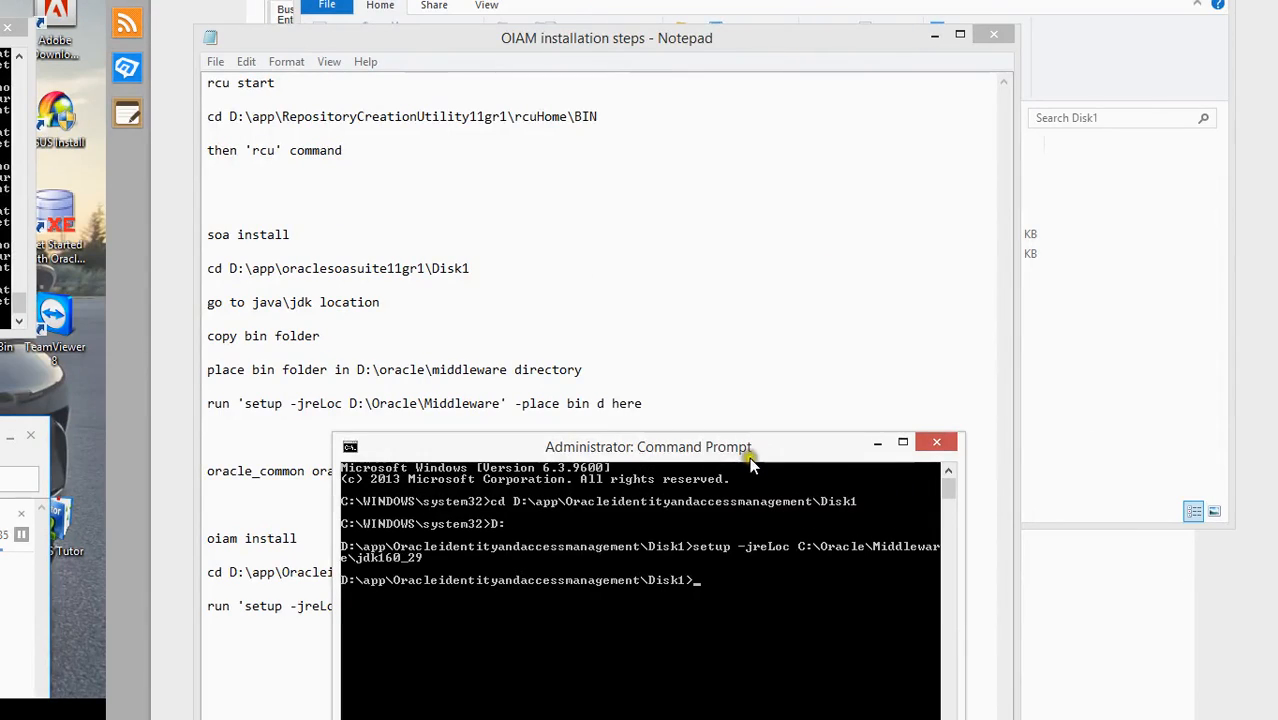
{"action": "left_click_drag", "start_coordinate": [749, 457], "coordinate": [57, 228]}
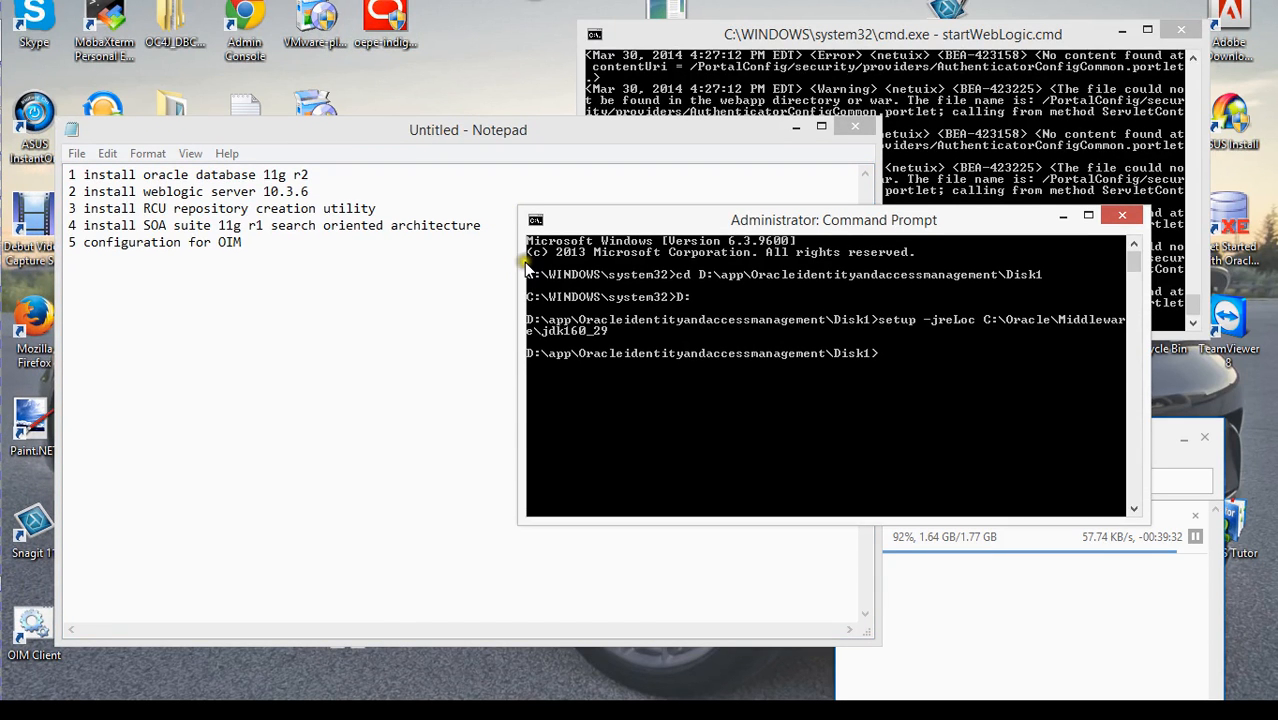
In the new administrator Command Prompt, change to the copied path D:\app\oraclesoasuite11gr1\Disk1 and switch to drive D:.
{"action": "mouse_move", "coordinate": [8, 70]}
{"action": "mouse_move", "coordinate": [28, 48]}
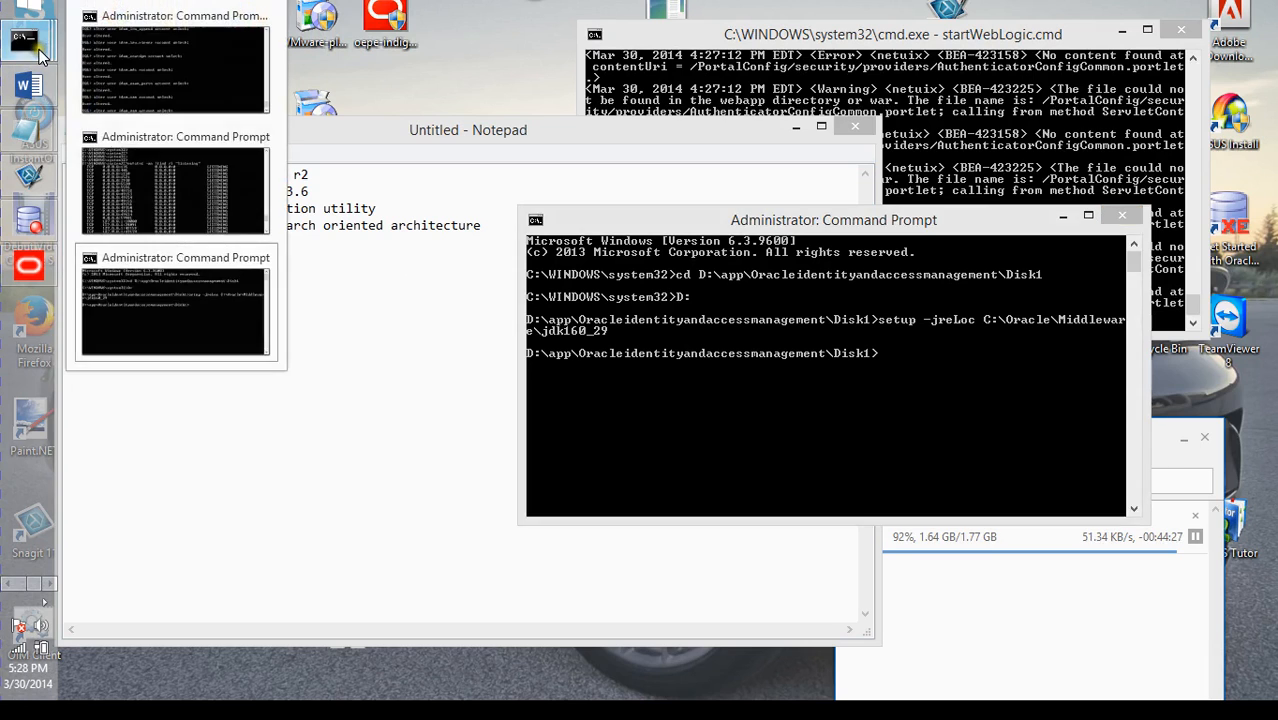
{"action": "mouse_move", "coordinate": [128, 280]}
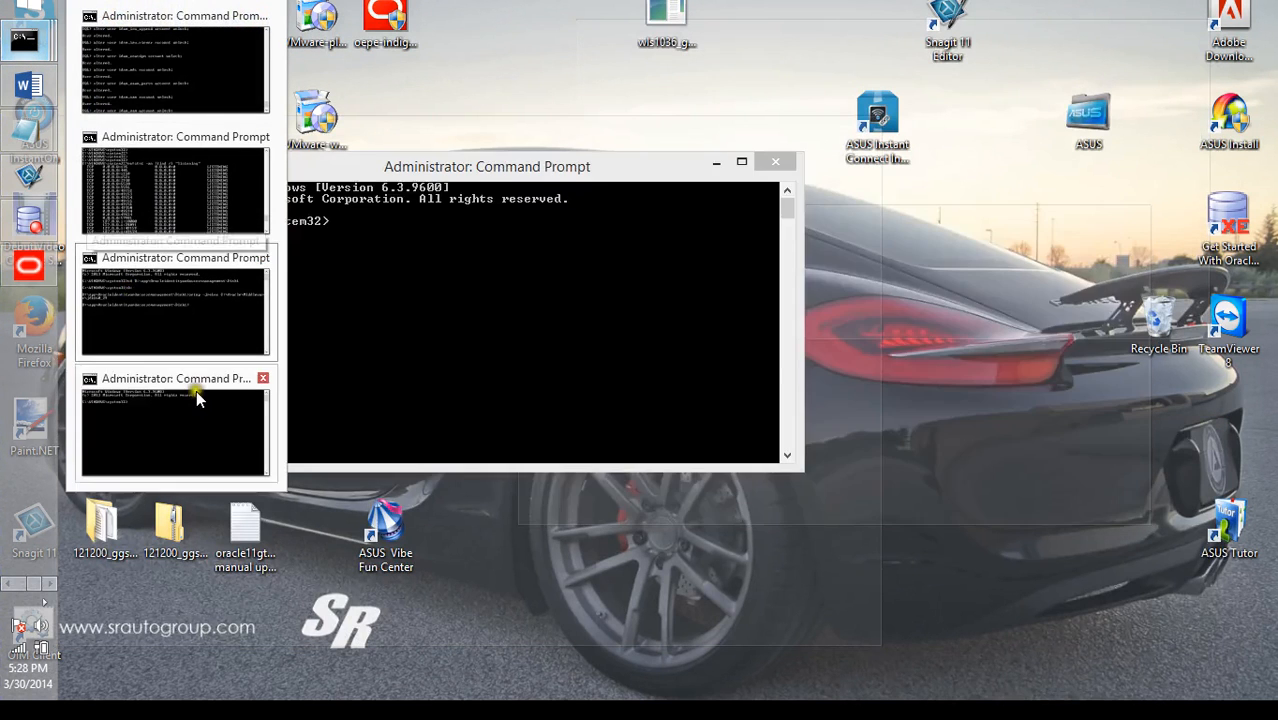
{"action": "left_click", "coordinate": [197, 394]}
{"action": "type", "text": "cd"}
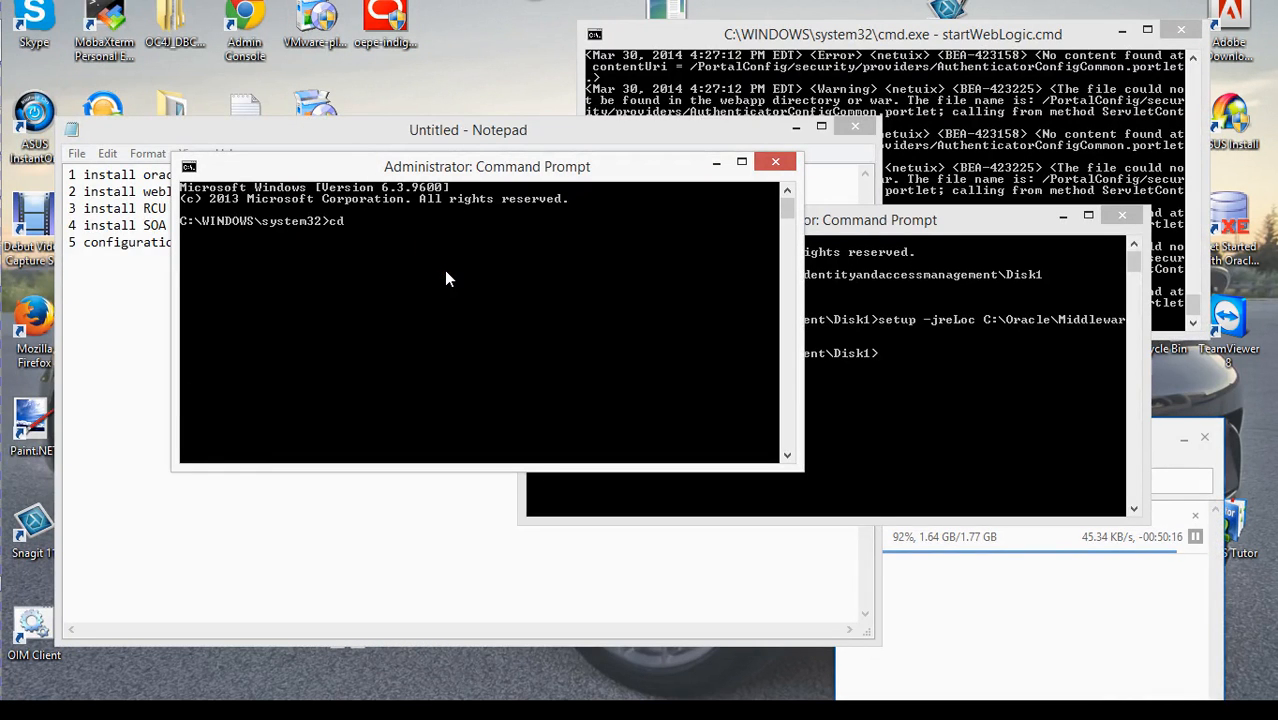
{"action": "right_click", "coordinate": [423, 221]}
{"action": "left_click", "coordinate": [467, 271]}
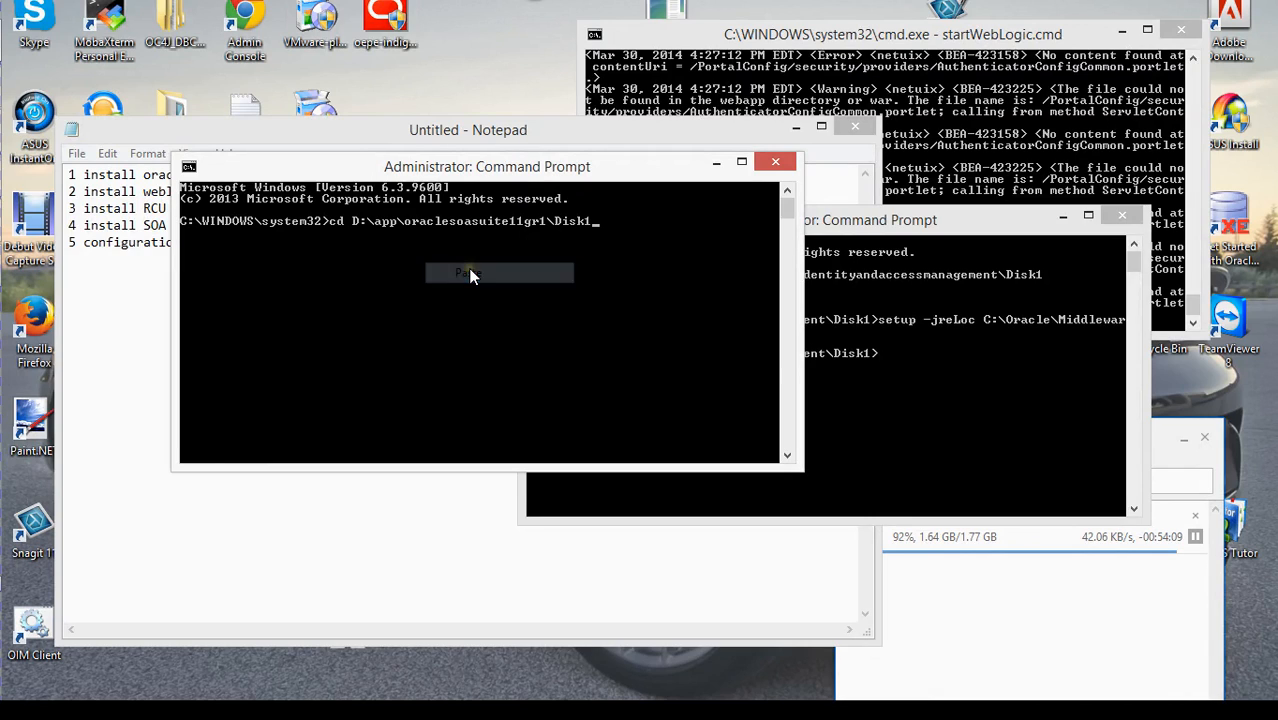
{"action": "key", "text": "Return"}
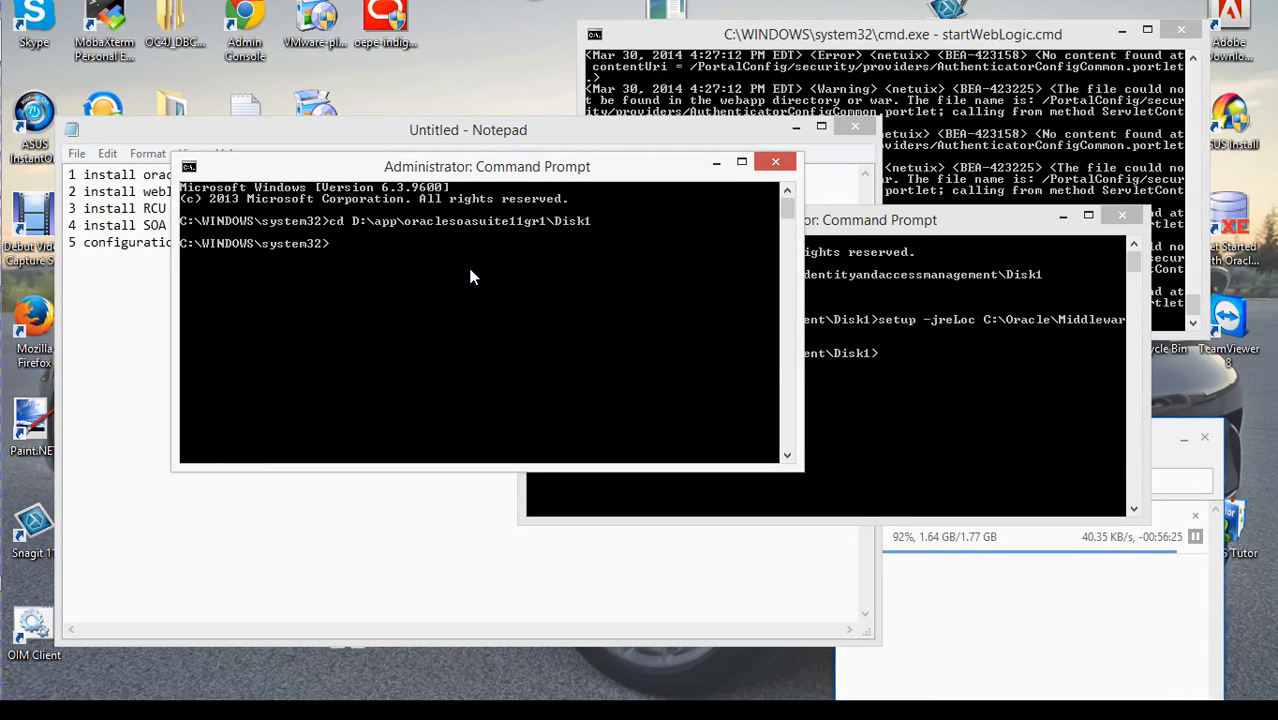
{"action": "type", "text": "D:"}
{"action": "key", "text": "Return"}
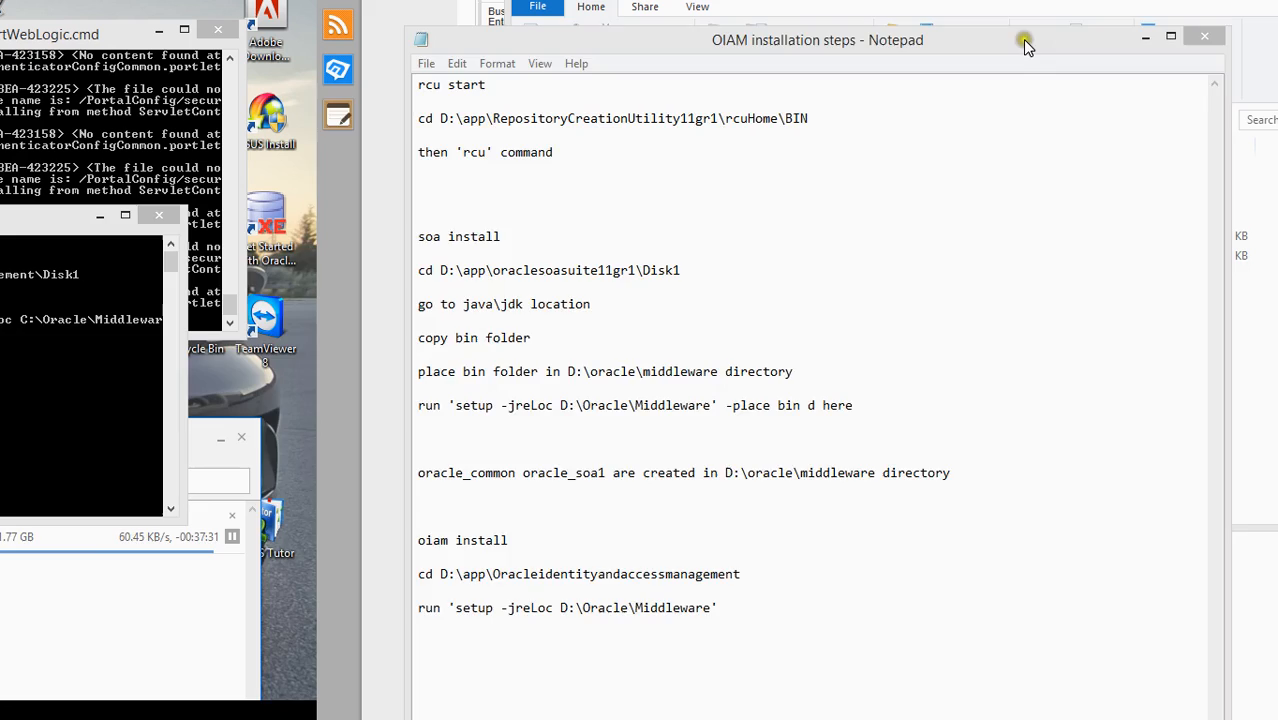
Reposition the OIAM installation steps notes and the Command Prompt, and enter the start of the installer command, "setup -jreLoc", without running it.
{"action": "left_click_drag", "start_coordinate": [1022, 39], "coordinate": [193, 344]}
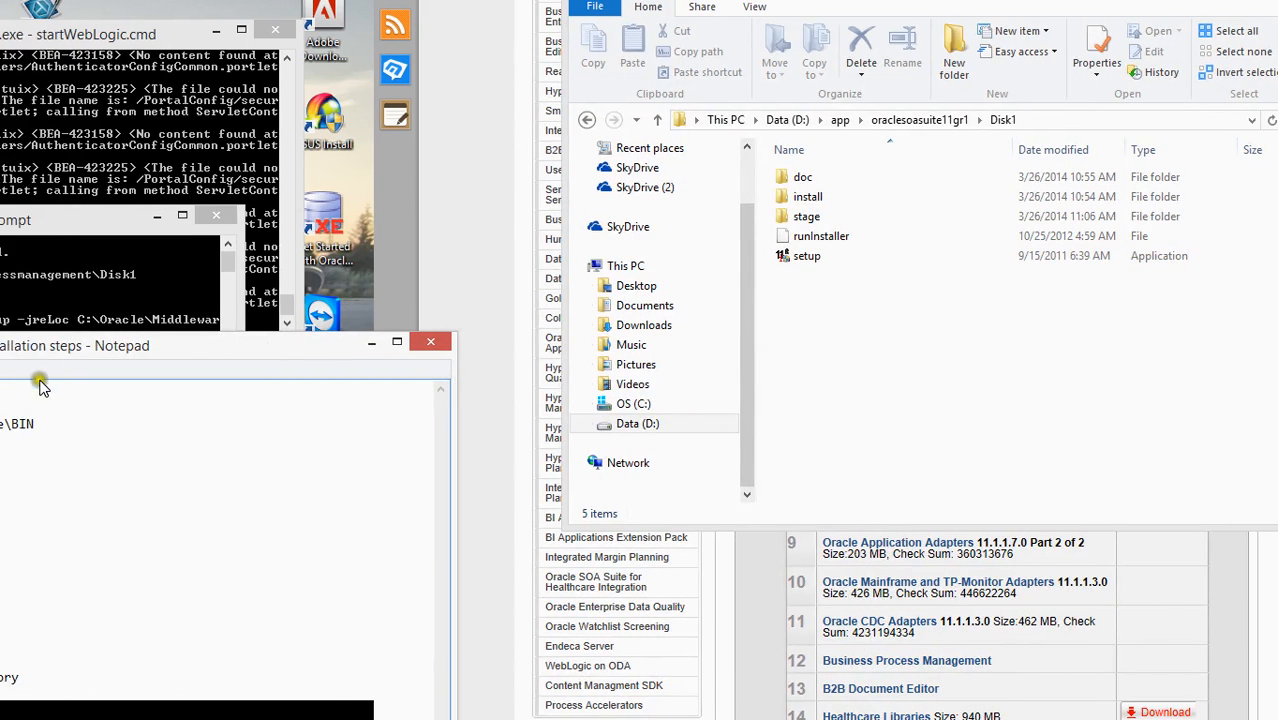
{"action": "left_click_drag", "start_coordinate": [48, 357], "coordinate": [965, 21]}
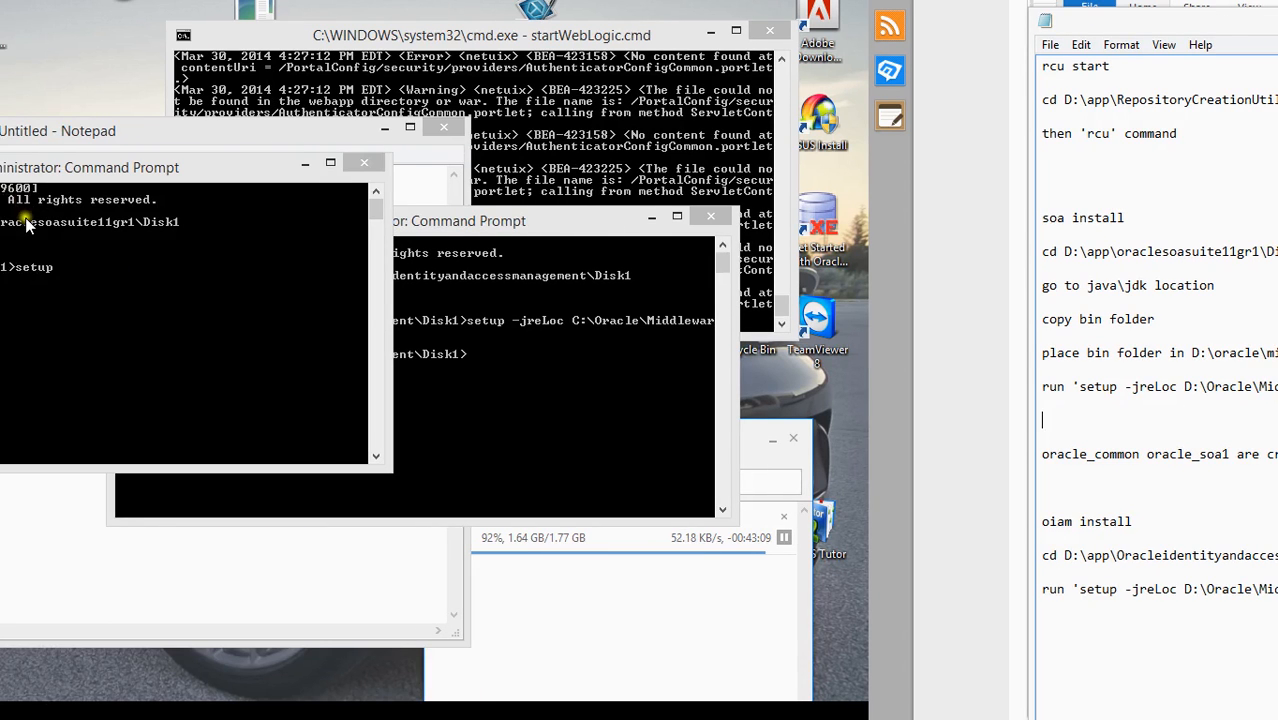
{"action": "left_click_drag", "start_coordinate": [101, 158], "coordinate": [244, 127]}
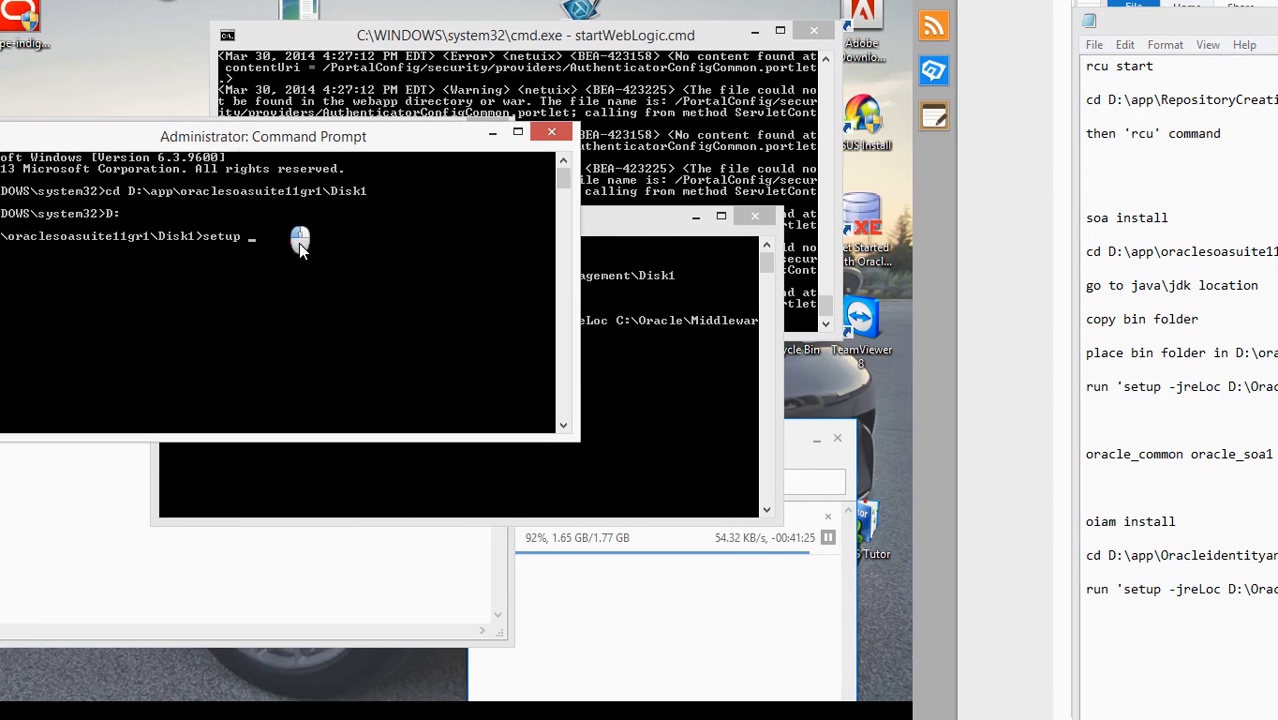
{"action": "left_click", "coordinate": [299, 243]}
{"action": "type", "text": "-jreLoc"}
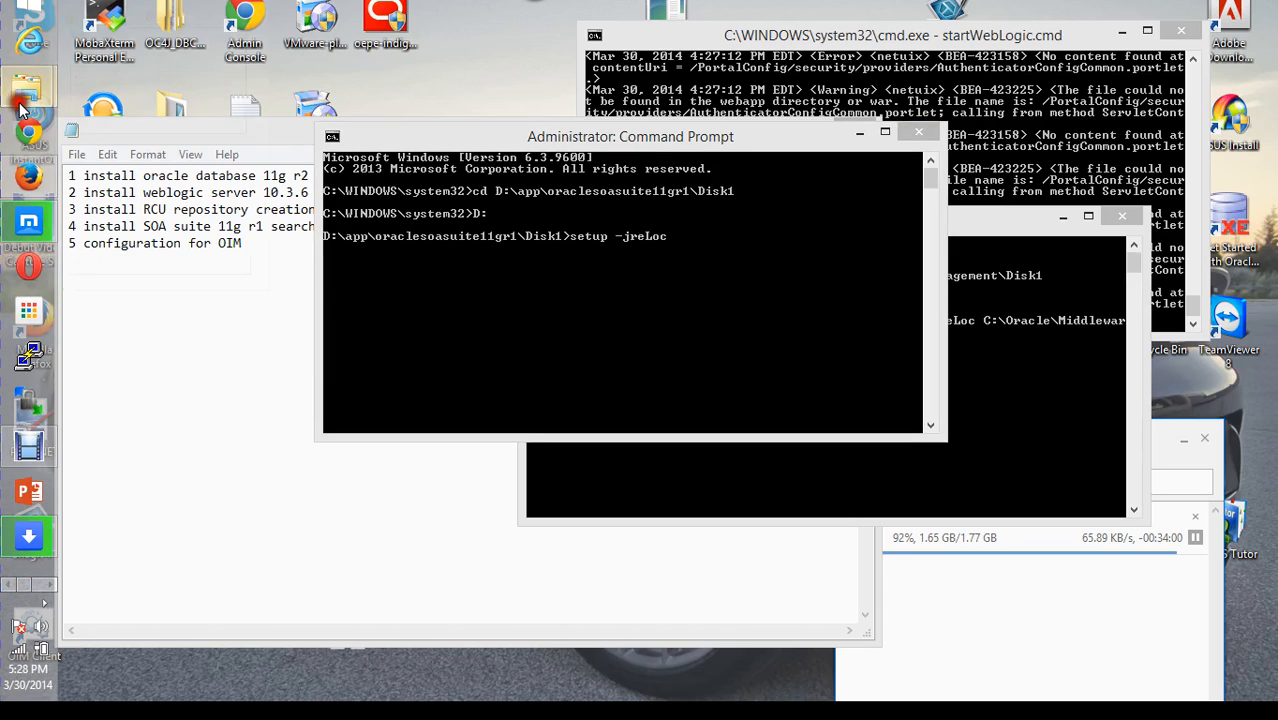
Browse to Oracle\Middleware on the Data (D:) drive in File Explorer and copy the folder's path.
{"action": "left_click", "coordinate": [20, 103]}
{"action": "left_click", "coordinate": [175, 196]}
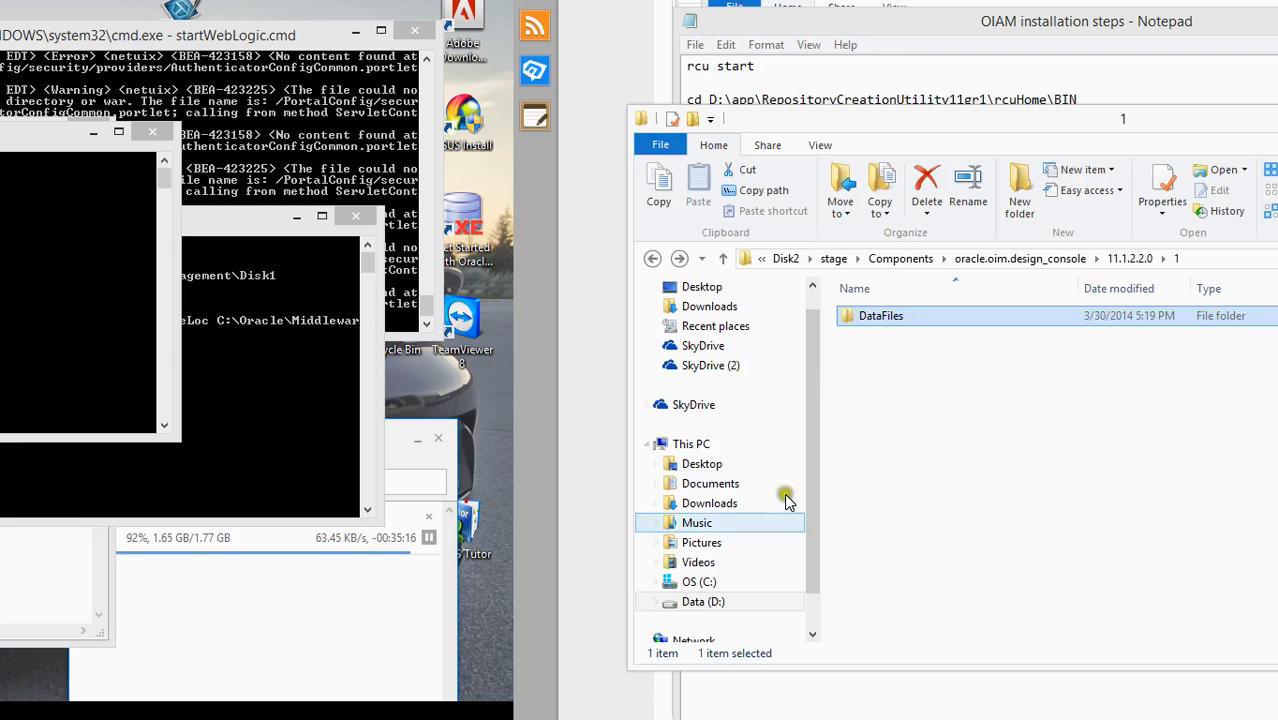
{"action": "left_click", "coordinate": [699, 582]}
{"action": "left_click", "coordinate": [705, 602]}
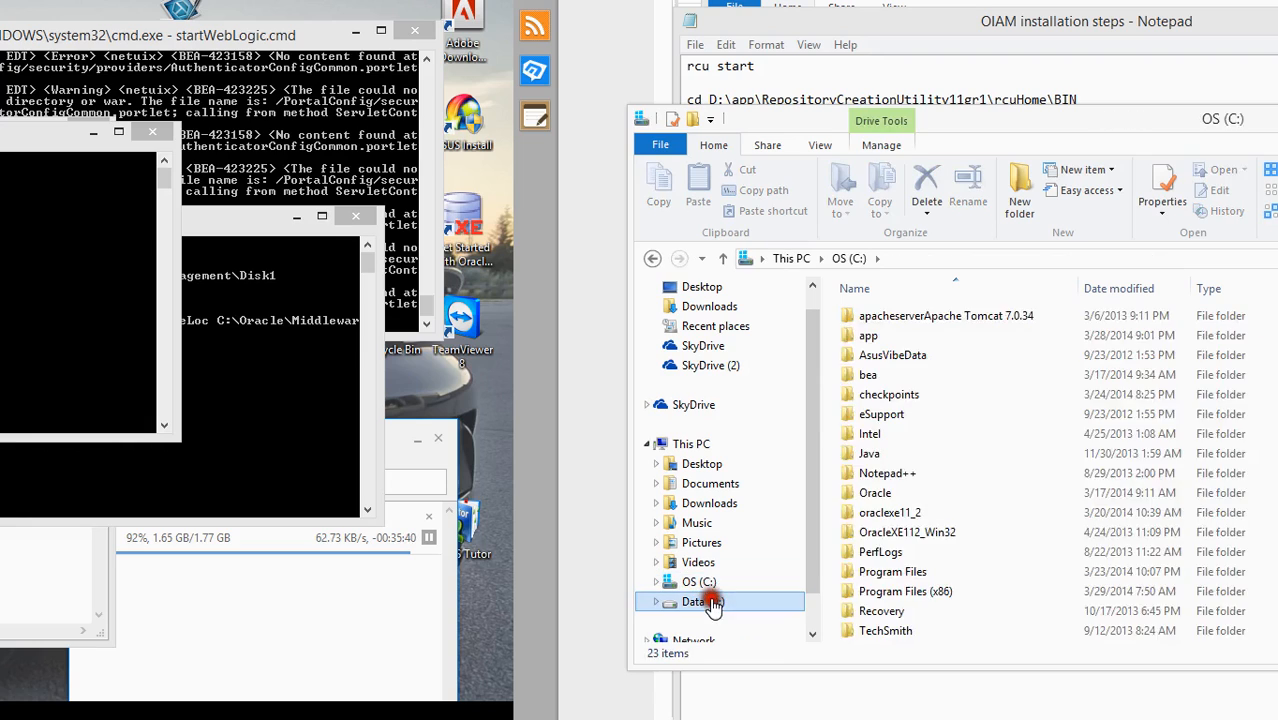
{"action": "double_click", "coordinate": [888, 354]}
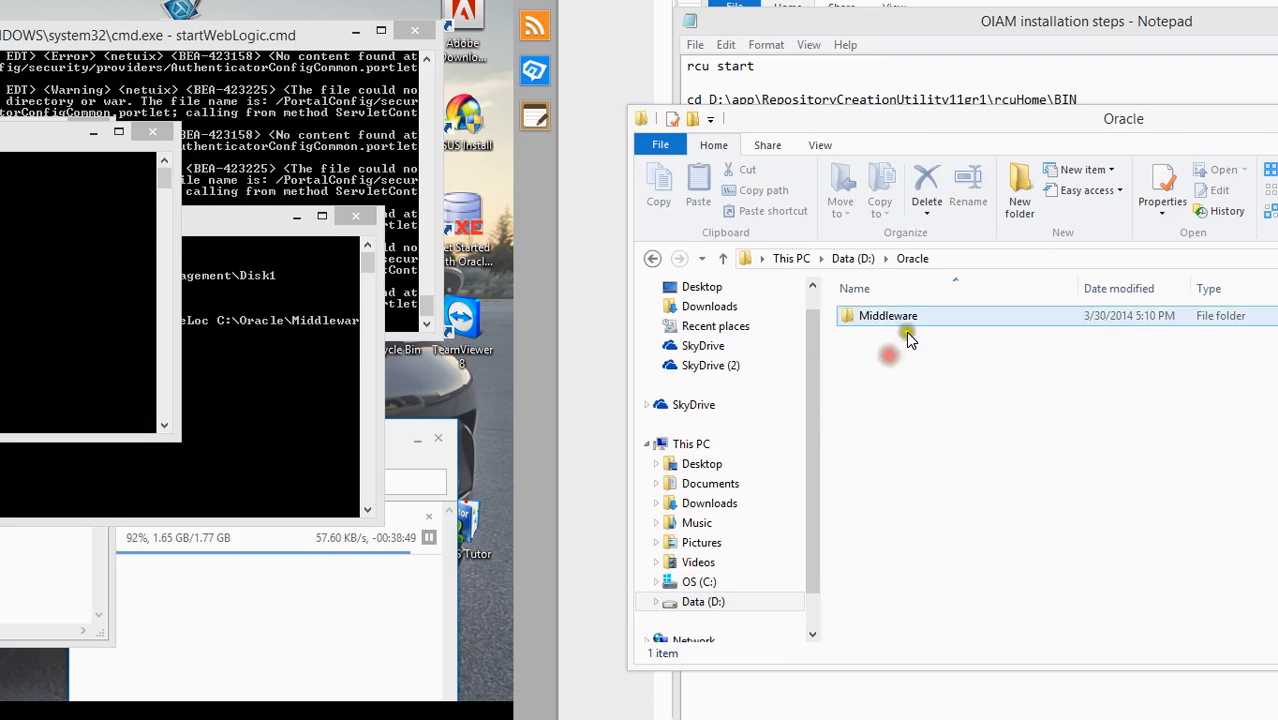
{"action": "left_click", "coordinate": [914, 322]}
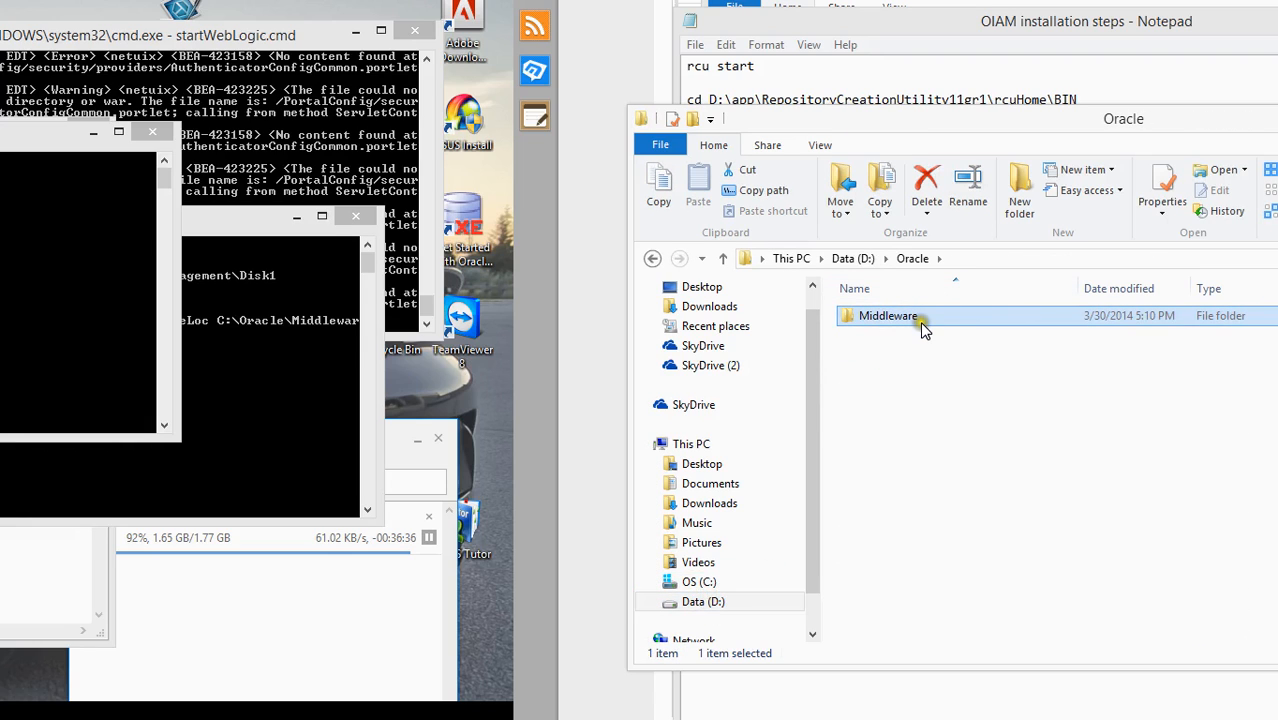
{"action": "double_click", "coordinate": [922, 330]}
{"action": "left_click", "coordinate": [1037, 258]}
{"action": "right_click", "coordinate": [1037, 258]}
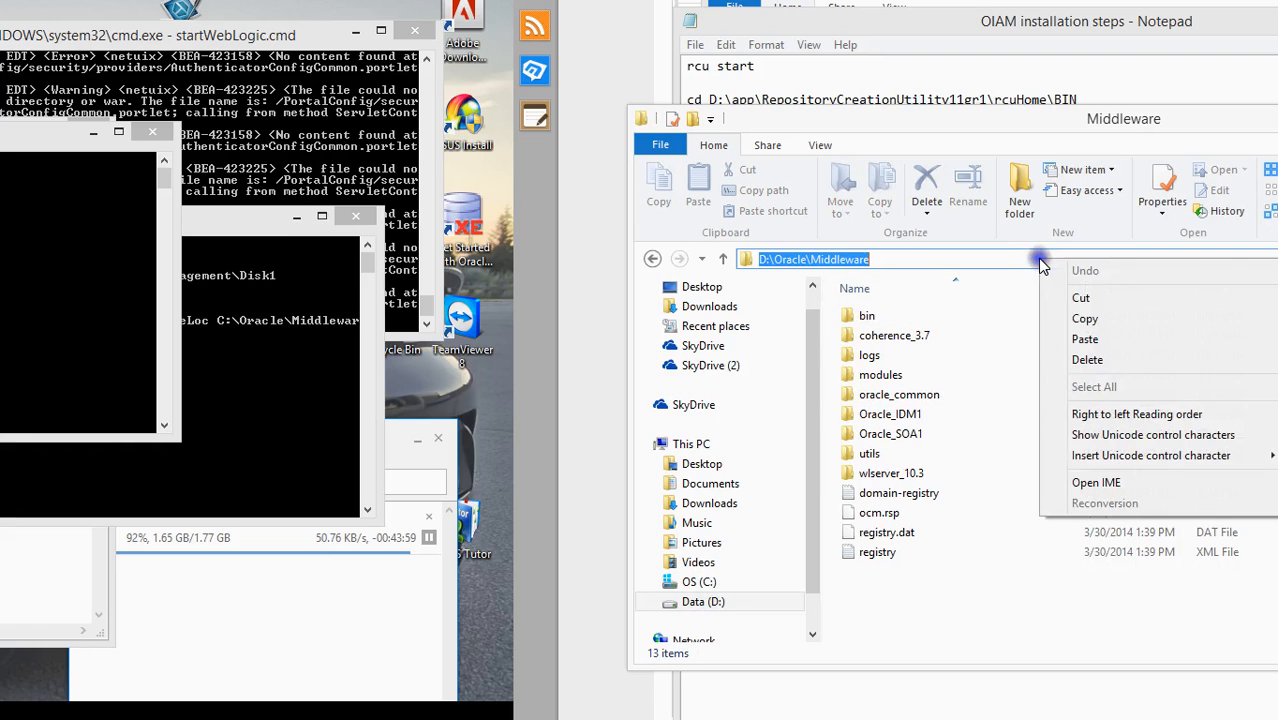
{"action": "left_click", "coordinate": [1085, 318]}
{"action": "left_click", "coordinate": [1150, 24]}
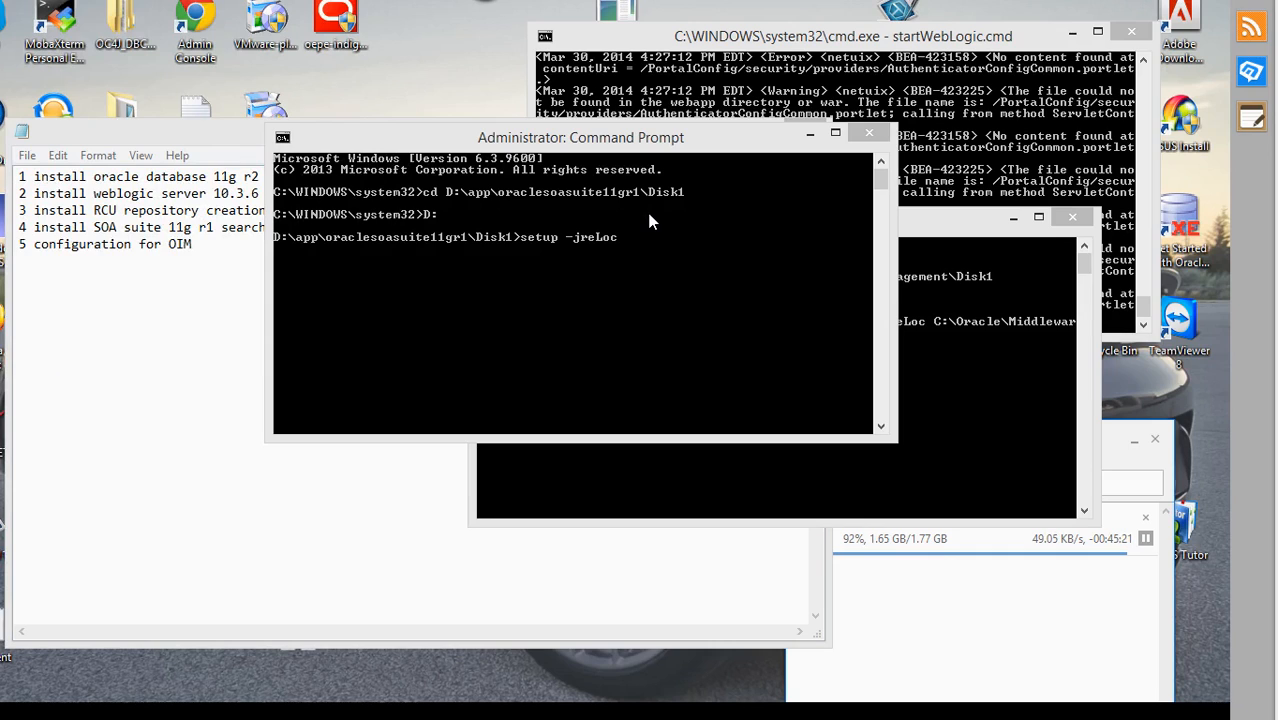
Complete the setup command with the copied path D:\Oracle\Middleware as the JRE location and run it.
{"action": "right_click", "coordinate": [649, 220]}
{"action": "left_click", "coordinate": [713, 267]}
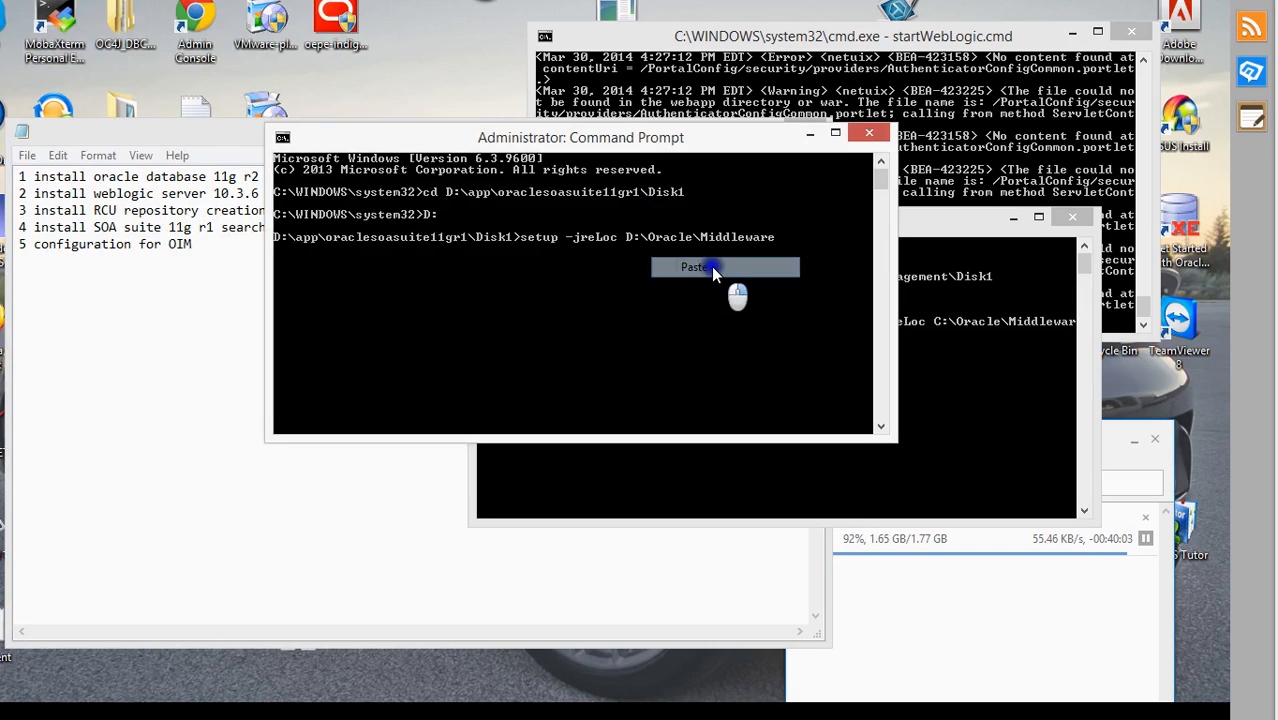
{"action": "key", "text": "Return"}
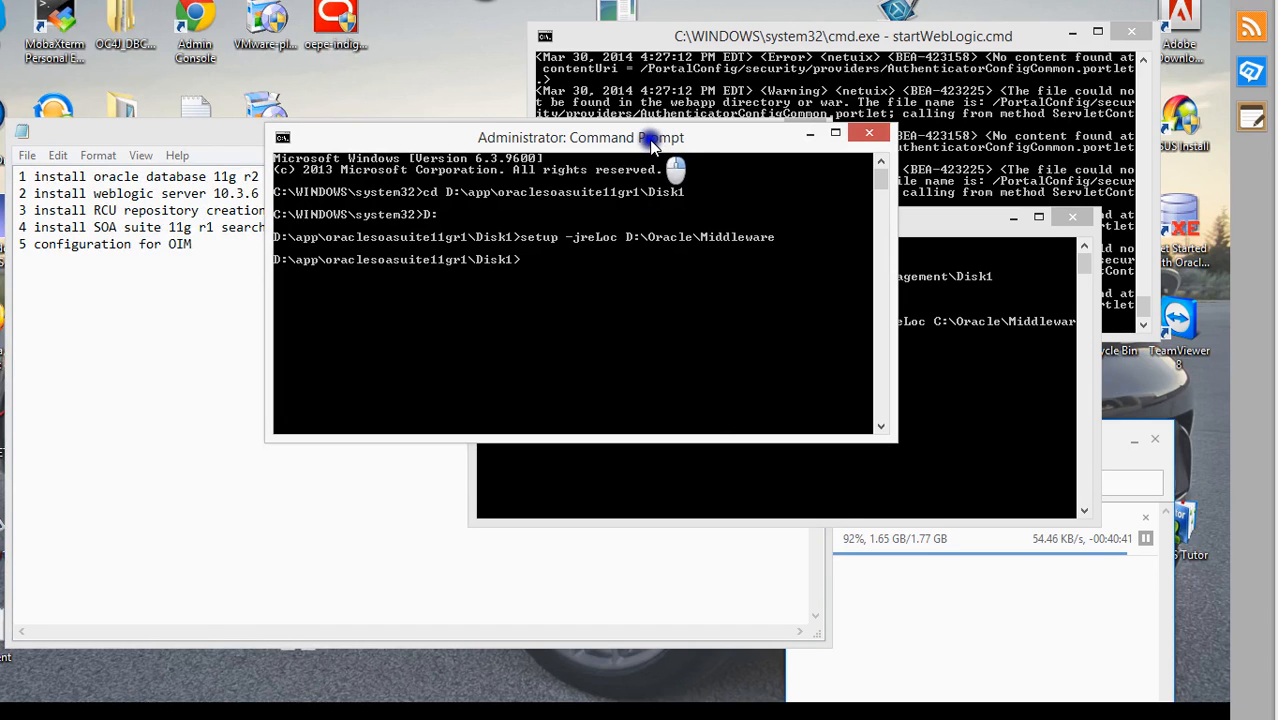
Arrange the two administrator Command Prompt windows and the installation order note so their contents can be read together.
{"action": "left_click_drag", "start_coordinate": [650, 144], "coordinate": [568, 374]}
{"action": "left_click_drag", "start_coordinate": [571, 137], "coordinate": [548, 440]}
{"action": "left_click_drag", "start_coordinate": [494, 368], "coordinate": [477, 112]}
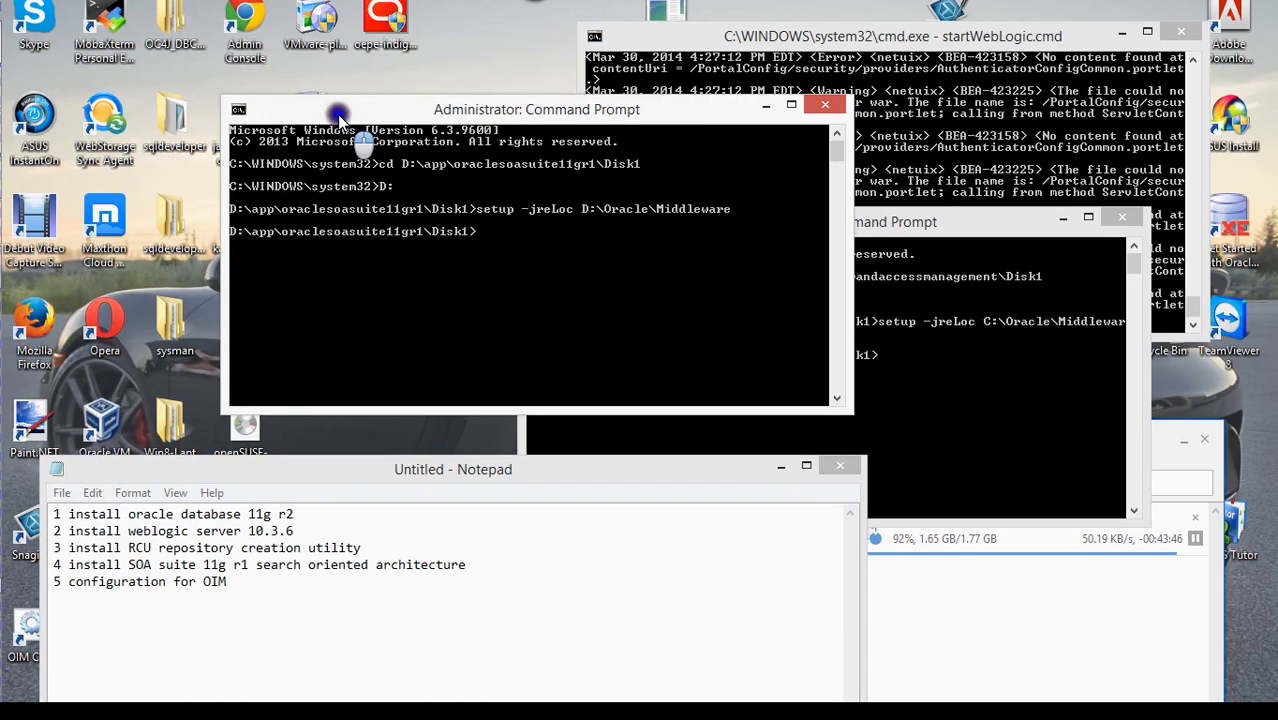
{"action": "left_click_drag", "start_coordinate": [422, 114], "coordinate": [243, 78]}
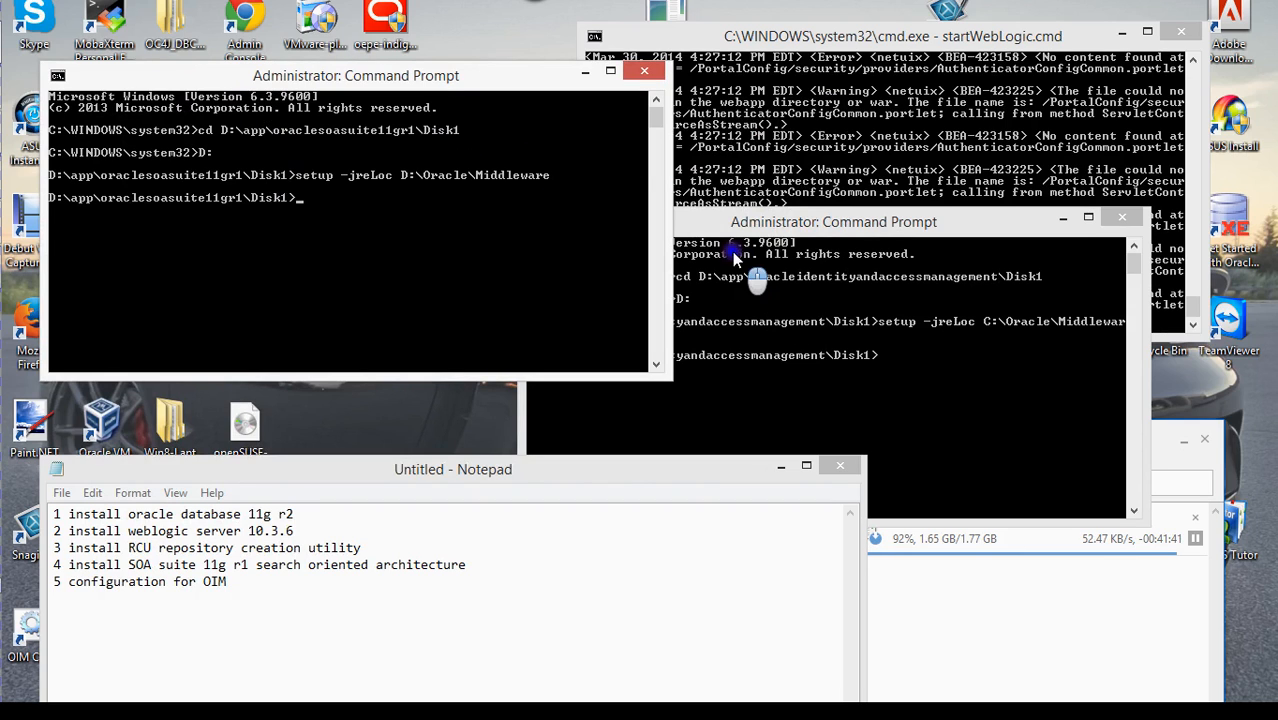
{"action": "left_click_drag", "start_coordinate": [760, 224], "coordinate": [807, 367]}
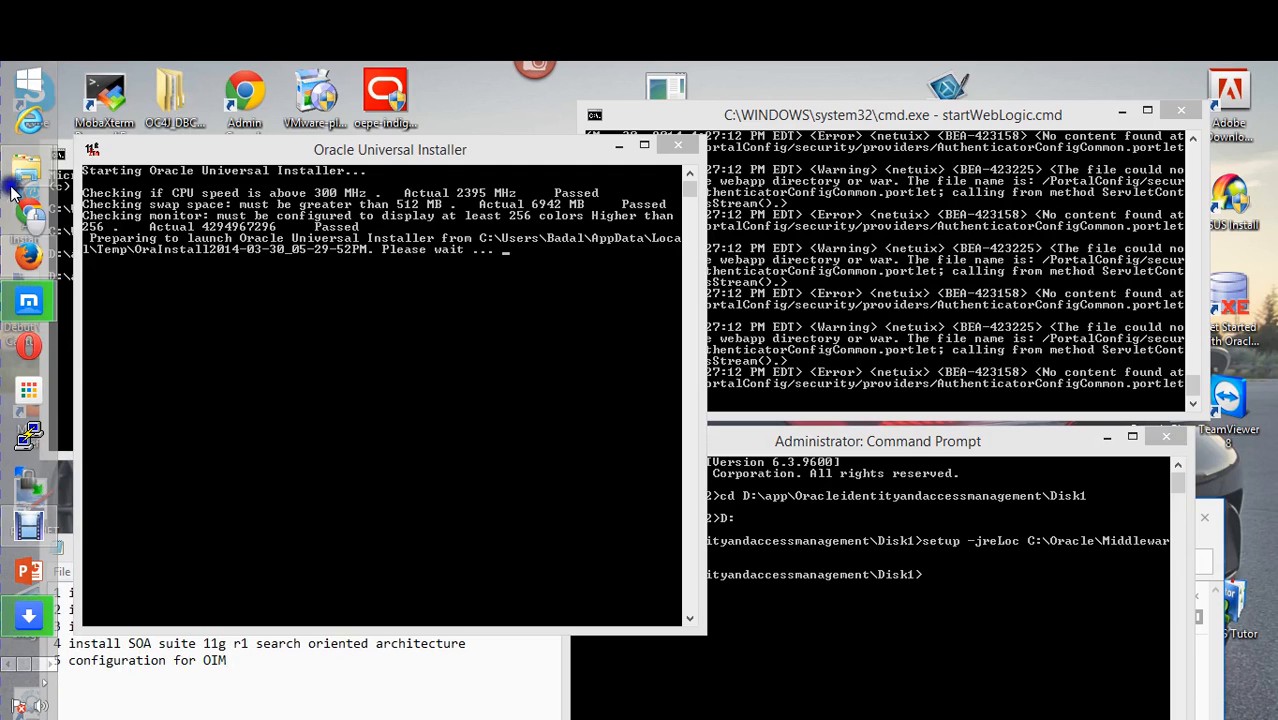
Open a new File Explorer window and browse to Oracle\Middleware on the Data (D:) drive.
{"action": "mouse_move", "coordinate": [27, 168]}
{"action": "left_click", "coordinate": [138, 282]}
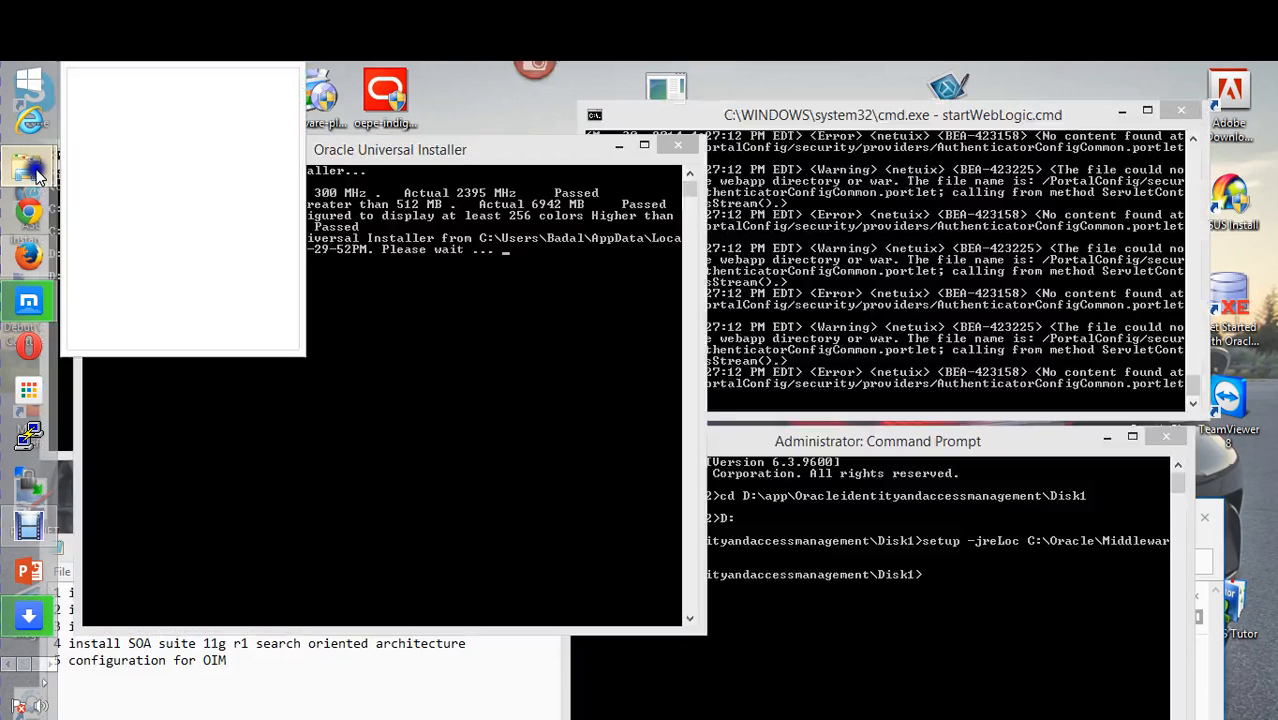
{"action": "right_click", "coordinate": [125, 270]}
{"action": "left_click", "coordinate": [125, 290]}
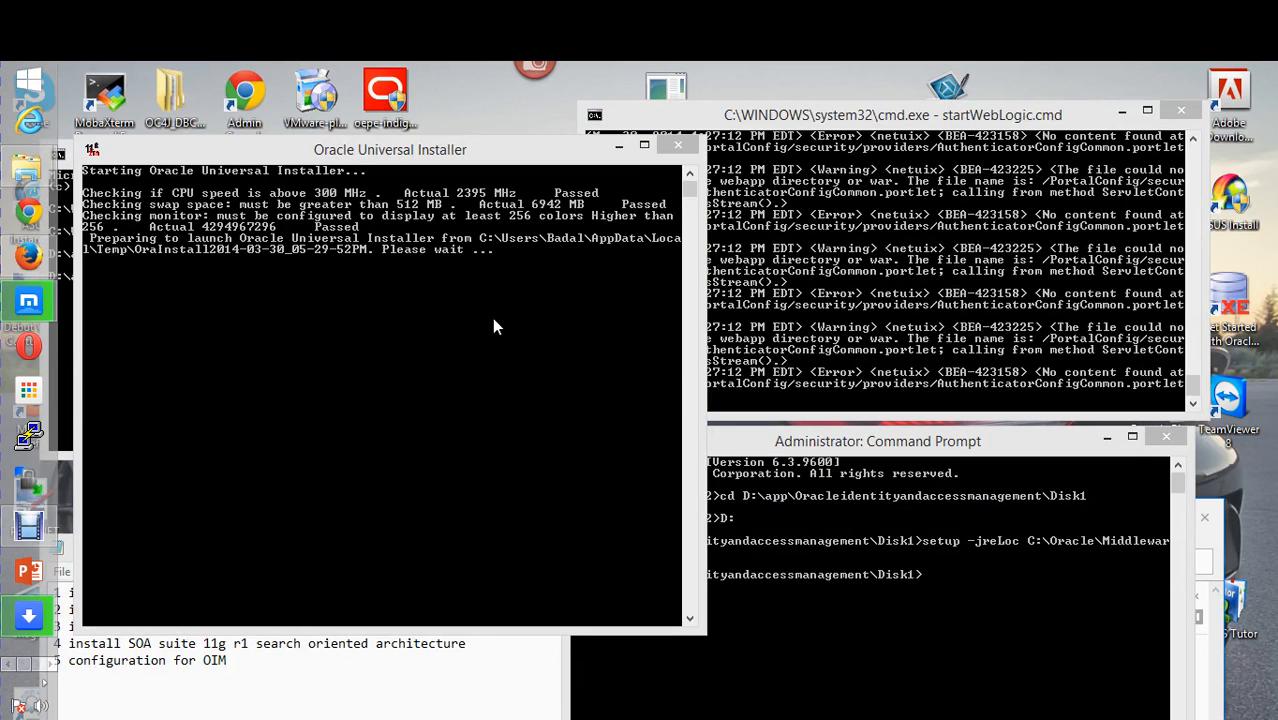
{"action": "left_click", "coordinate": [303, 366]}
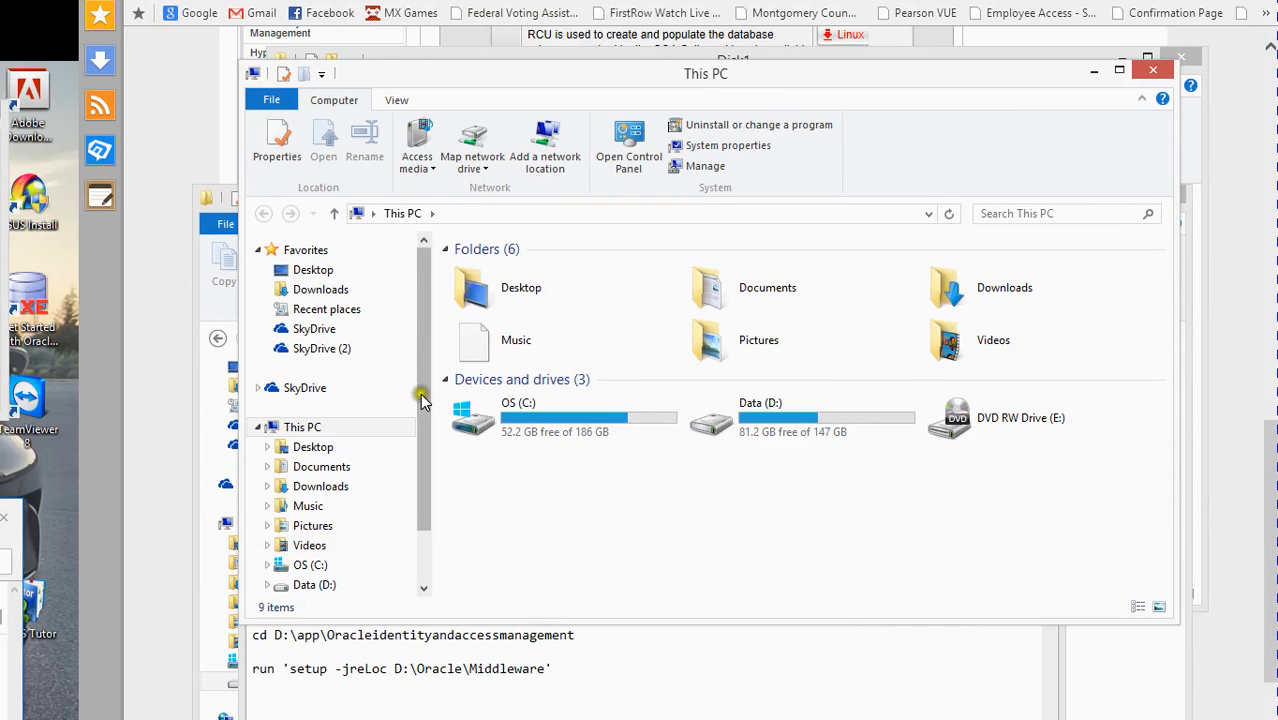
{"action": "scroll", "coordinate": [428, 390], "scroll_direction": "down", "scroll_amount": 1}
{"action": "left_click", "coordinate": [330, 517]}
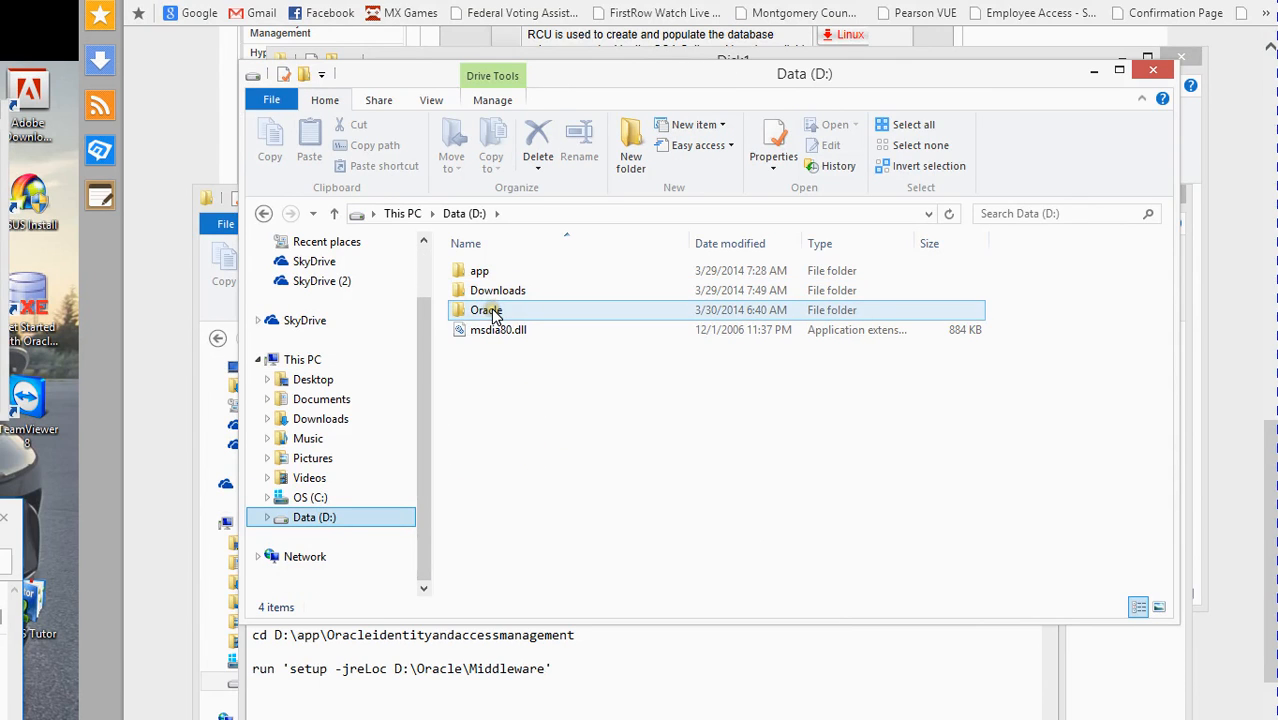
{"action": "double_click", "coordinate": [491, 311]}
{"action": "double_click", "coordinate": [500, 270]}
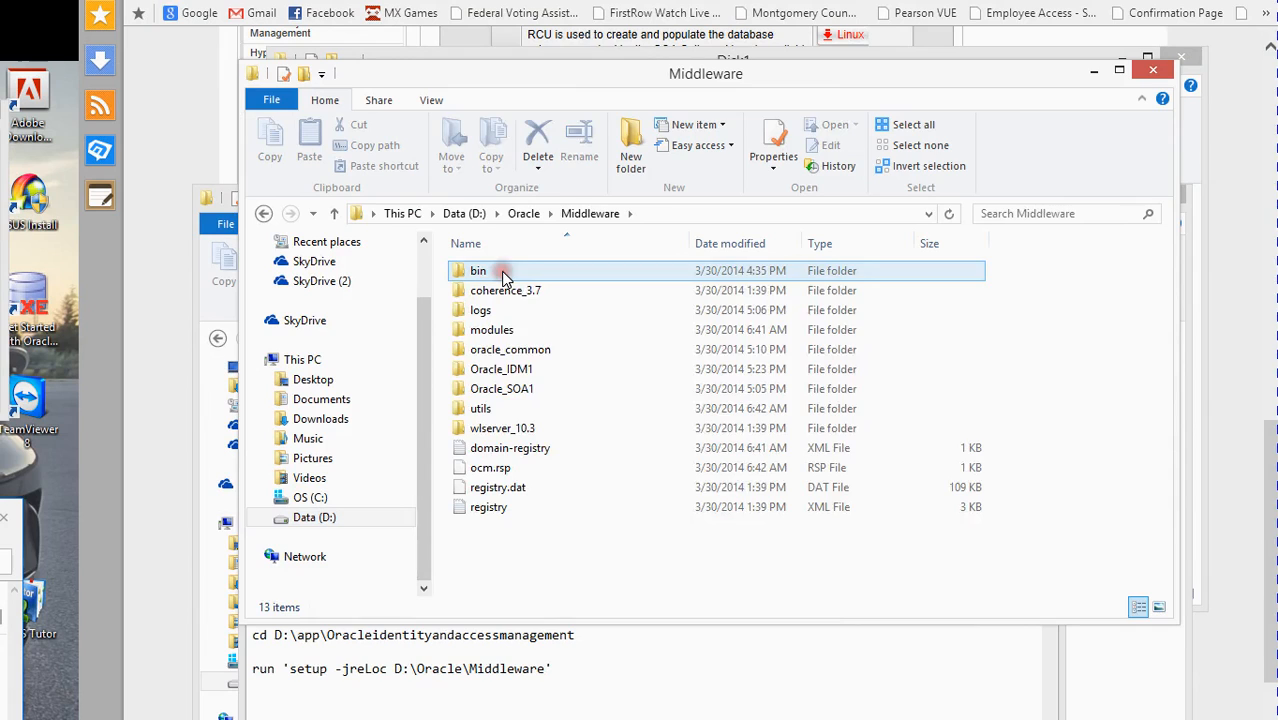
Examine the Oracle_SOA1, Oracle_IDM1 and oracle_common folders inside D:\Oracle\Middleware.
{"action": "left_click", "coordinate": [519, 390]}
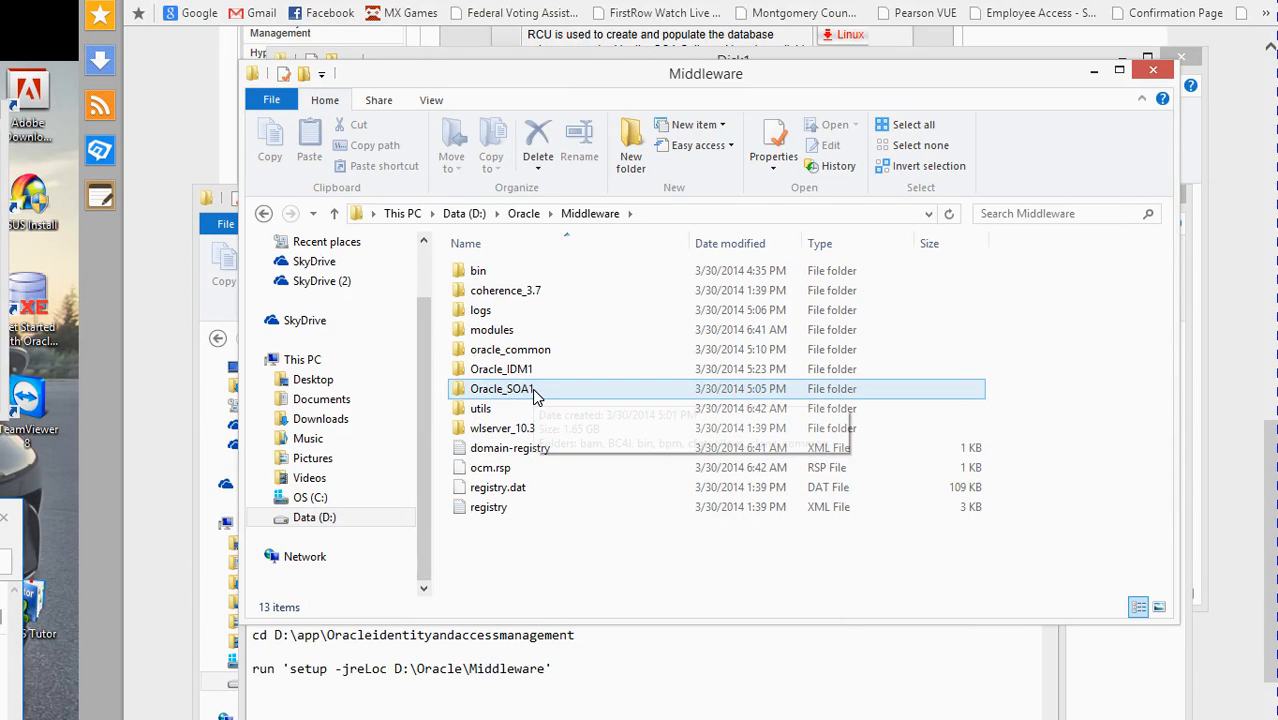
{"action": "left_click", "coordinate": [519, 371]}
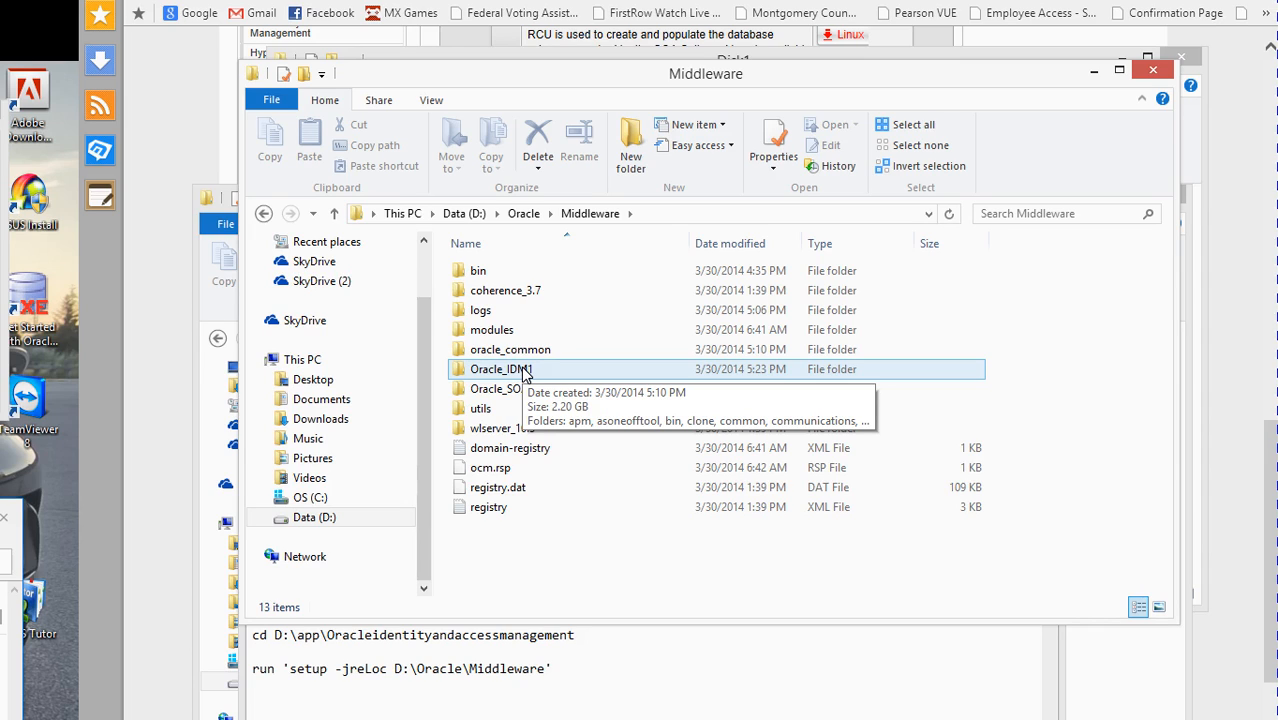
{"action": "left_click", "coordinate": [523, 369]}
{"action": "left_click", "coordinate": [553, 354]}
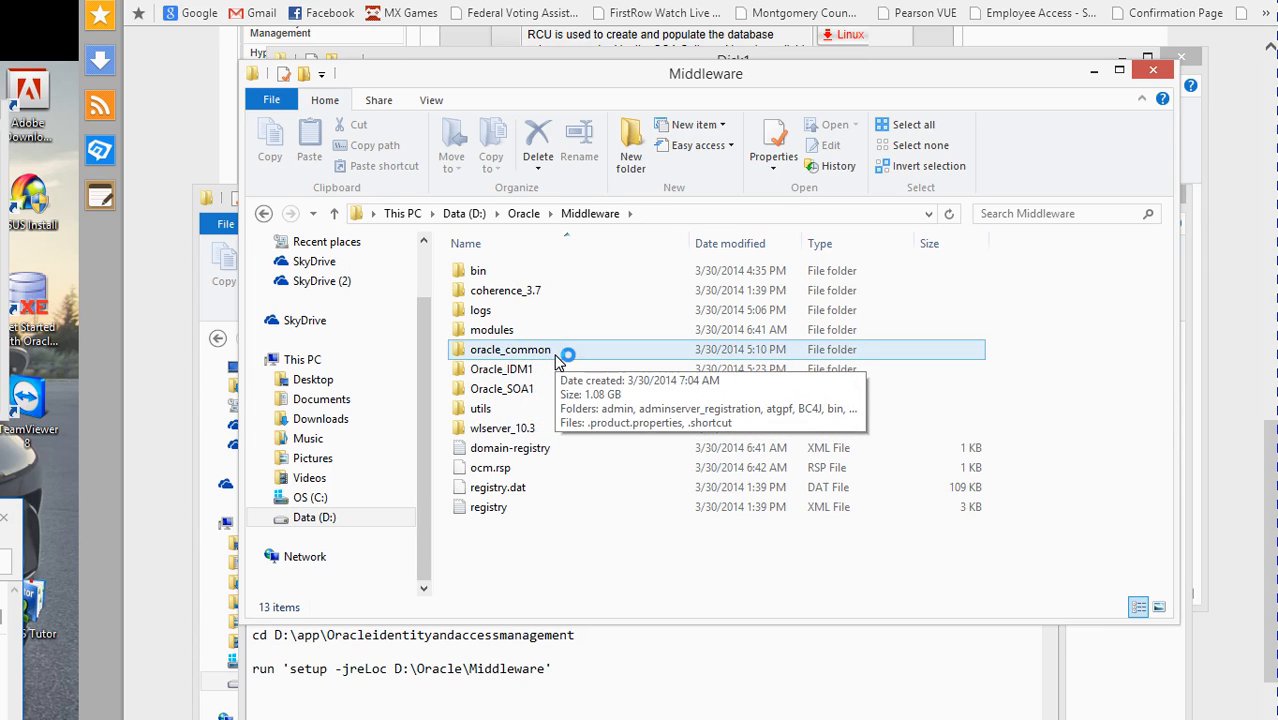
Open the oracle_common folder and look through its subfolders, including rcu.
{"action": "double_click", "coordinate": [555, 352]}
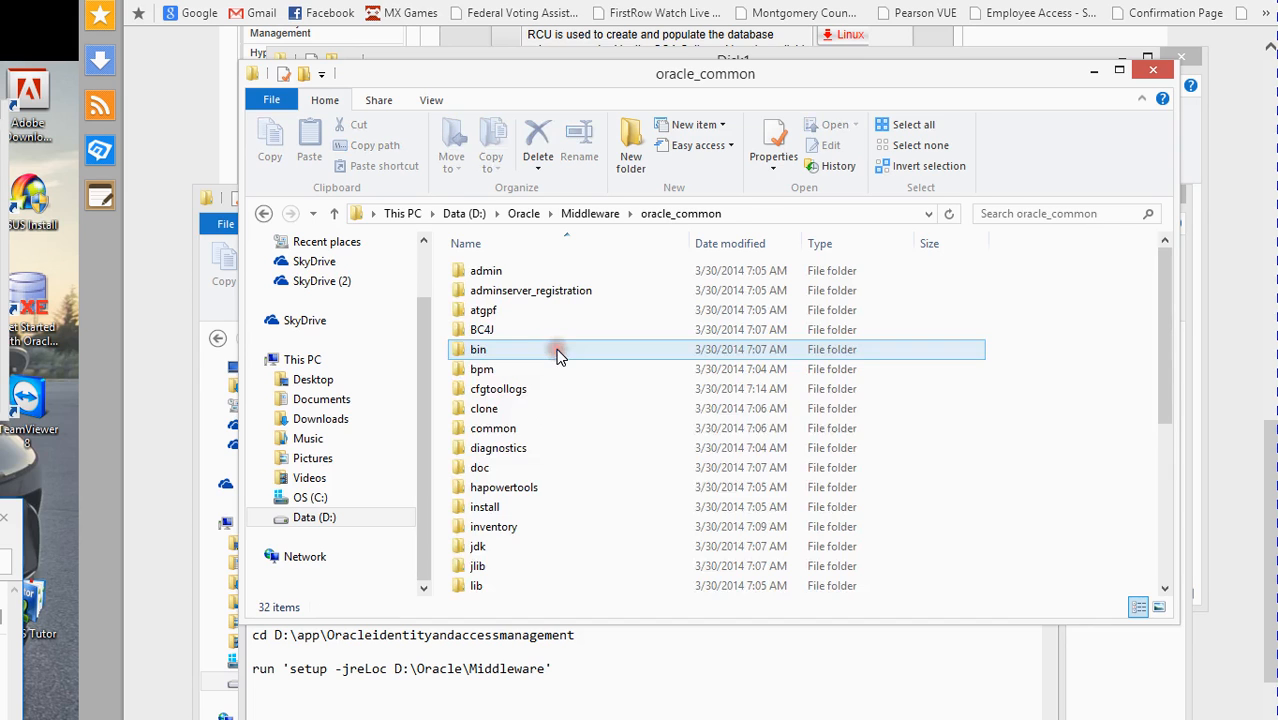
{"action": "scroll", "coordinate": [533, 451], "scroll_direction": "down", "scroll_amount": 3}
{"action": "scroll", "coordinate": [531, 451], "scroll_direction": "up", "scroll_amount": 3}
{"action": "scroll", "coordinate": [534, 450], "scroll_direction": "down", "scroll_amount": 5}
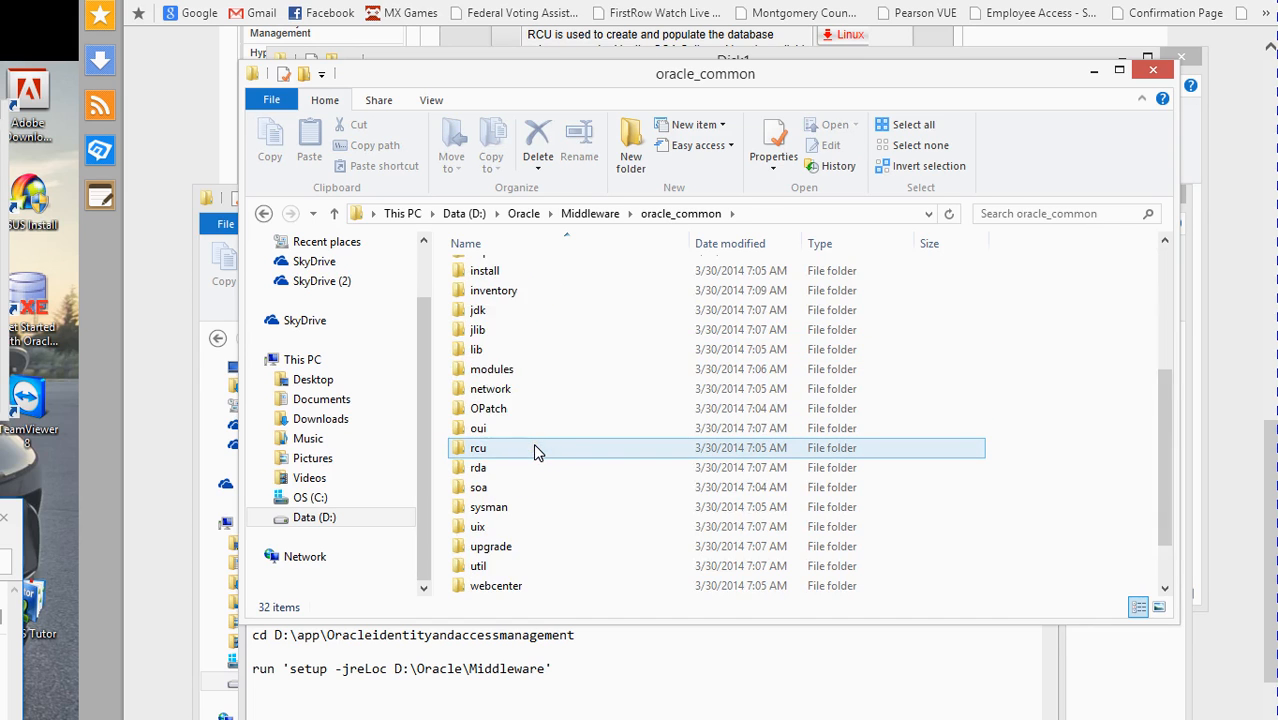
{"action": "scroll", "coordinate": [556, 463], "scroll_direction": "up", "scroll_amount": 2}
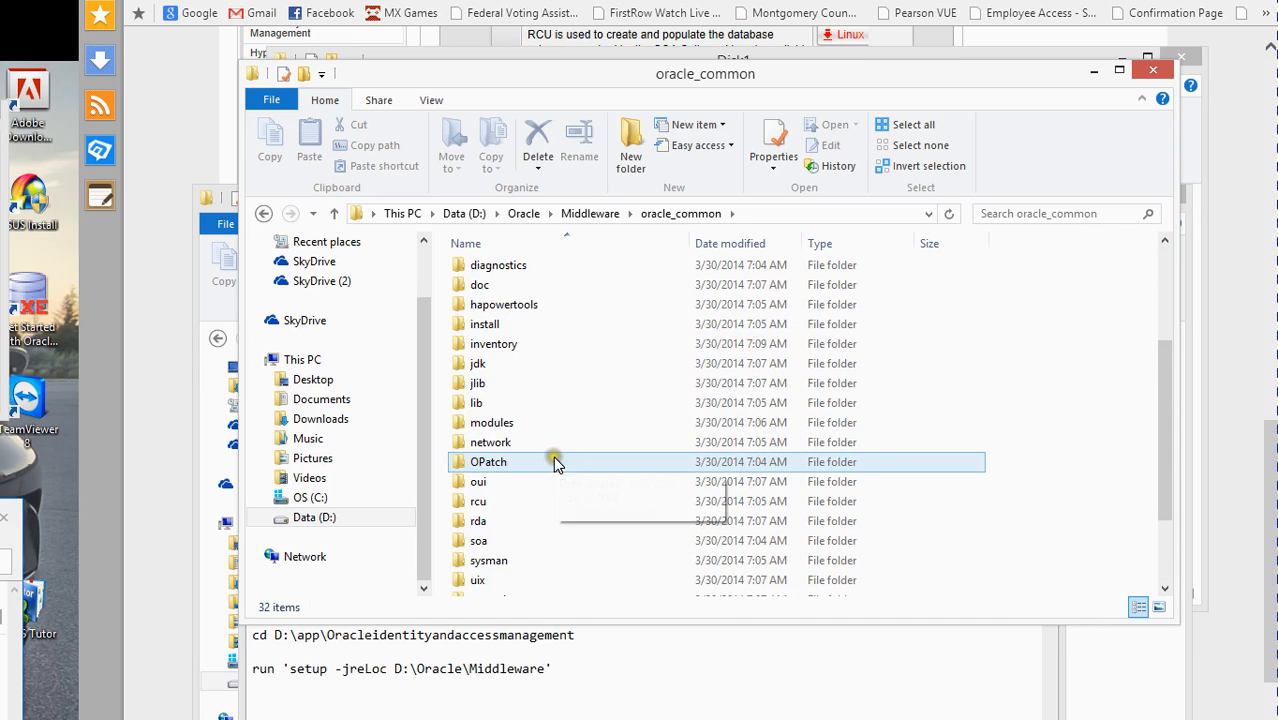
{"action": "scroll", "coordinate": [556, 465], "scroll_direction": "up", "scroll_amount": 3}
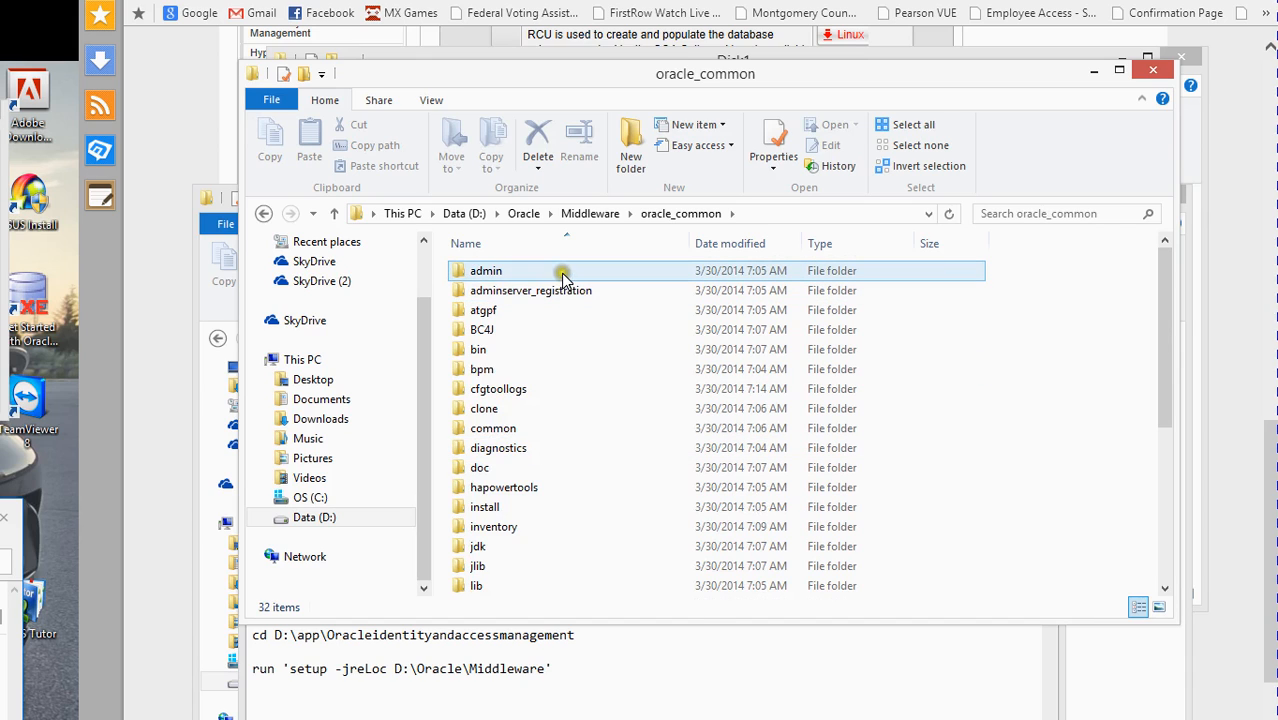
{"action": "scroll", "coordinate": [530, 399], "scroll_direction": "down", "scroll_amount": 5}
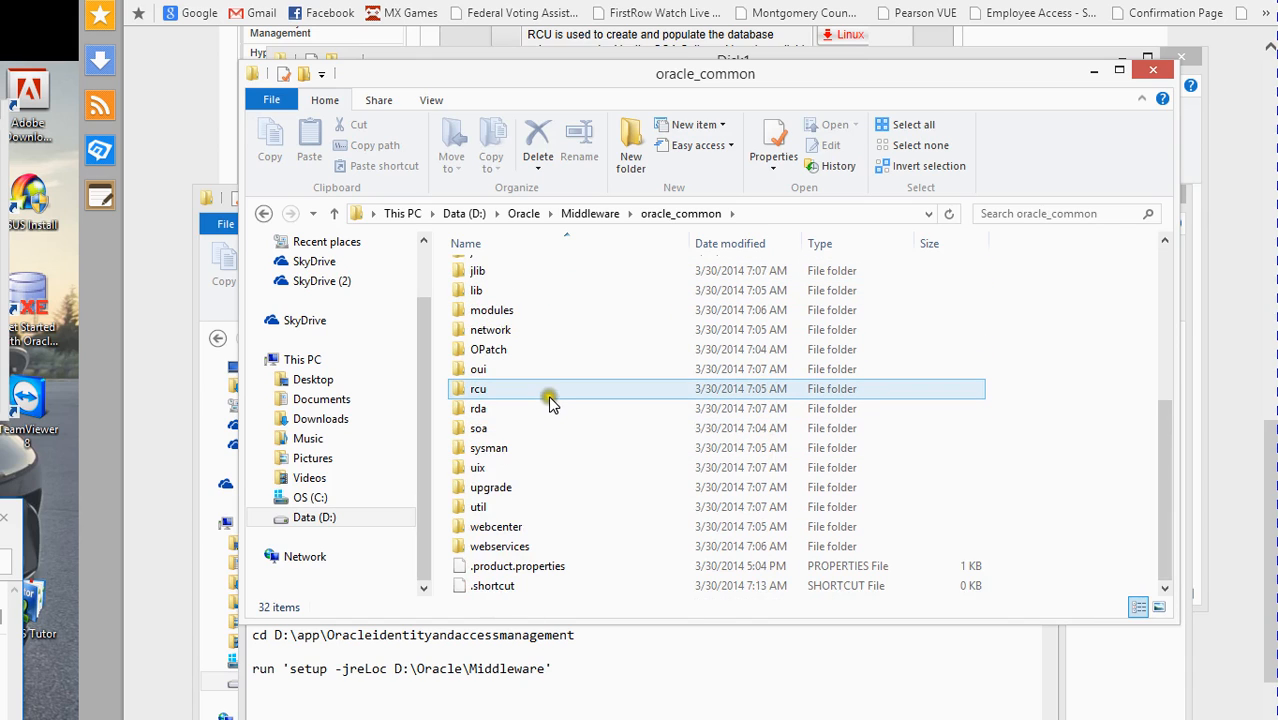
{"action": "double_click", "coordinate": [547, 392]}
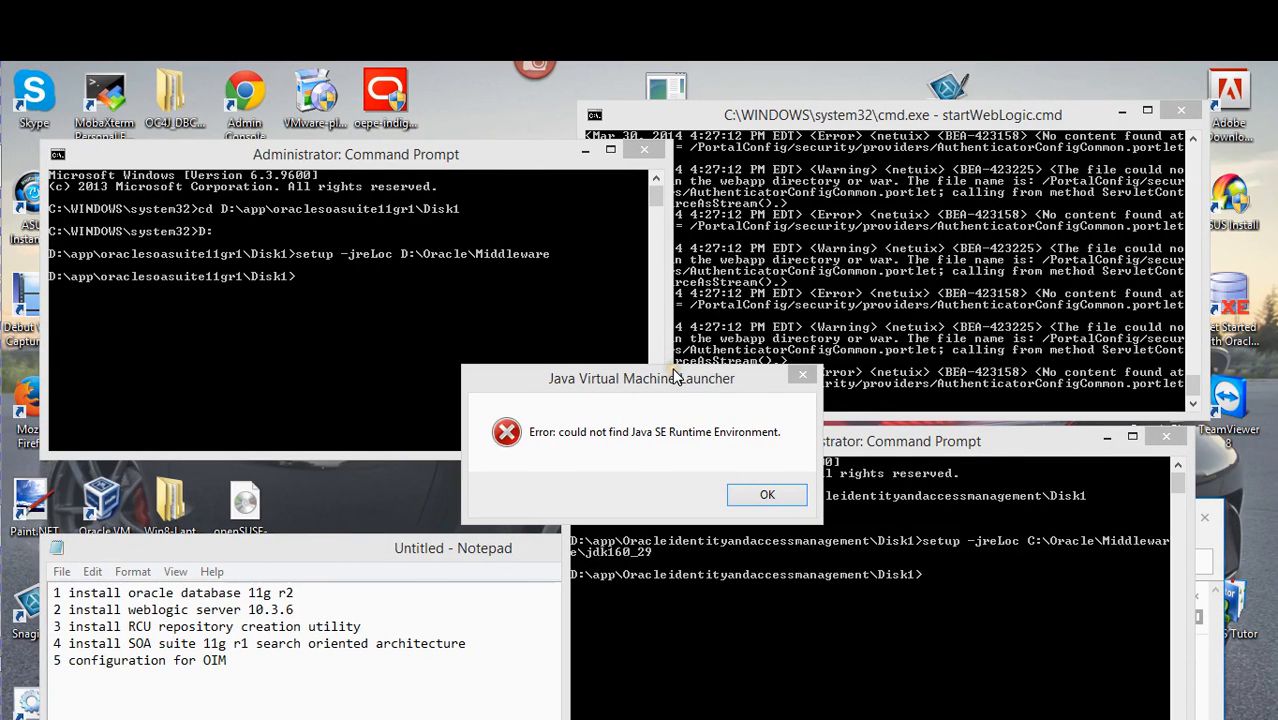
Move the SOA Command Prompt and the Java Virtual Machine Launcher error apart and dismiss the error.
{"action": "left_click_drag", "start_coordinate": [409, 160], "coordinate": [395, 122]}
{"action": "left_click_drag", "start_coordinate": [697, 384], "coordinate": [807, 326]}
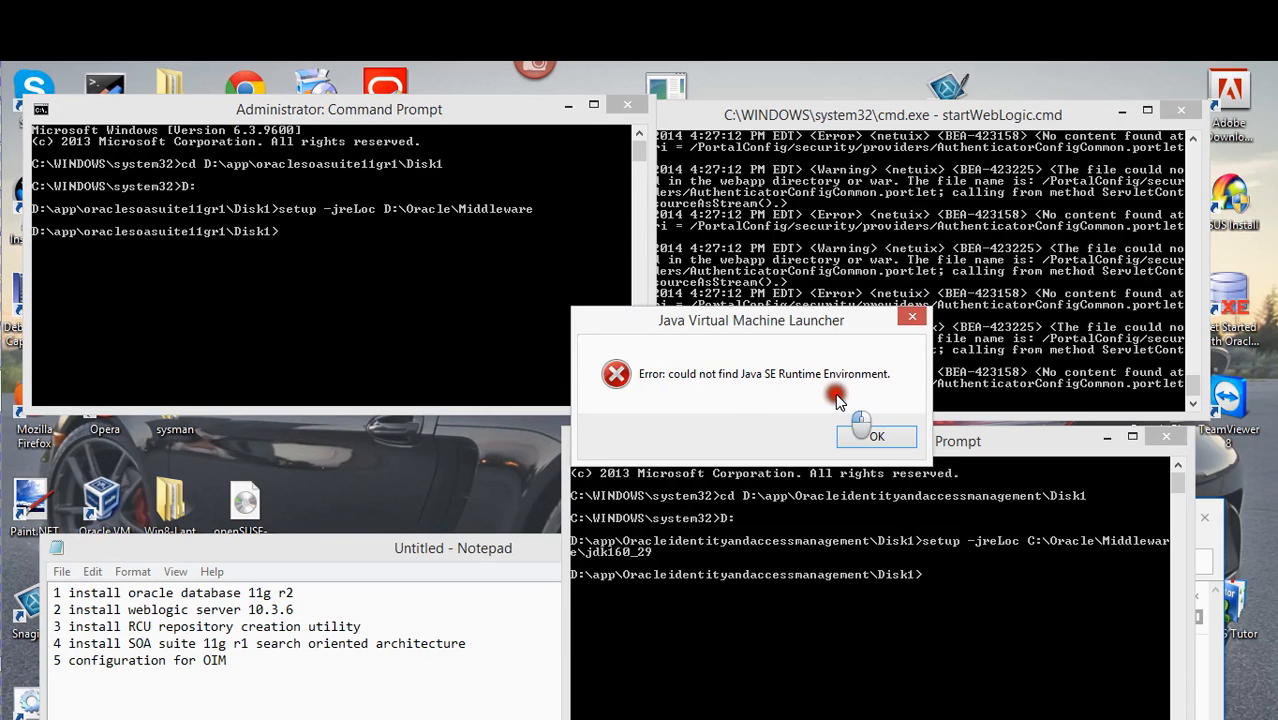
{"action": "left_click", "coordinate": [868, 440]}
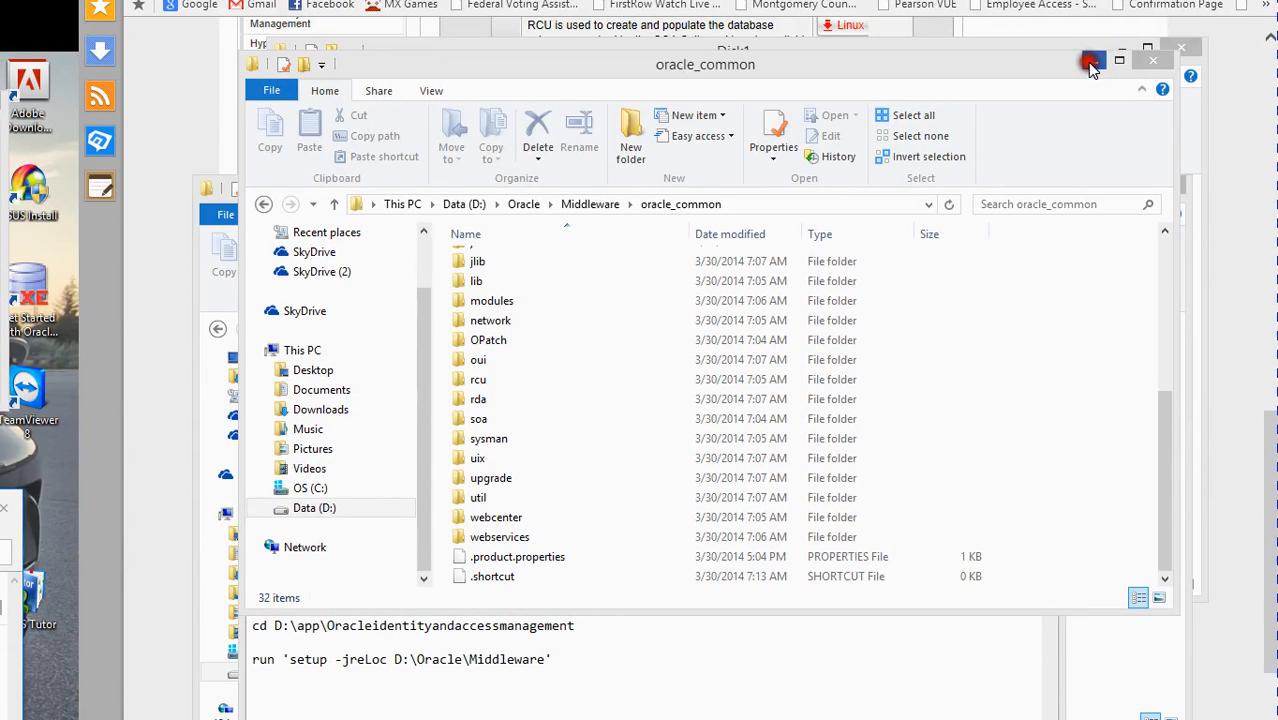
Clear the oracle_common window and OIAM installation steps notes out of the way, and review the bin folder in D:\Oracle\Middleware.
{"action": "left_click", "coordinate": [1091, 65]}
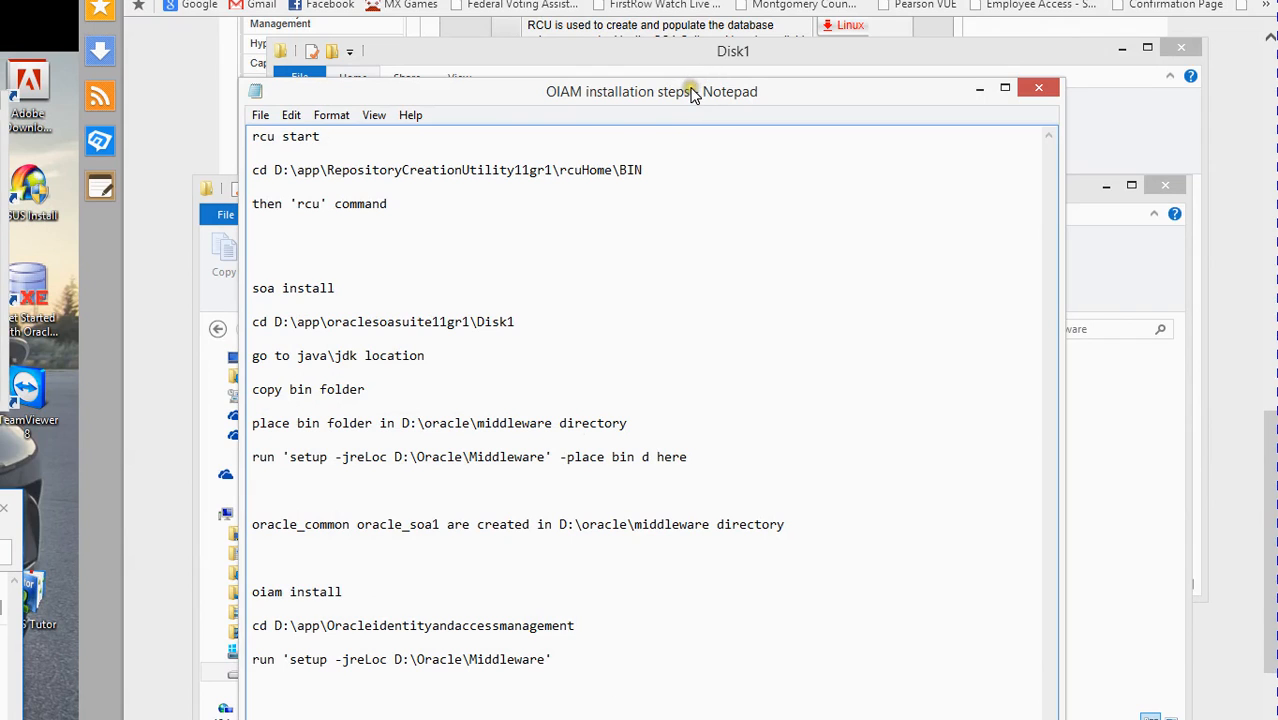
{"action": "left_click_drag", "start_coordinate": [689, 89], "coordinate": [24, 262]}
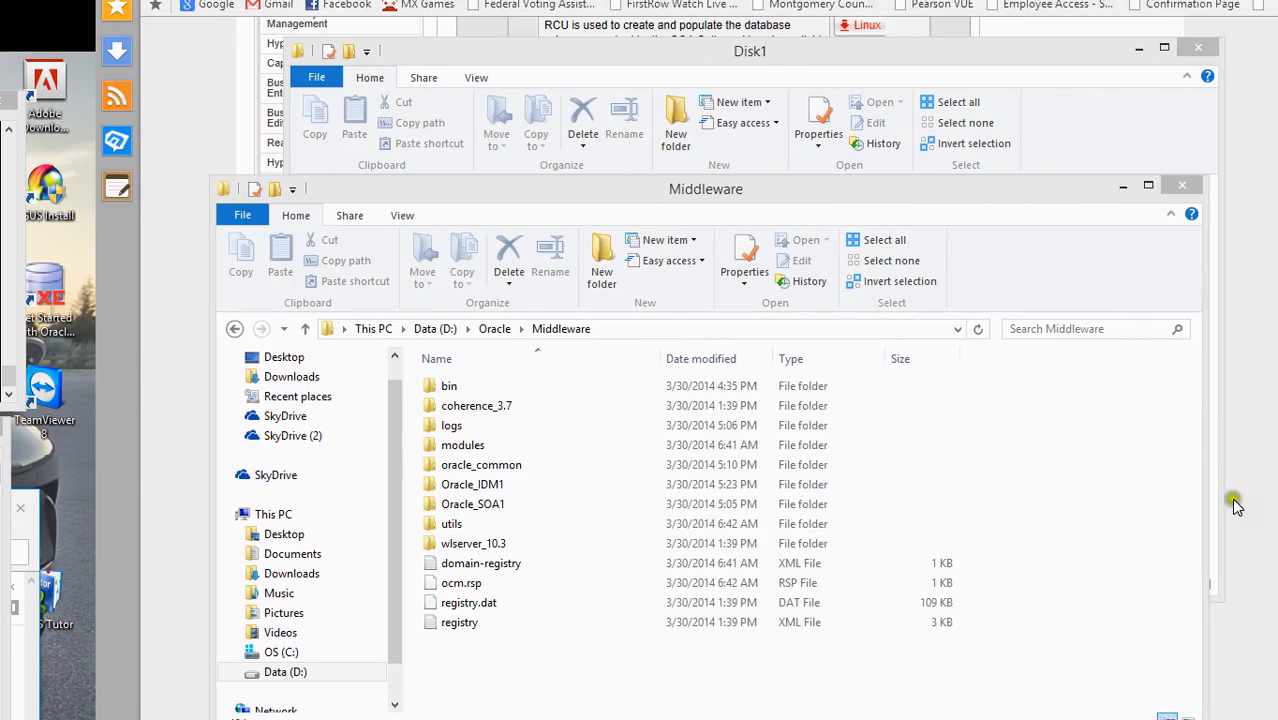
{"action": "left_click", "coordinate": [485, 389]}
{"action": "double_click", "coordinate": [485, 389]}
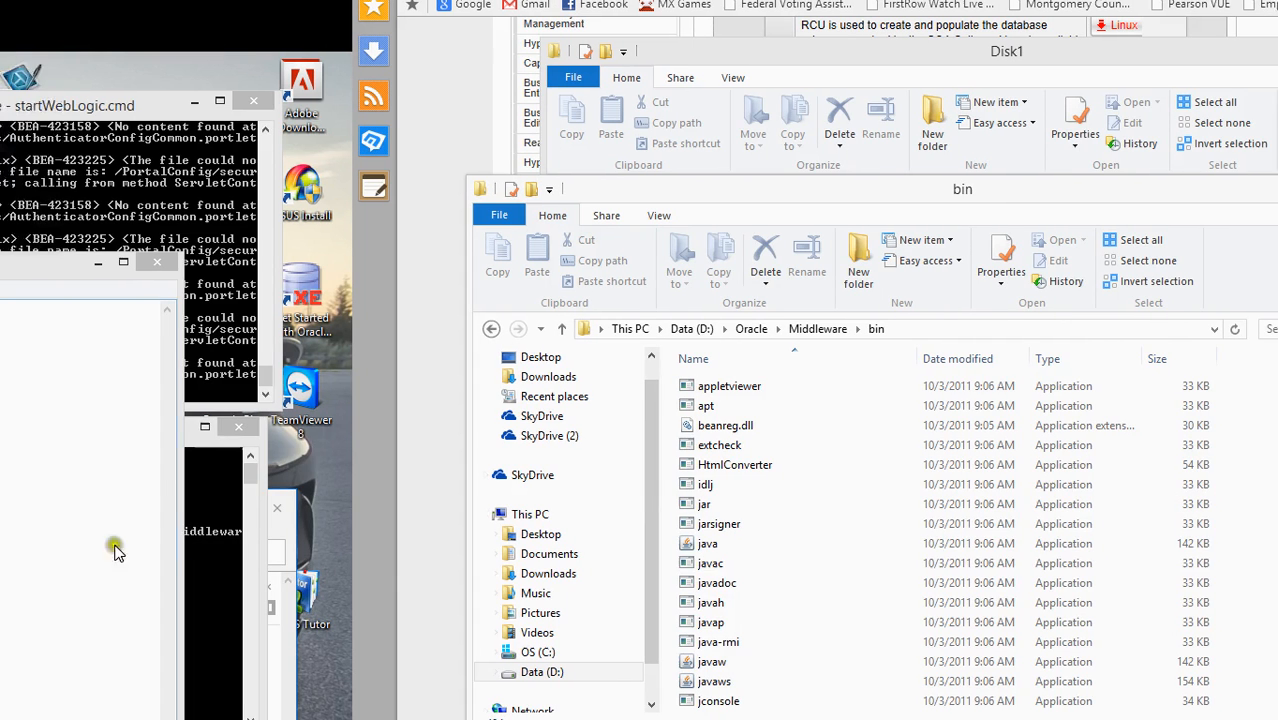
{"action": "scroll", "coordinate": [650, 565], "scroll_direction": "down", "scroll_amount": 2}
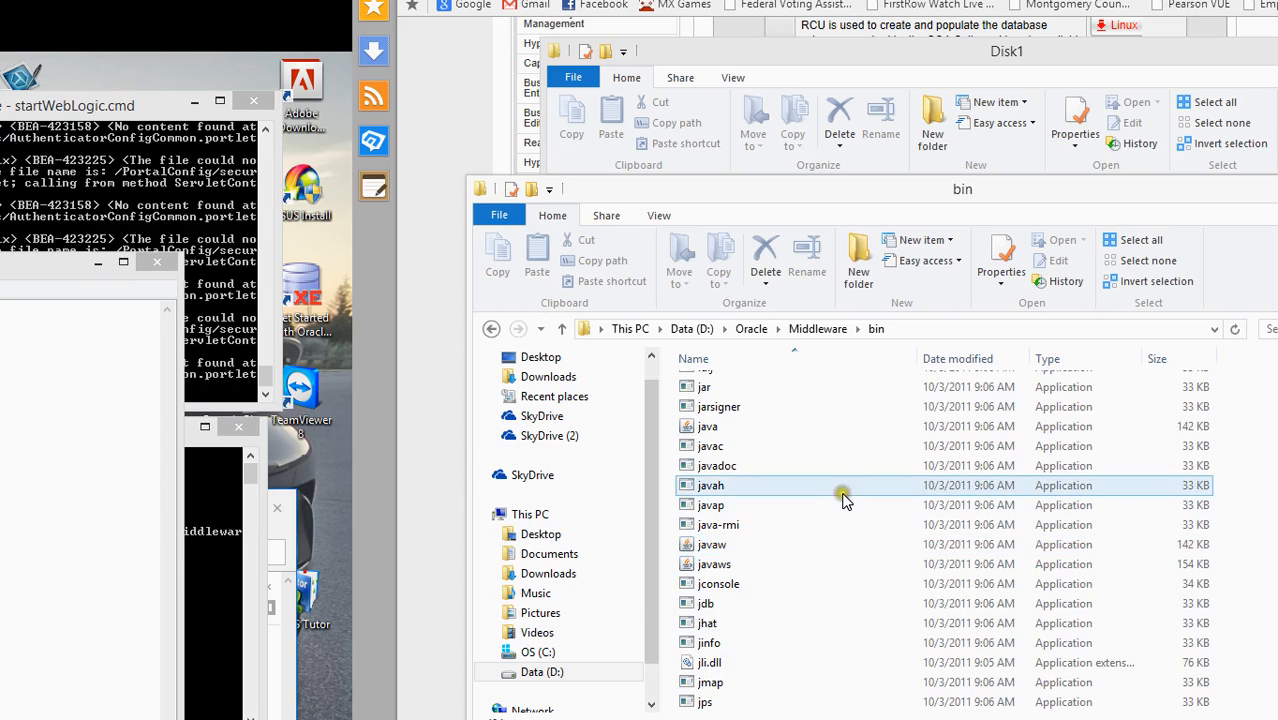
{"action": "key", "text": "BackSpace"}
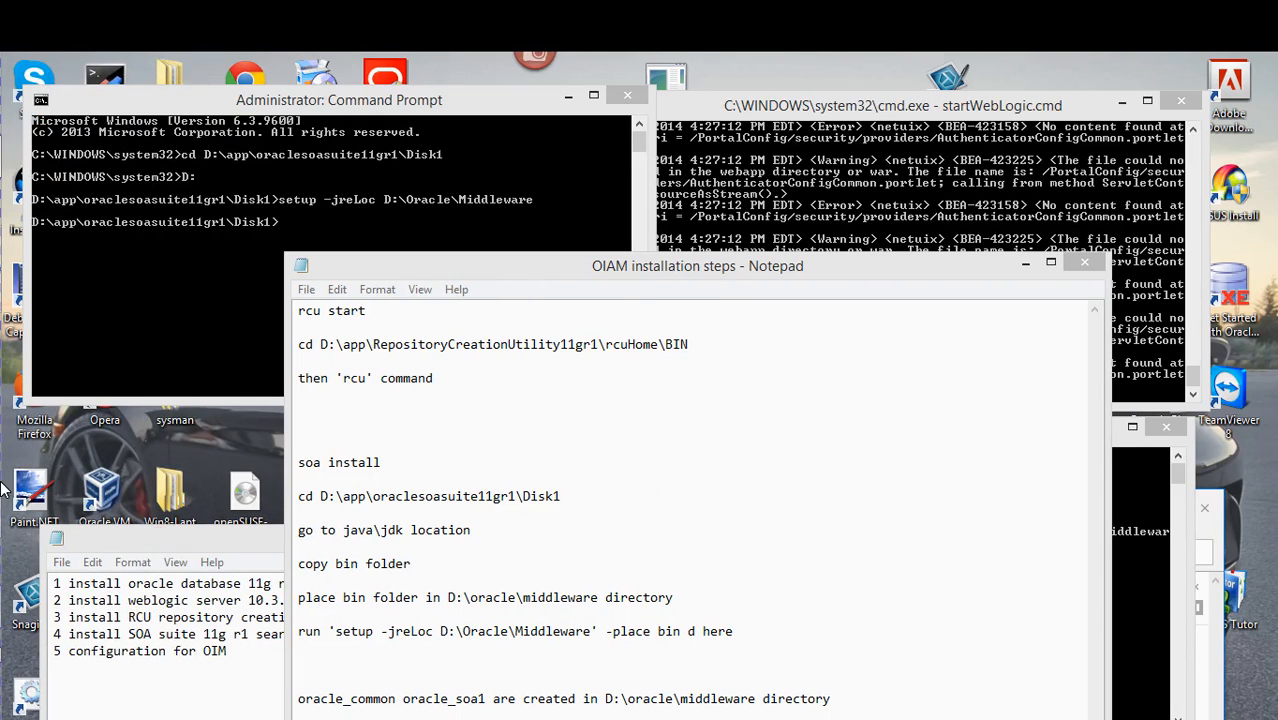
Bring up the oracle_common folder window and browse it to C:\Oracle\Middleware\jdk160_29.
{"action": "mouse_move", "coordinate": [28, 160]}
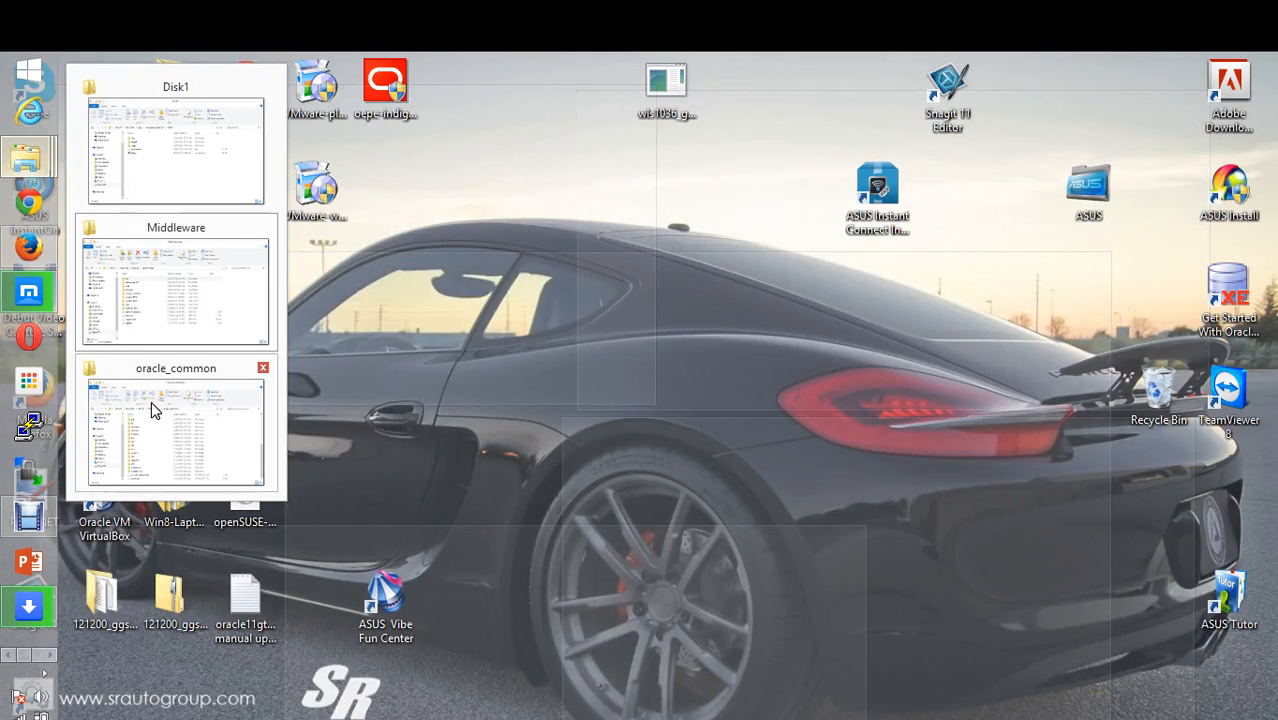
{"action": "left_click", "coordinate": [151, 401]}
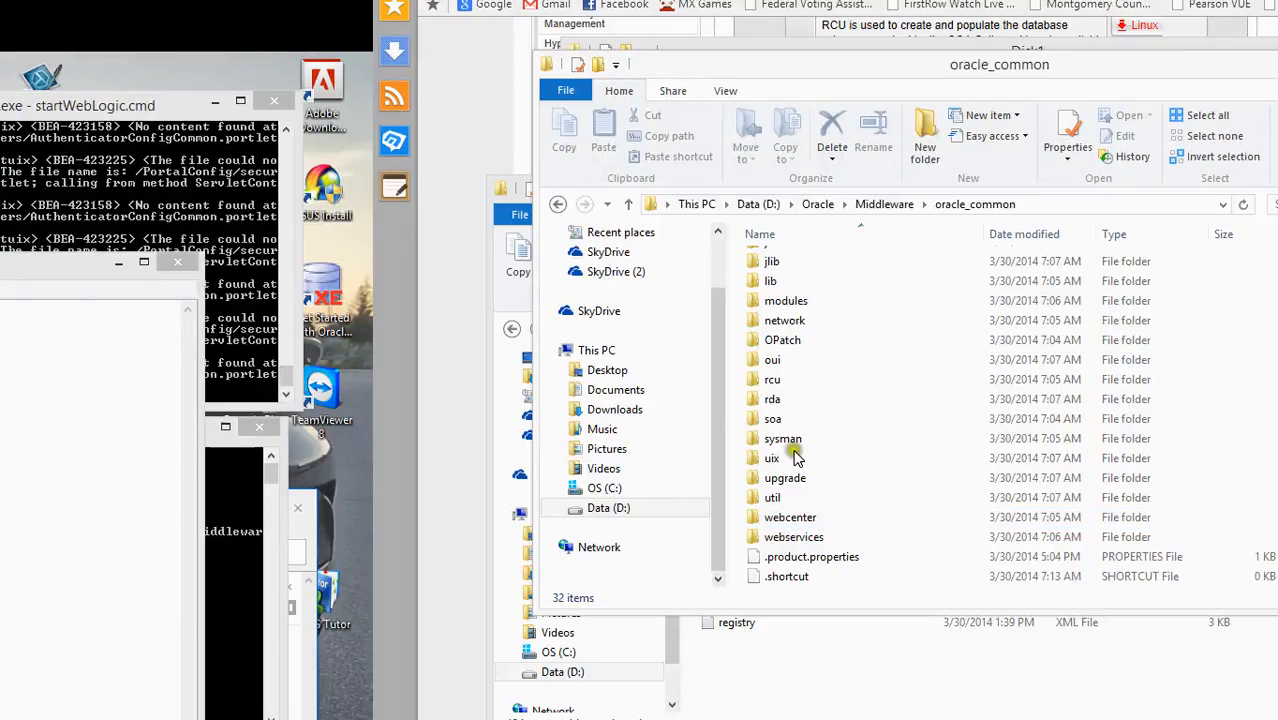
{"action": "left_click", "coordinate": [612, 507]}
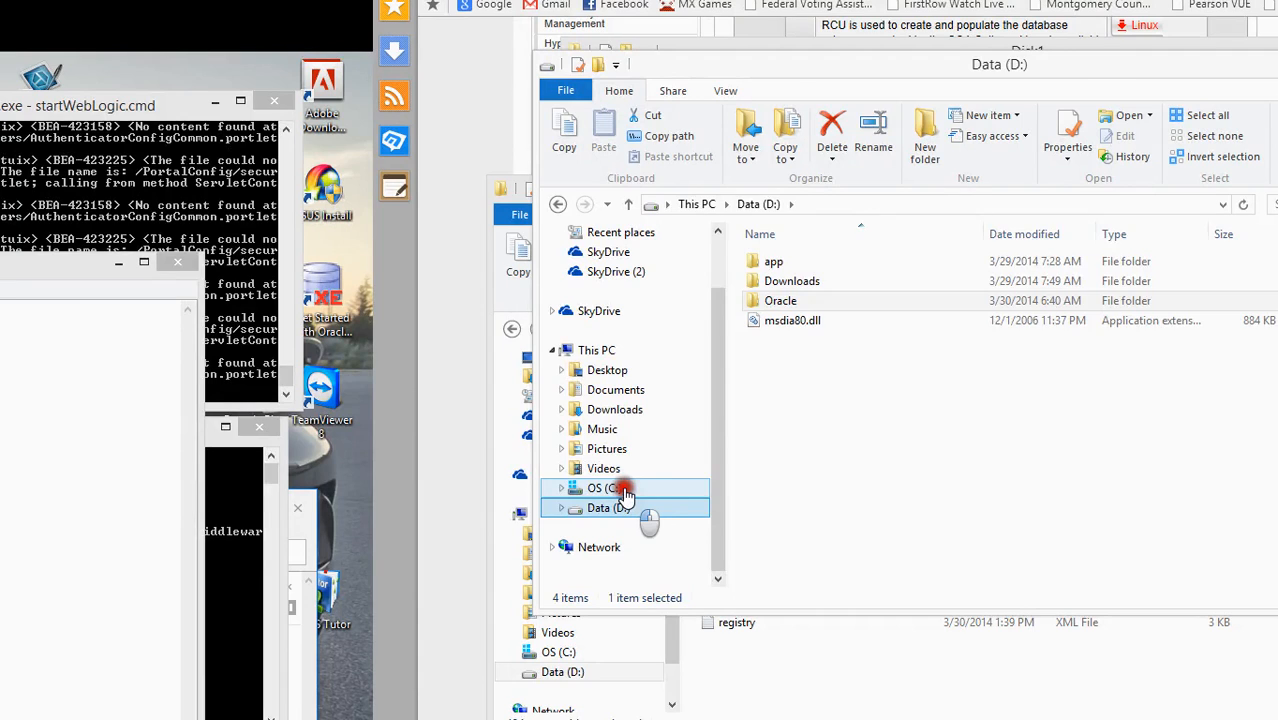
{"action": "left_click", "coordinate": [622, 489]}
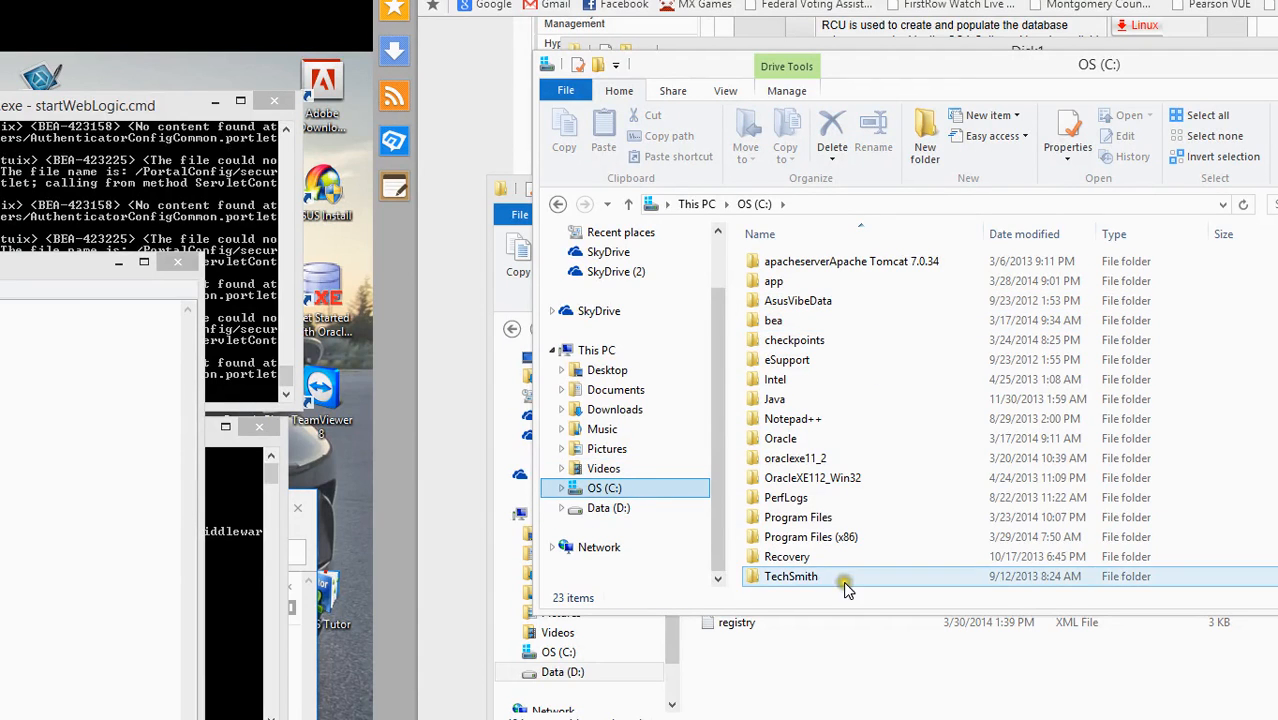
{"action": "double_click", "coordinate": [782, 438]}
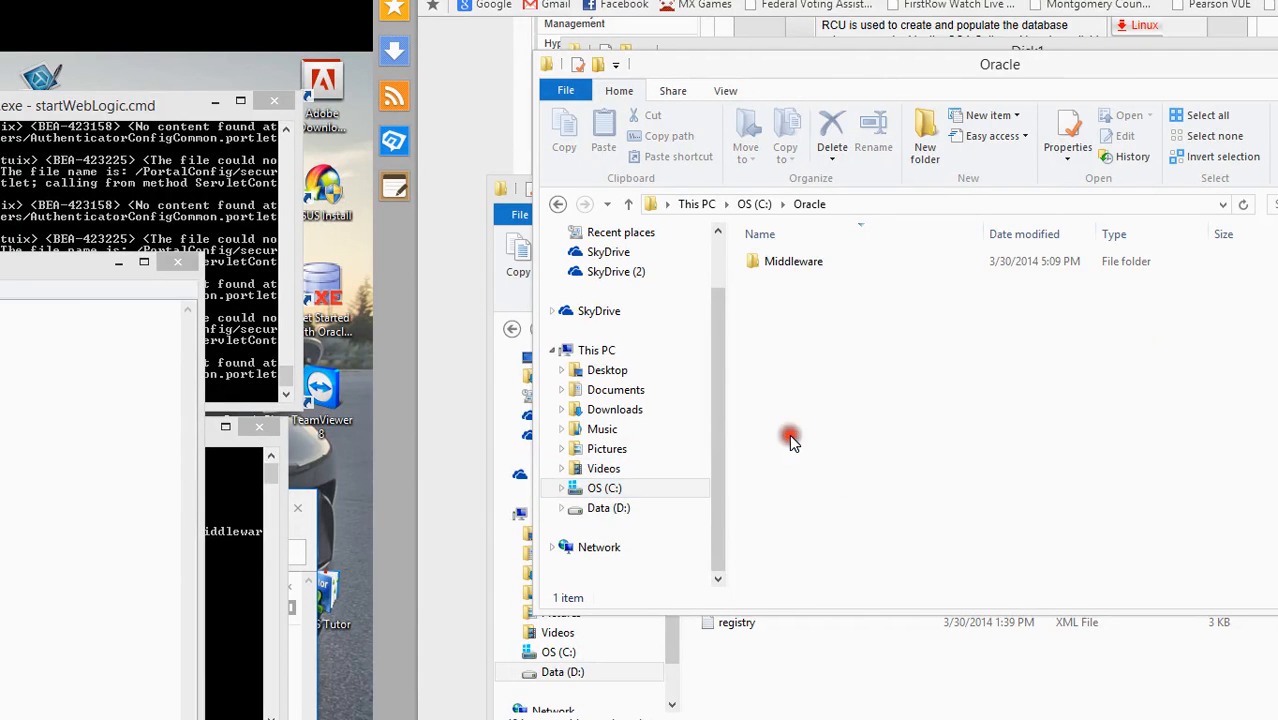
{"action": "double_click", "coordinate": [800, 263]}
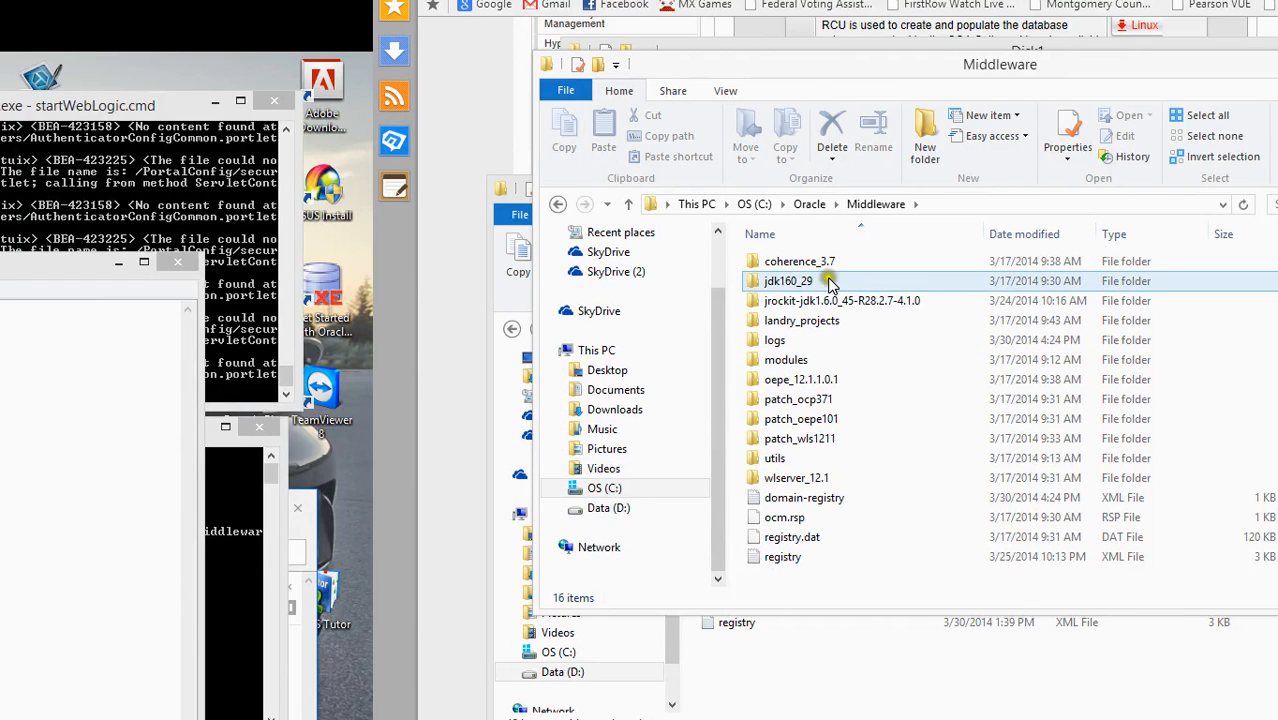
{"action": "double_click", "coordinate": [828, 282]}
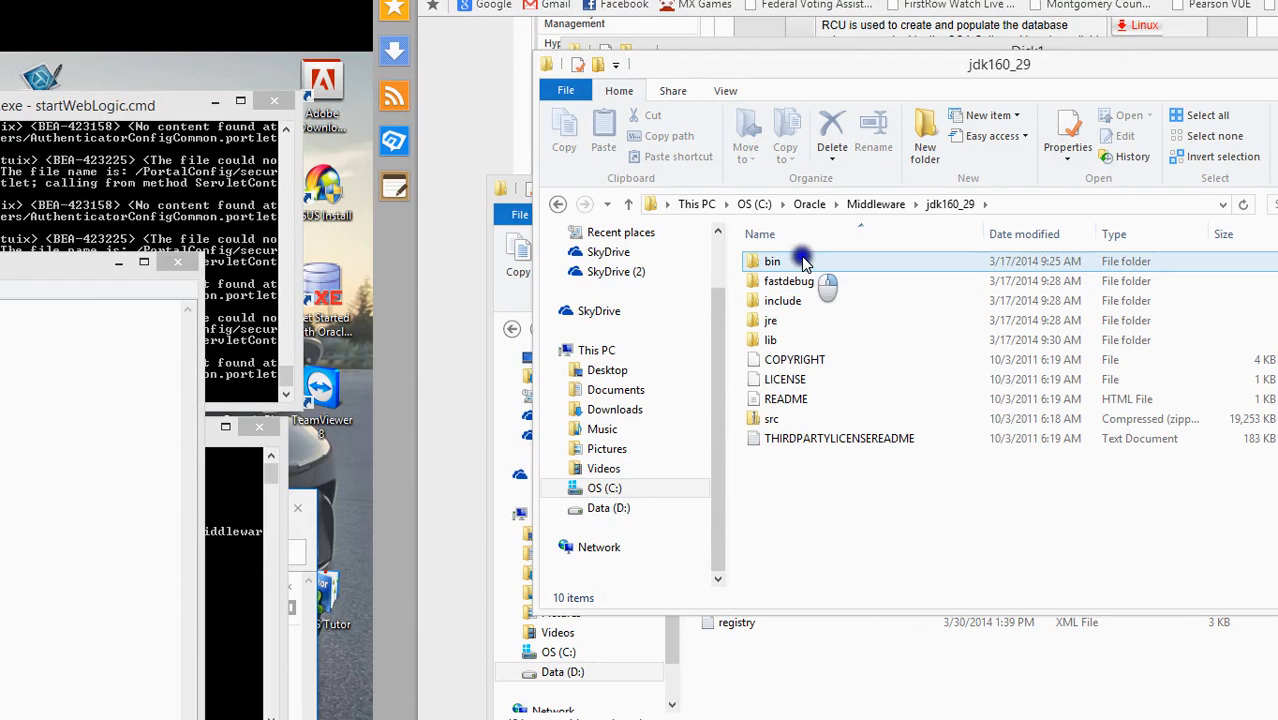
Copy the bin folder from the jdk160_29 directory.
{"action": "right_click", "coordinate": [785, 260]}
{"action": "left_click", "coordinate": [780, 261]}
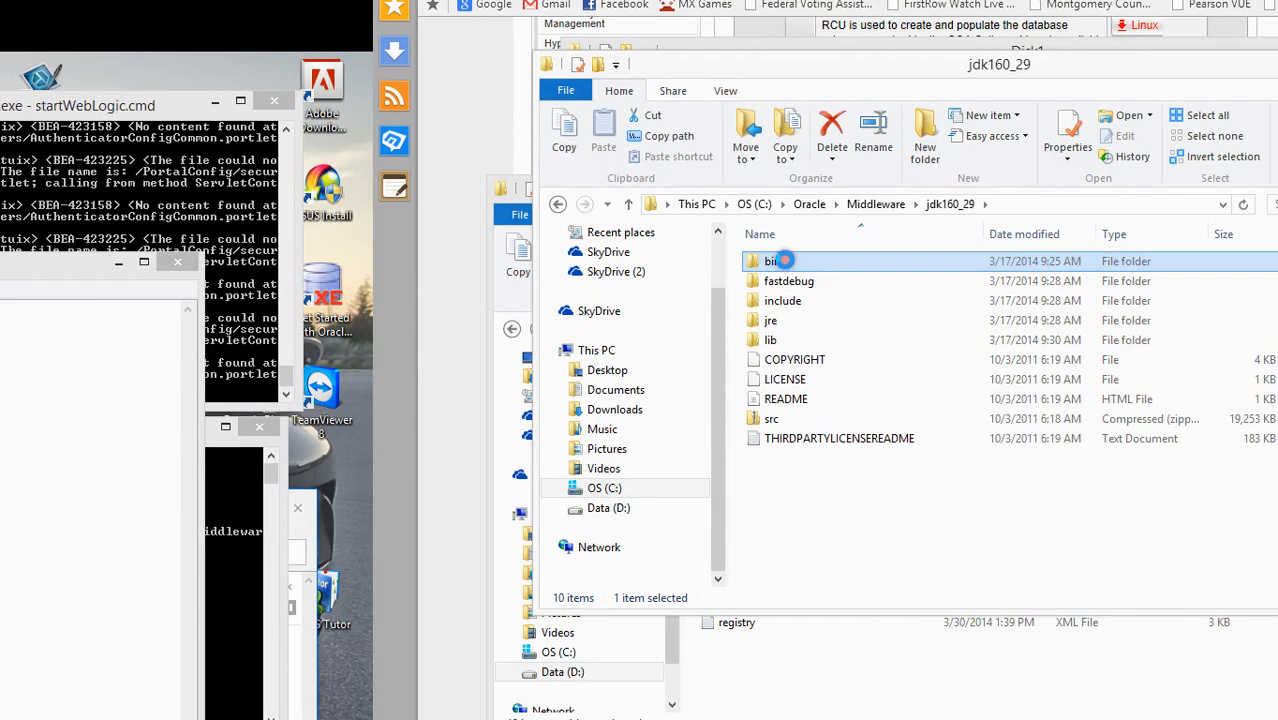
{"action": "right_click", "coordinate": [785, 260]}
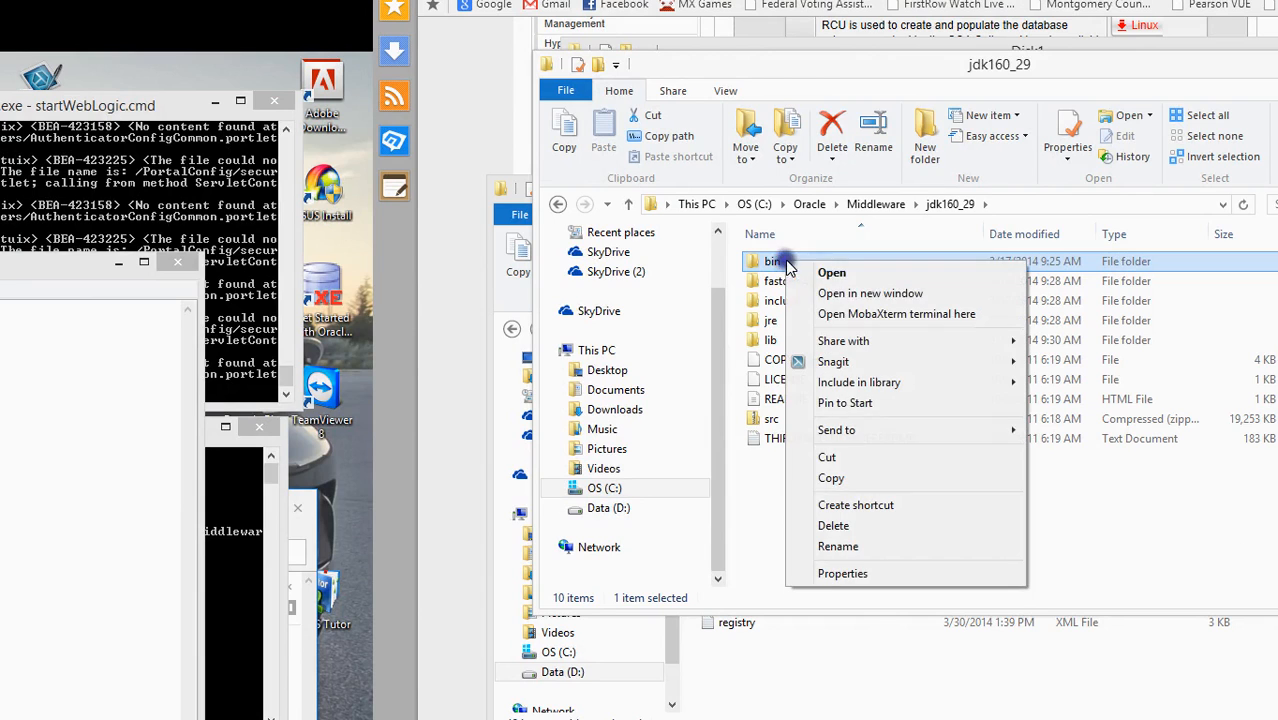
{"action": "left_click", "coordinate": [831, 478]}
Minimize the jdk160_29 window and rearrange the Disk1 and Middleware windows so the D:\Oracle\Middleware contents are in view.
{"action": "left_click", "coordinate": [1277, 62]}
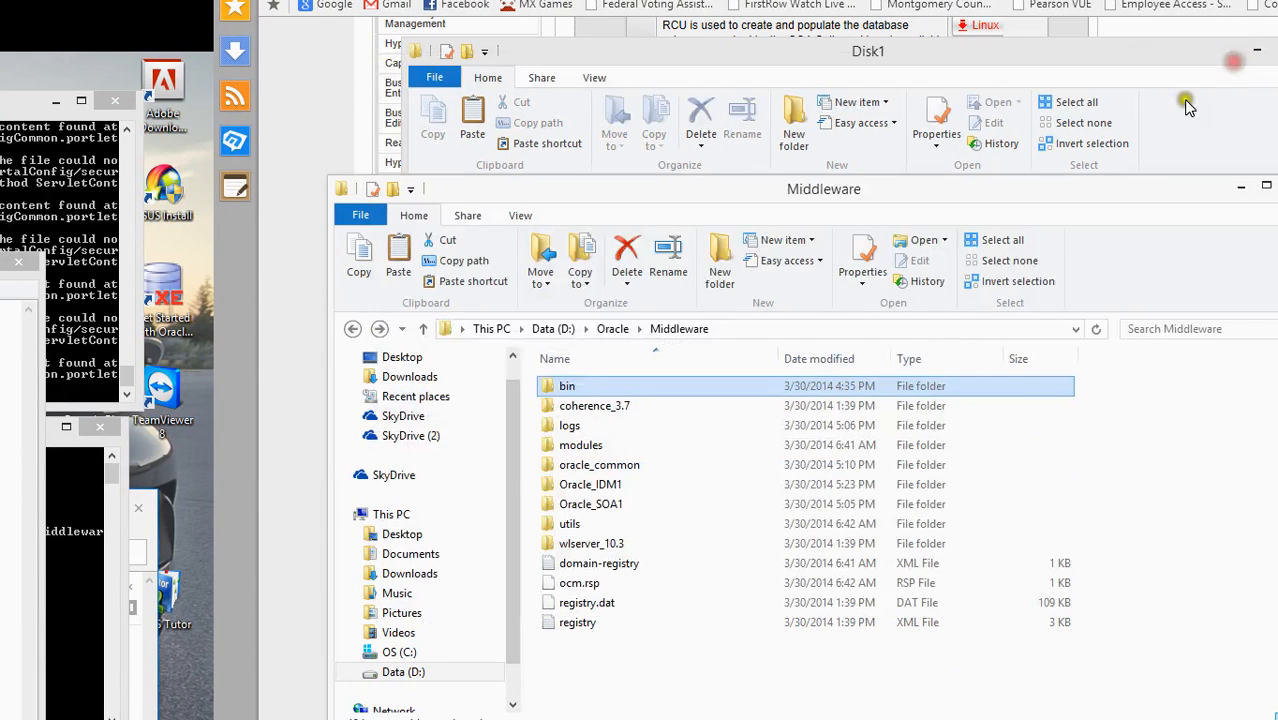
{"action": "left_click_drag", "start_coordinate": [1122, 198], "coordinate": [122, 550]}
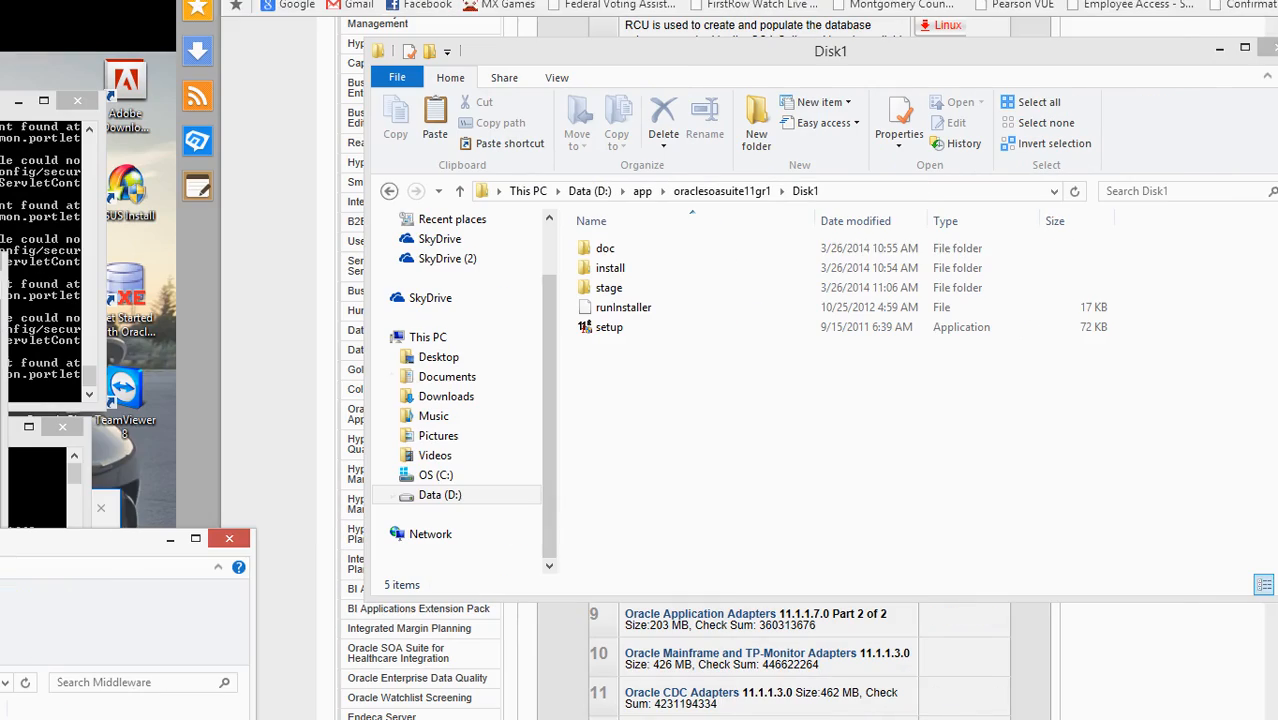
{"action": "left_click_drag", "start_coordinate": [1113, 58], "coordinate": [1052, 146]}
{"action": "left_click", "coordinate": [262, 203]}
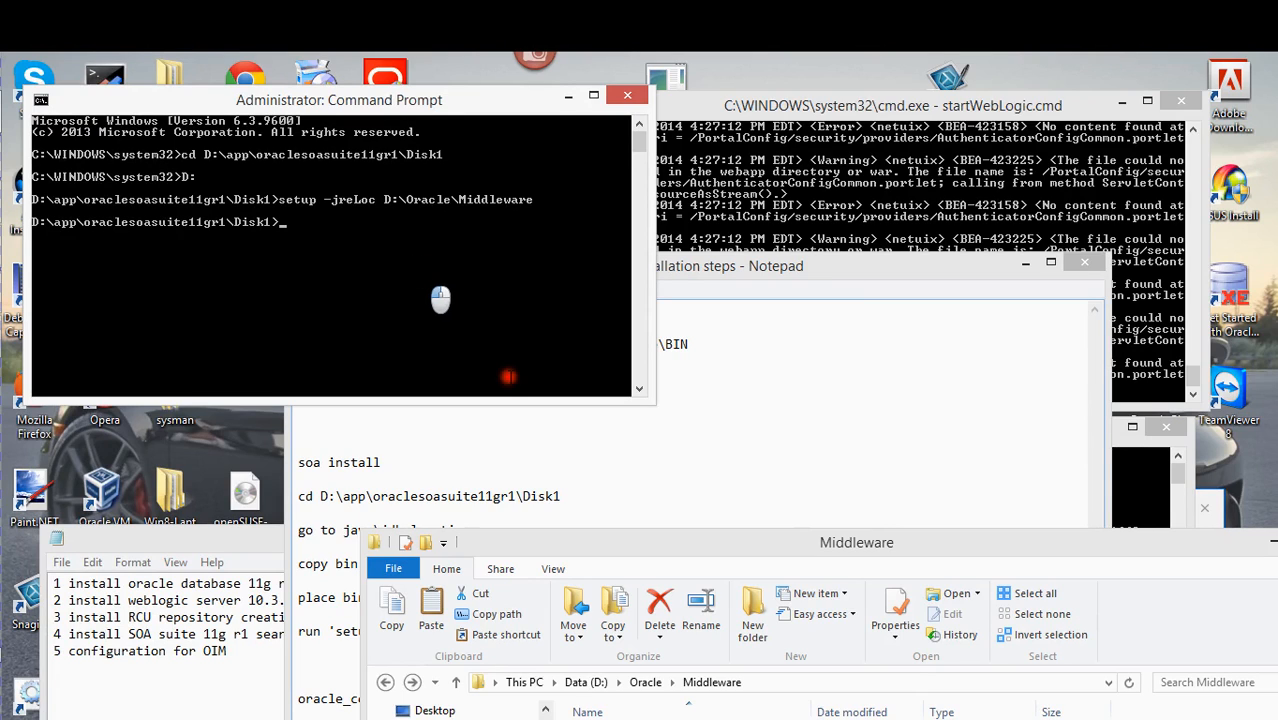
{"action": "left_click_drag", "start_coordinate": [678, 547], "coordinate": [944, 70]}
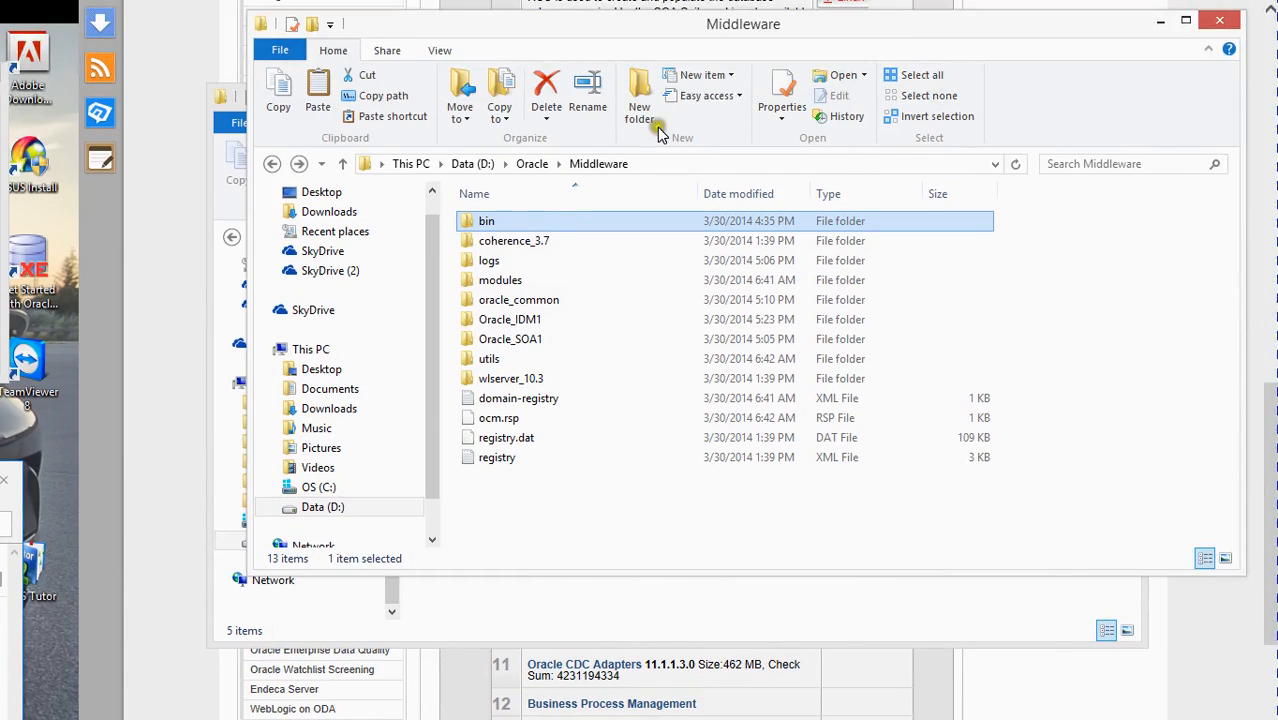
Look through the Java executables in the bin folder of D:\Oracle\Middleware and return to the parent folder.
{"action": "double_click", "coordinate": [527, 222]}
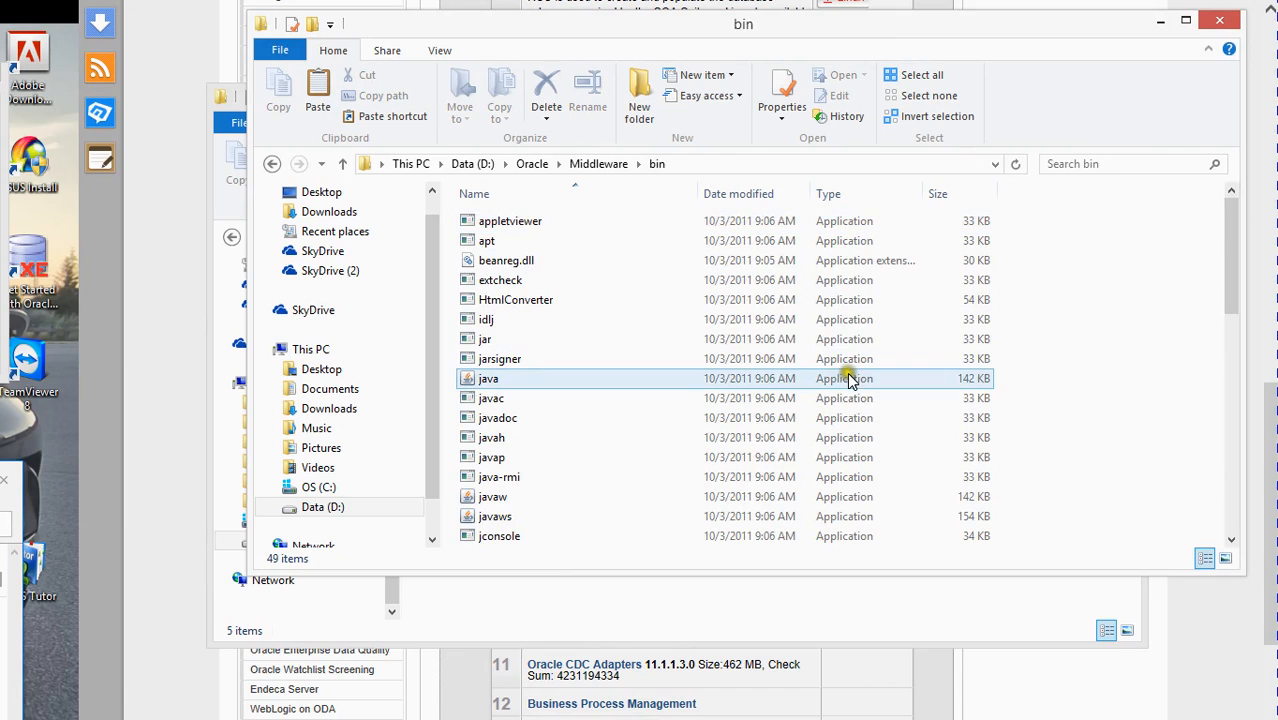
{"action": "scroll", "coordinate": [700, 300], "scroll_direction": "down", "scroll_amount": 3}
{"action": "scroll", "coordinate": [658, 380], "scroll_direction": "down", "scroll_amount": 8}
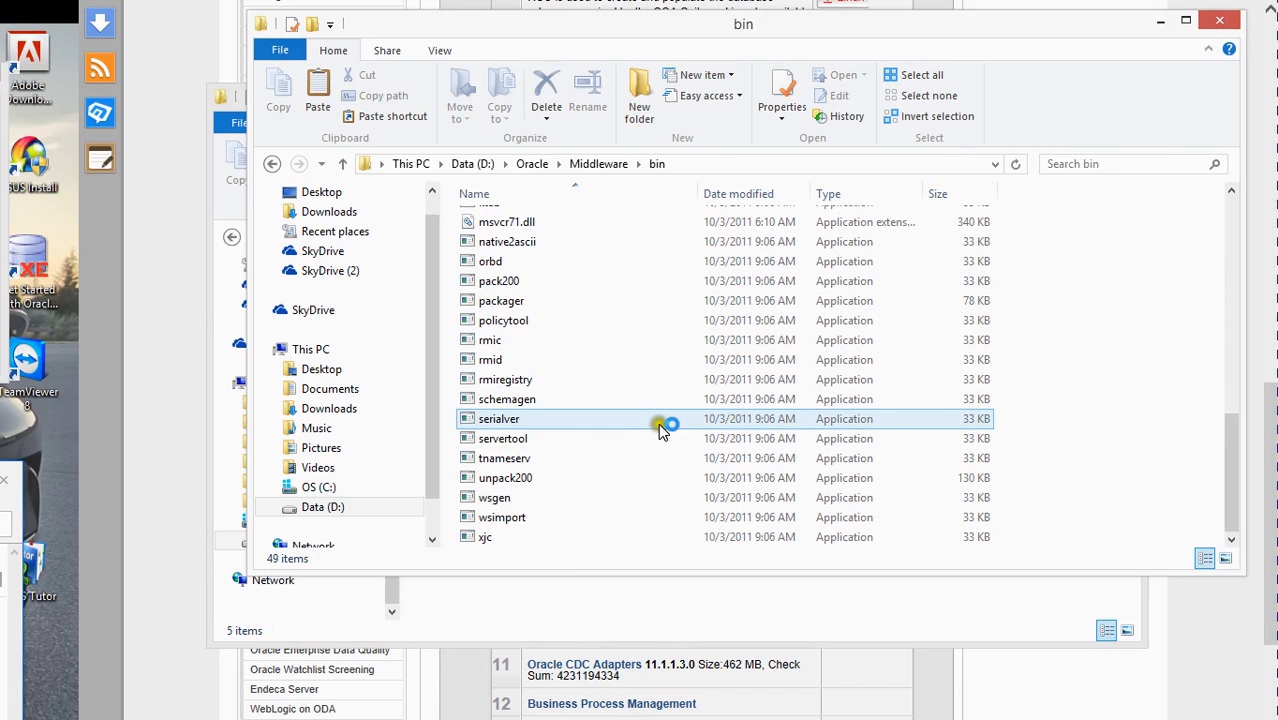
{"action": "scroll", "coordinate": [668, 420], "scroll_direction": "up", "scroll_amount": 10}
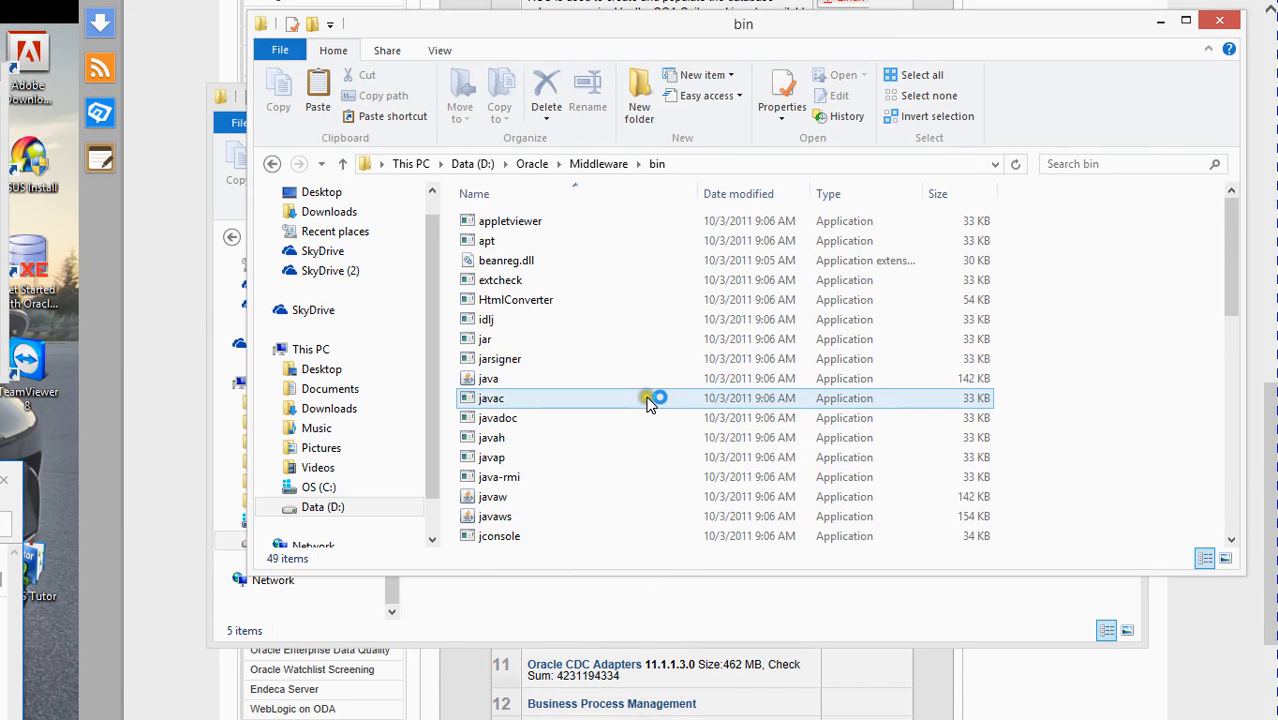
{"action": "key", "text": "BackSpace"}
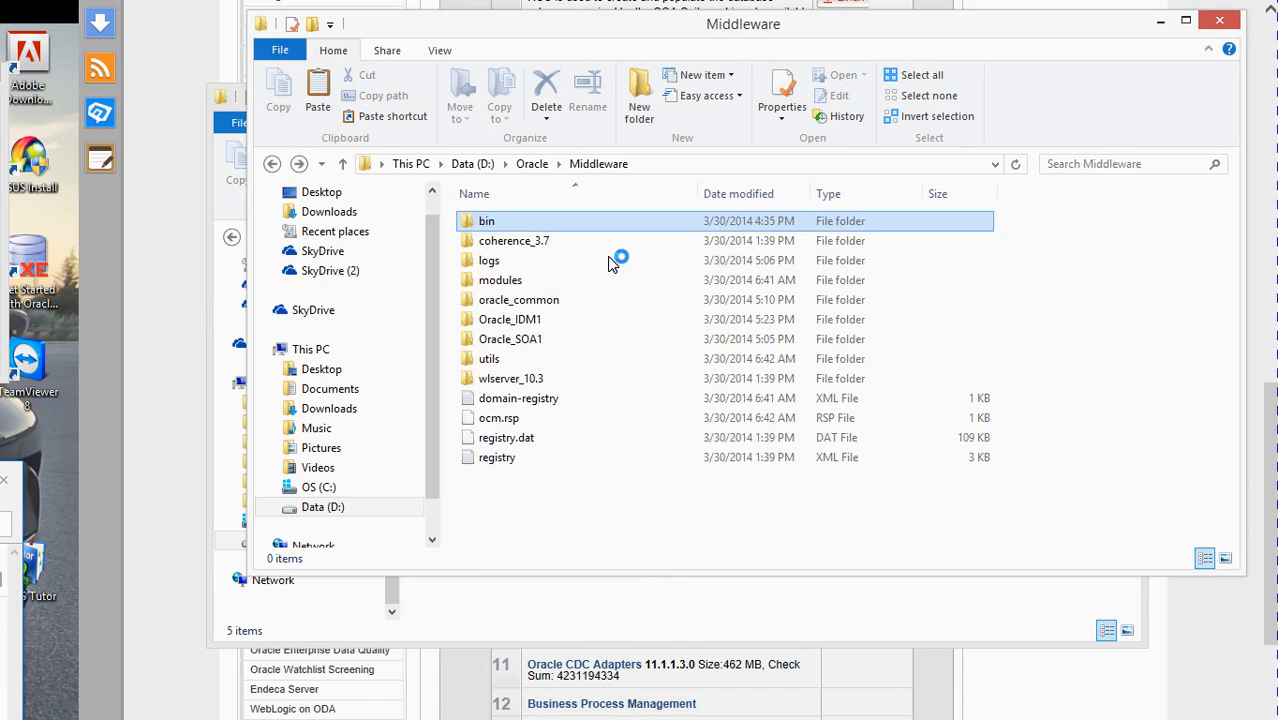
Delete the existing bin folder from D:\Oracle\Middleware and refresh the folder listing.
{"action": "left_click", "coordinate": [500, 224]}
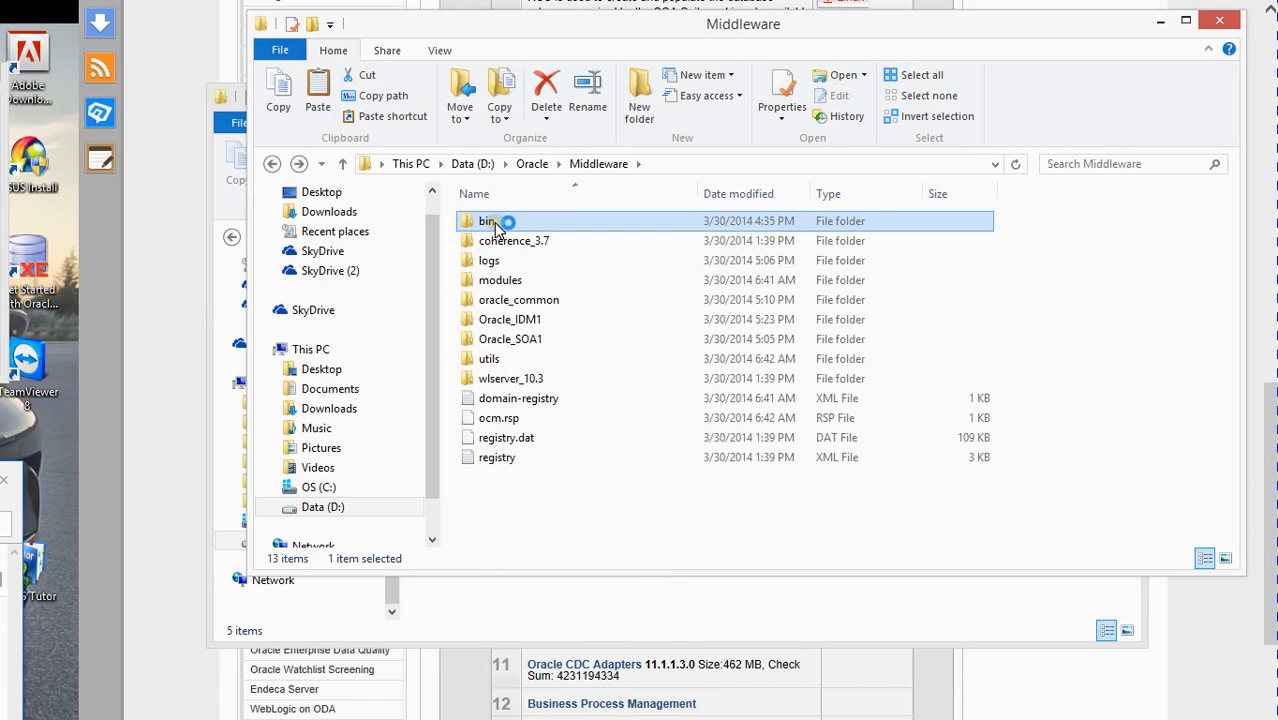
{"action": "right_click", "coordinate": [500, 224]}
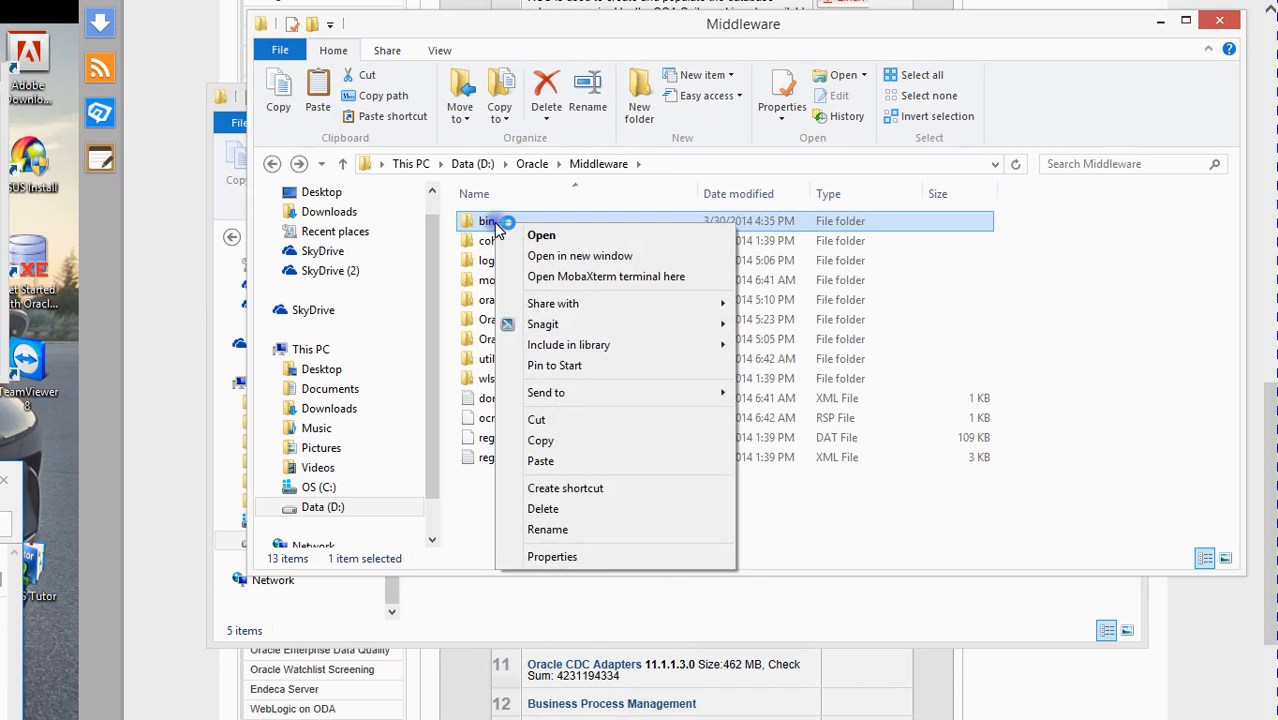
{"action": "left_click", "coordinate": [546, 508]}
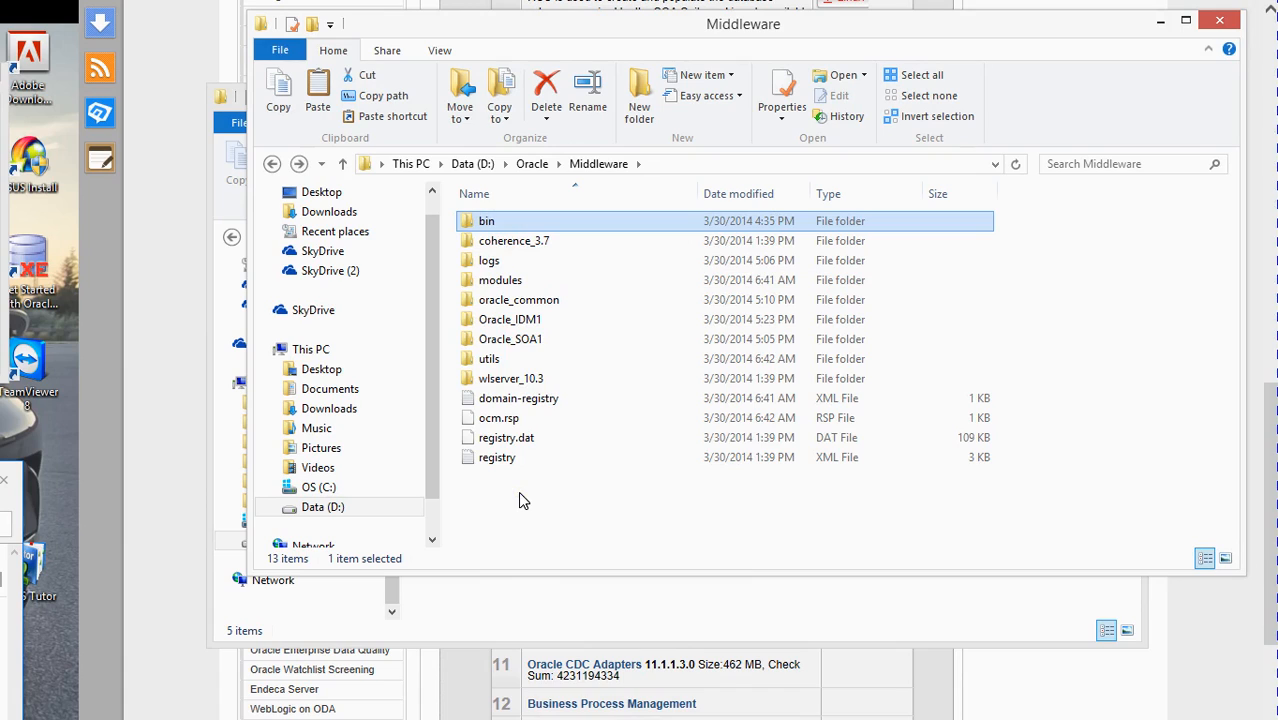
{"action": "left_click", "coordinate": [508, 219]}
{"action": "left_click", "coordinate": [536, 219]}
{"action": "right_click", "coordinate": [530, 219]}
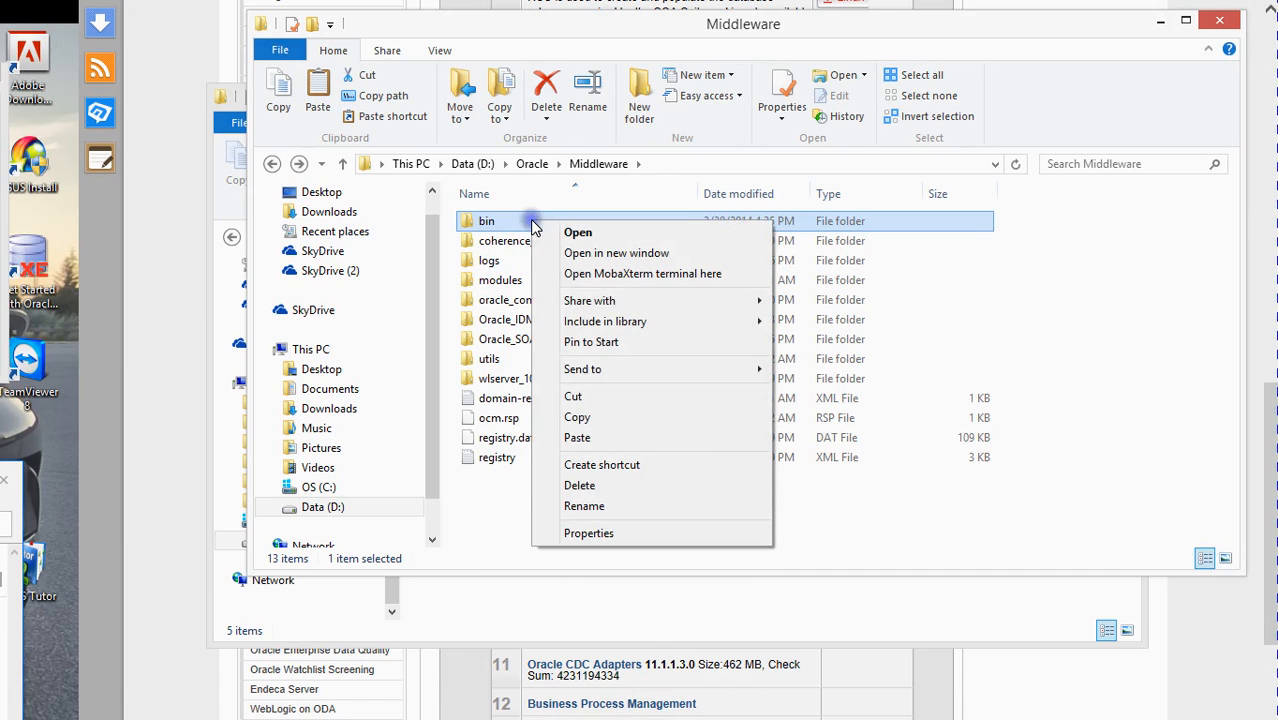
{"action": "left_click", "coordinate": [578, 485]}
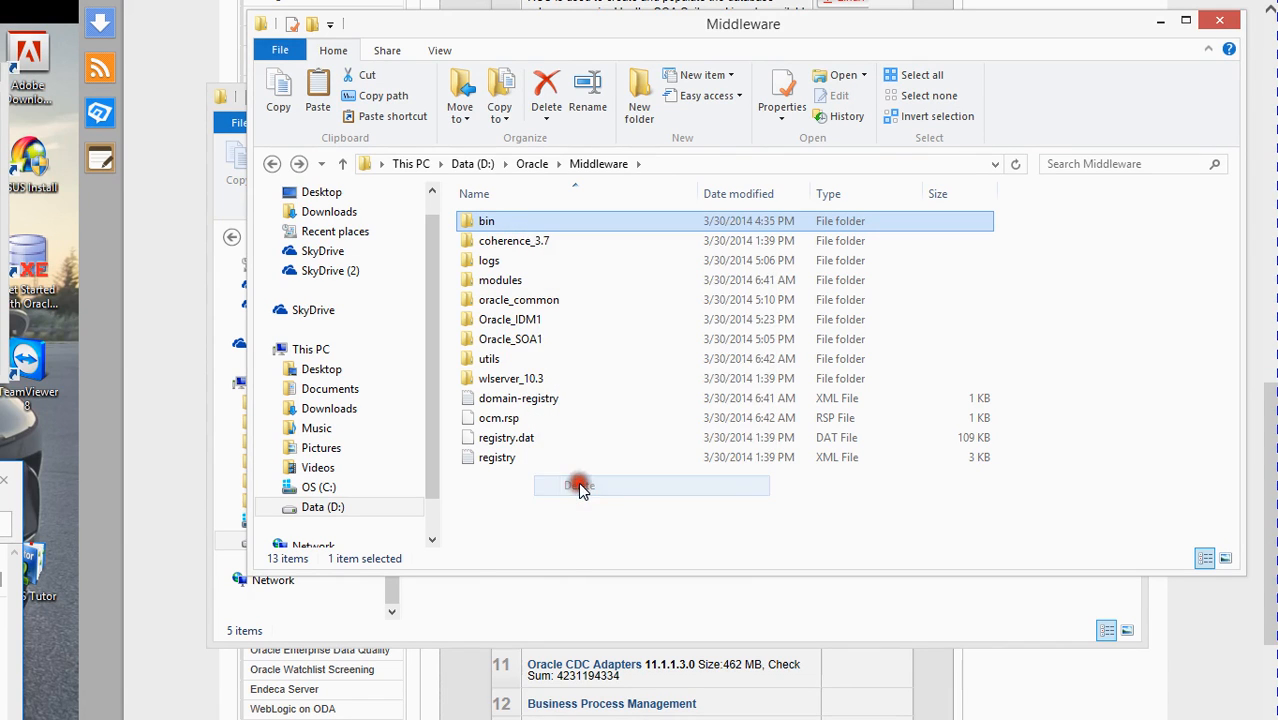
{"action": "left_click", "coordinate": [805, 312]}
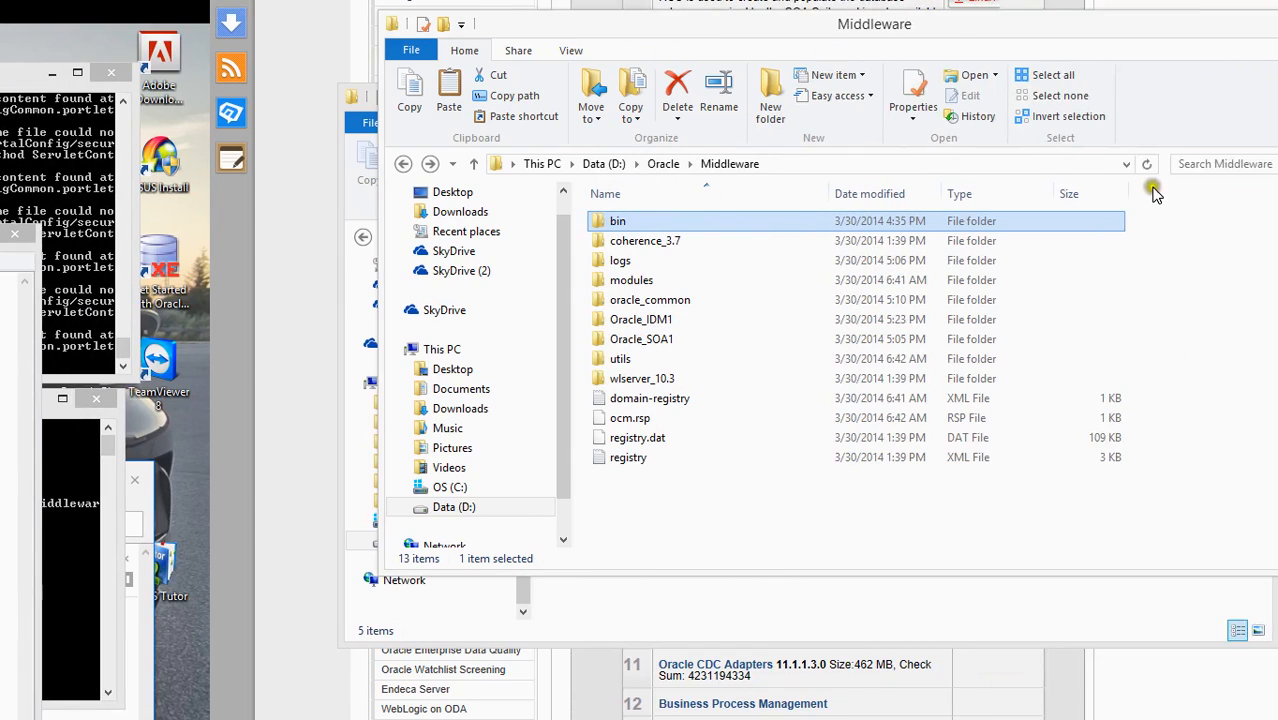
{"action": "left_click", "coordinate": [1147, 163]}
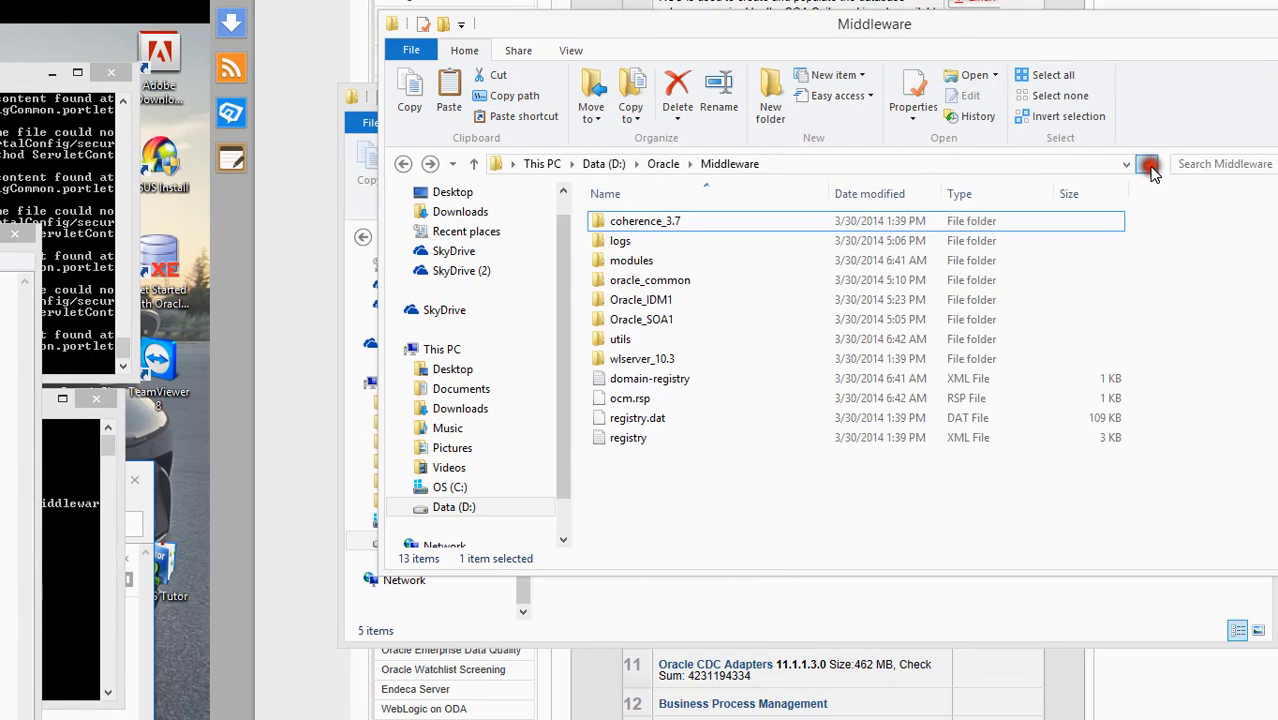
Paste the copied JDK bin folder into D:\Oracle\Middleware.
{"action": "left_click", "coordinate": [744, 522]}
{"action": "right_click", "coordinate": [701, 503]}
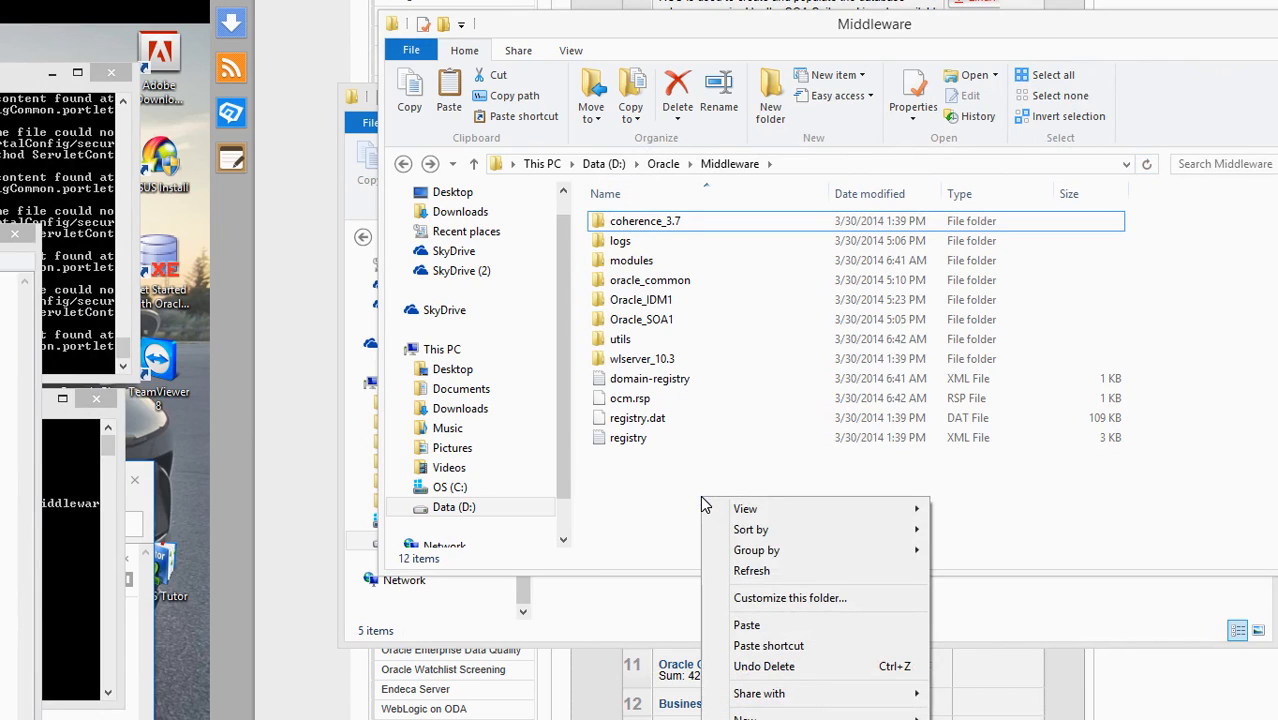
{"action": "left_click", "coordinate": [751, 634]}
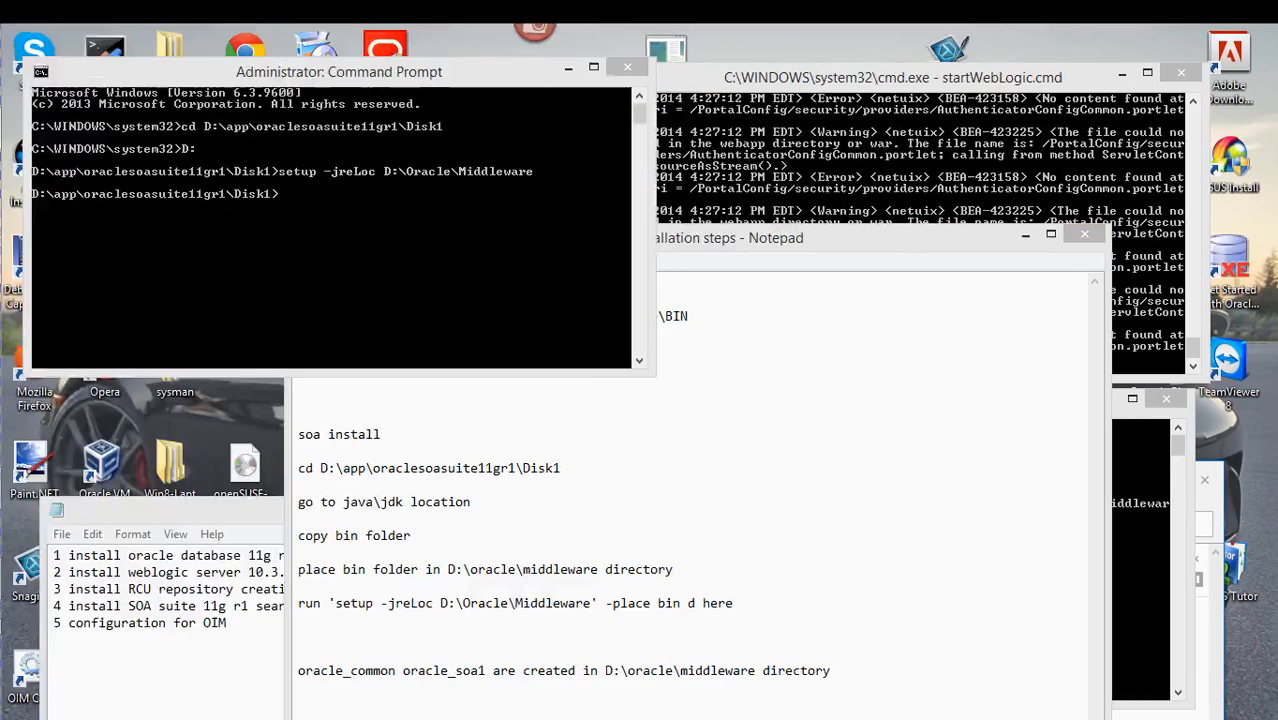
Rerun 'setup -jreLoc D:\Oracle\Middleware' in the Administrator Command Prompt and move the Middleware window aside.
{"action": "left_click", "coordinate": [442, 154]}
{"action": "key", "text": "Up"}
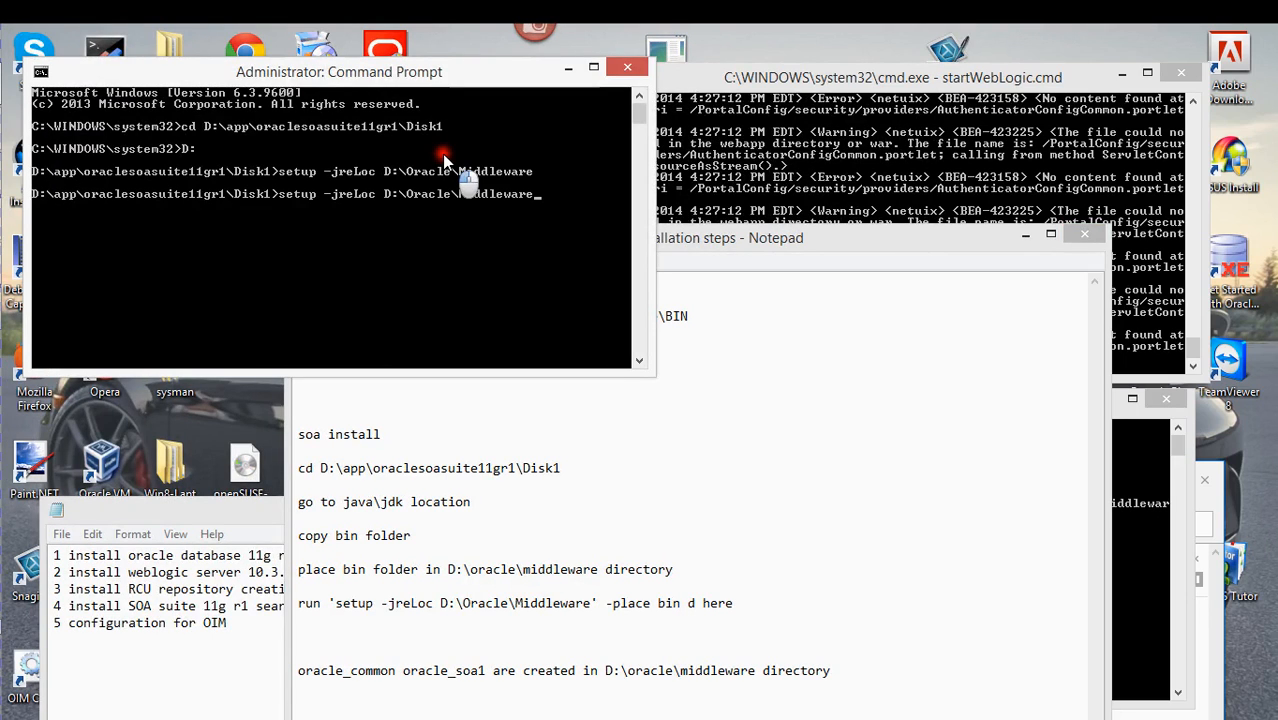
{"action": "key", "text": "Return"}
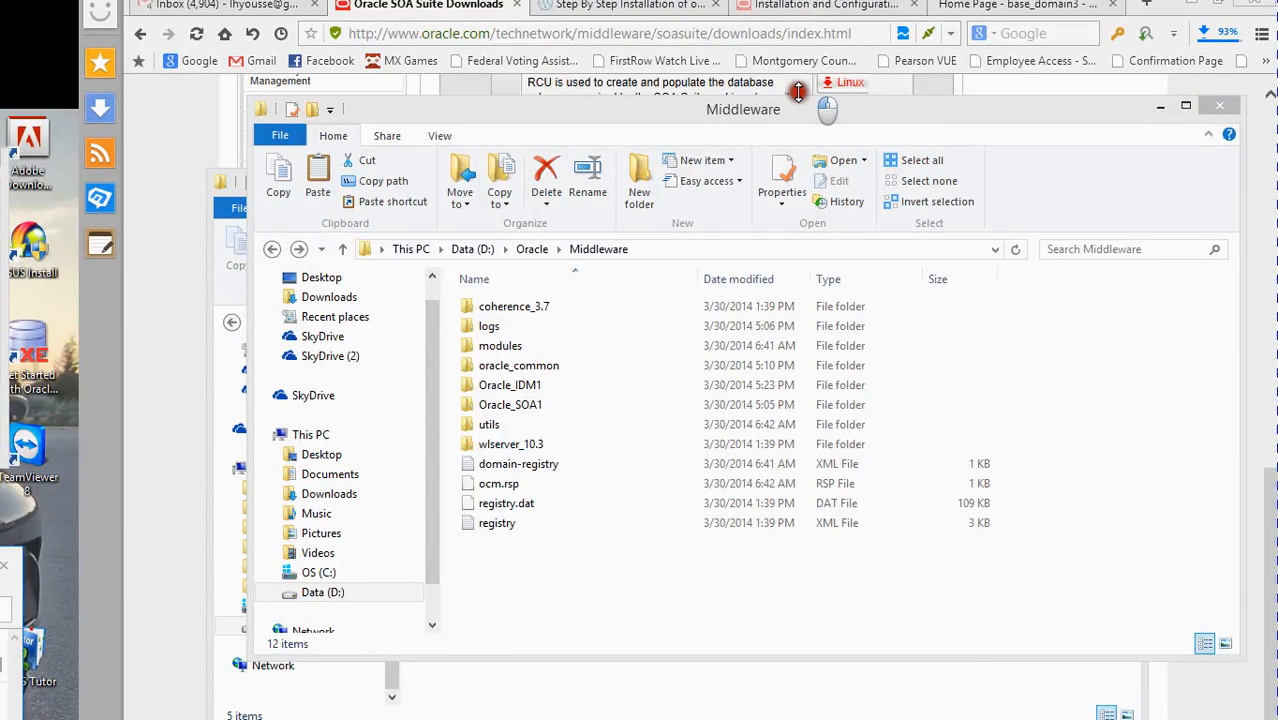
{"action": "left_click_drag", "start_coordinate": [792, 21], "coordinate": [1108, 286]}
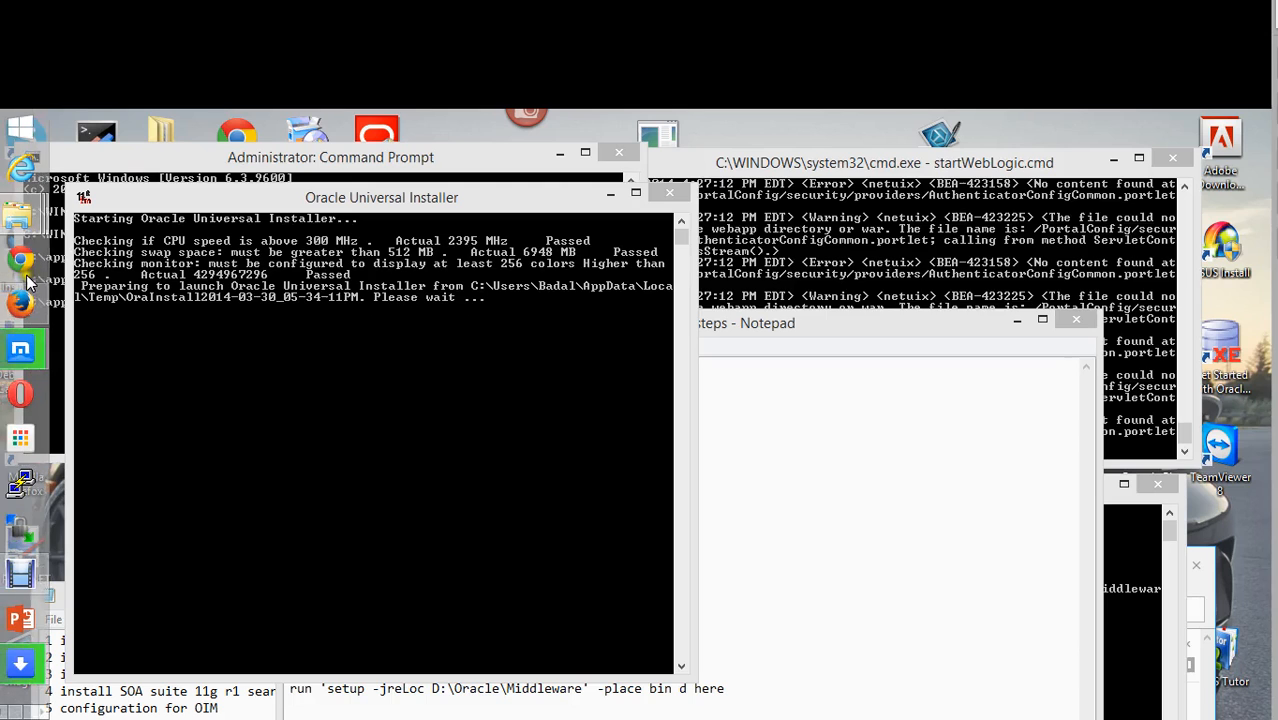
Bring the jdk160_29 folder window forward and dismiss the Java Virtual Machine Launcher error.
{"action": "mouse_move", "coordinate": [18, 213]}
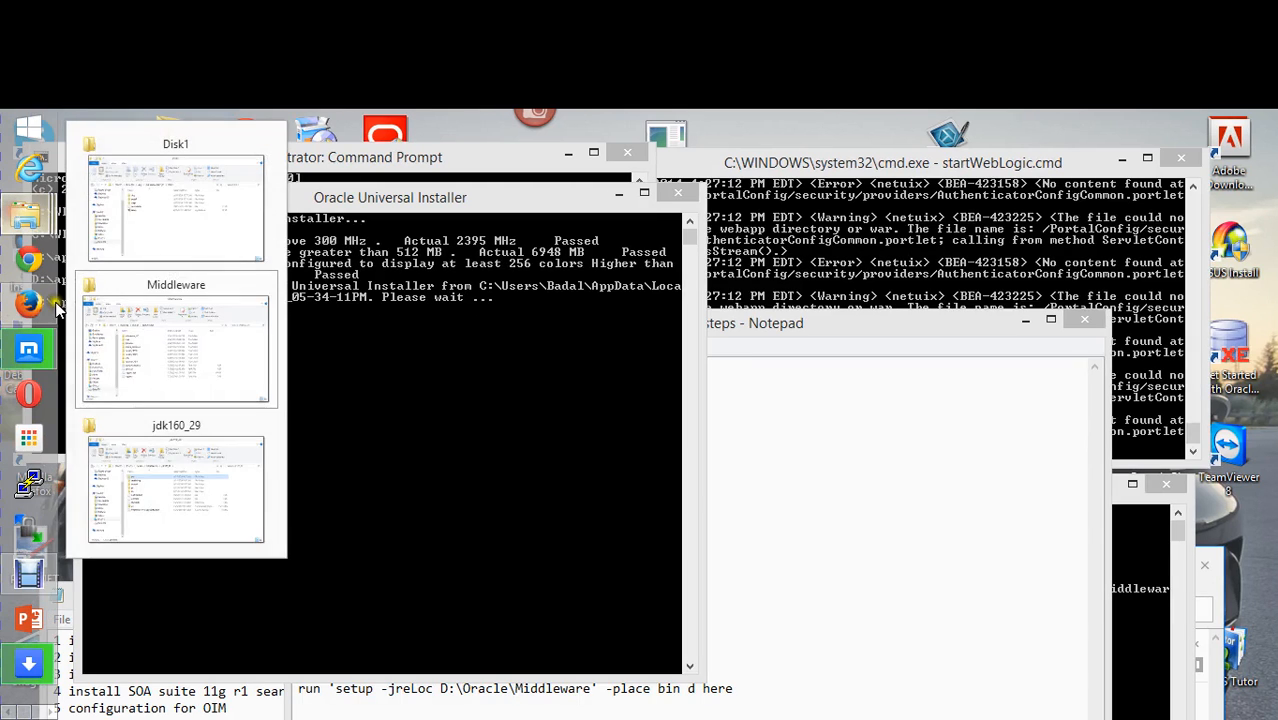
{"action": "mouse_move", "coordinate": [123, 462]}
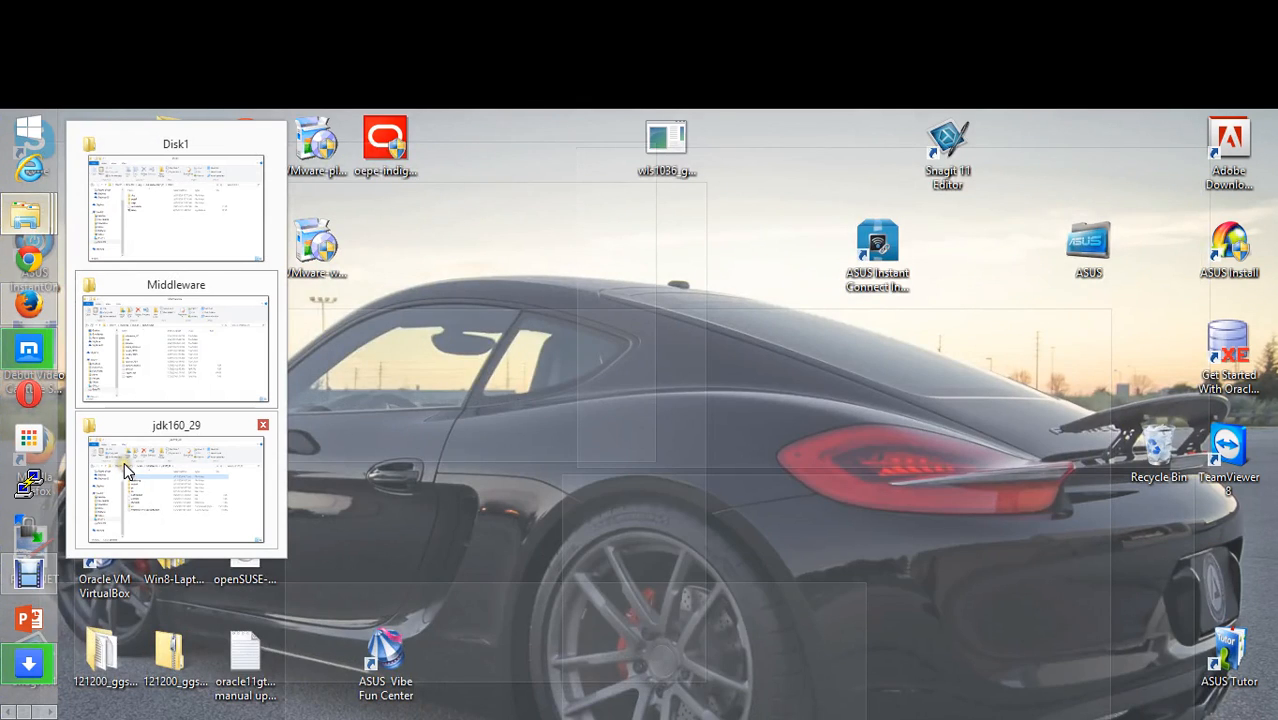
{"action": "left_click", "coordinate": [124, 462]}
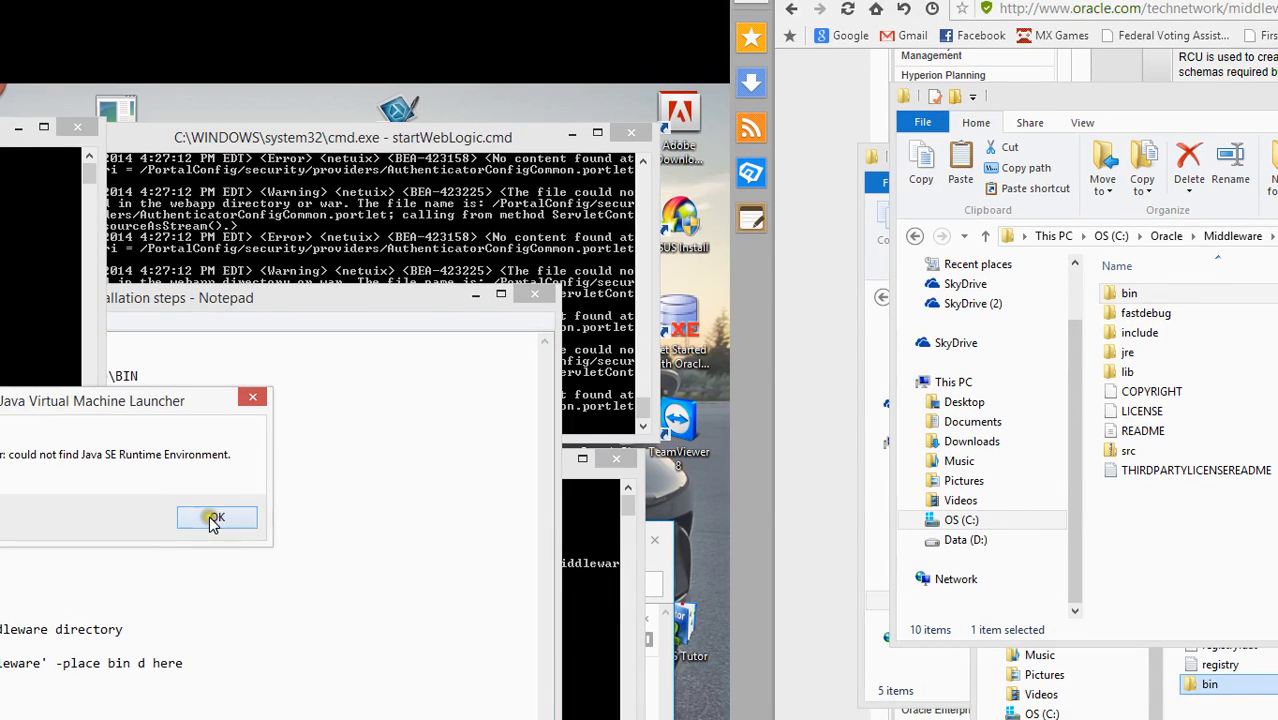
{"action": "left_click", "coordinate": [217, 520]}
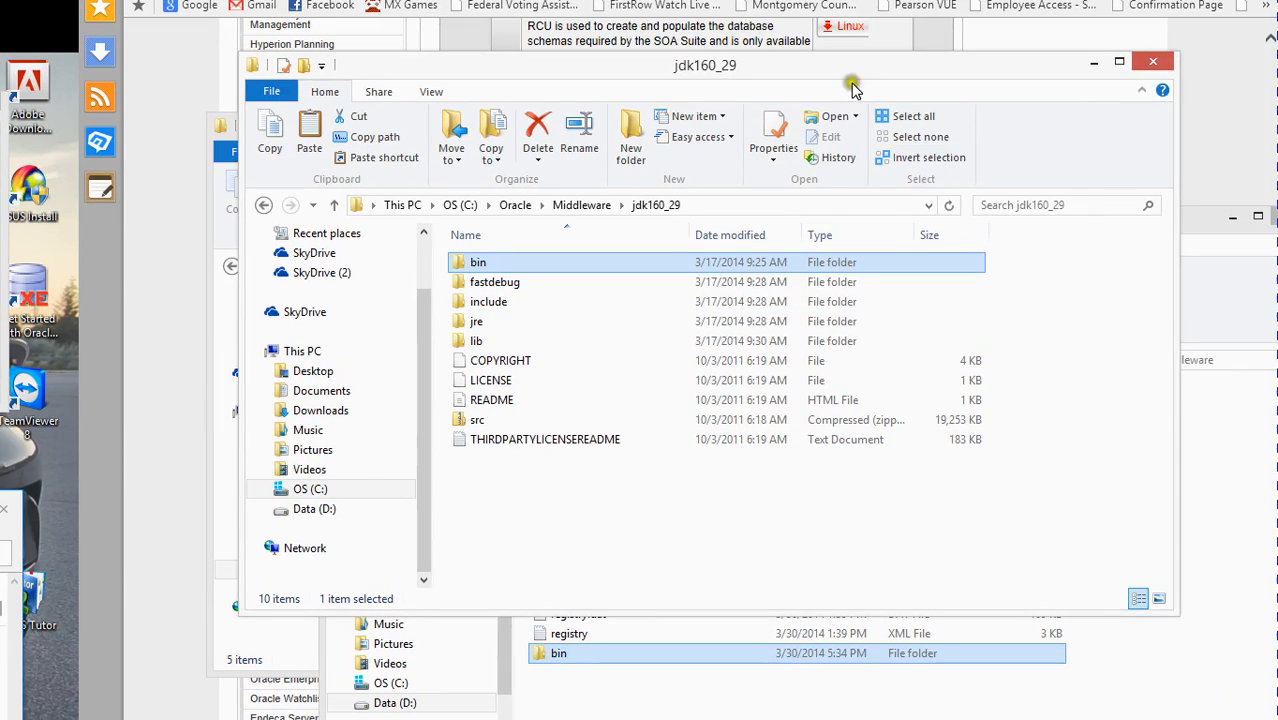
Move the jdk160_29 window aside, sort D:\Oracle\Middleware by name and check the contents of its bin folder.
{"action": "left_click_drag", "start_coordinate": [882, 76], "coordinate": [71, 257]}
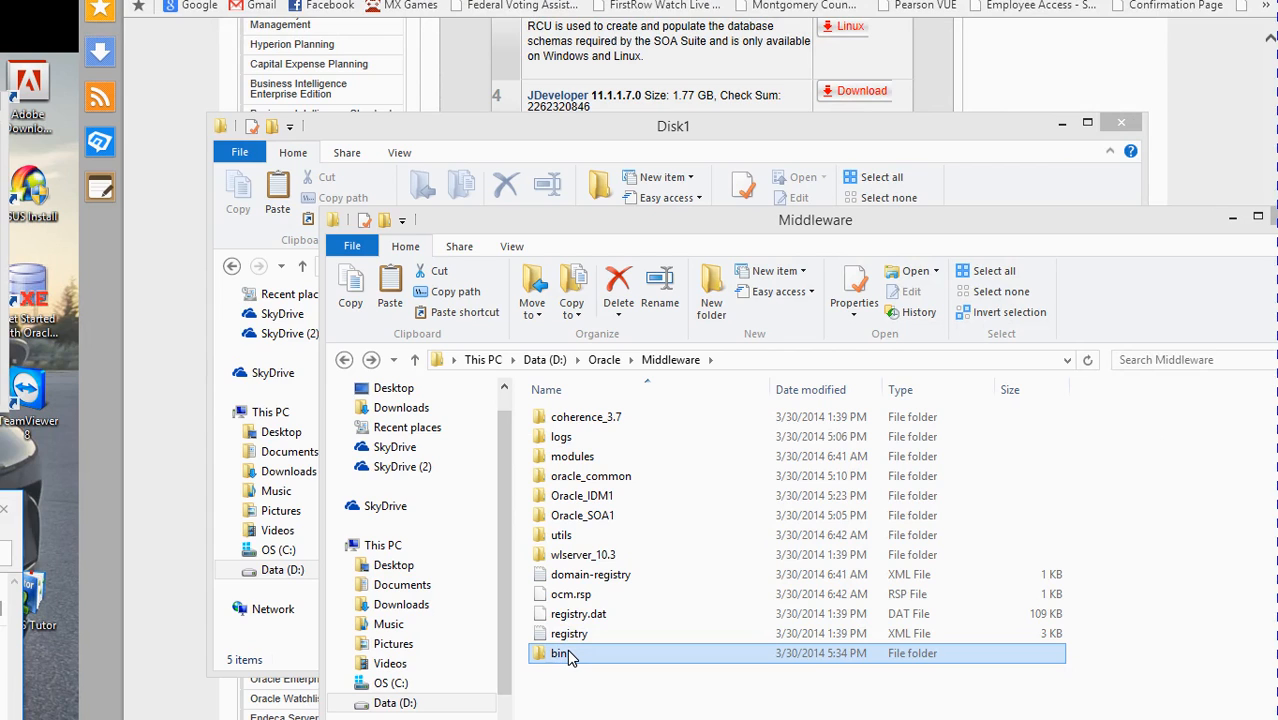
{"action": "right_click", "coordinate": [567, 651]}
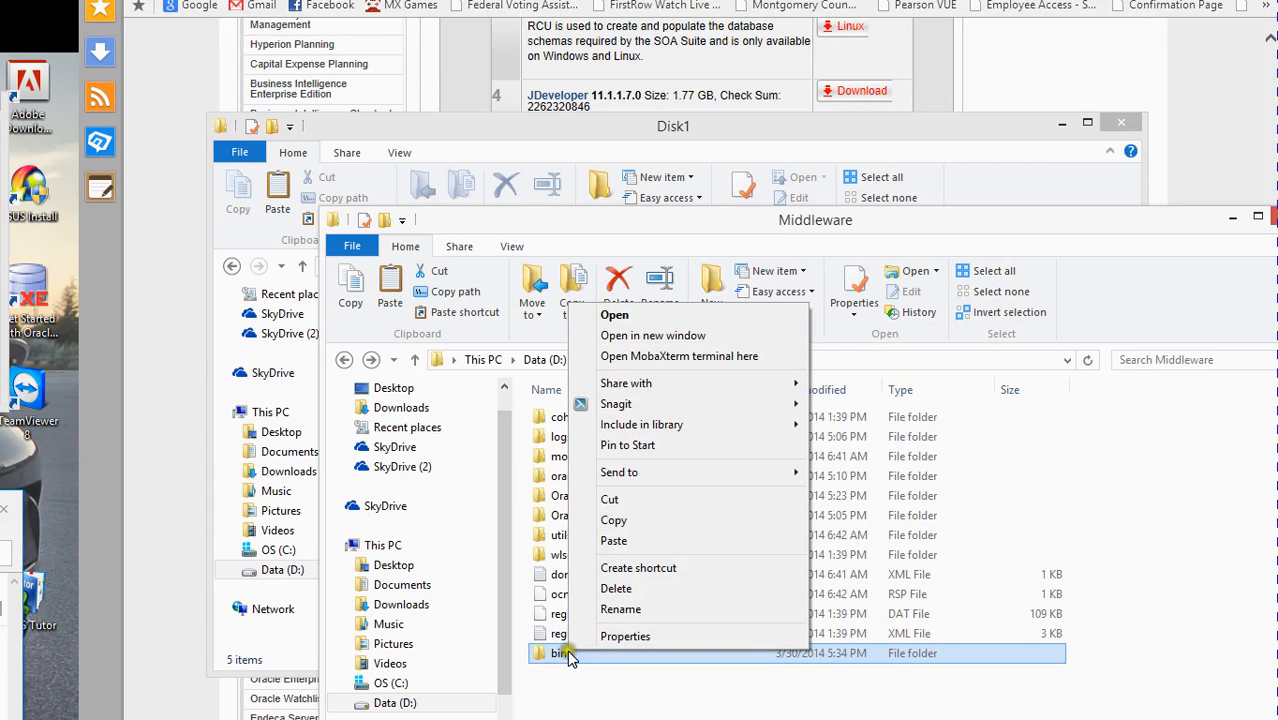
{"action": "left_click", "coordinate": [567, 652]}
{"action": "left_click", "coordinate": [673, 389]}
{"action": "left_click", "coordinate": [673, 389]}
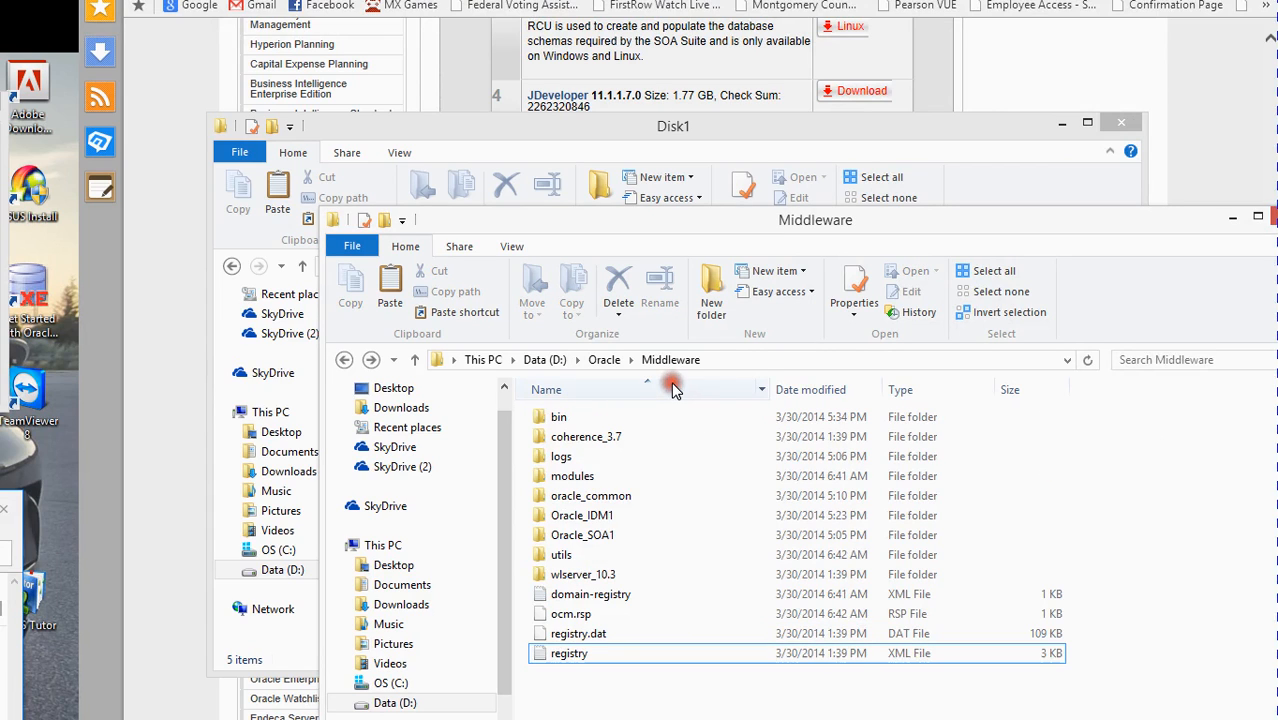
{"action": "double_click", "coordinate": [650, 417]}
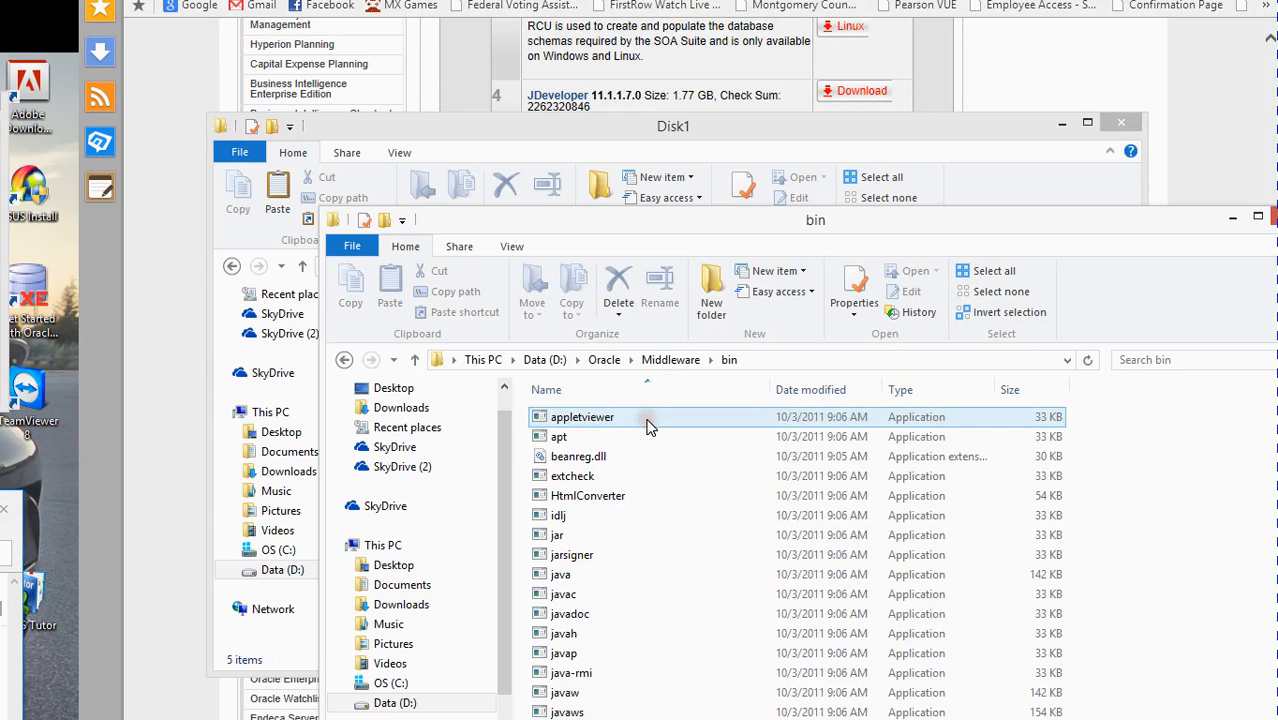
{"action": "key", "text": "BackSpace"}
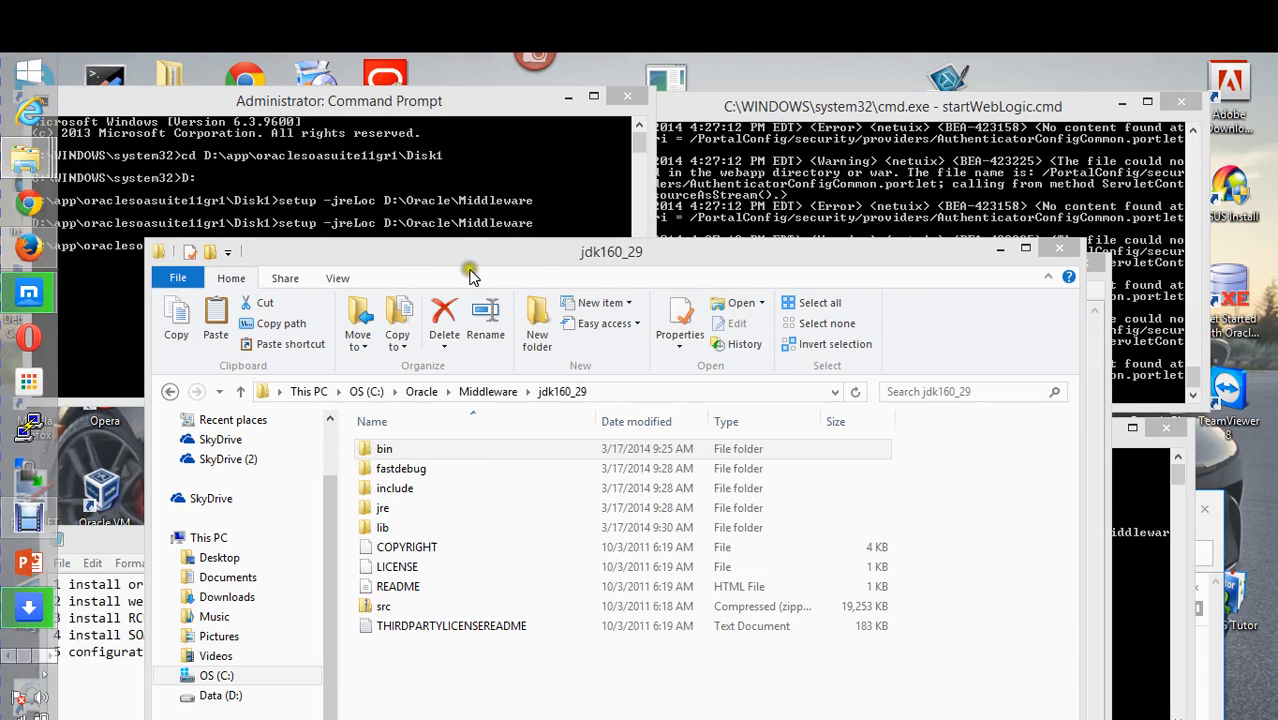
Copy the full path of the C:\Oracle\Middleware\jdk160_29 folder to the clipboard.
{"action": "left_click_drag", "start_coordinate": [491, 246], "coordinate": [537, 183]}
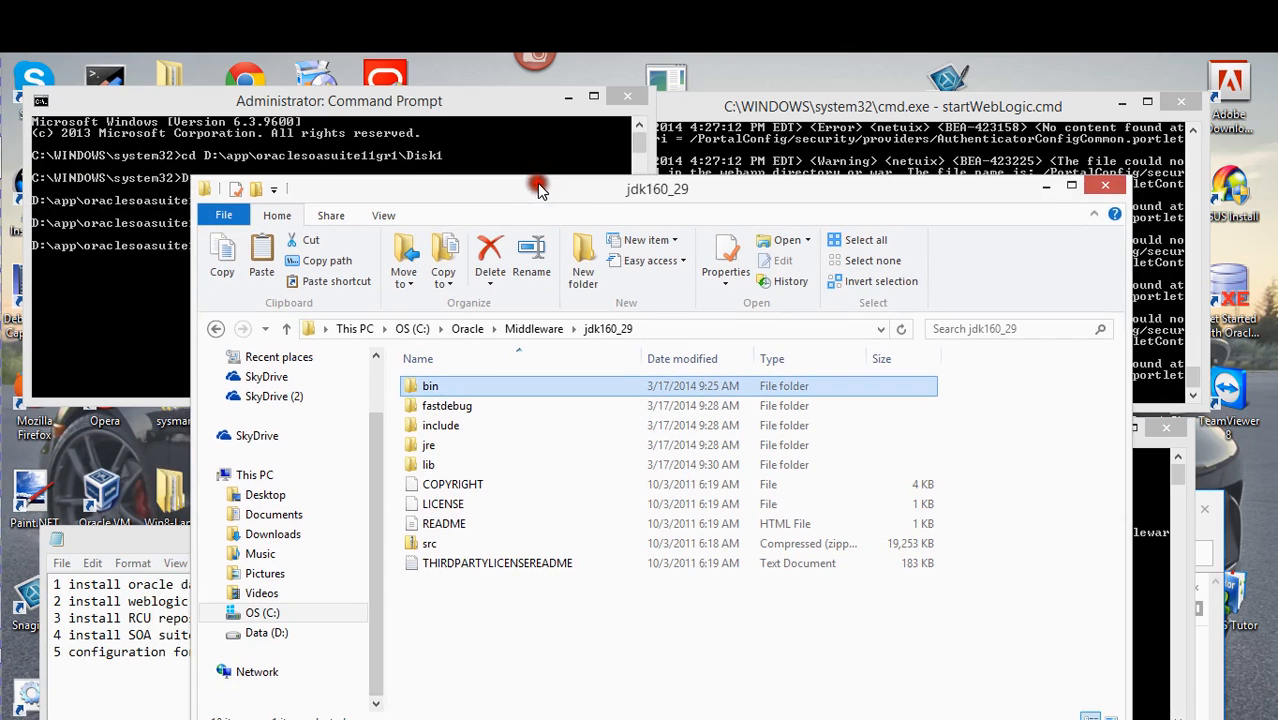
{"action": "left_click", "coordinate": [660, 330]}
{"action": "right_click", "coordinate": [660, 330]}
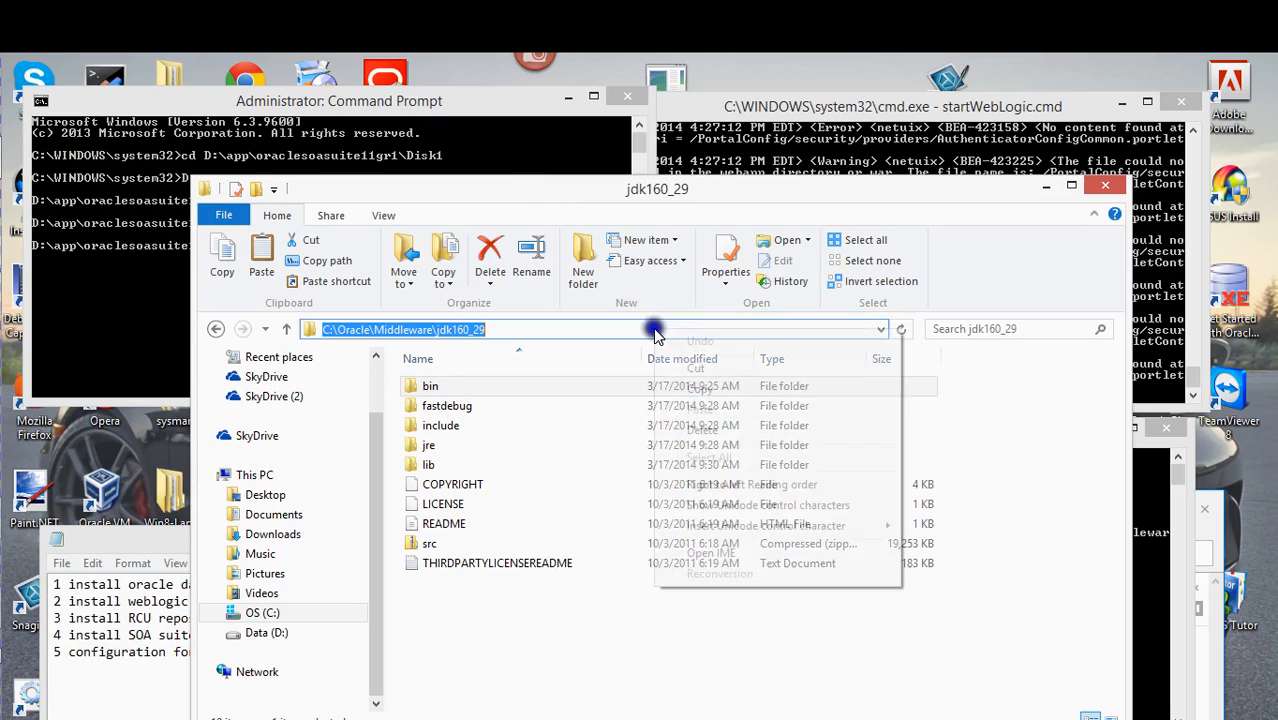
{"action": "left_click", "coordinate": [708, 389]}
Run 'setup -jreLoc C:\Oracle\Middleware\jdk160_29' in the Administrator Command Prompt by editing the previous setup command's path.
{"action": "left_click", "coordinate": [438, 128]}
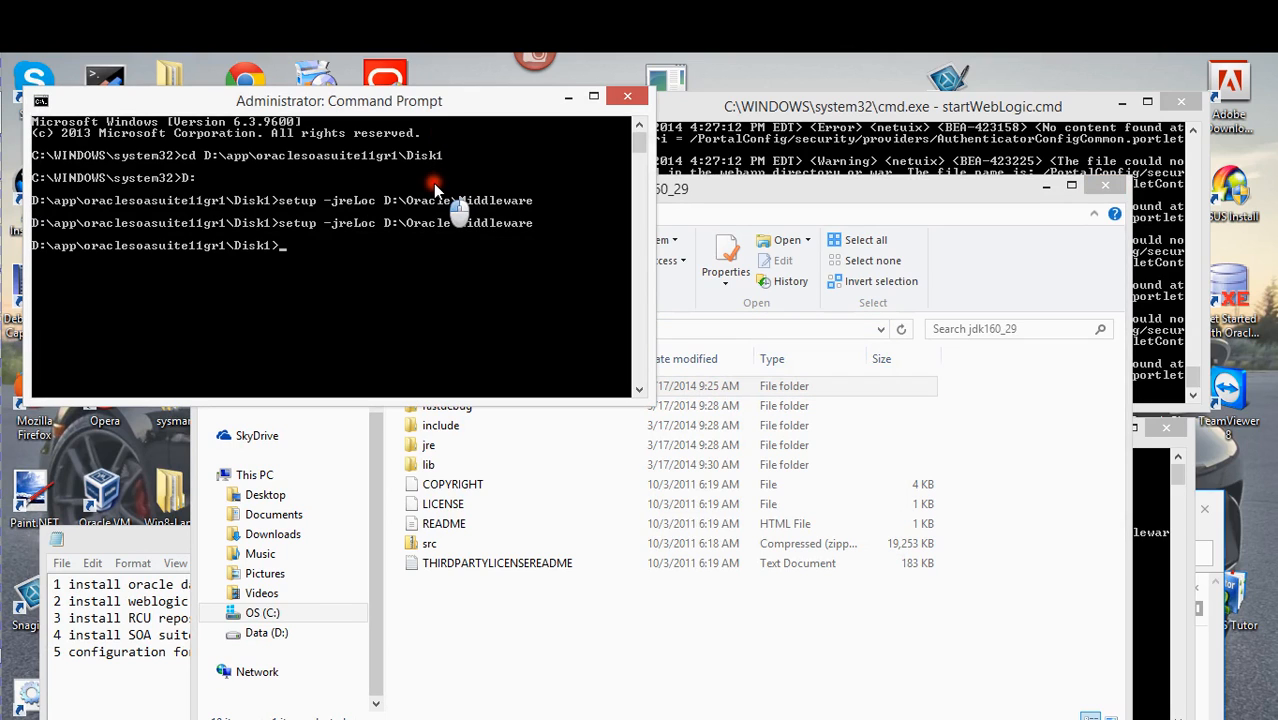
{"action": "key", "text": "Up"}
{"action": "key", "text": "BackSpace"}
{"action": "key", "text": "BackSpace"}
{"action": "key", "text": "BackSpace"}
{"action": "key", "text": "BackSpace"}
{"action": "key", "text": "BackSpace"}
{"action": "key", "text": "BackSpace"}
{"action": "key", "text": "BackSpace"}
{"action": "key", "text": "BackSpace"}
{"action": "key", "text": "BackSpace"}
{"action": "key", "text": "BackSpace"}
{"action": "key", "text": "BackSpace"}
{"action": "key", "text": "BackSpace"}
{"action": "key", "text": "BackSpace"}
{"action": "key", "text": "BackSpace"}
{"action": "key", "text": "BackSpace"}
{"action": "key", "text": "BackSpace"}
{"action": "key", "text": "BackSpace"}
{"action": "key", "text": "BackSpace"}
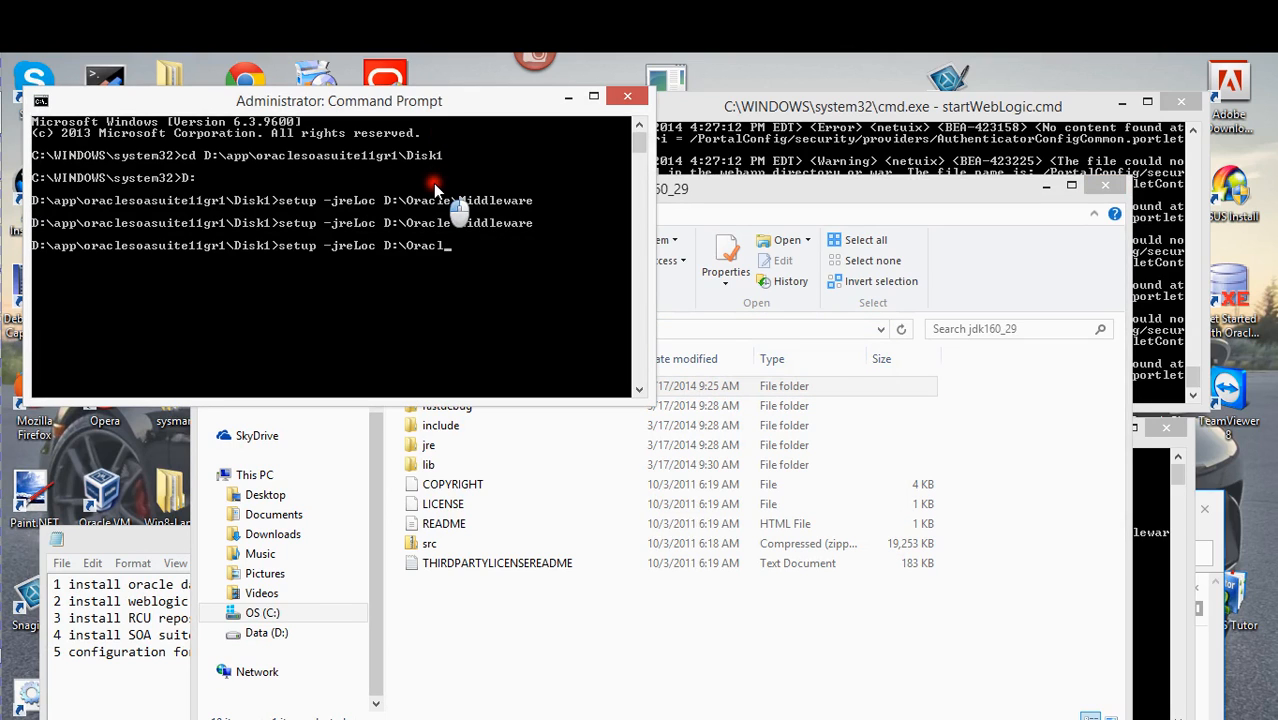
{"action": "key", "text": "BackSpace"}
{"action": "key", "text": "BackSpace"}
{"action": "right_click", "coordinate": [433, 183]}
{"action": "left_click", "coordinate": [484, 237]}
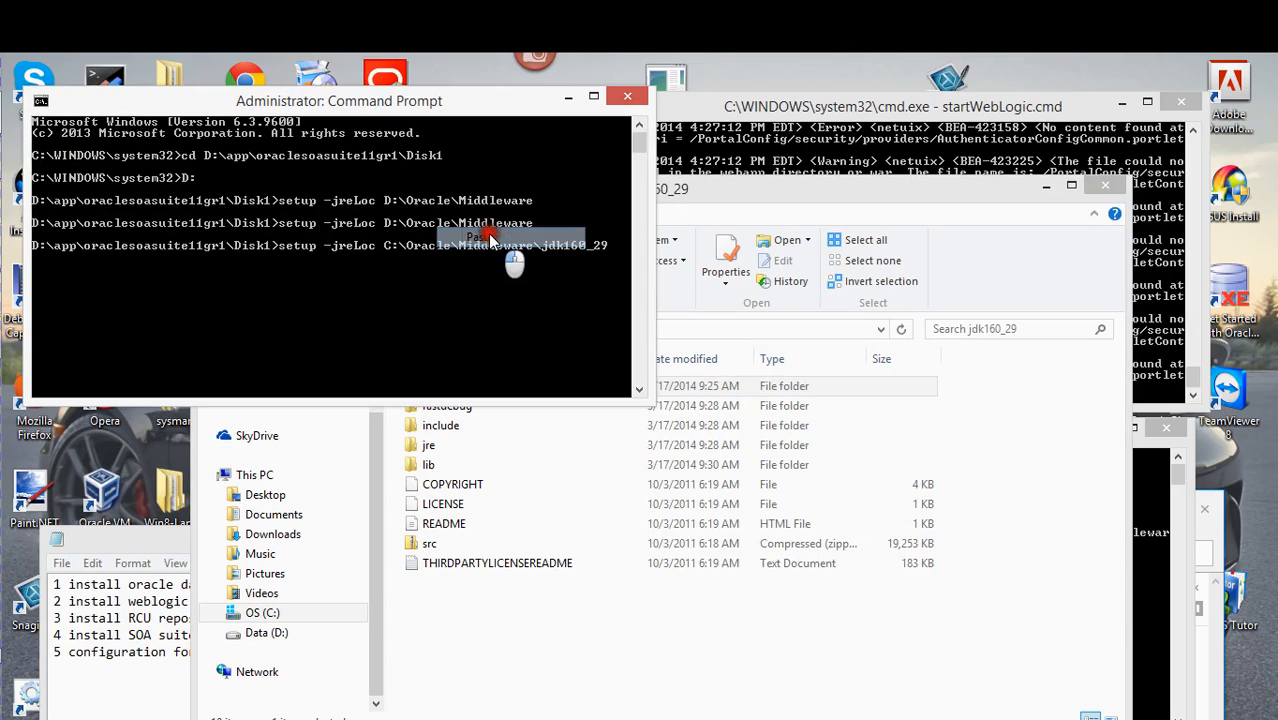
{"action": "key", "text": "Return"}
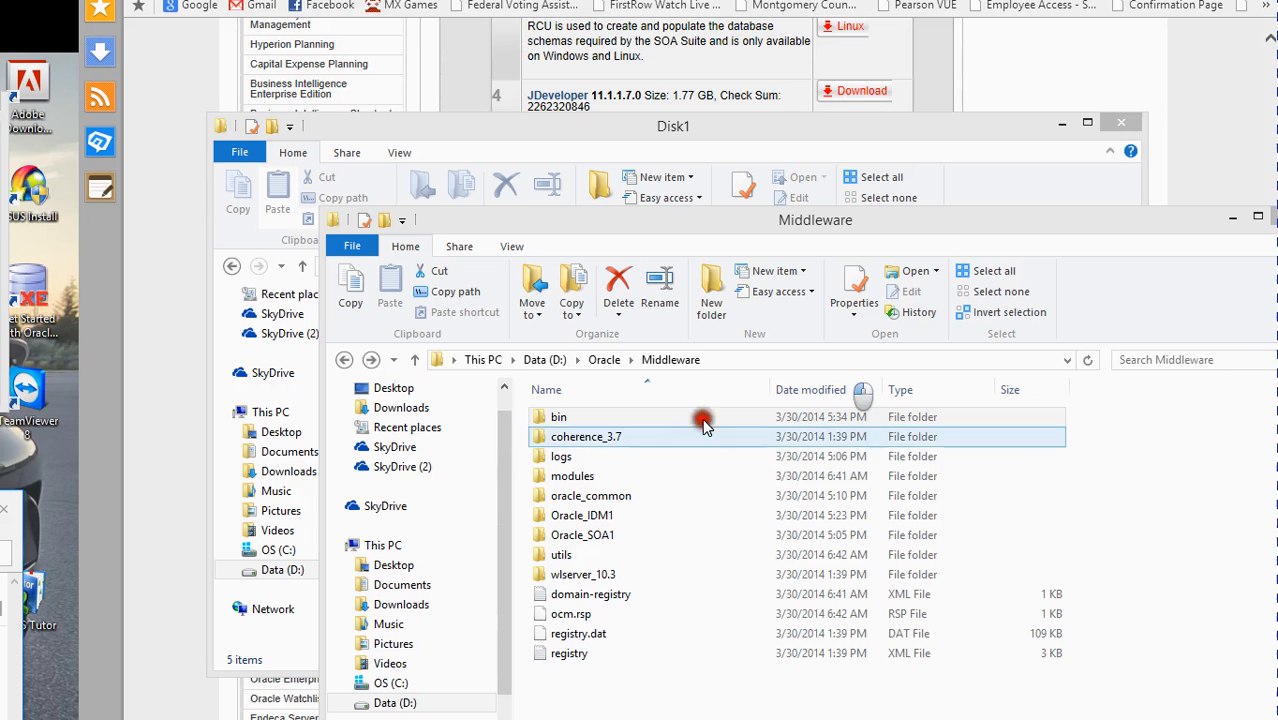
Delete the pasted bin folder from D:\Oracle\Middleware.
{"action": "left_click", "coordinate": [594, 420]}
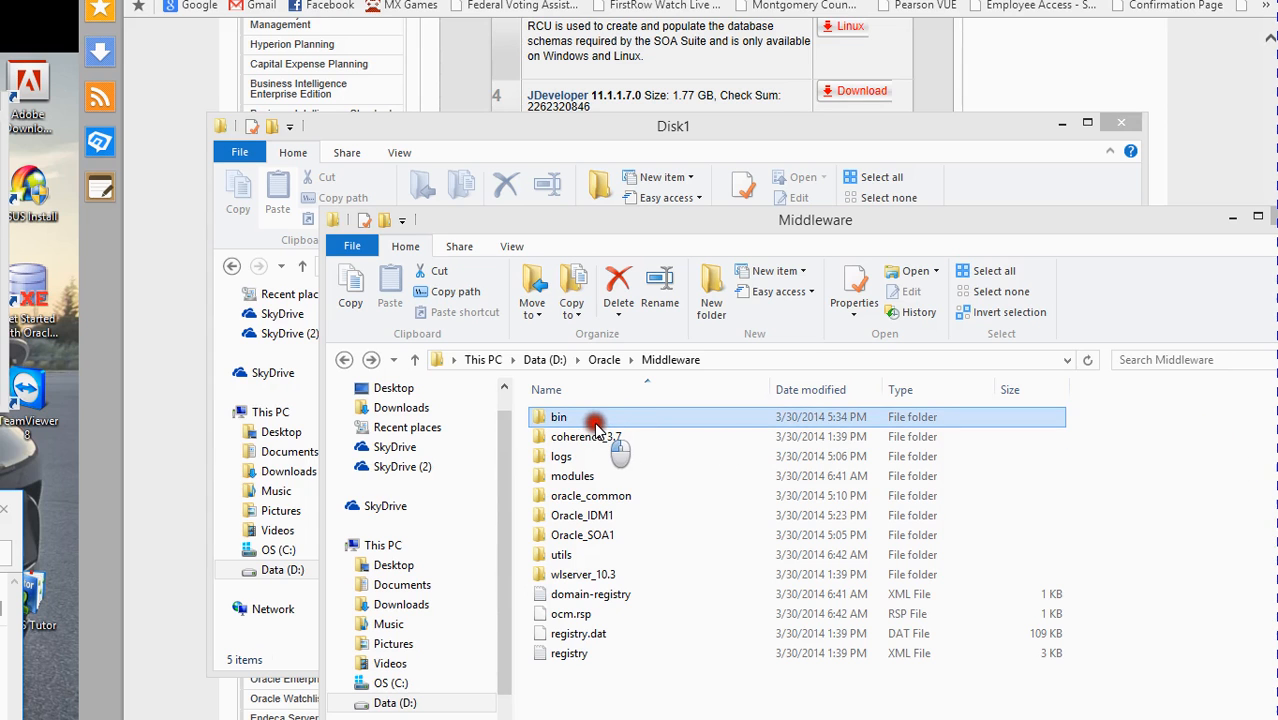
{"action": "right_click", "coordinate": [595, 424]}
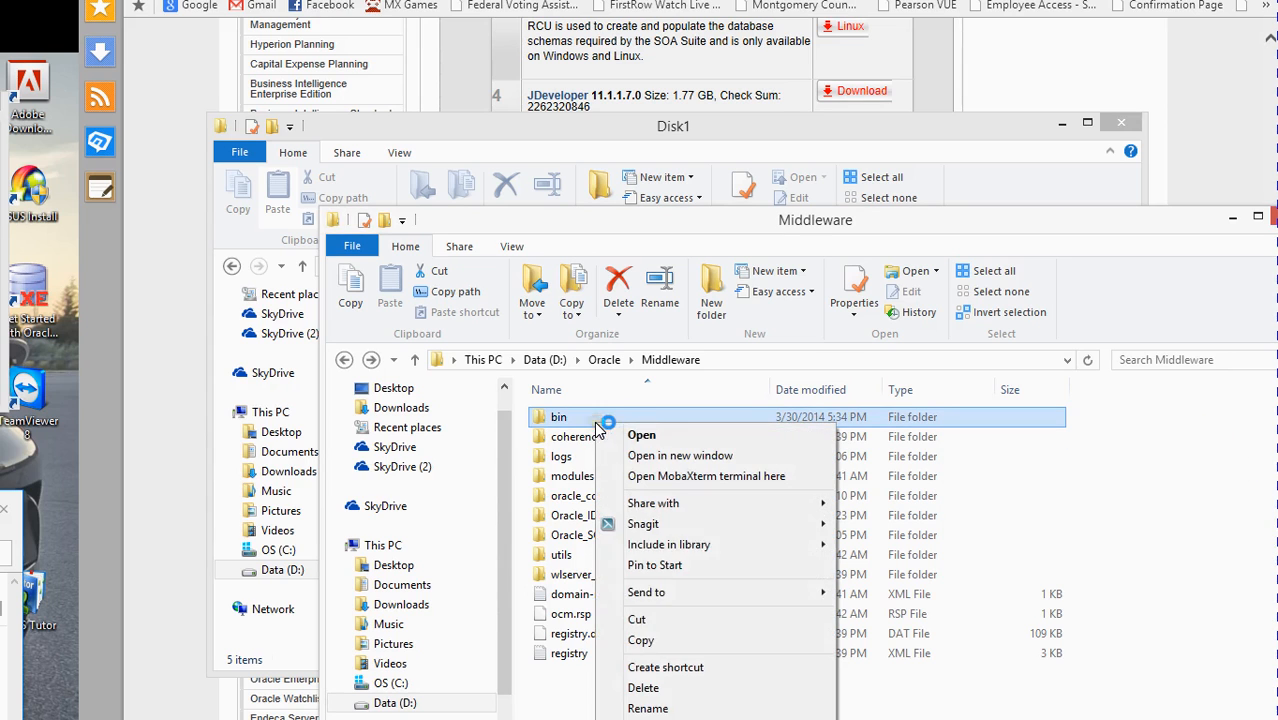
{"action": "left_click", "coordinate": [645, 688]}
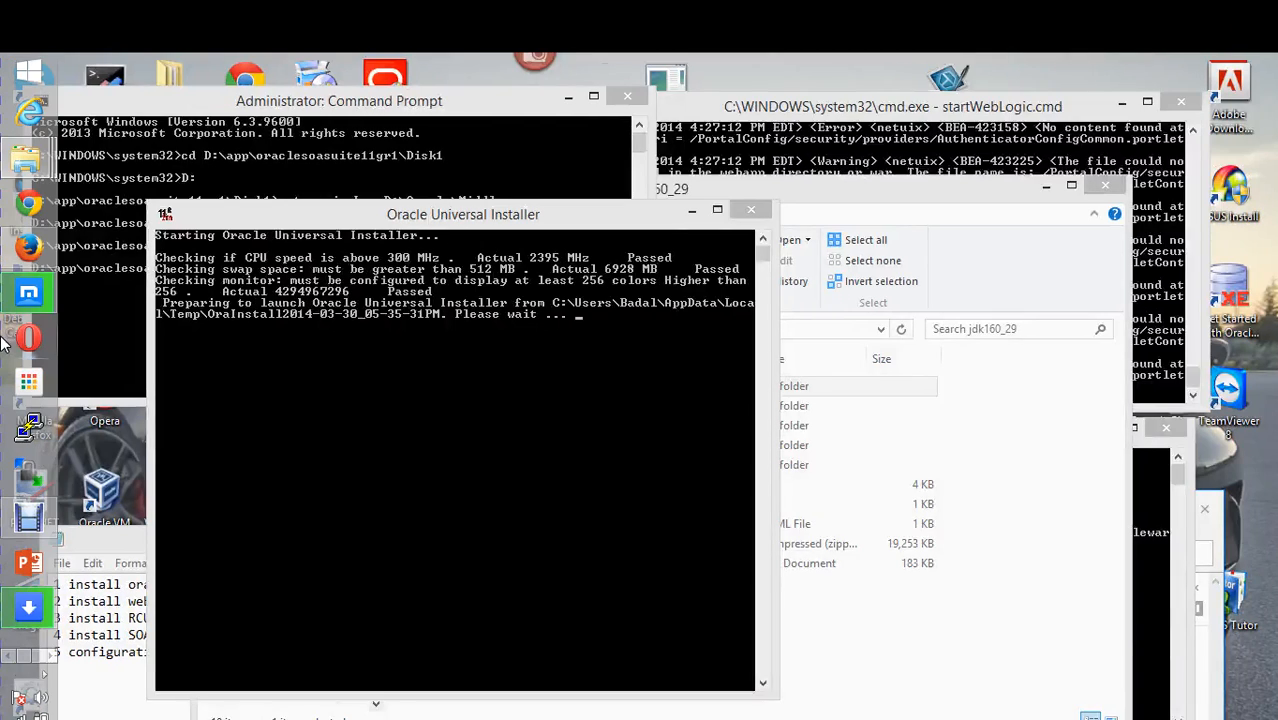
Open the Recycle Bin in the Disk1 folder window by way of the Desktop location.
{"action": "mouse_move", "coordinate": [28, 165]}
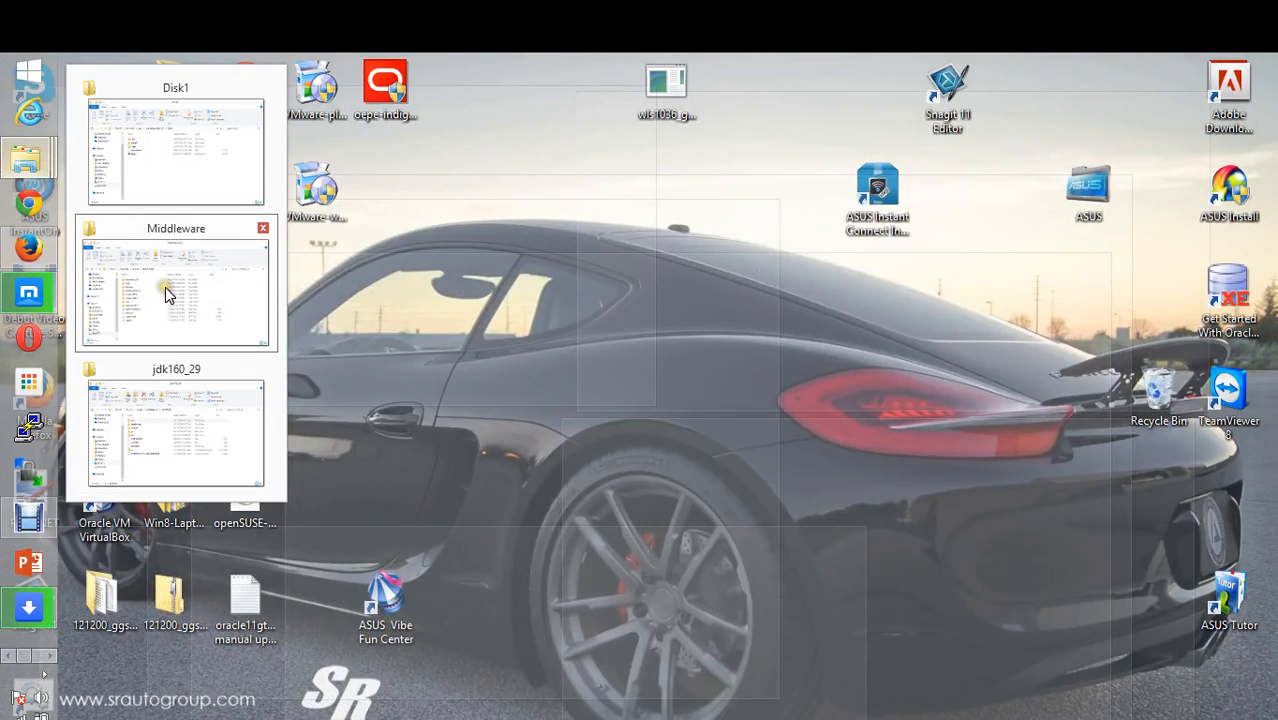
{"action": "left_click", "coordinate": [175, 168]}
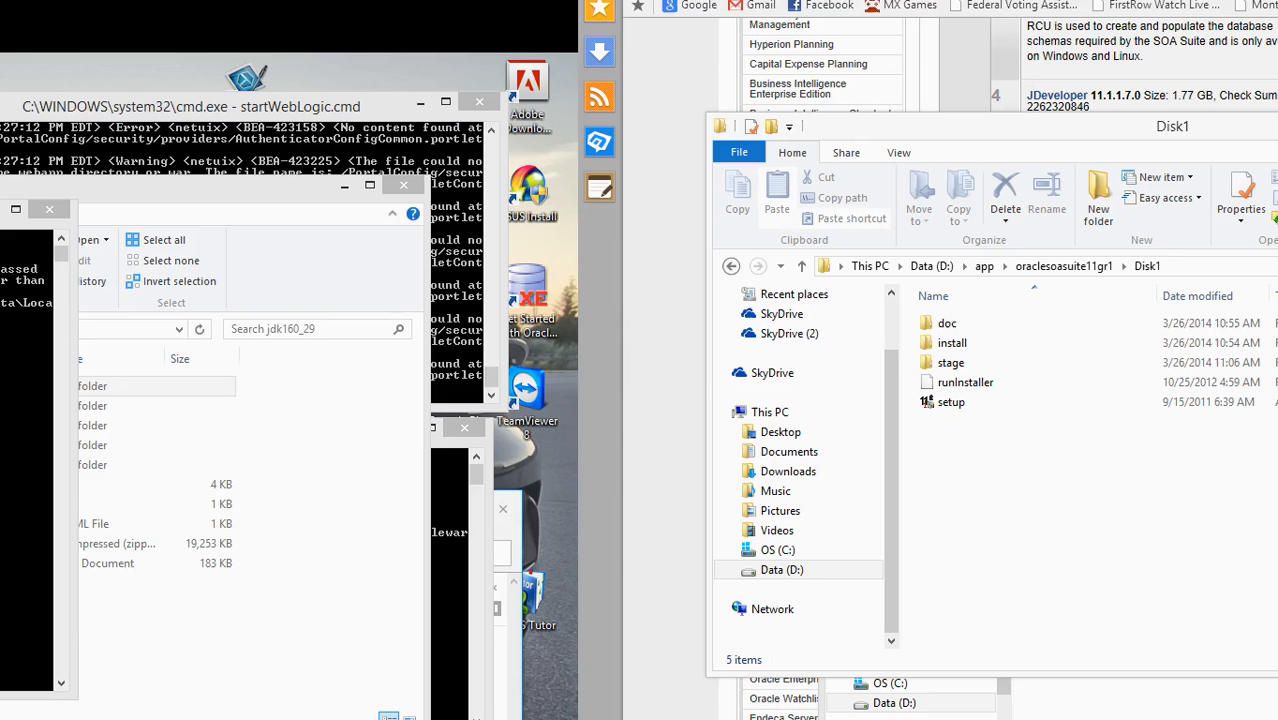
{"action": "scroll", "coordinate": [830, 380], "scroll_direction": "up", "scroll_amount": 2}
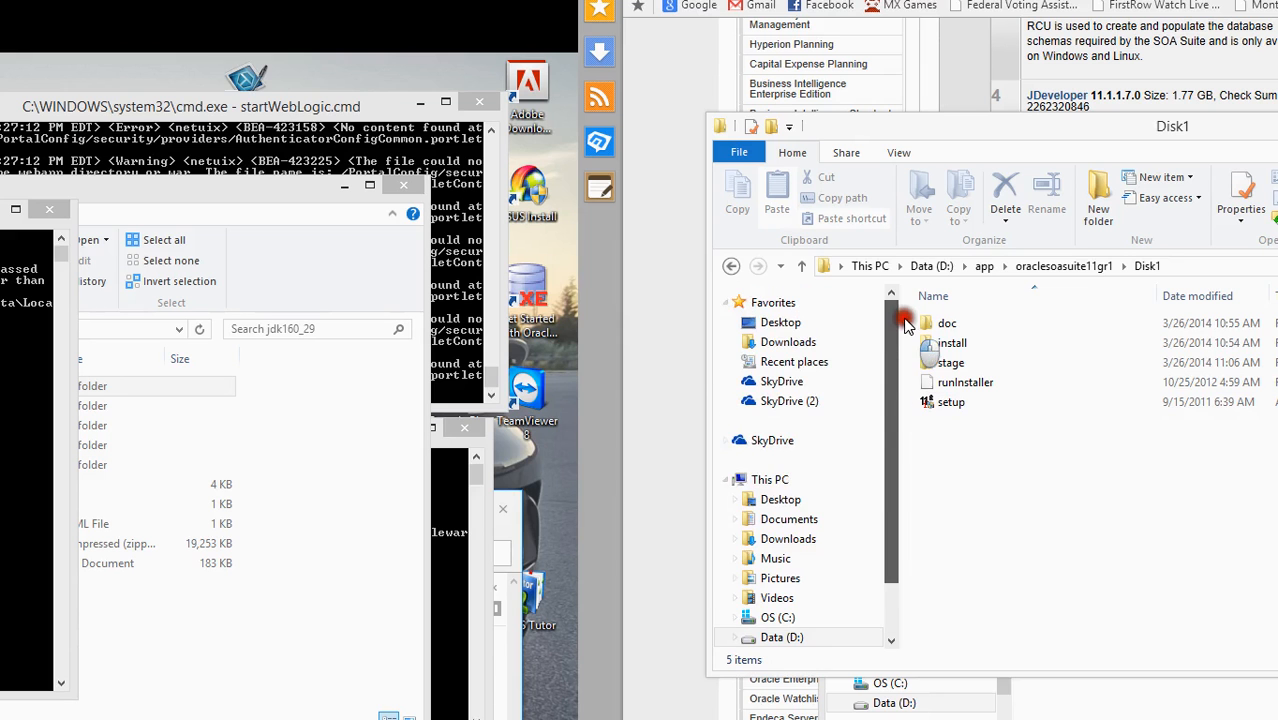
{"action": "left_click", "coordinate": [818, 323]}
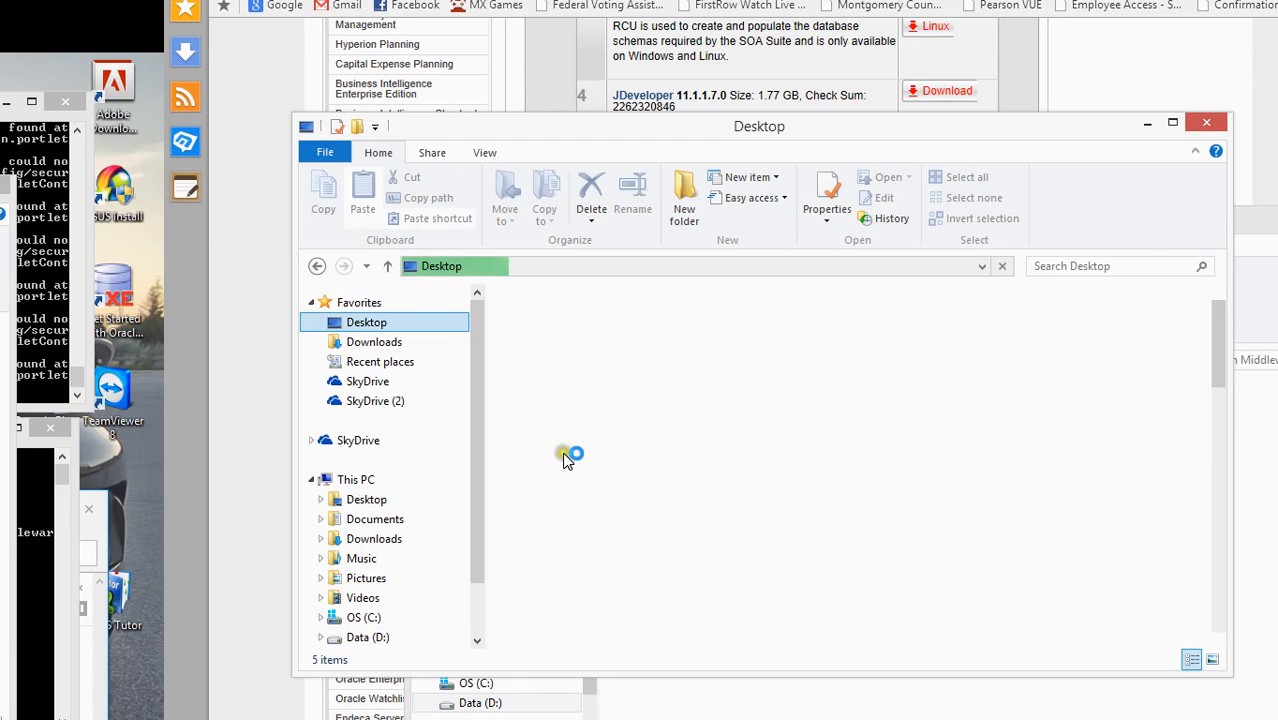
{"action": "left_click", "coordinate": [592, 474]}
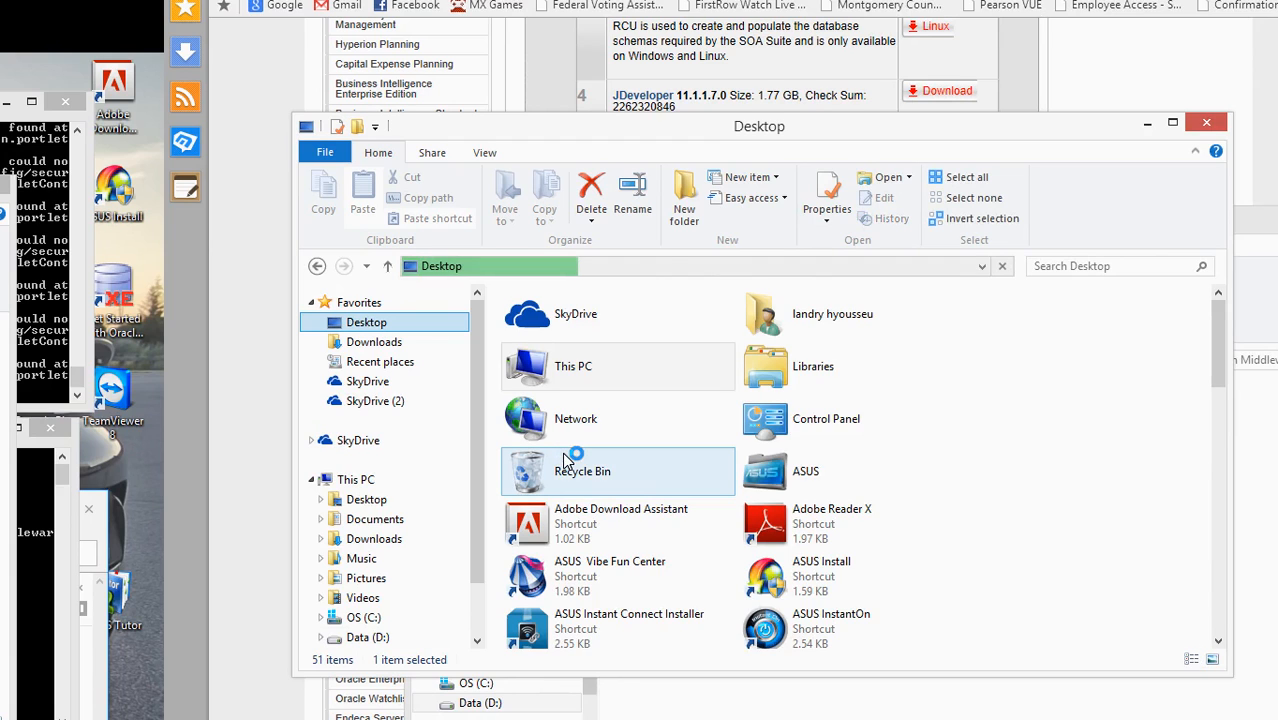
{"action": "double_click", "coordinate": [597, 488]}
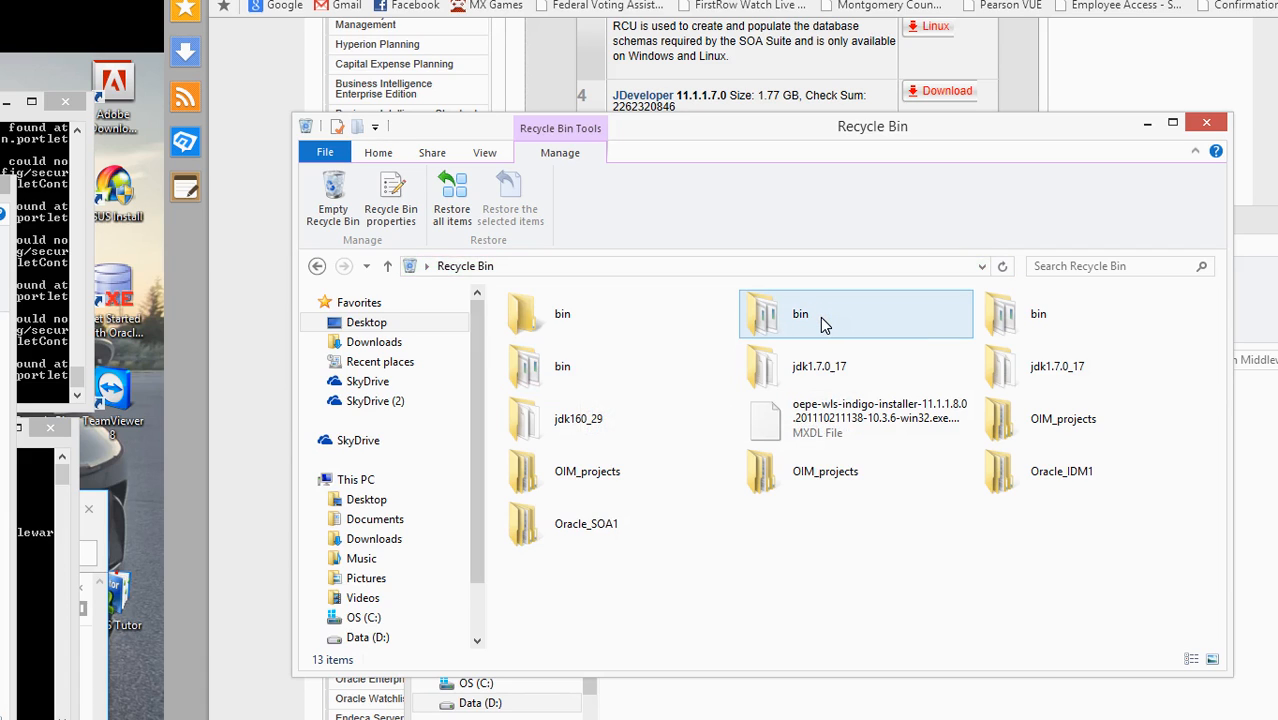
Compare the creation dates of the deleted bin folders and restore the one created 3/30/2014 4:31 PM.
{"action": "mouse_move", "coordinate": [822, 324]}
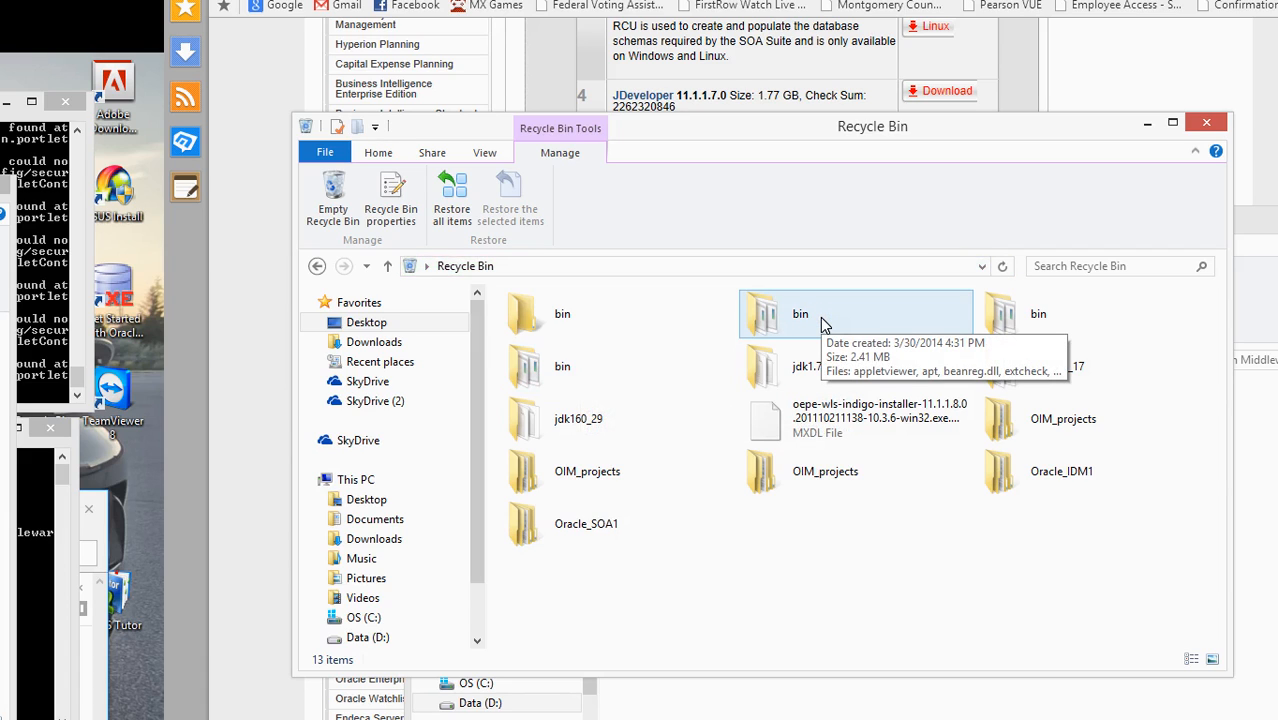
{"action": "mouse_move", "coordinate": [1096, 325]}
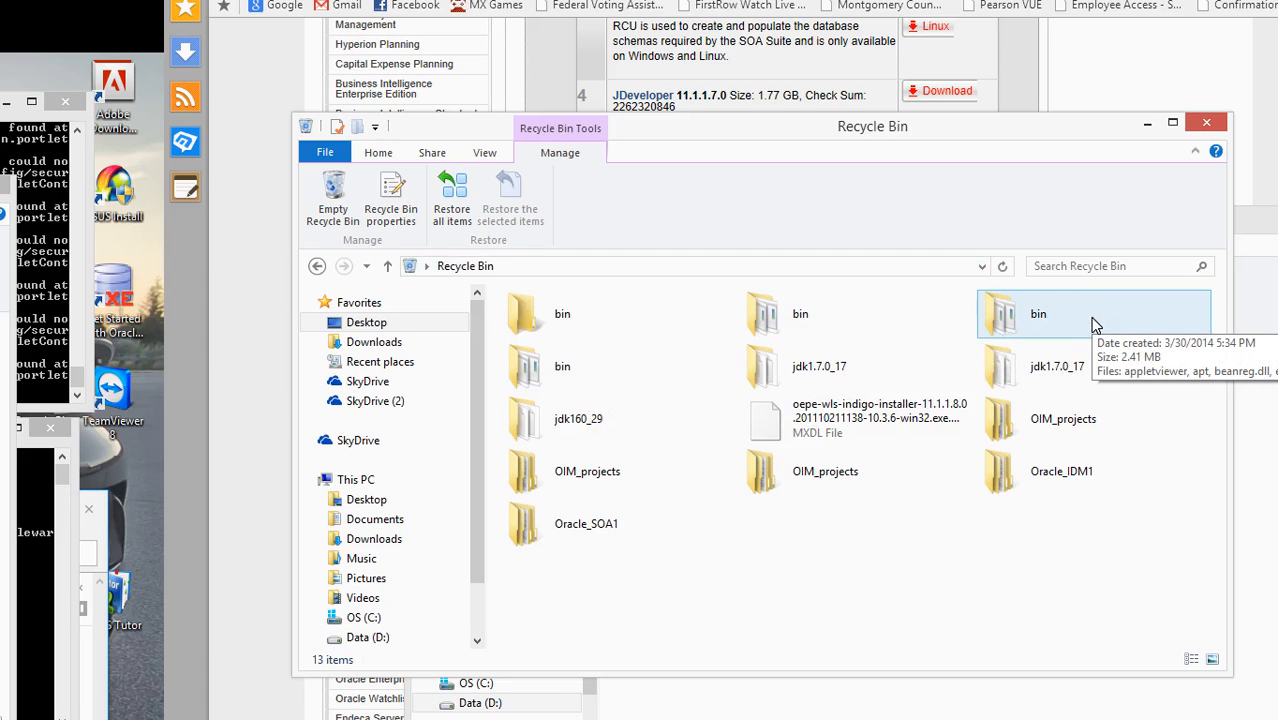
{"action": "left_click", "coordinate": [612, 315]}
{"action": "mouse_move", "coordinate": [612, 316]}
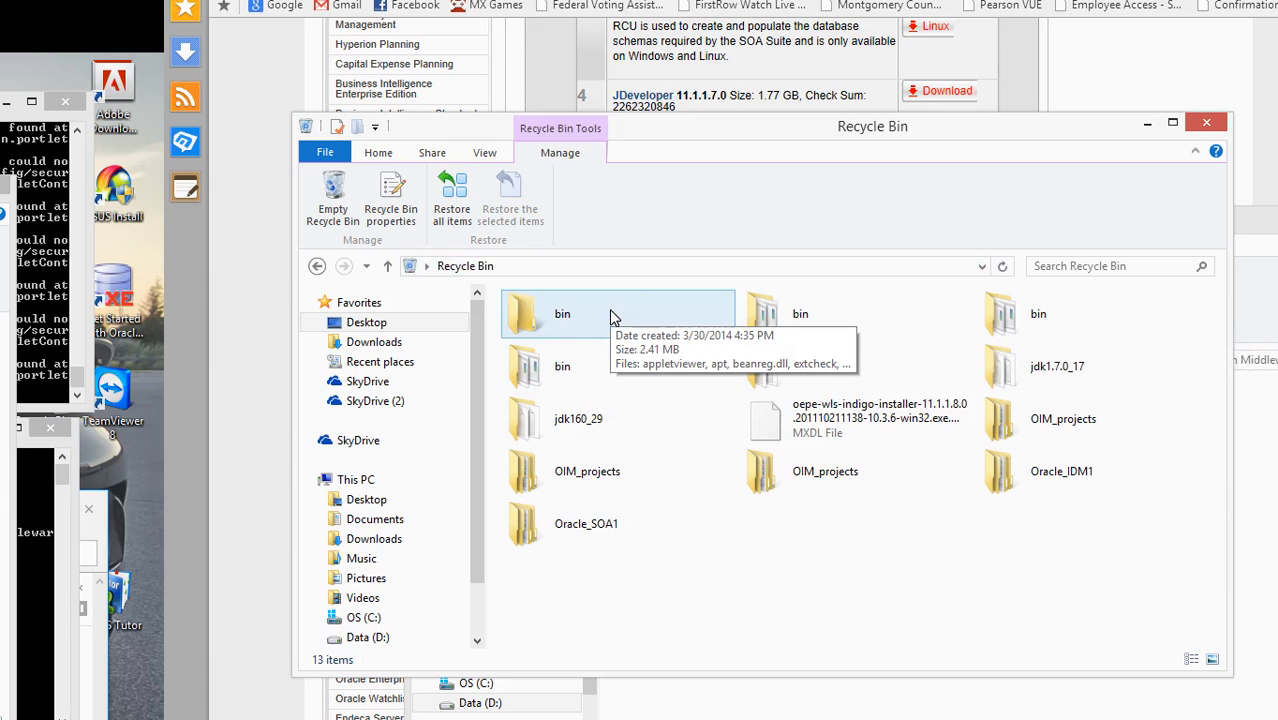
{"action": "left_click", "coordinate": [777, 316]}
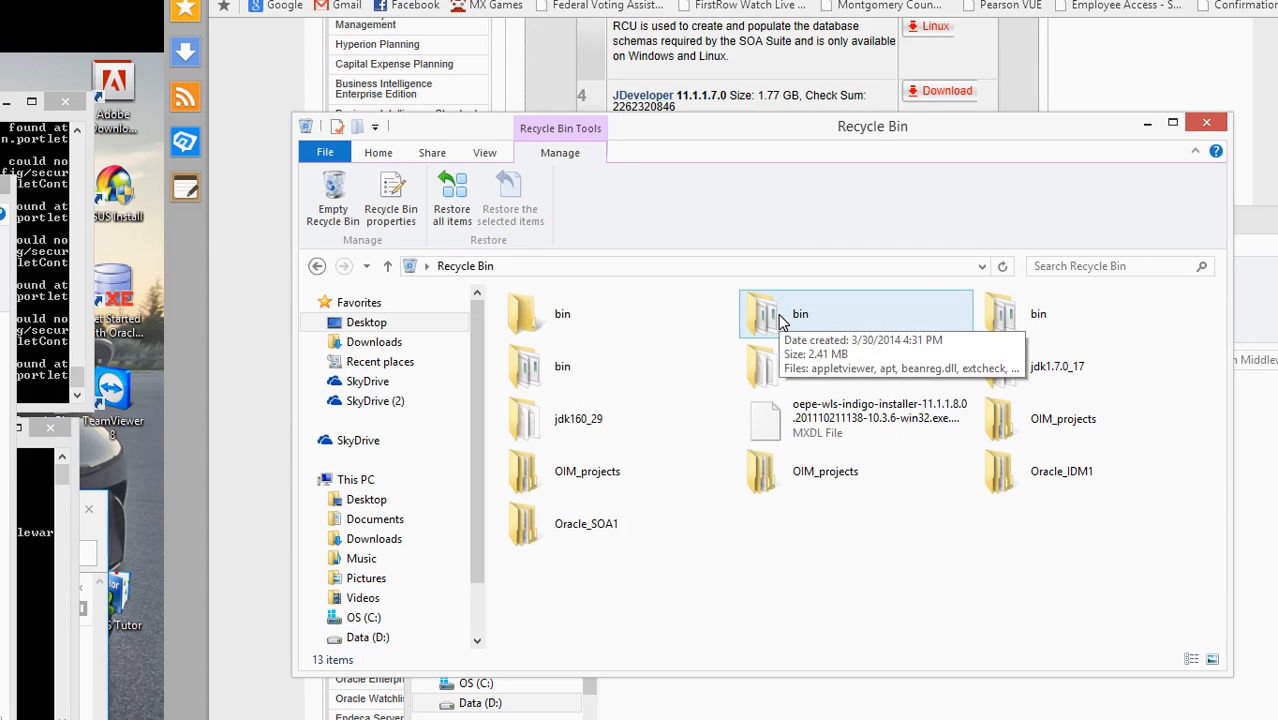
{"action": "right_click", "coordinate": [780, 320]}
{"action": "left_click", "coordinate": [812, 331]}
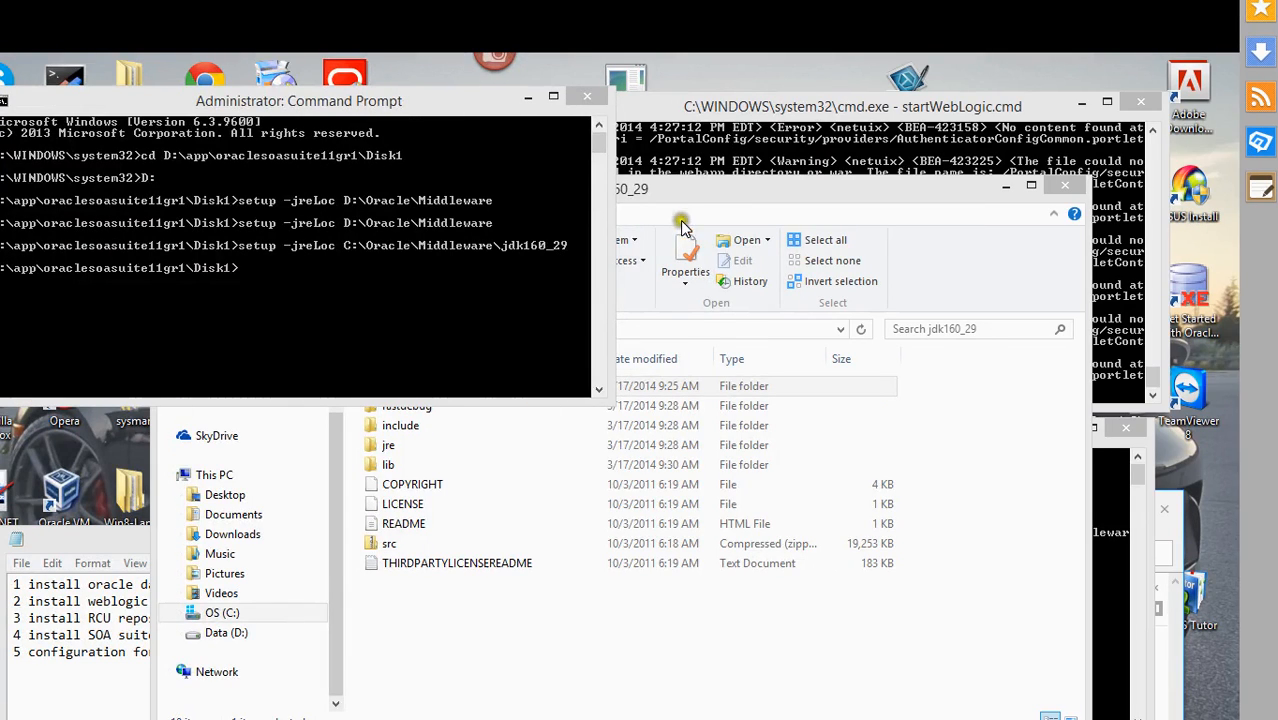
Rearrange the jdk160_29, OIAM installation steps and startWebLogic windows so the command prompt, notes and folder are accessible.
{"action": "left_click_drag", "start_coordinate": [688, 190], "coordinate": [670, 508]}
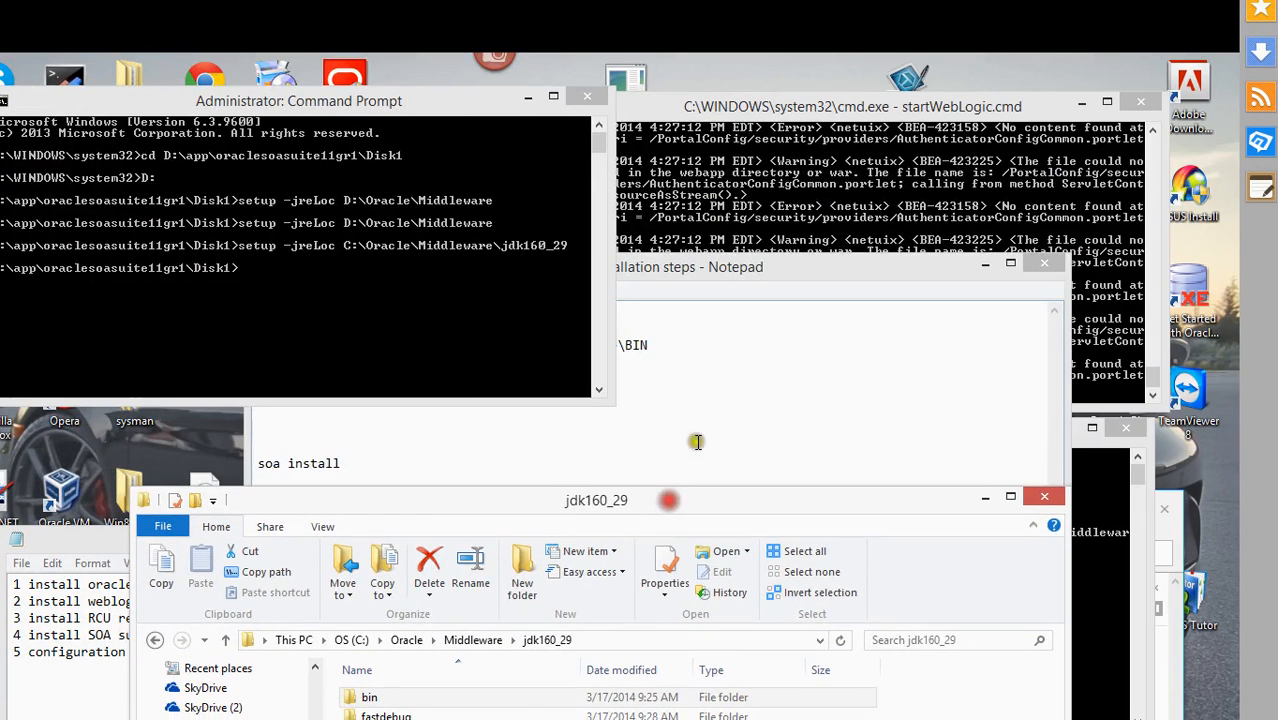
{"action": "left_click_drag", "start_coordinate": [748, 273], "coordinate": [602, 485]}
{"action": "left_click_drag", "start_coordinate": [718, 106], "coordinate": [783, 114]}
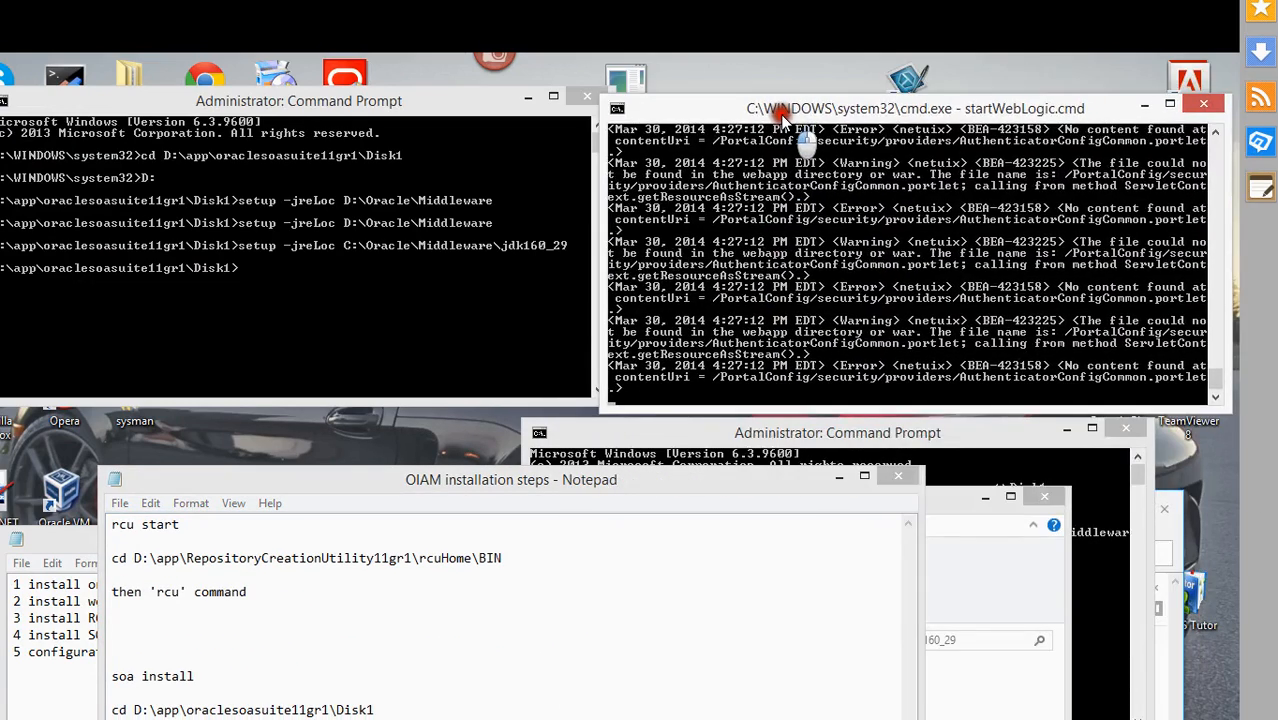
{"action": "left_click", "coordinate": [388, 492]}
{"action": "left_click_drag", "start_coordinate": [388, 492], "coordinate": [612, 398]}
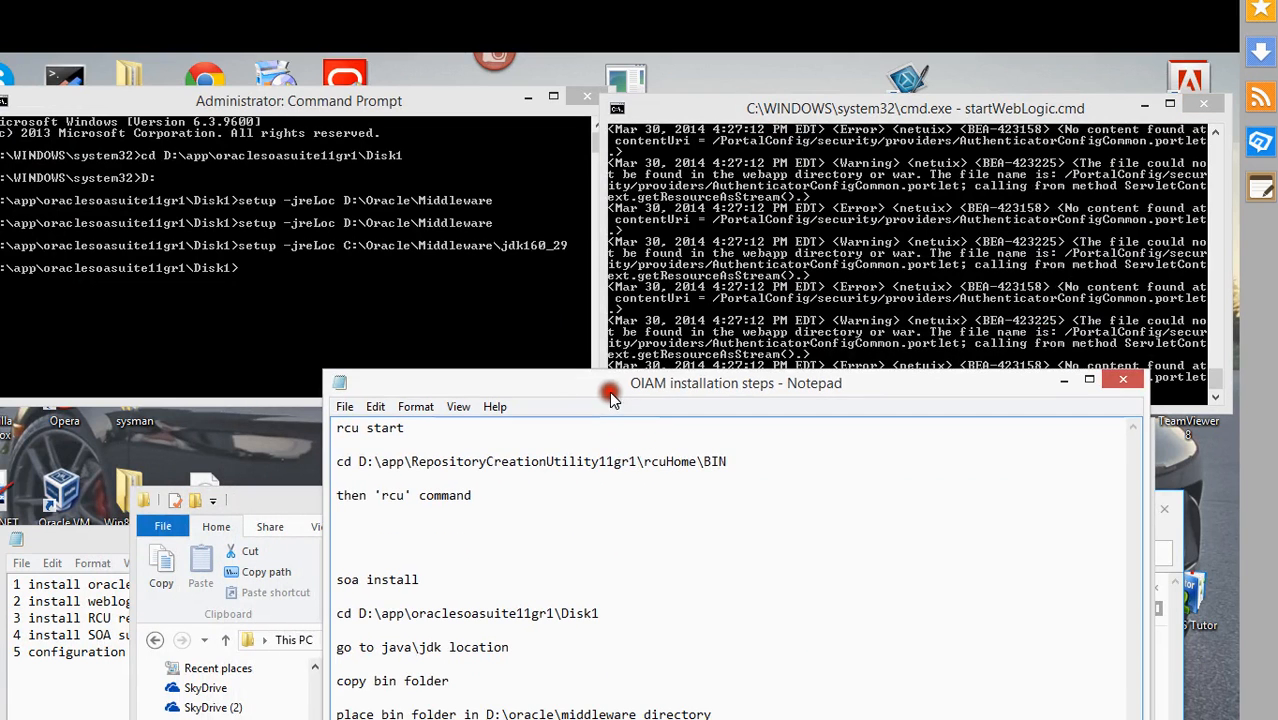
{"action": "left_click_drag", "start_coordinate": [304, 513], "coordinate": [288, 222]}
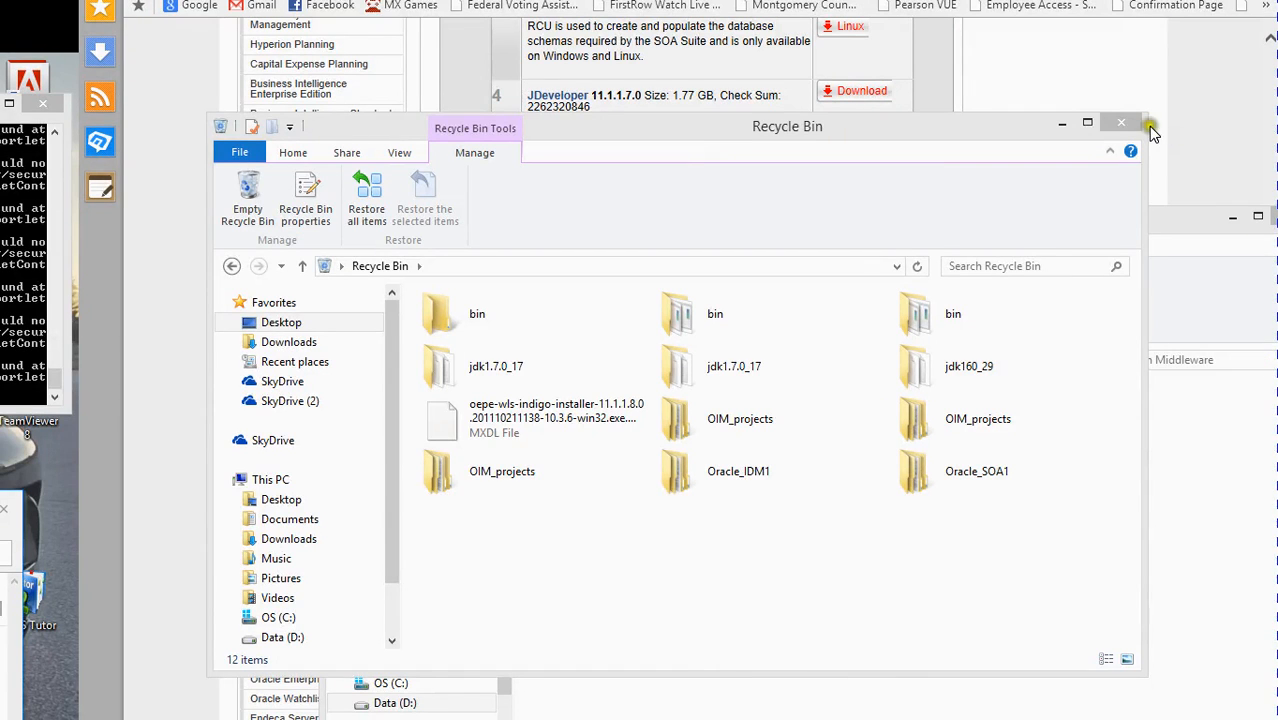
Close the Recycle Bin window, move the jdk160_29 window lower and bring the Middleware window over beside the command prompts.
{"action": "left_click", "coordinate": [1120, 126]}
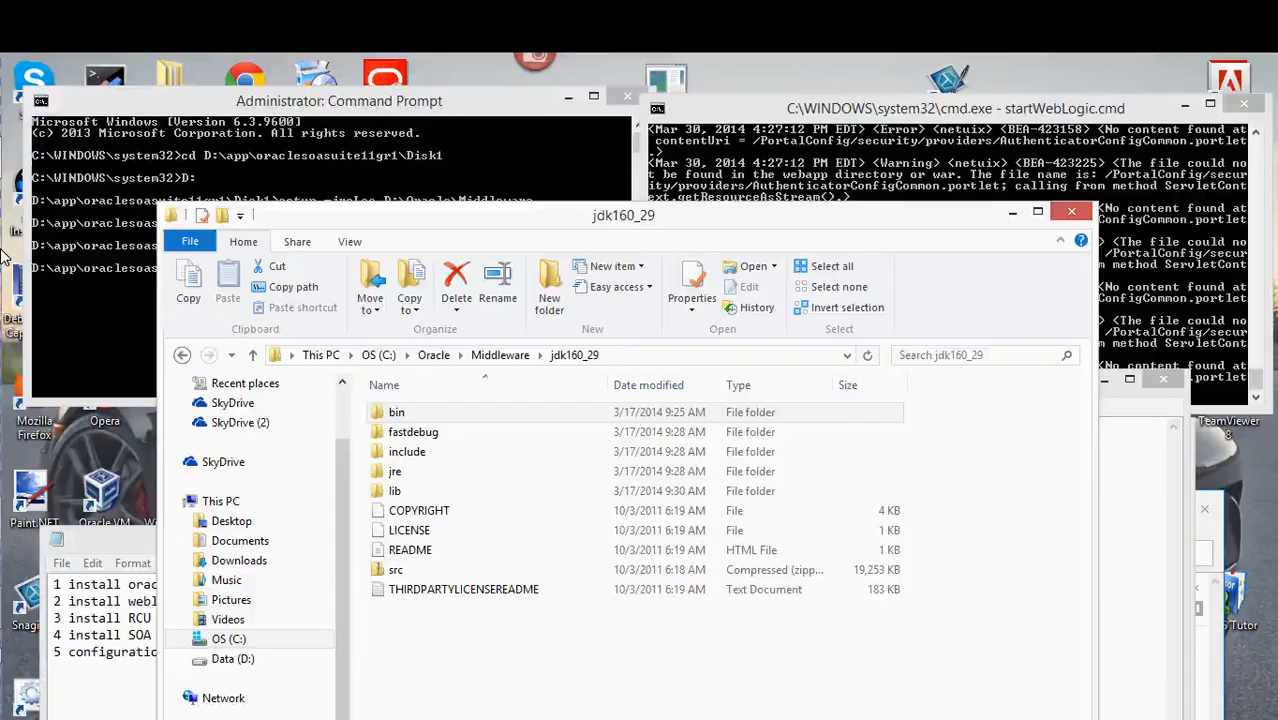
{"action": "left_click_drag", "start_coordinate": [508, 213], "coordinate": [566, 461]}
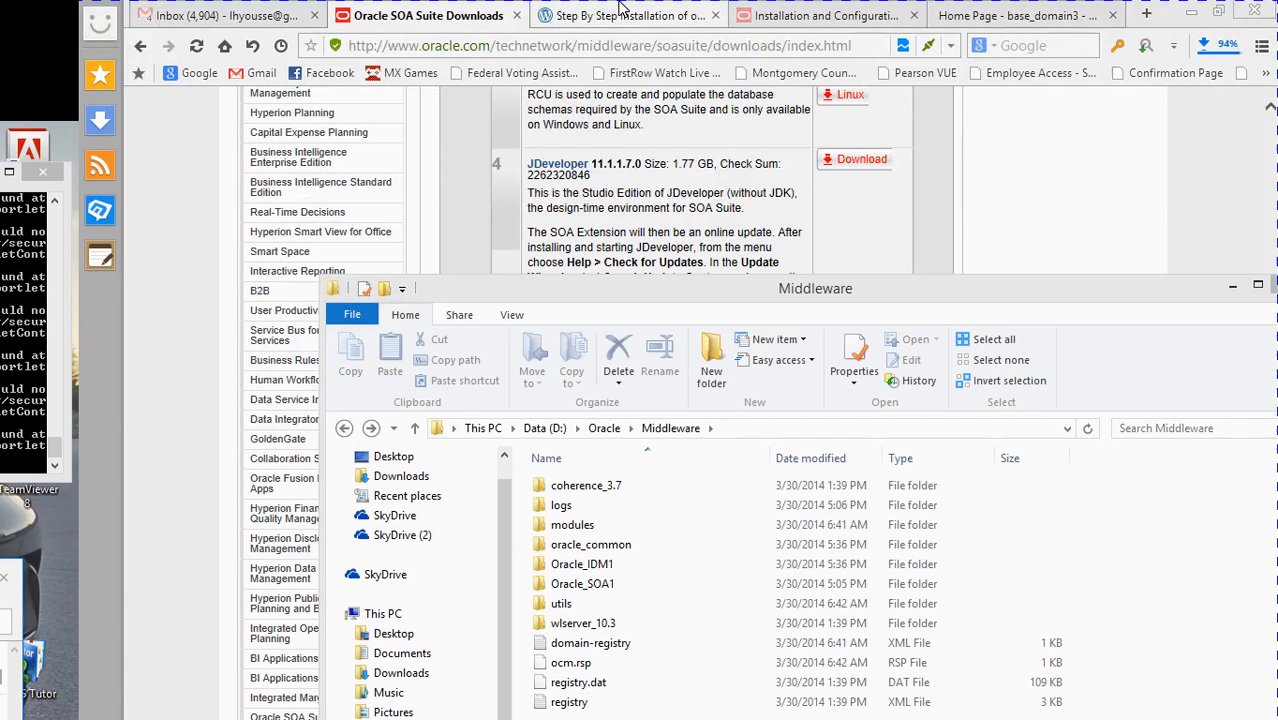
{"action": "left_click_drag", "start_coordinate": [777, 290], "coordinate": [17, 243]}
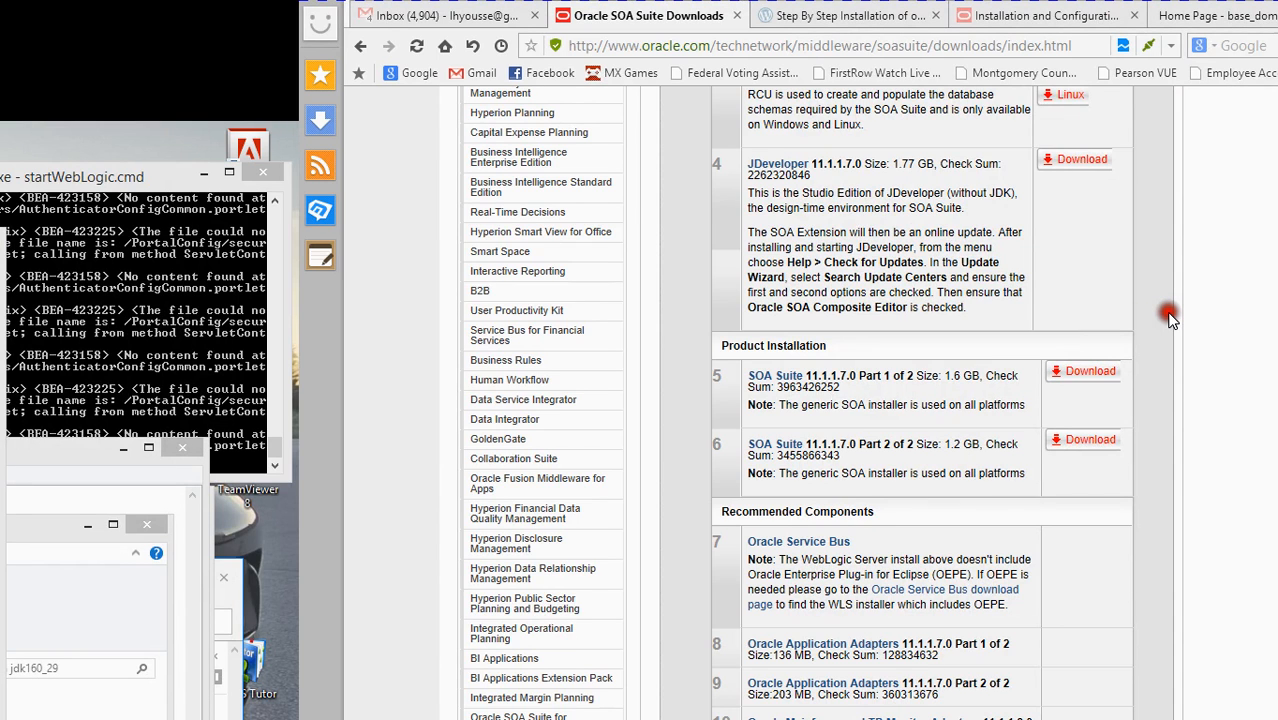
{"action": "scroll", "coordinate": [1062, 443], "scroll_direction": "up", "scroll_amount": 3}
{"action": "scroll", "coordinate": [1064, 449], "scroll_direction": "down", "scroll_amount": 4}
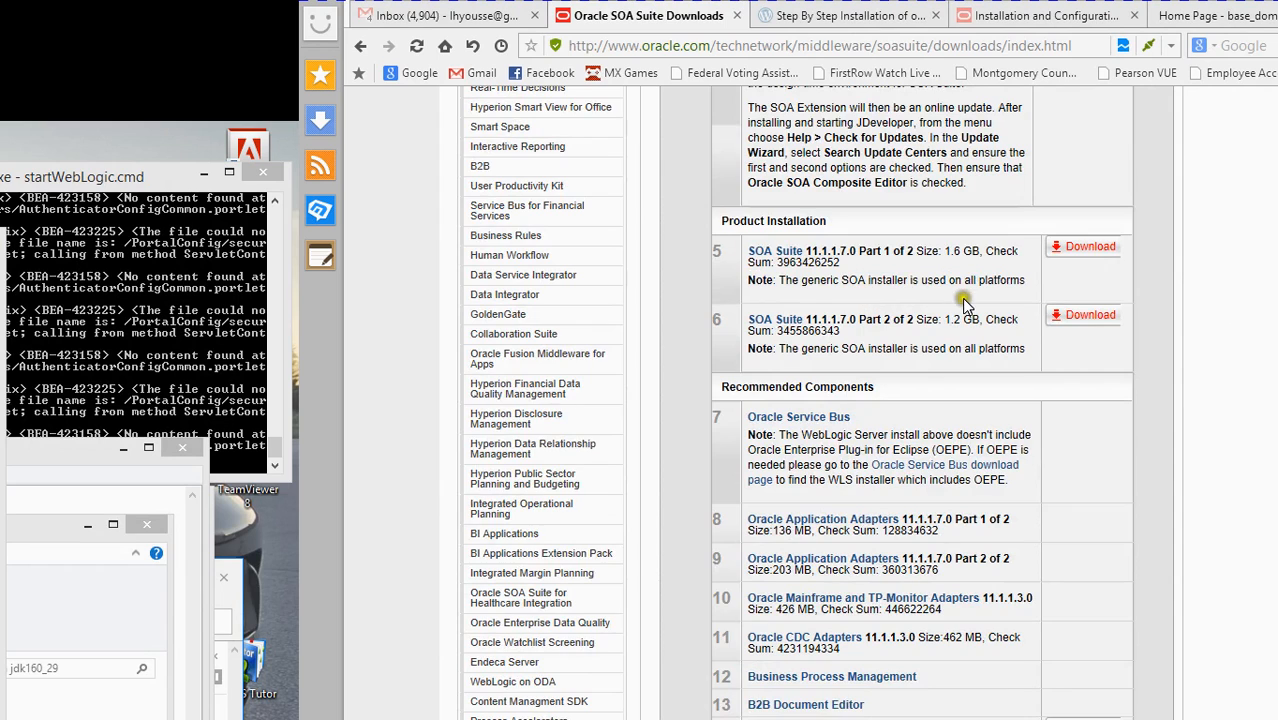
{"action": "scroll", "coordinate": [961, 298], "scroll_direction": "up", "scroll_amount": 3}
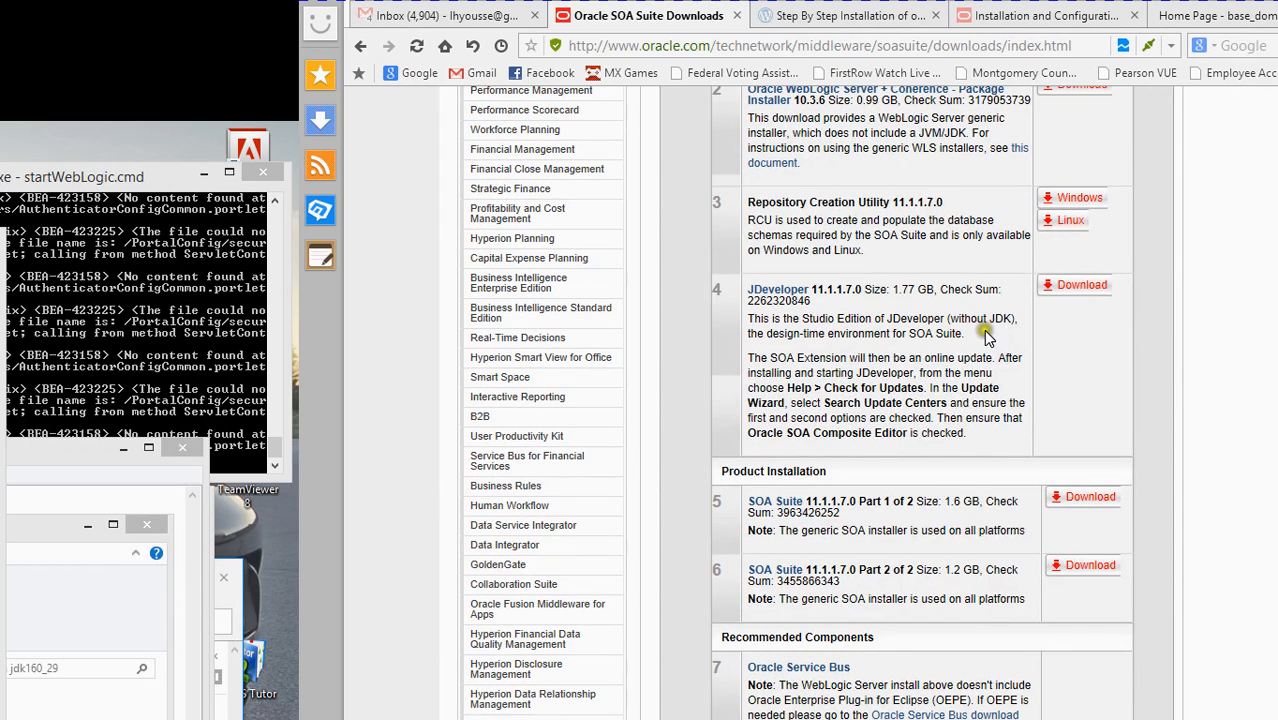
{"action": "scroll", "coordinate": [905, 240], "scroll_direction": "up", "scroll_amount": 3}
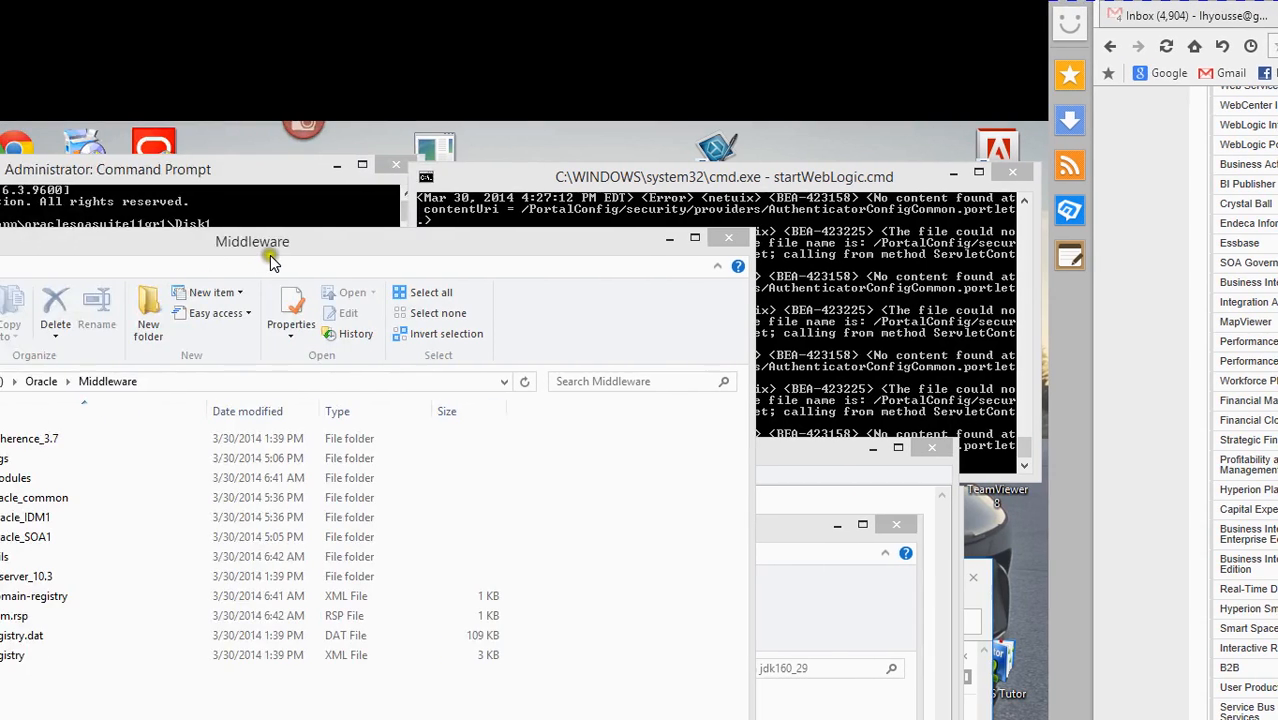
Move the Middleware folder window onto the other monitor and proceed past the SOA Suite installer's Welcome page.
{"action": "left_click_drag", "start_coordinate": [270, 255], "coordinate": [1084, 195]}
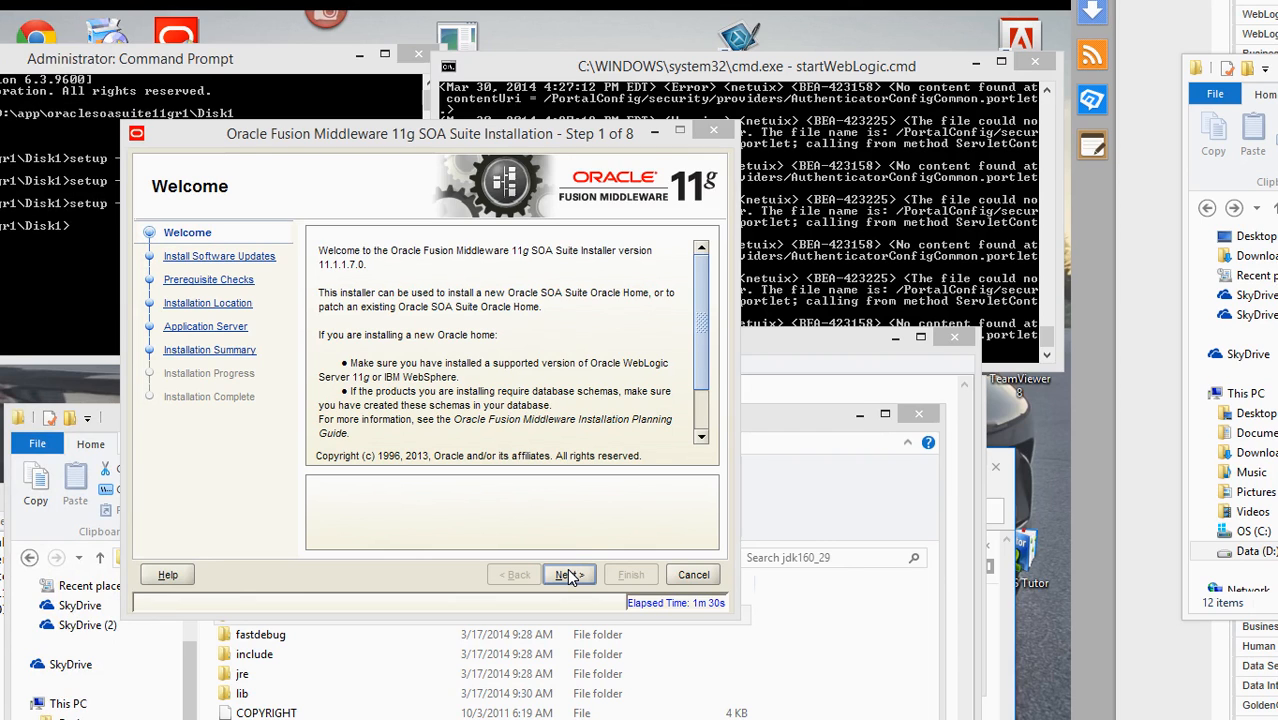
{"action": "left_click", "coordinate": [567, 572]}
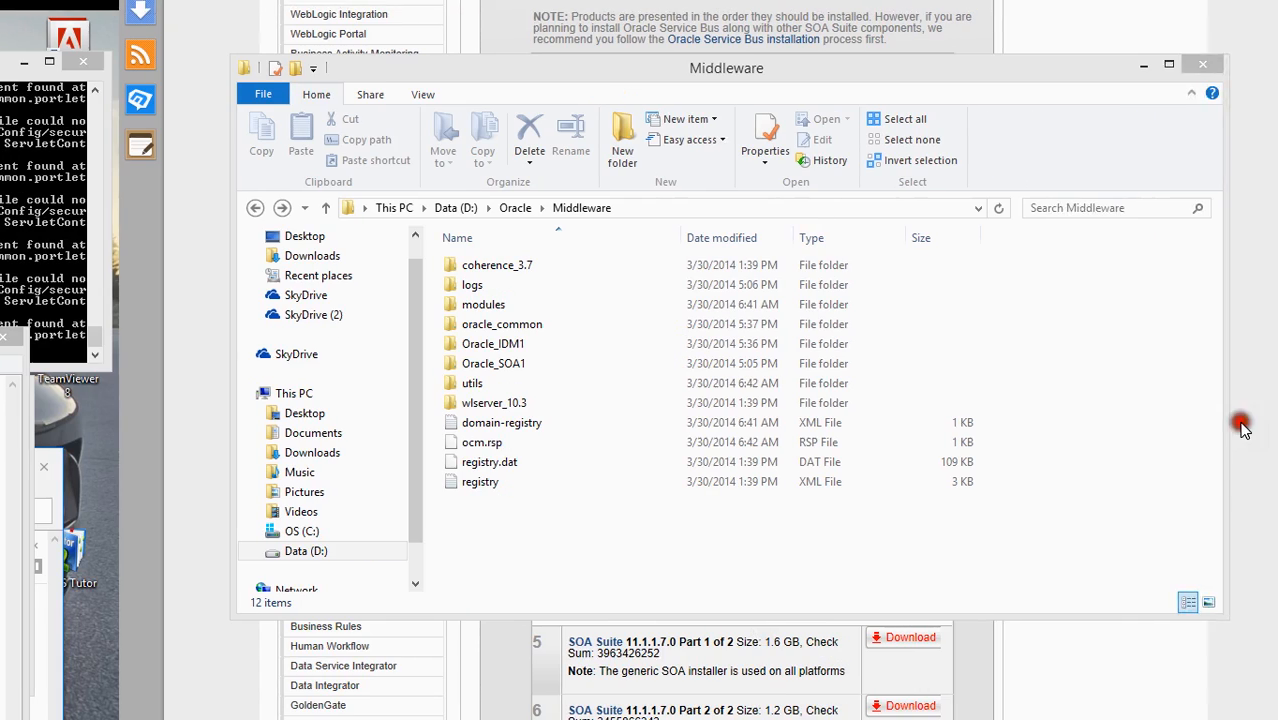
Delete the Oracle_SOA1 folder from D:\Oracle\Middleware.
{"action": "left_click", "coordinate": [547, 364]}
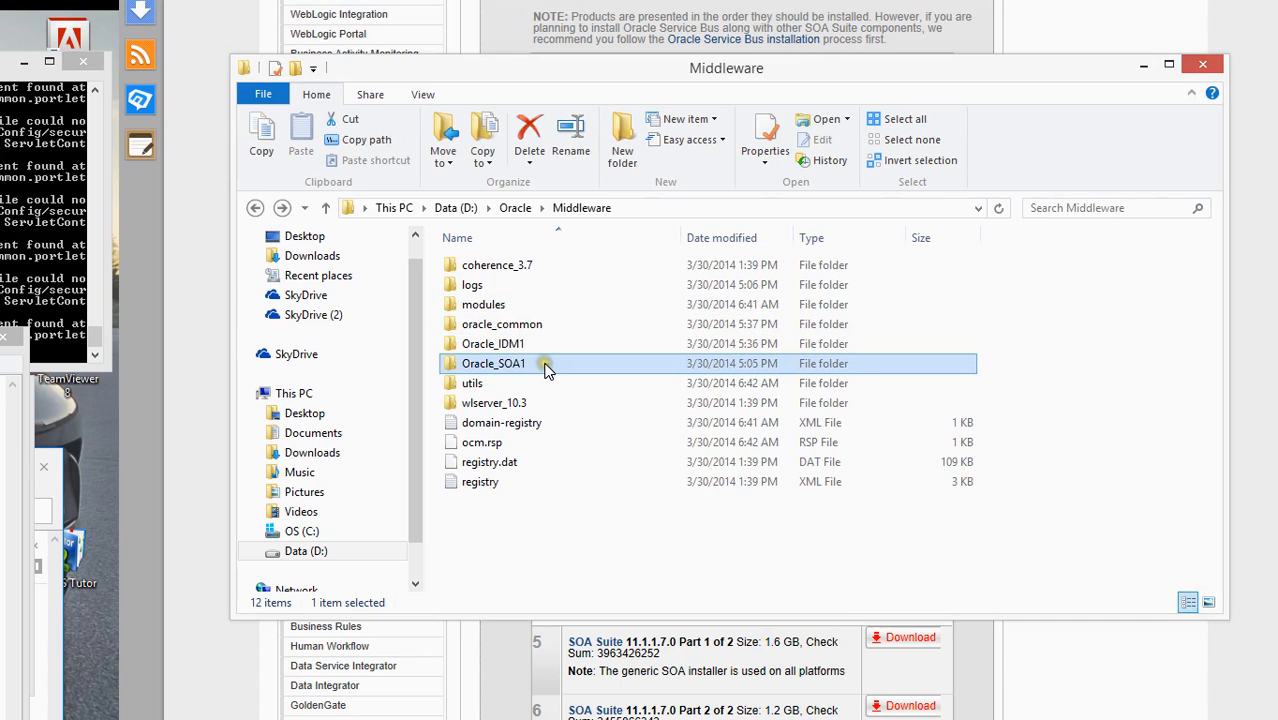
{"action": "right_click", "coordinate": [547, 366]}
{"action": "left_click", "coordinate": [616, 628]}
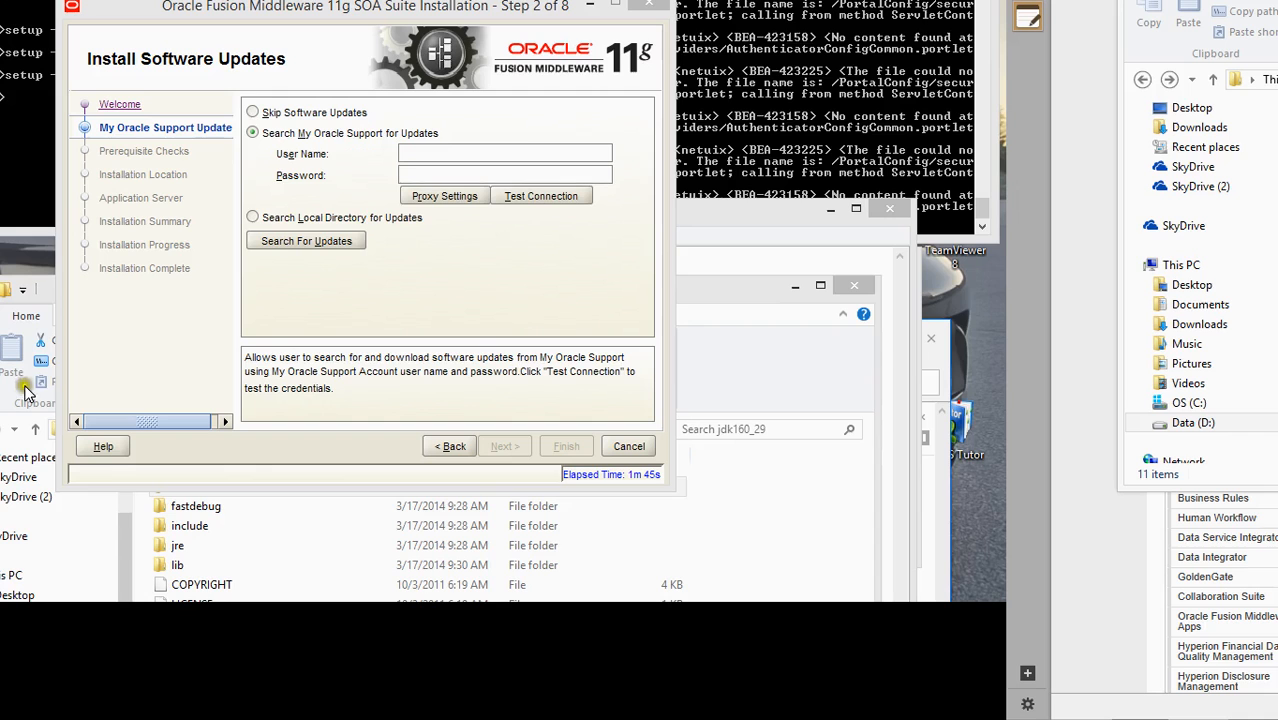
Choose to skip software updates in the SOA Suite installer and continue to the prerequisite checks.
{"action": "left_click", "coordinate": [253, 112]}
{"action": "left_click", "coordinate": [528, 383]}
{"action": "left_click", "coordinate": [505, 446]}
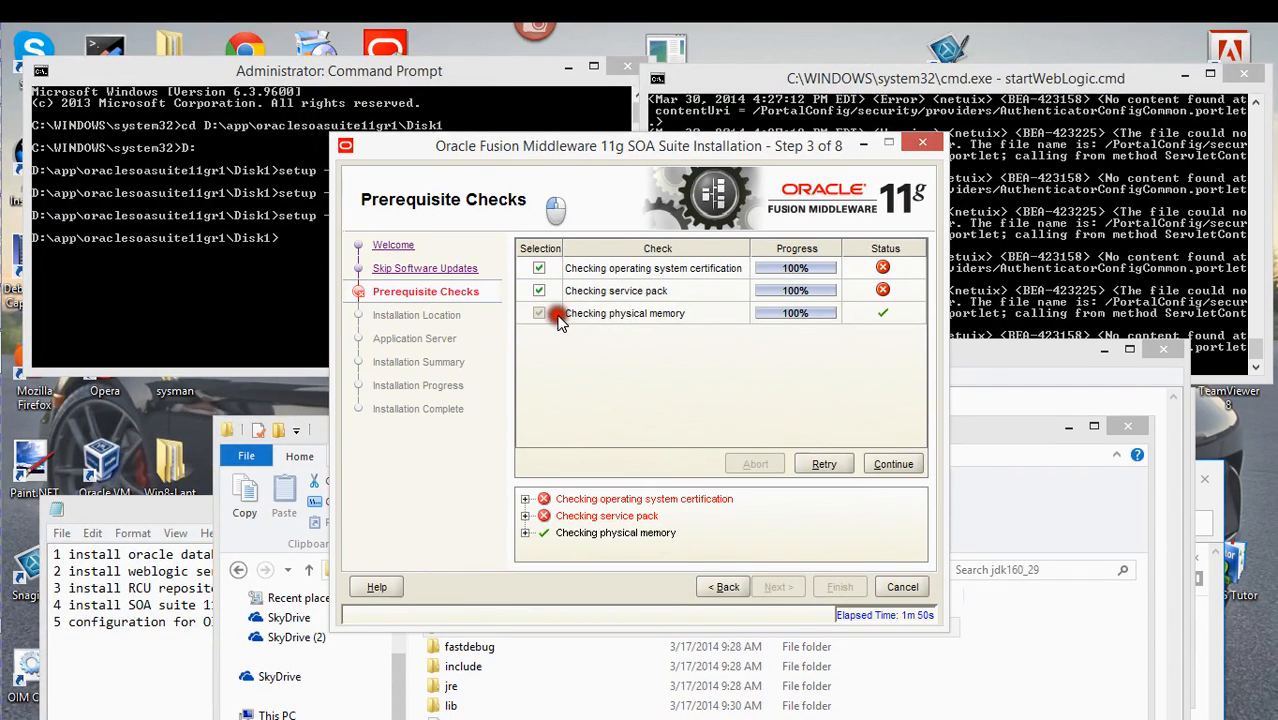
Deselect the service pack and operating system certification checks and continue to the installation location.
{"action": "left_click", "coordinate": [538, 289]}
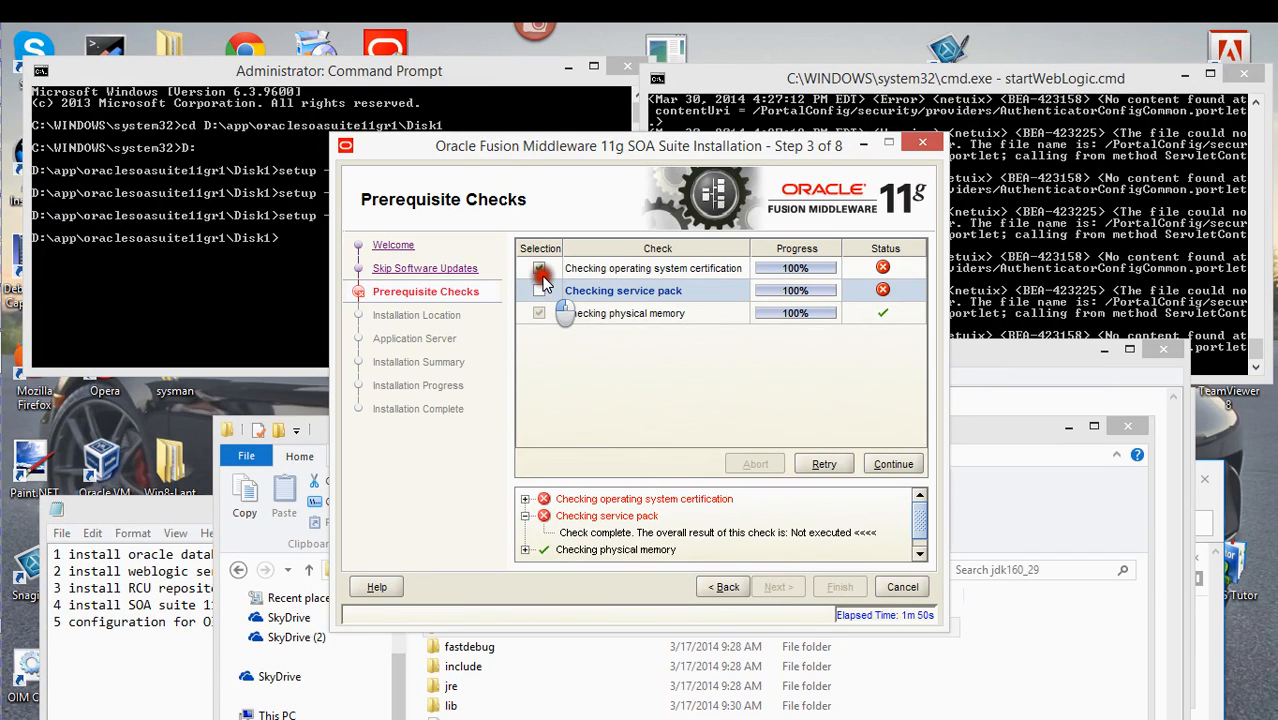
{"action": "left_click", "coordinate": [539, 268]}
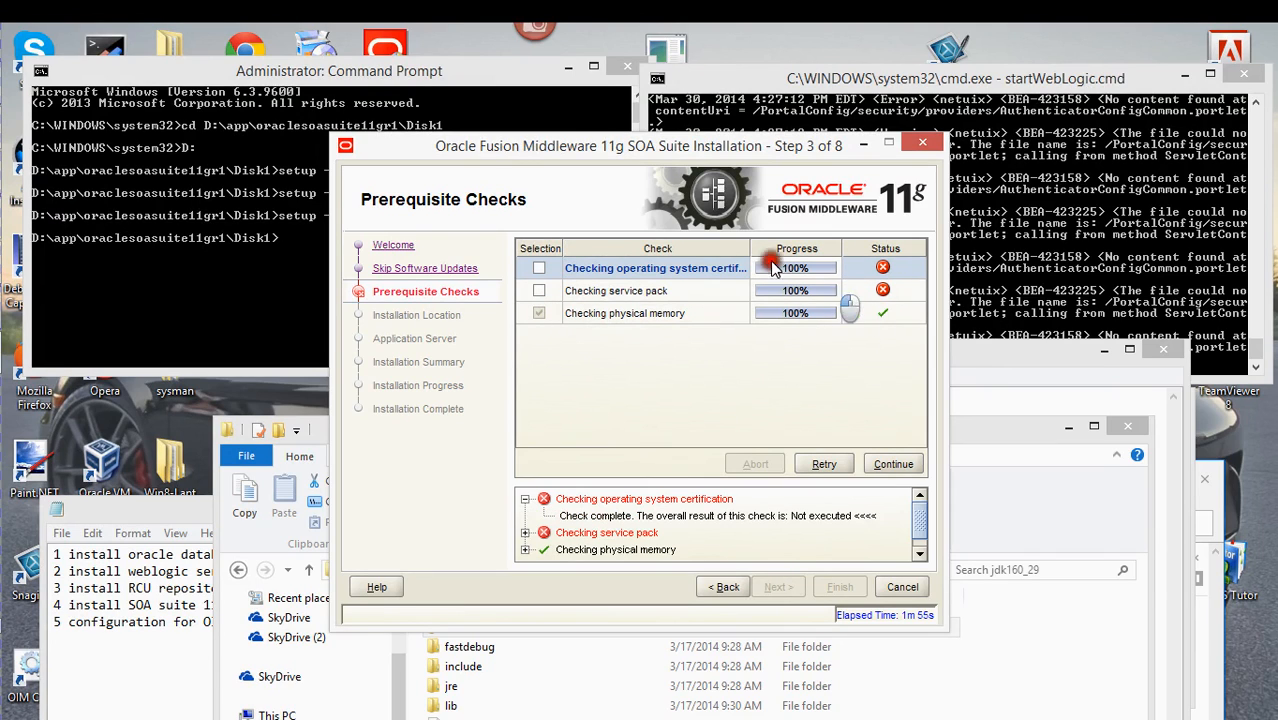
{"action": "left_click", "coordinate": [628, 266]}
{"action": "left_click", "coordinate": [606, 290]}
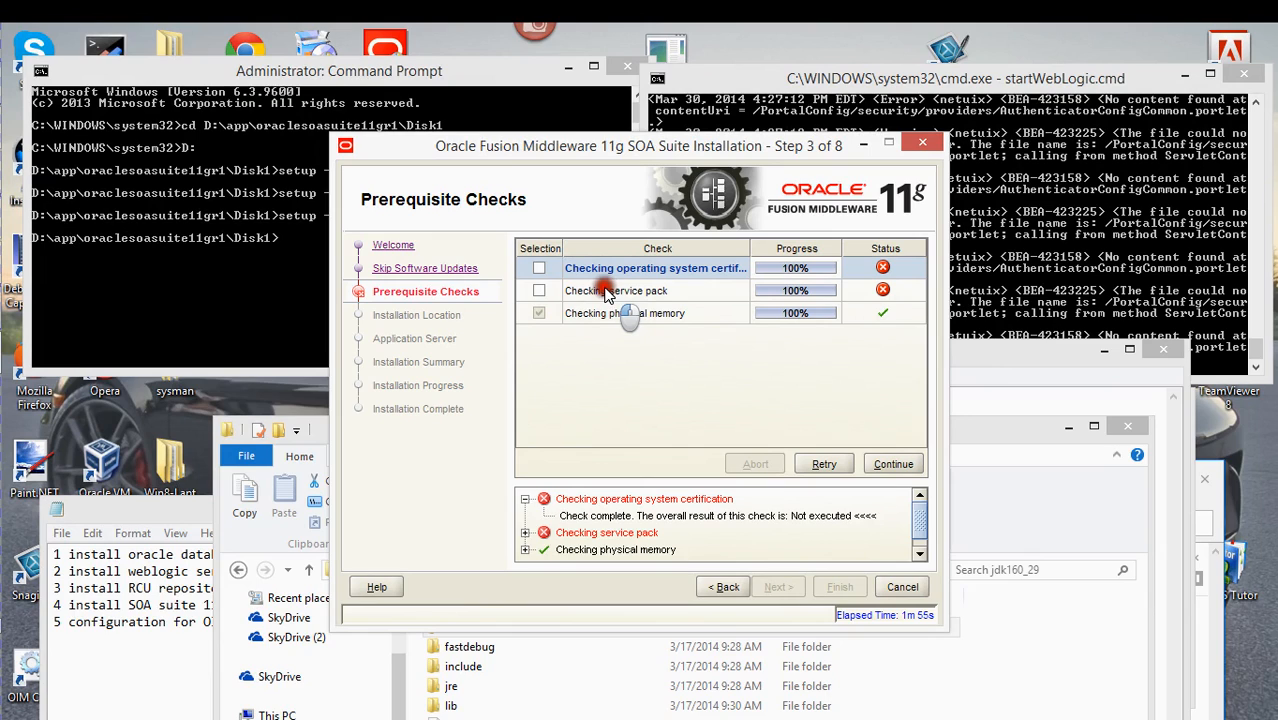
{"action": "left_click", "coordinate": [579, 449]}
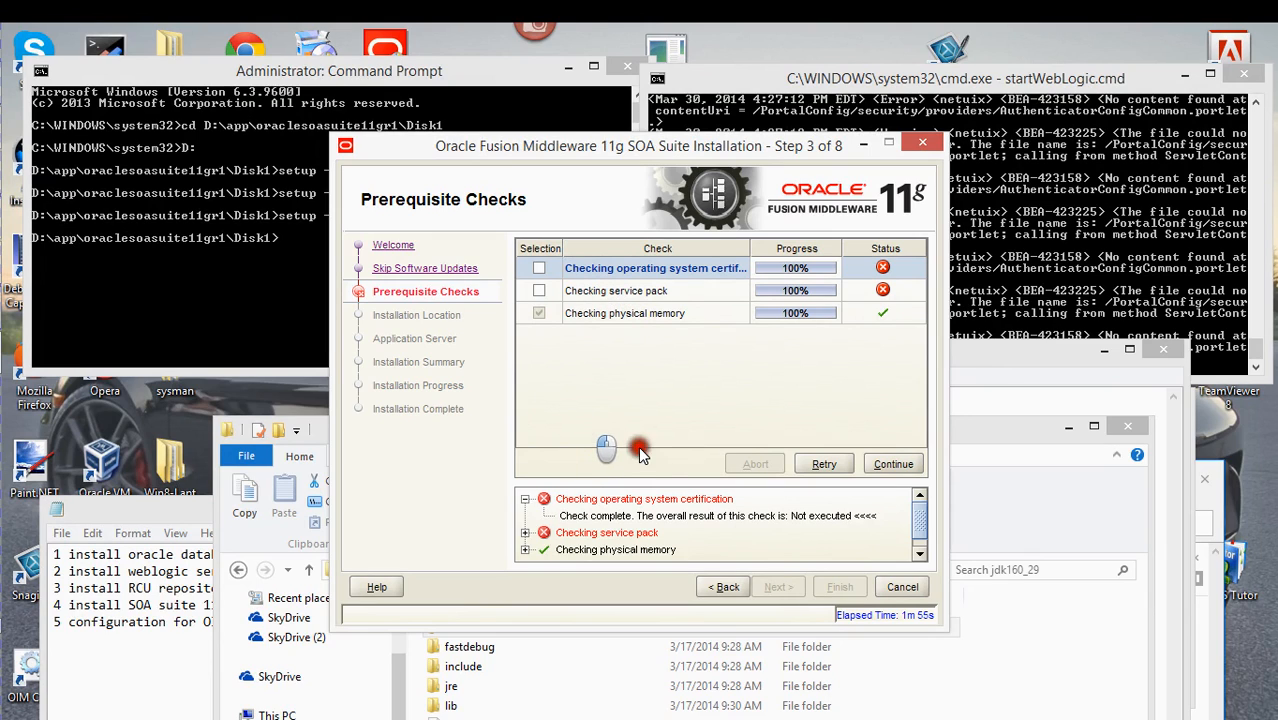
{"action": "left_click", "coordinate": [893, 465]}
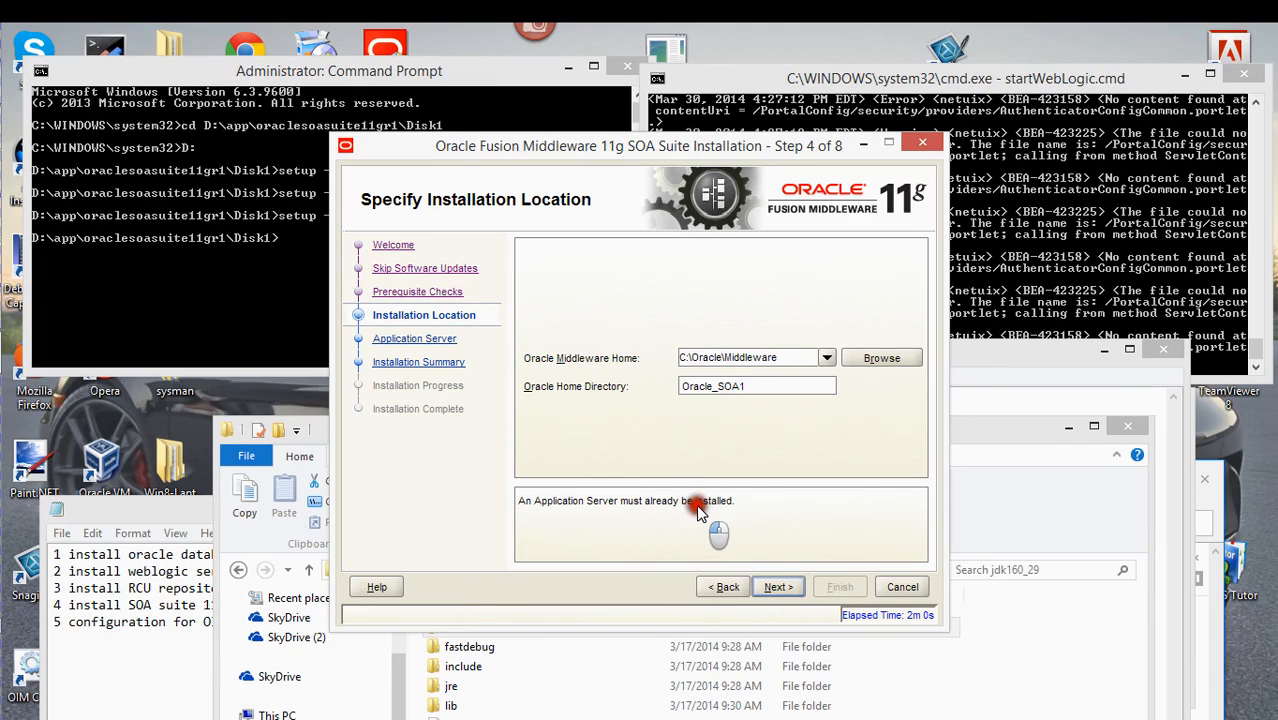
Set the Oracle Middleware Home to D:\Oracle\Middleware, keep Oracle_SOA1 as the Oracle Home Directory, and proceed.
{"action": "left_click", "coordinate": [826, 357]}
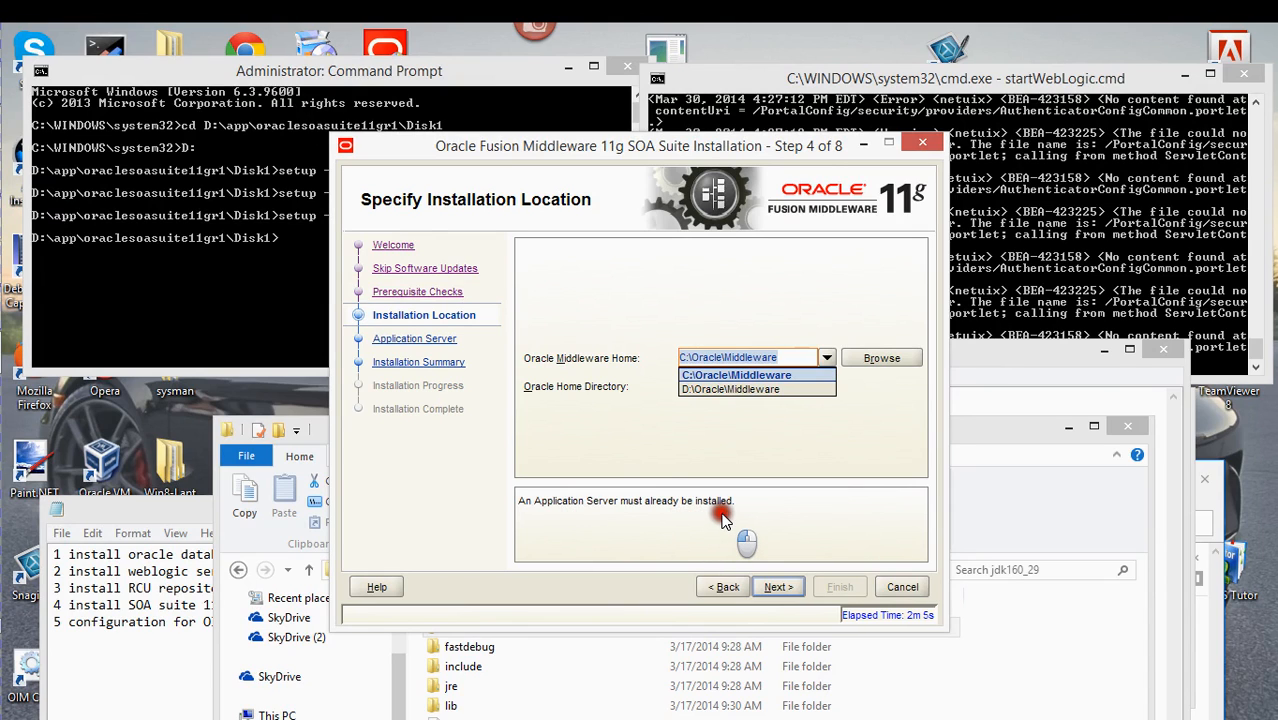
{"action": "left_click", "coordinate": [810, 389]}
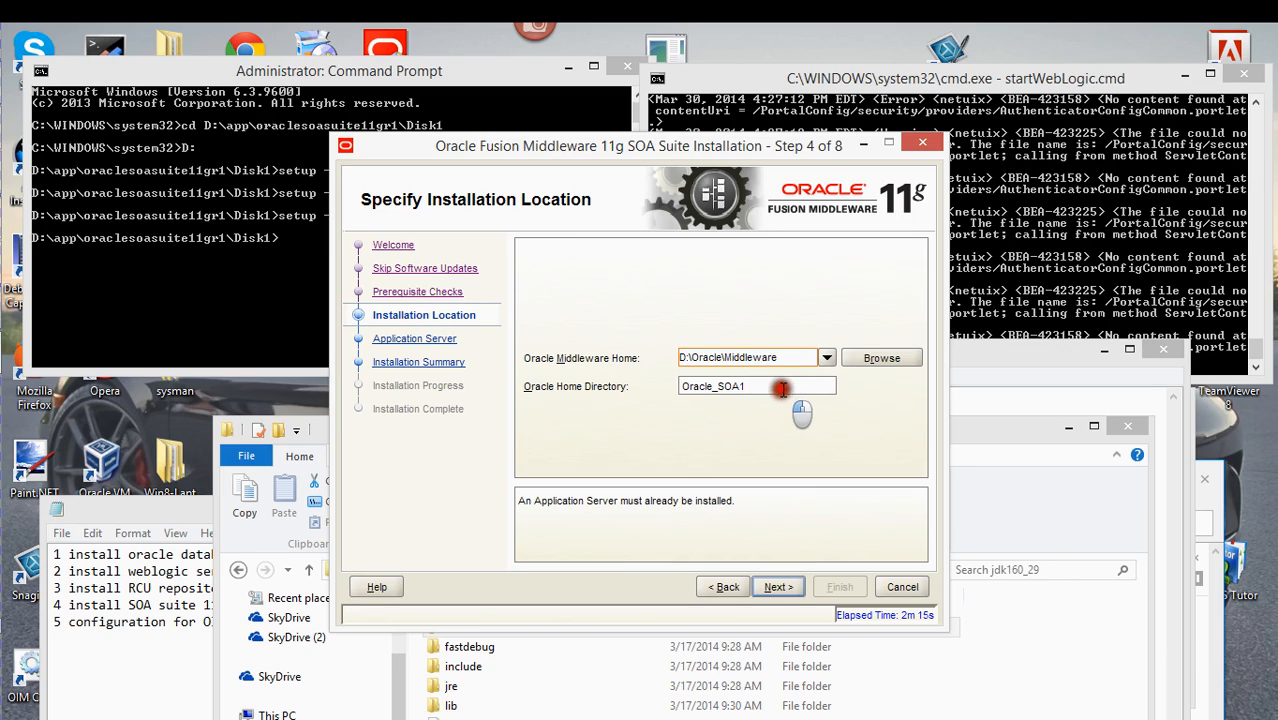
{"action": "left_click", "coordinate": [779, 588]}
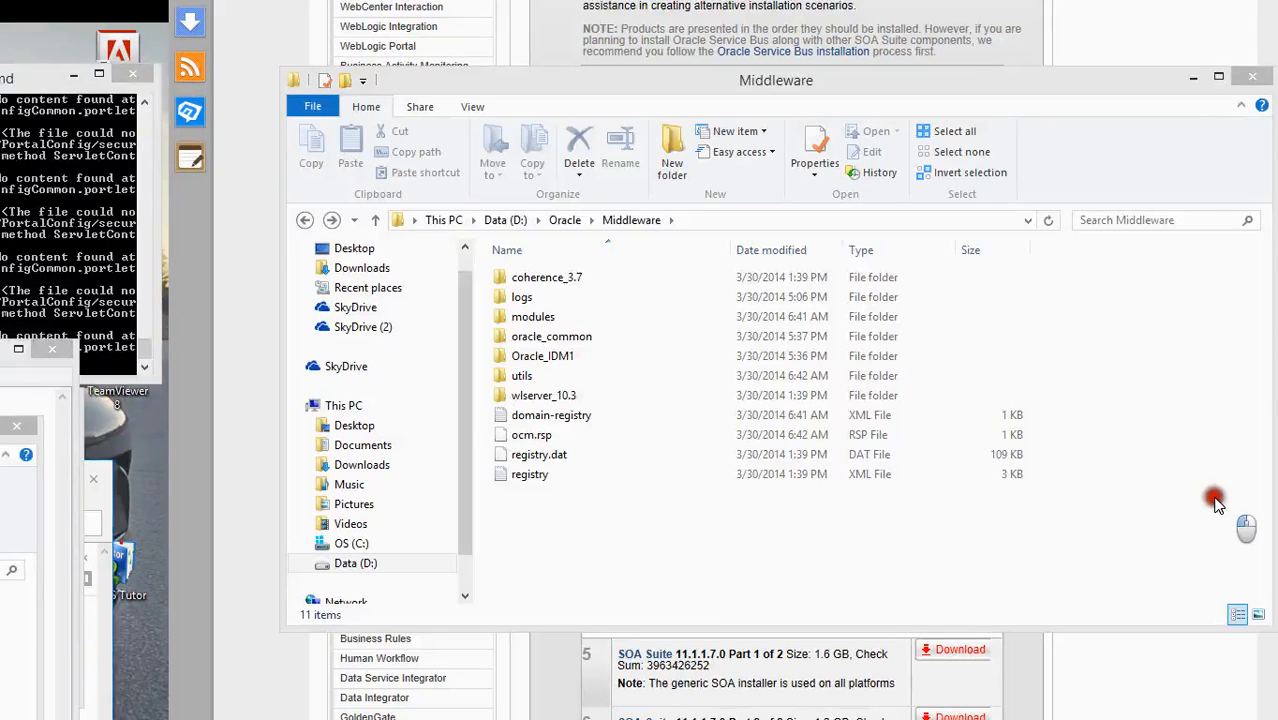
Check the Middleware folder's contents, then accept WebLogic Server as the application server and proceed to the installation summary.
{"action": "left_click", "coordinate": [545, 357]}
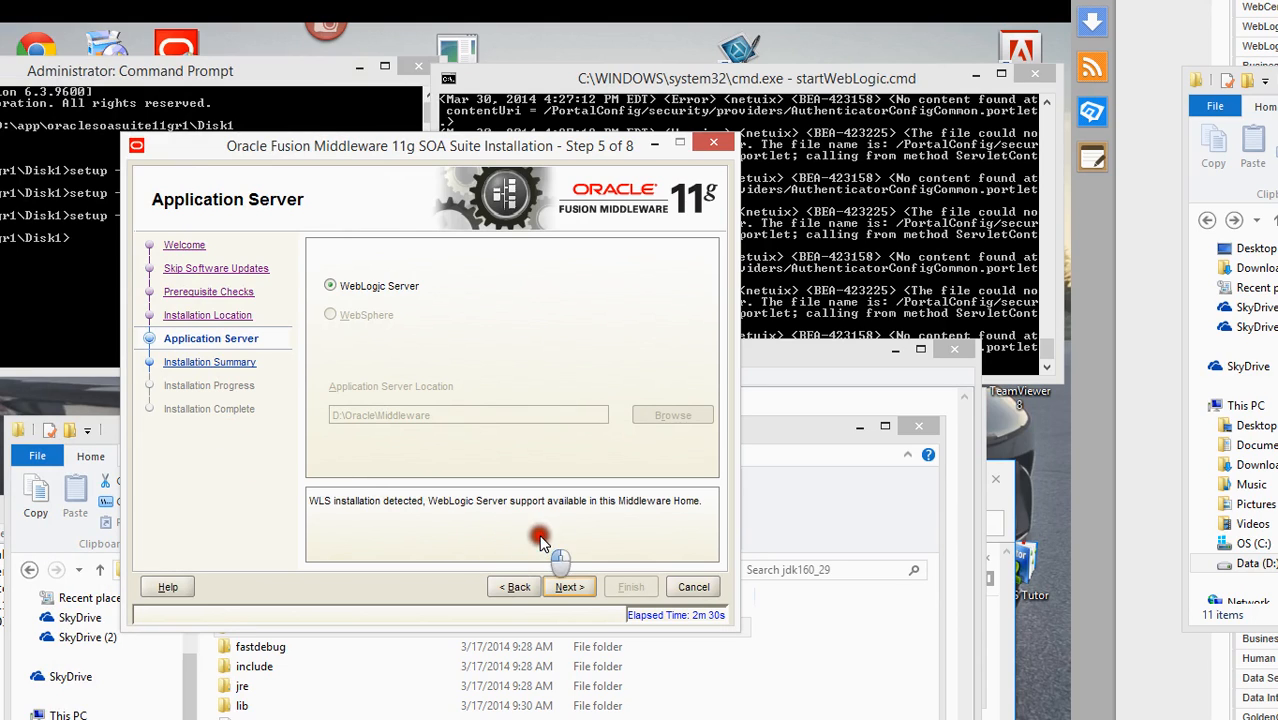
{"action": "left_click", "coordinate": [567, 592]}
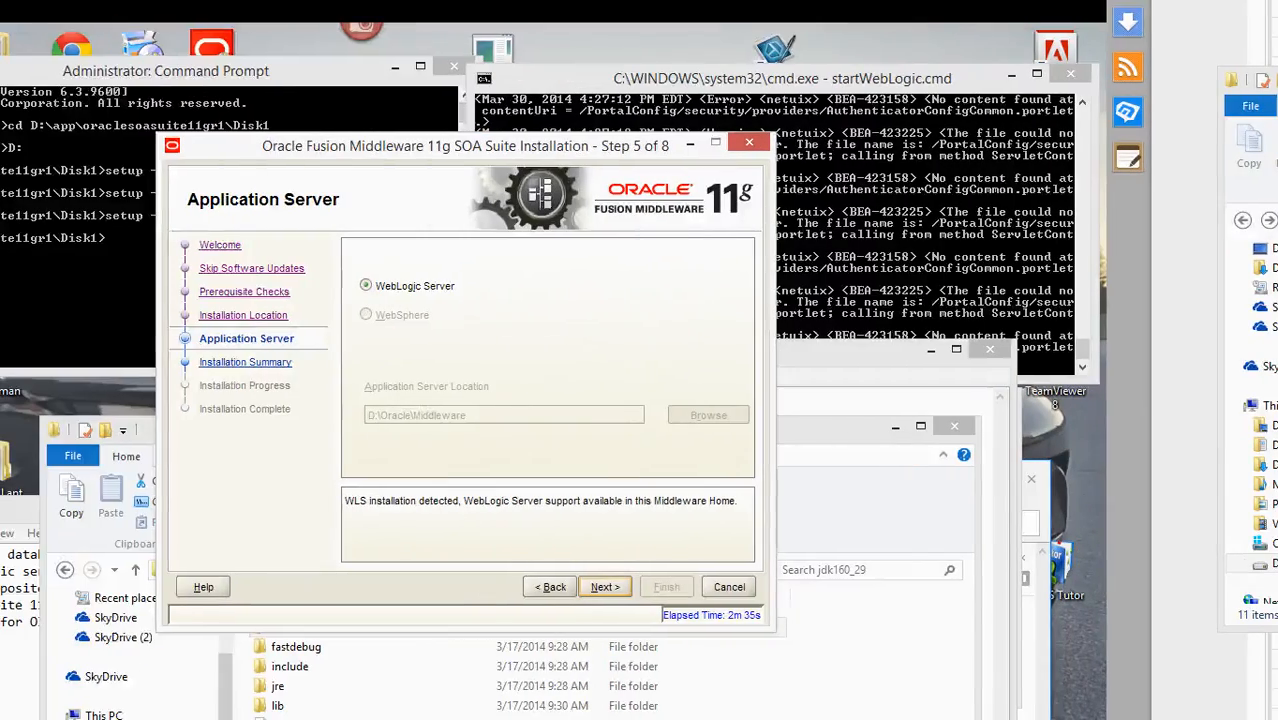
{"action": "left_click", "coordinate": [110, 508]}
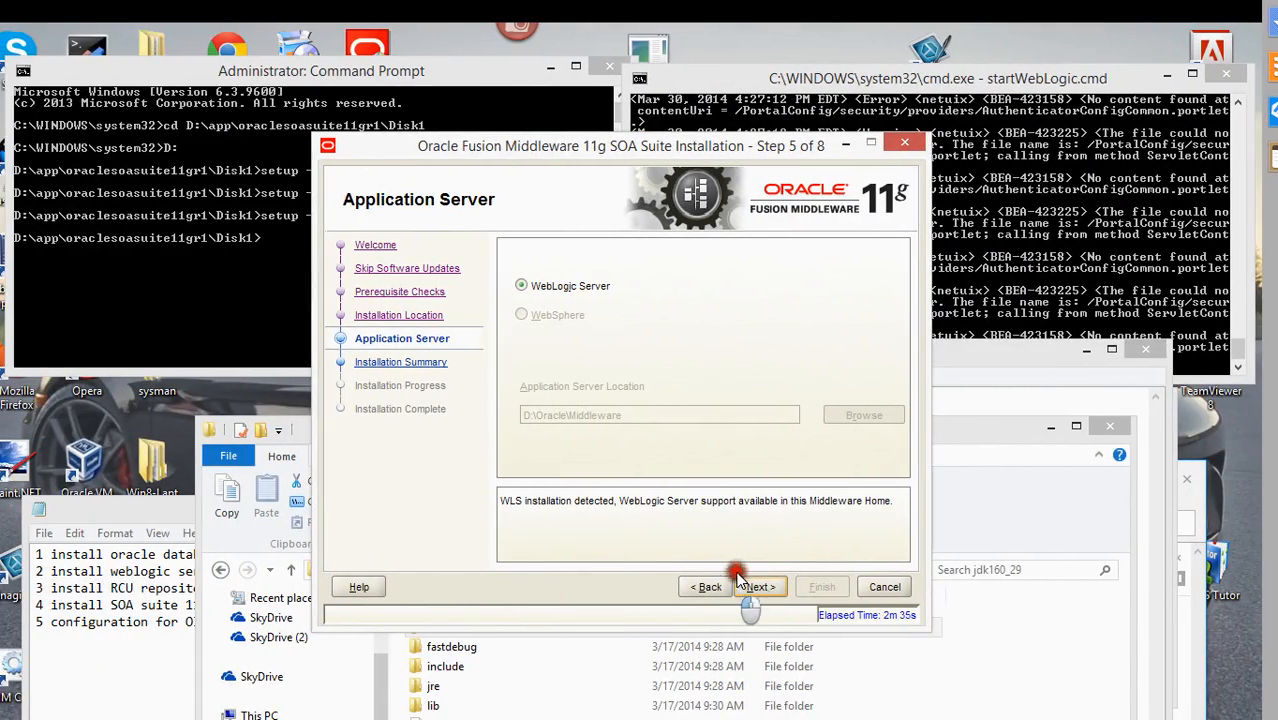
{"action": "left_click", "coordinate": [765, 590]}
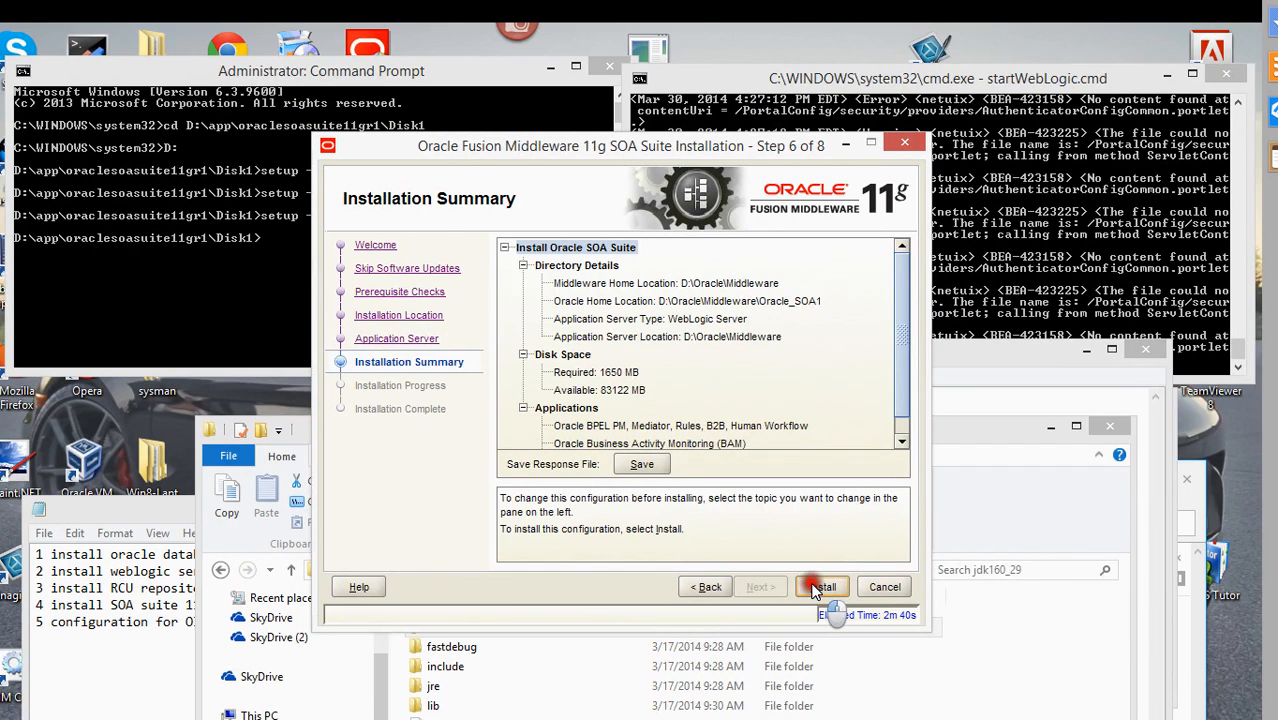
Review the directory, disk space and application details in the installation summary and start the SOA Suite installation.
{"action": "left_click_drag", "start_coordinate": [899, 271], "coordinate": [904, 302]}
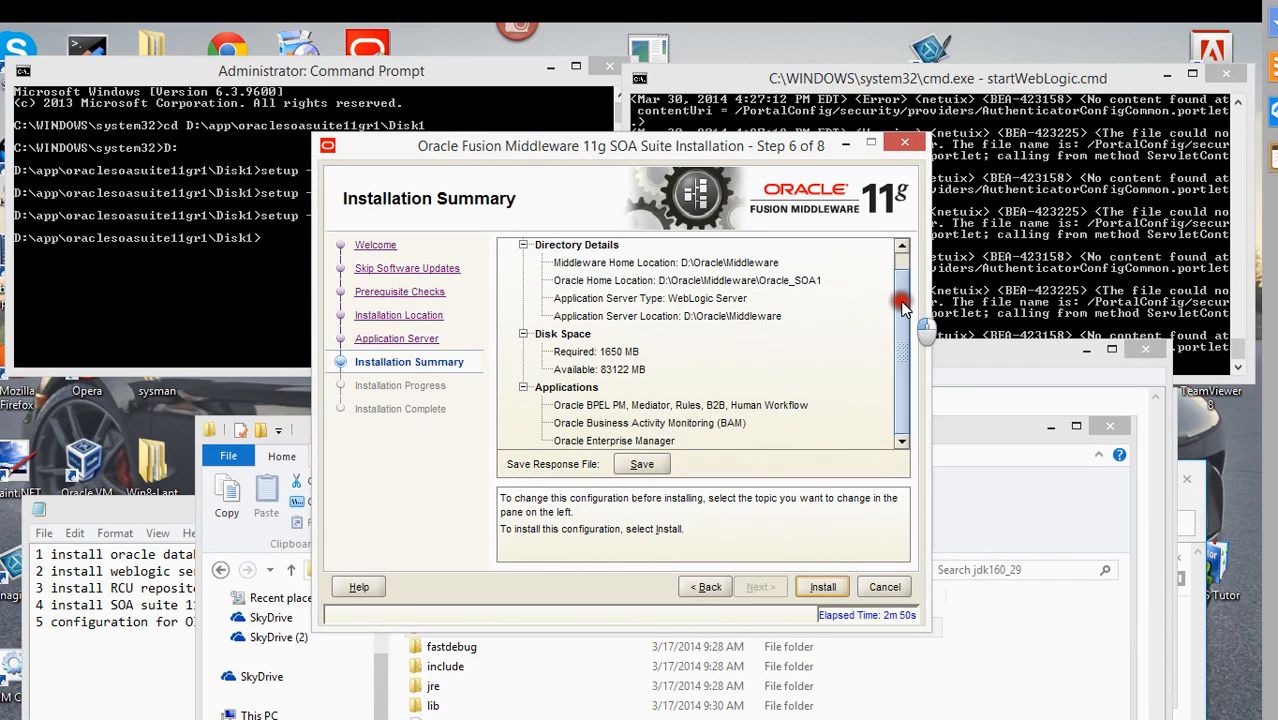
{"action": "left_click", "coordinate": [643, 464]}
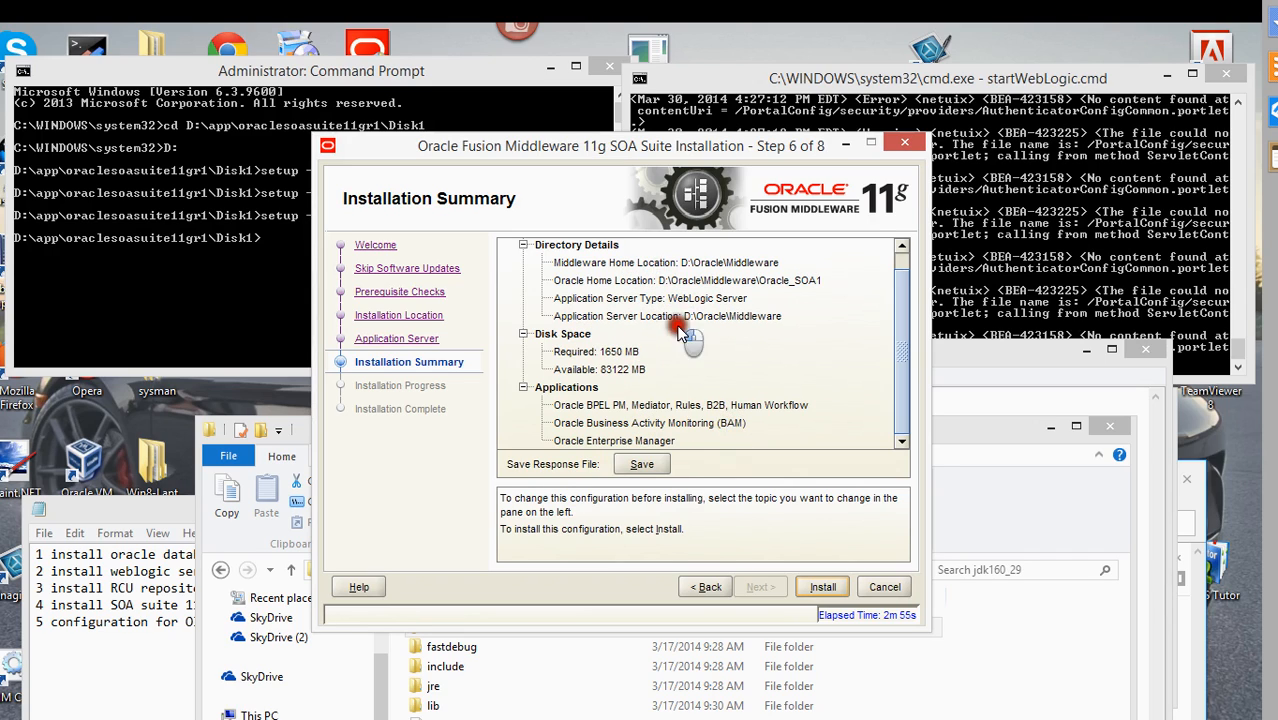
{"action": "left_click", "coordinate": [820, 590]}
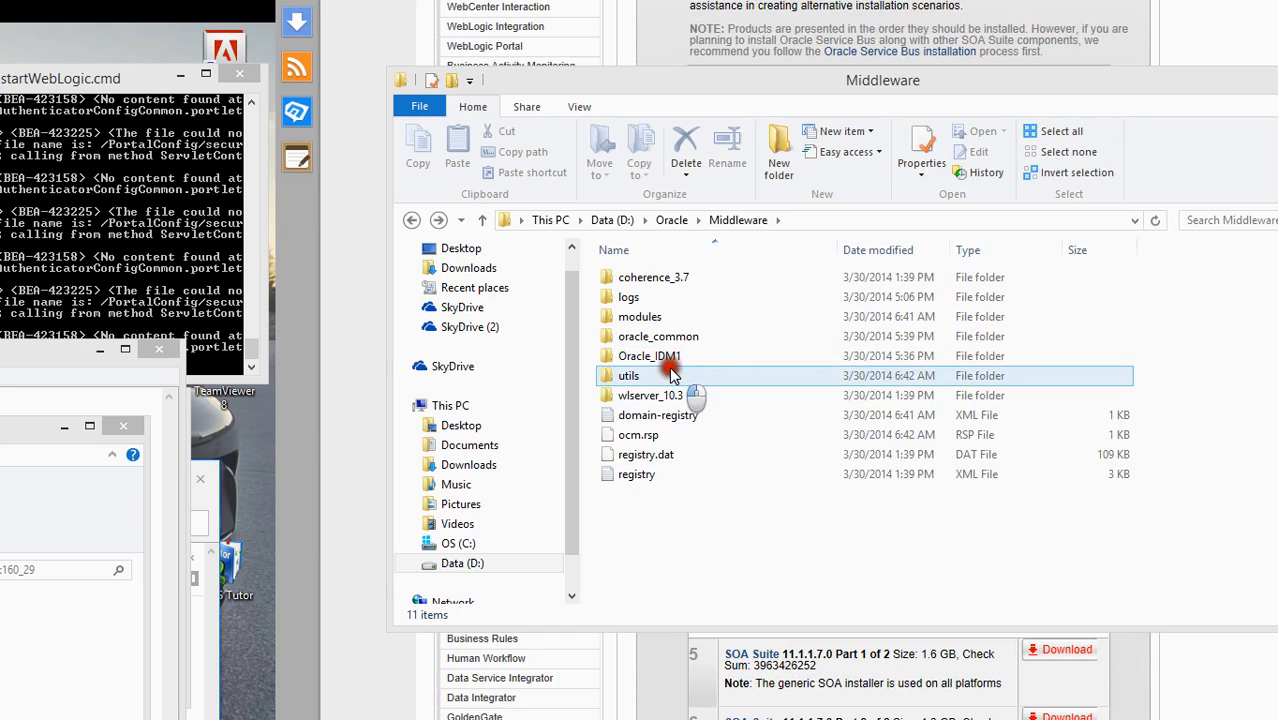
Check the Middleware folder while the installation runs and bring the Oracle folder window to the front.
{"action": "double_click", "coordinate": [697, 341]}
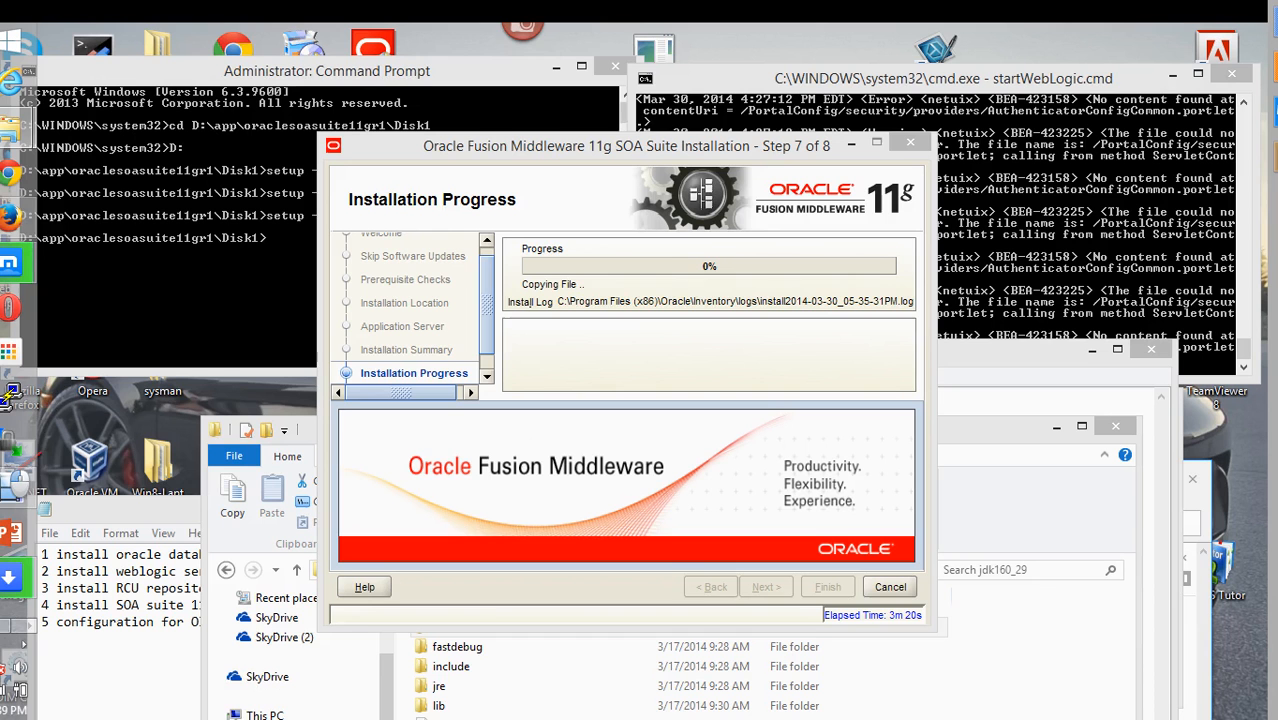
{"action": "mouse_move", "coordinate": [7, 205]}
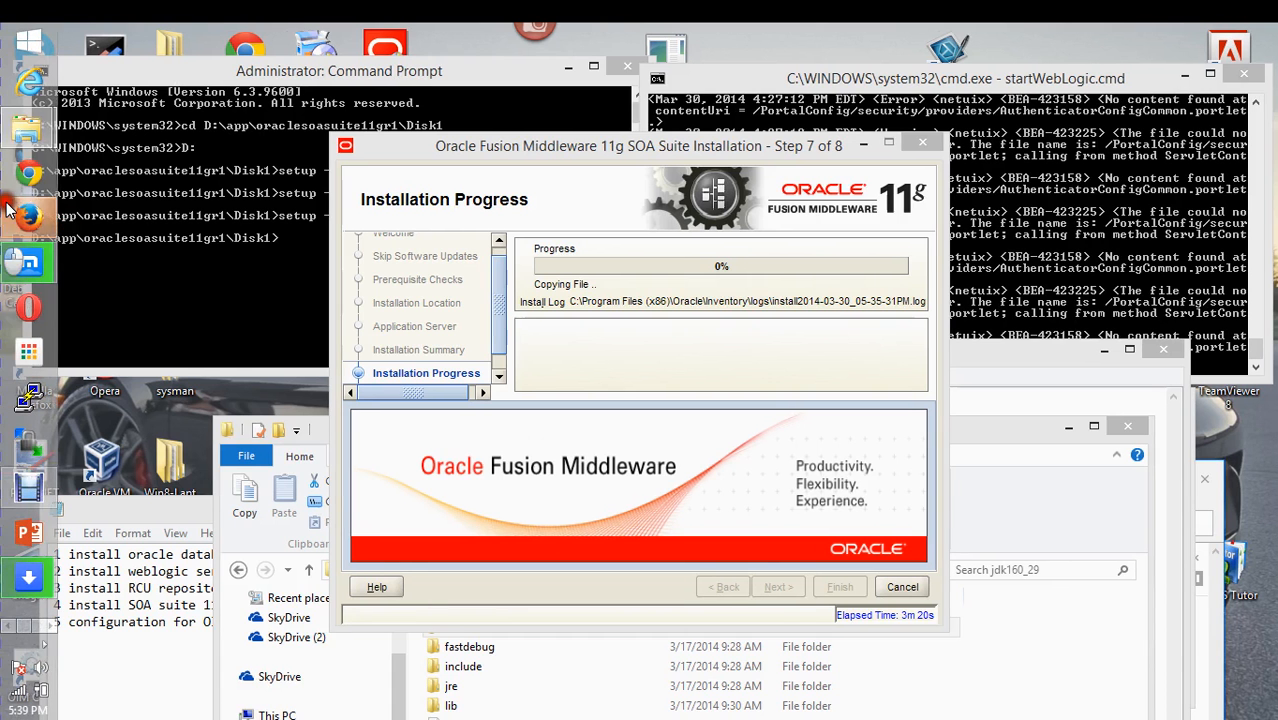
{"action": "mouse_move", "coordinate": [28, 130]}
{"action": "mouse_move", "coordinate": [186, 191]}
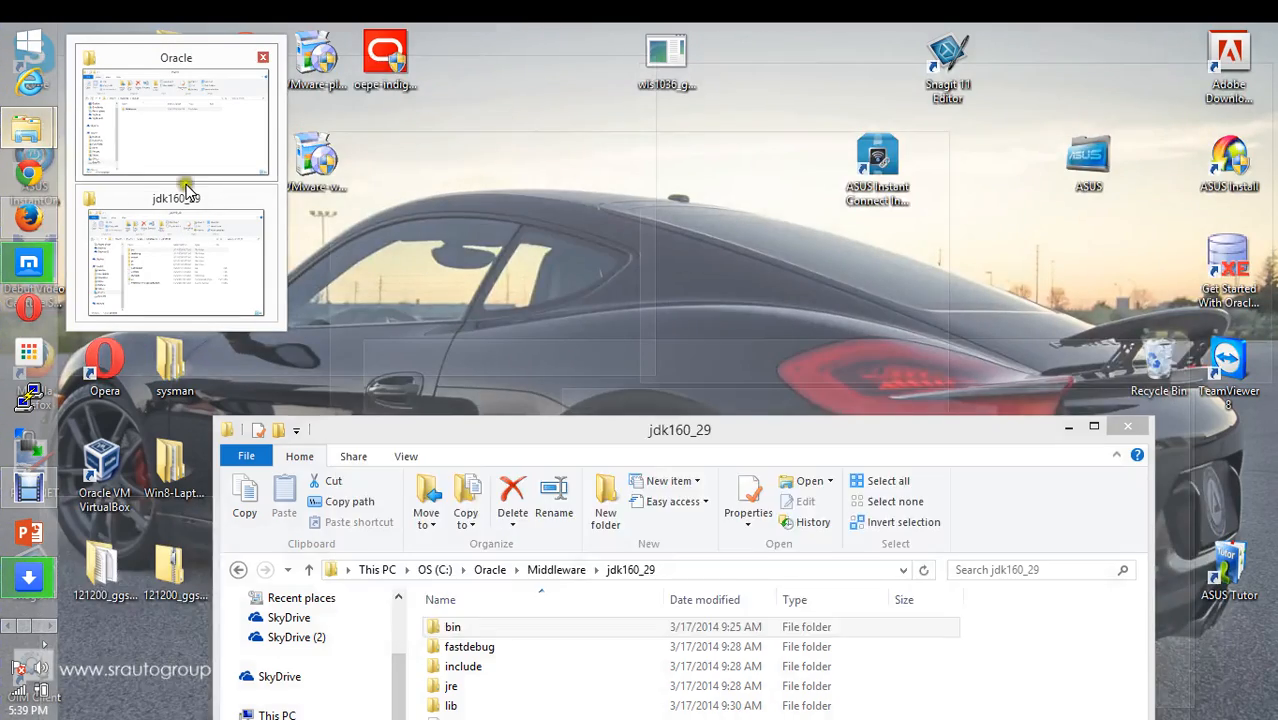
{"action": "left_click", "coordinate": [195, 105]}
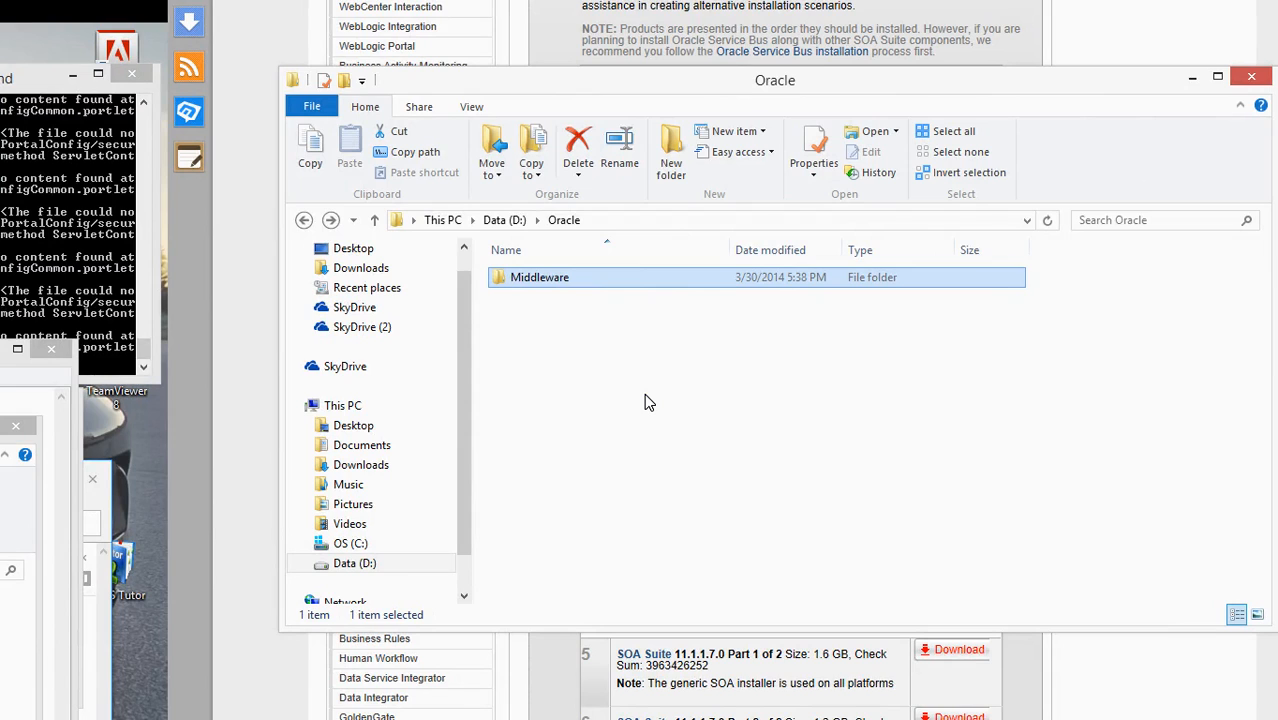
Open D:\app\oraclesoasuite11gr1\Disk1 and look over its install and stage folders.
{"action": "key", "text": "BackSpace"}
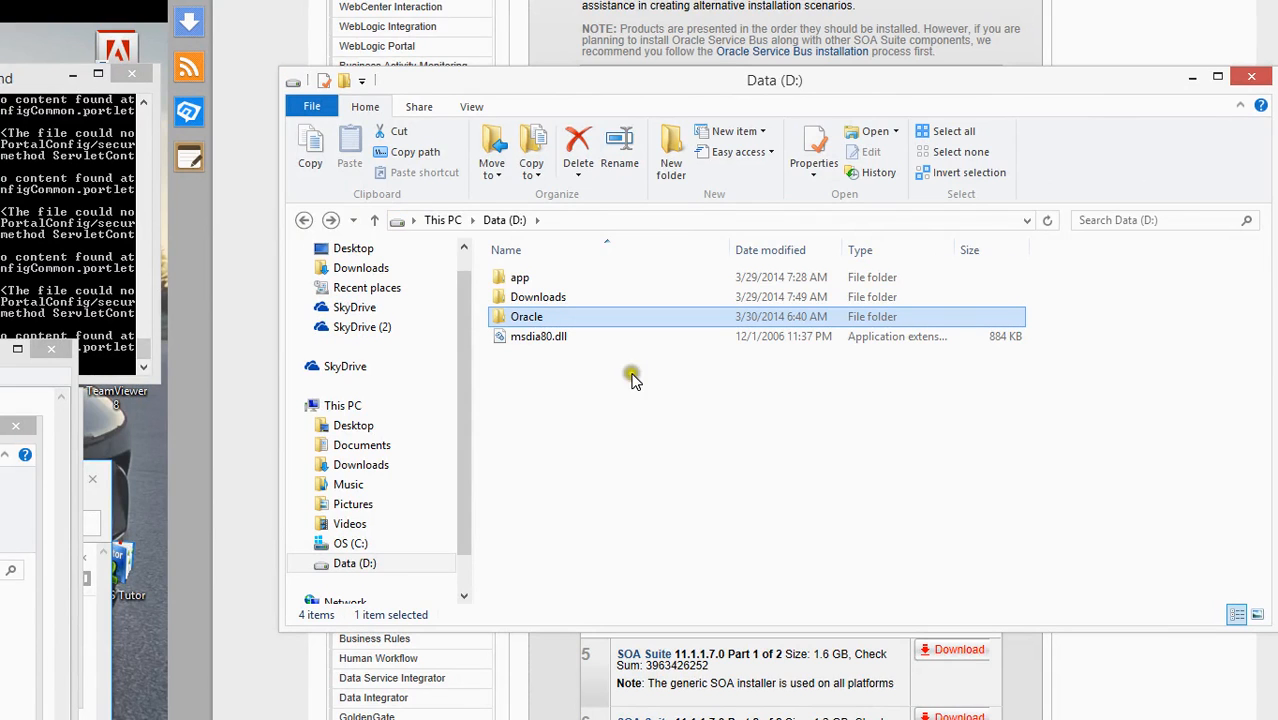
{"action": "double_click", "coordinate": [564, 280]}
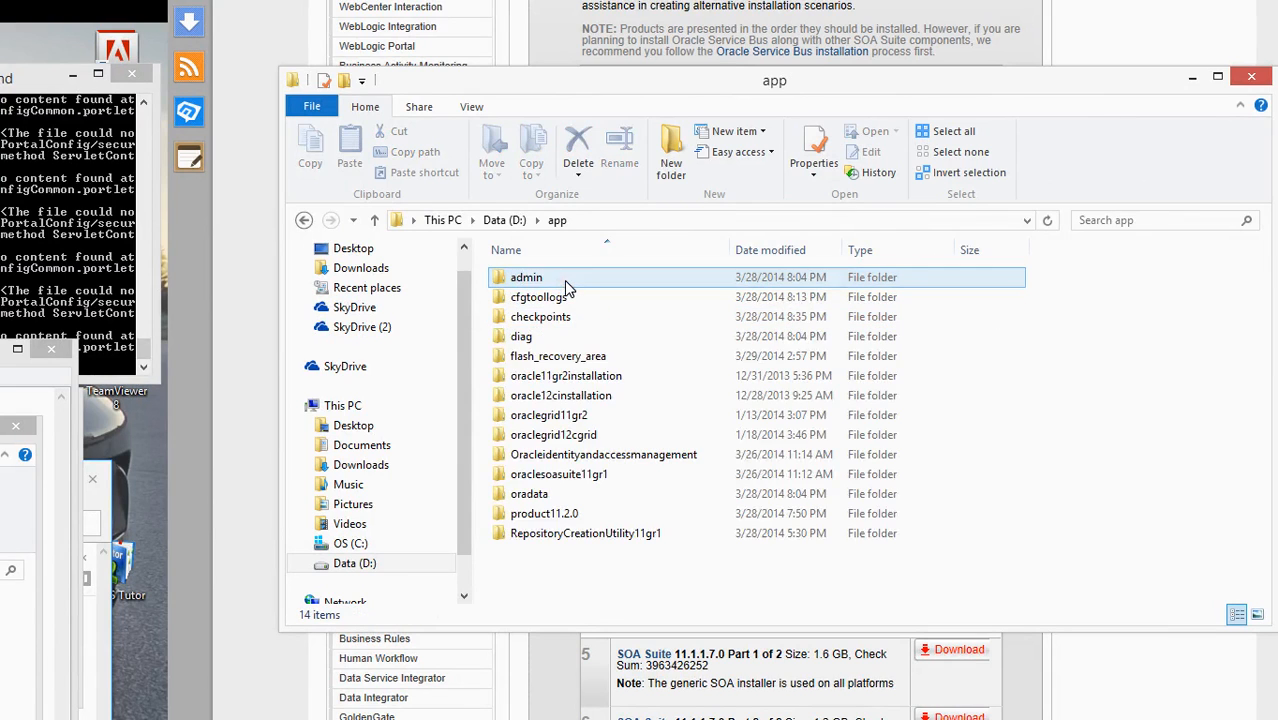
{"action": "left_click", "coordinate": [573, 480]}
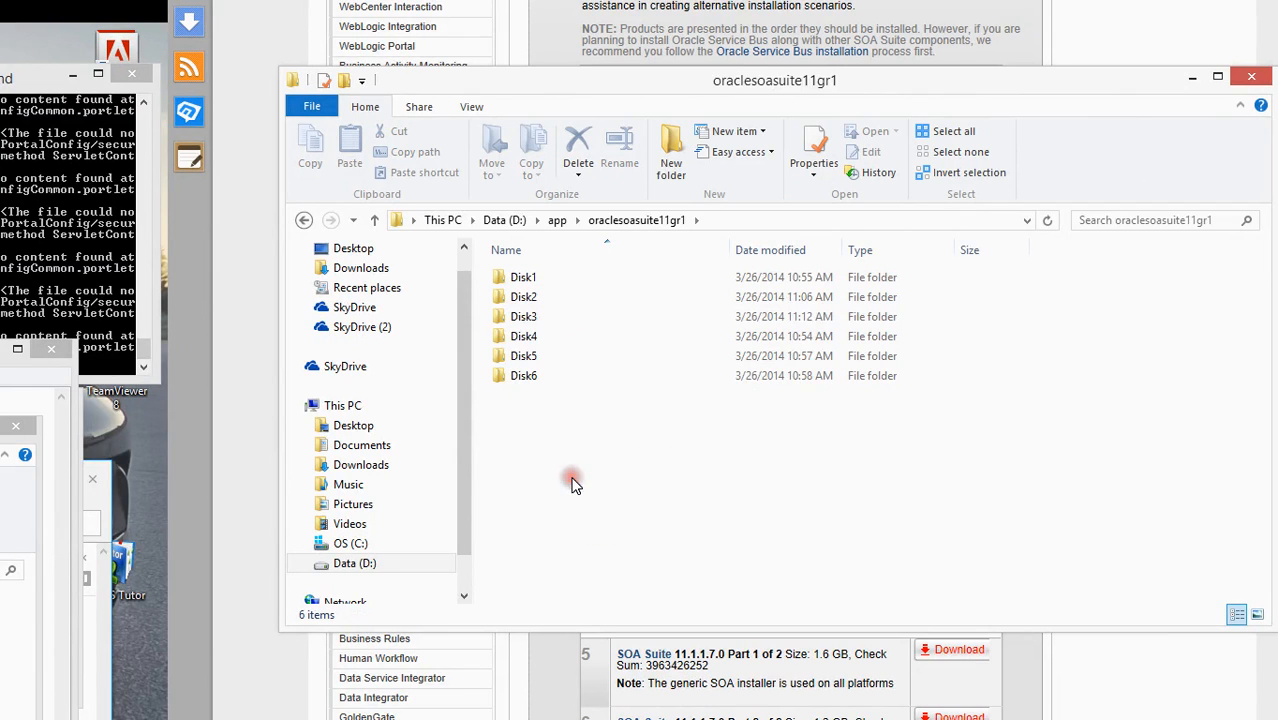
{"action": "double_click", "coordinate": [535, 280]}
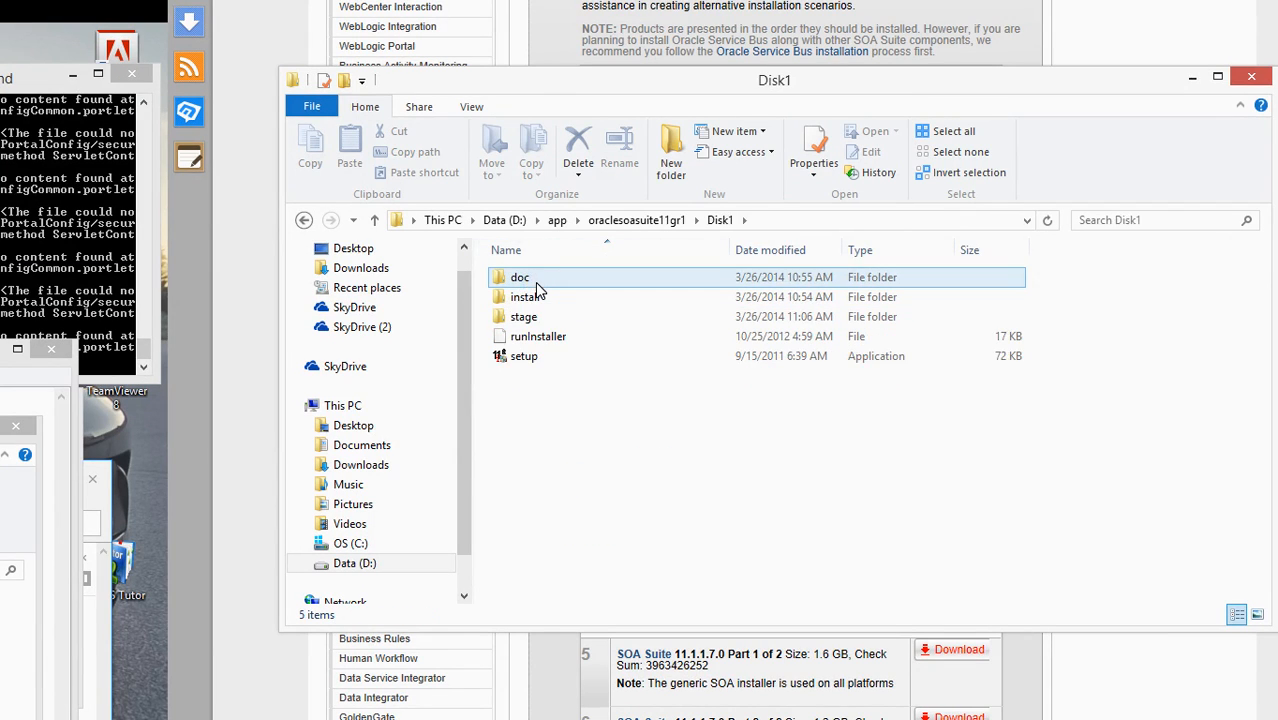
{"action": "left_click", "coordinate": [553, 300]}
{"action": "left_click", "coordinate": [554, 316]}
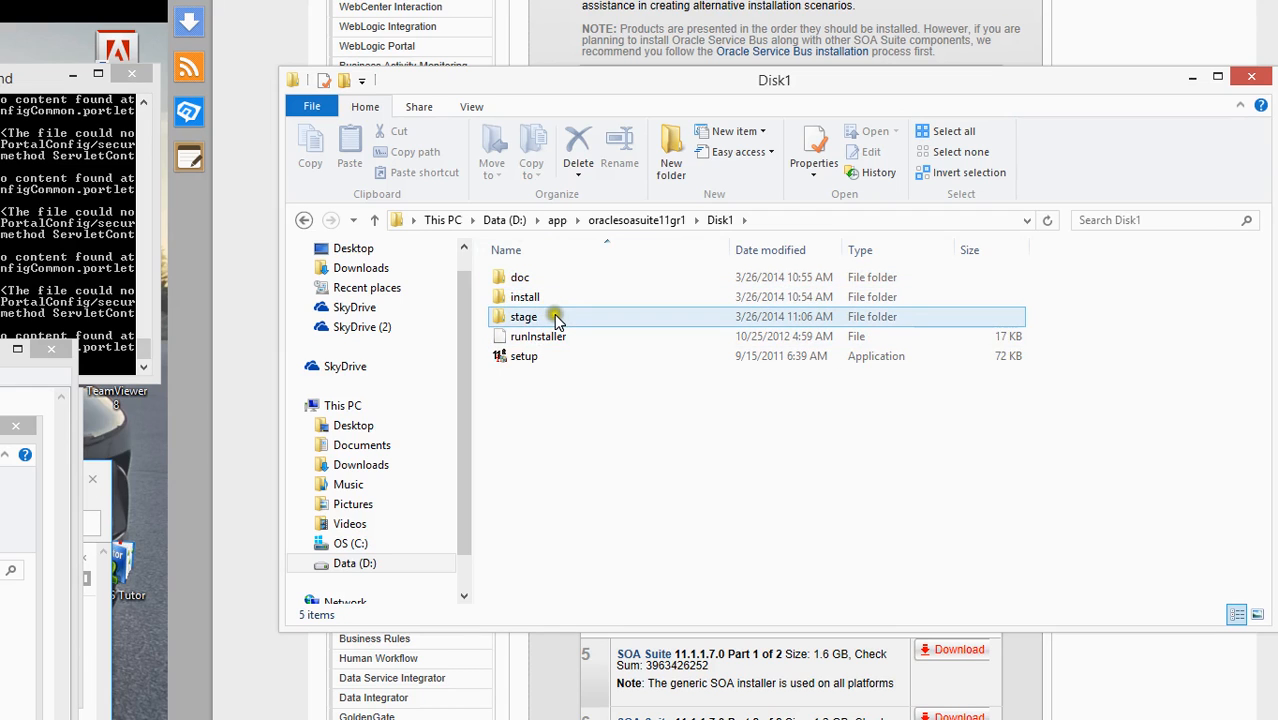
Open the Components folder under Disk2\stage in oraclesoasuite11gr1 and look through its component folders.
{"action": "key", "text": "BackSpace"}
{"action": "left_click", "coordinate": [556, 300]}
{"action": "double_click", "coordinate": [556, 300]}
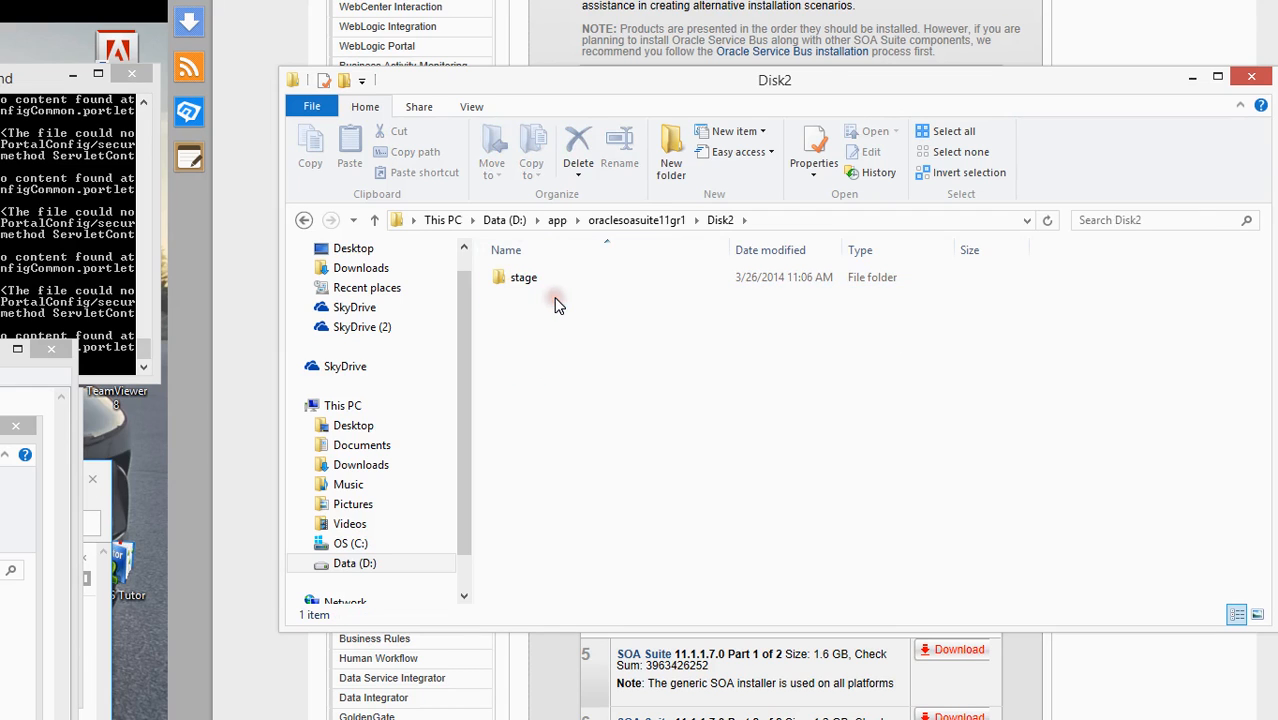
{"action": "left_click", "coordinate": [556, 278]}
{"action": "double_click", "coordinate": [556, 278]}
{"action": "left_click", "coordinate": [559, 280]}
{"action": "left_click", "coordinate": [559, 286]}
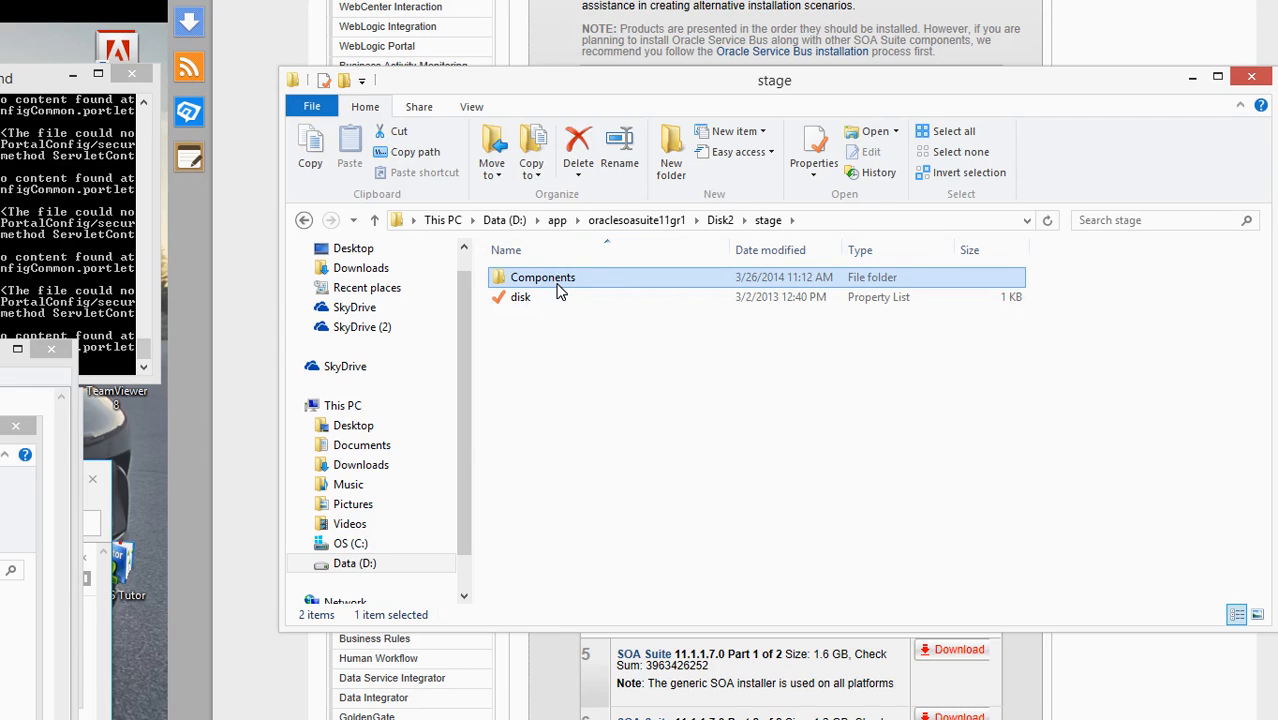
{"action": "double_click", "coordinate": [634, 283]}
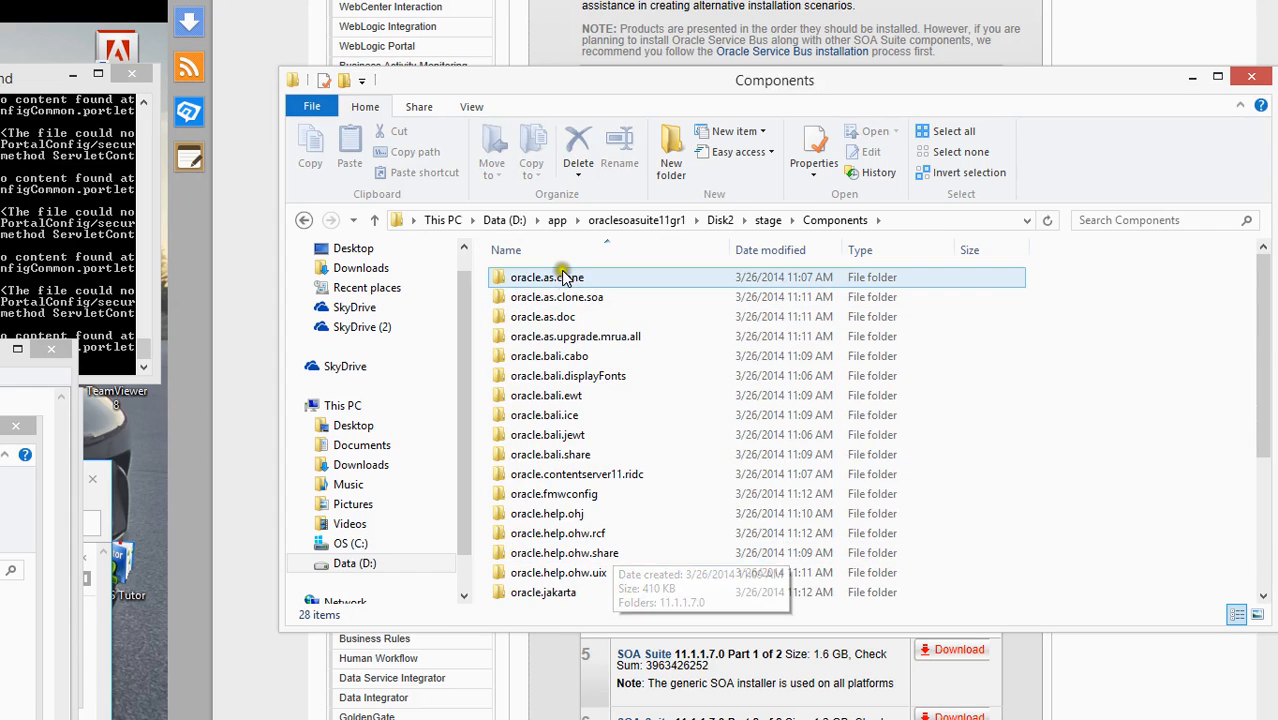
{"action": "scroll", "coordinate": [645, 340], "scroll_direction": "down", "scroll_amount": 3}
{"action": "scroll", "coordinate": [645, 340], "scroll_direction": "down", "scroll_amount": 1}
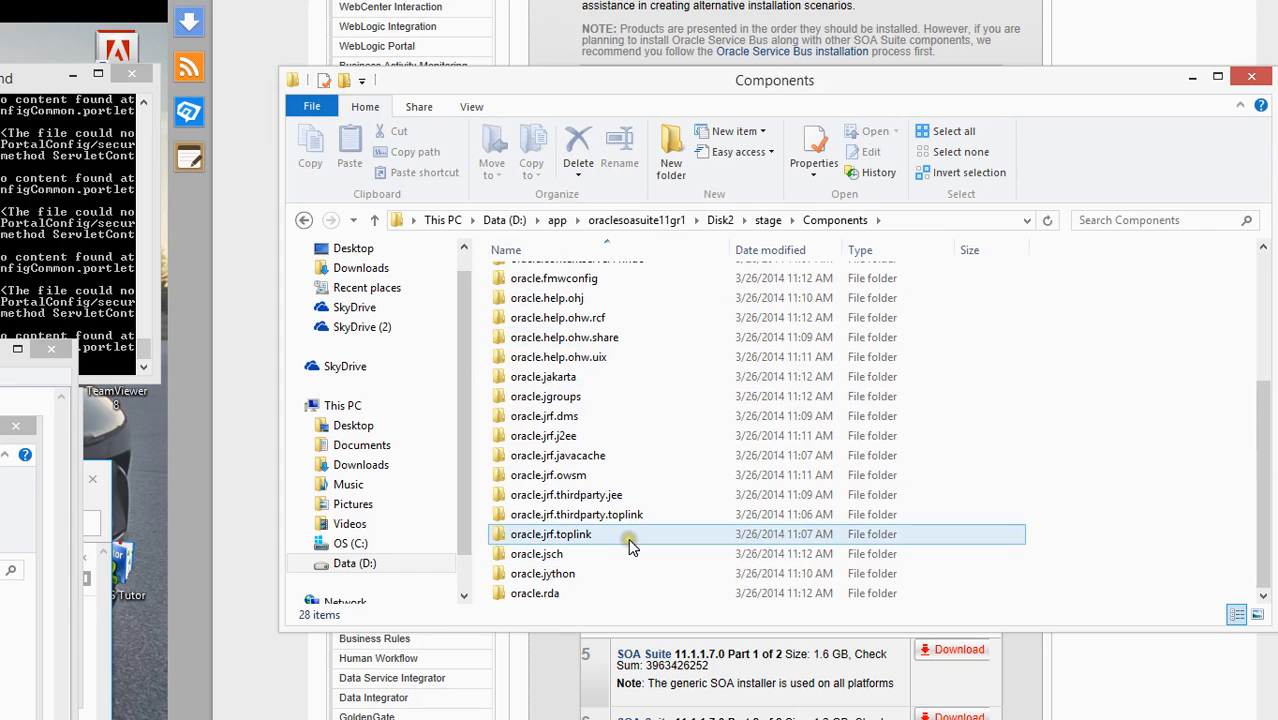
{"action": "scroll", "coordinate": [600, 420], "scroll_direction": "up", "scroll_amount": 4}
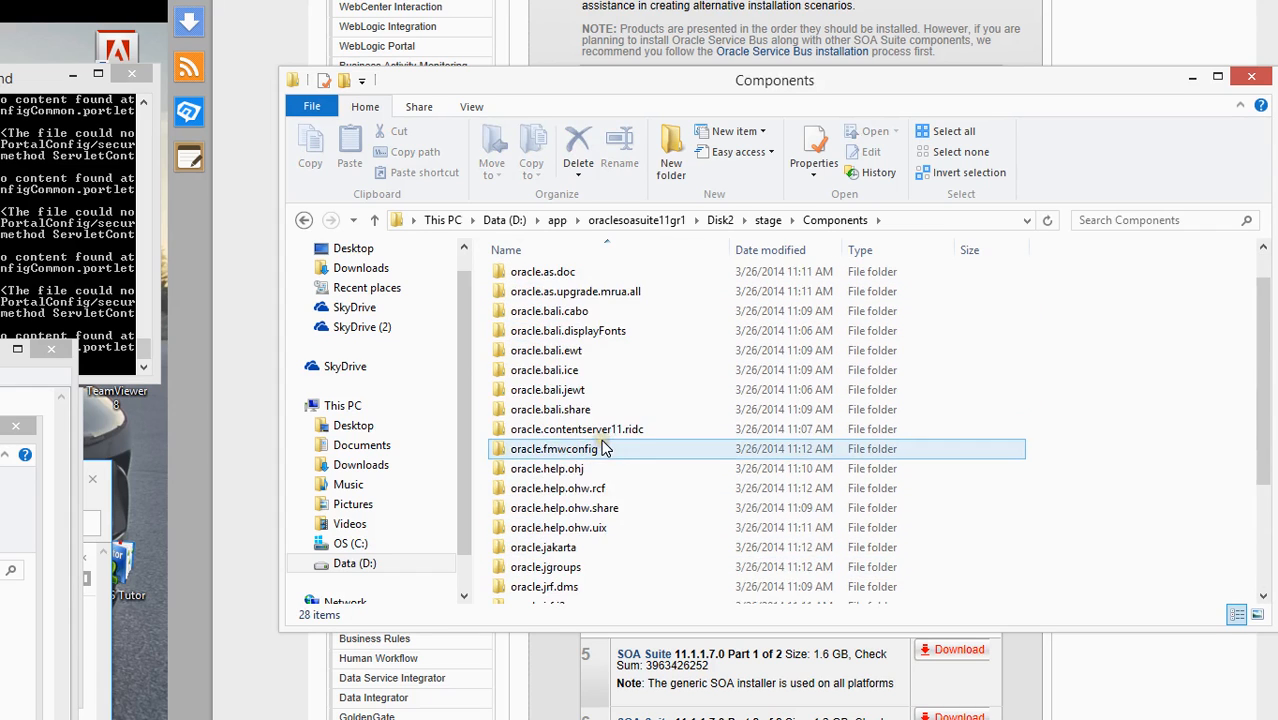
{"action": "scroll", "coordinate": [597, 320], "scroll_direction": "down", "scroll_amount": 4}
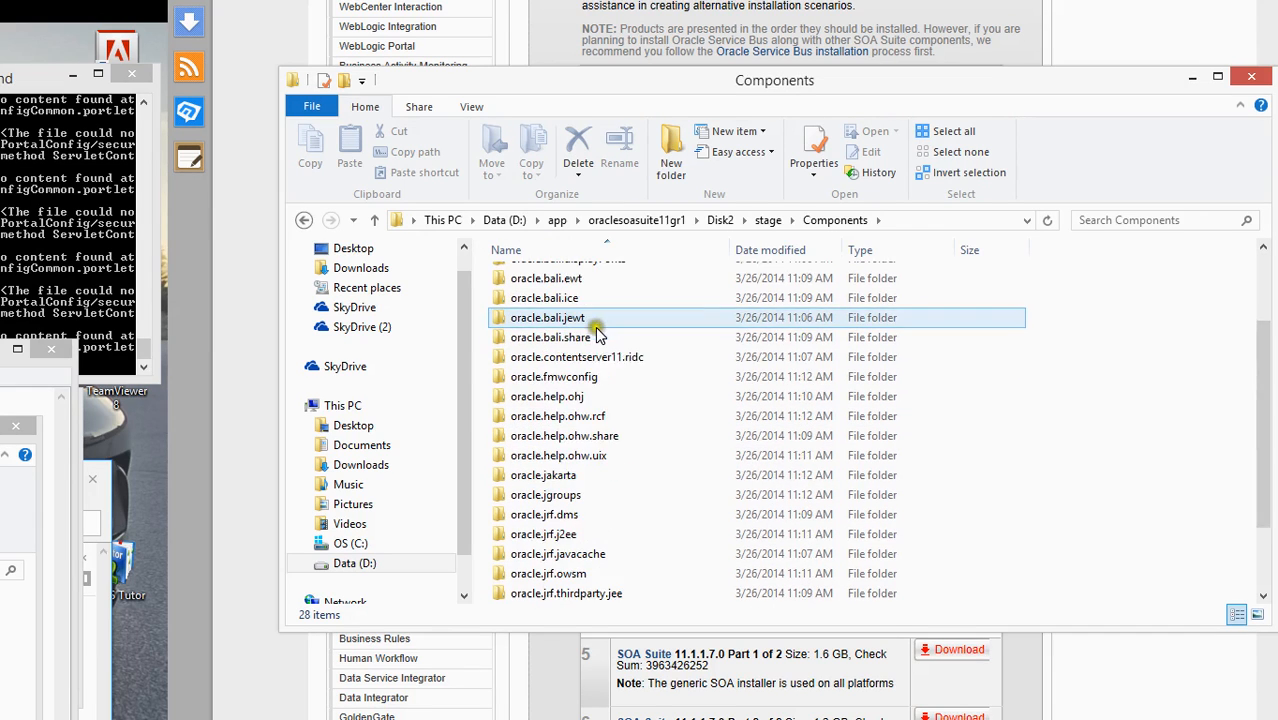
Scan the oracle component folders in Disk2\stage\Components again and go back up to the D:\app folder.
{"action": "scroll", "coordinate": [597, 337], "scroll_direction": "up", "scroll_amount": 3}
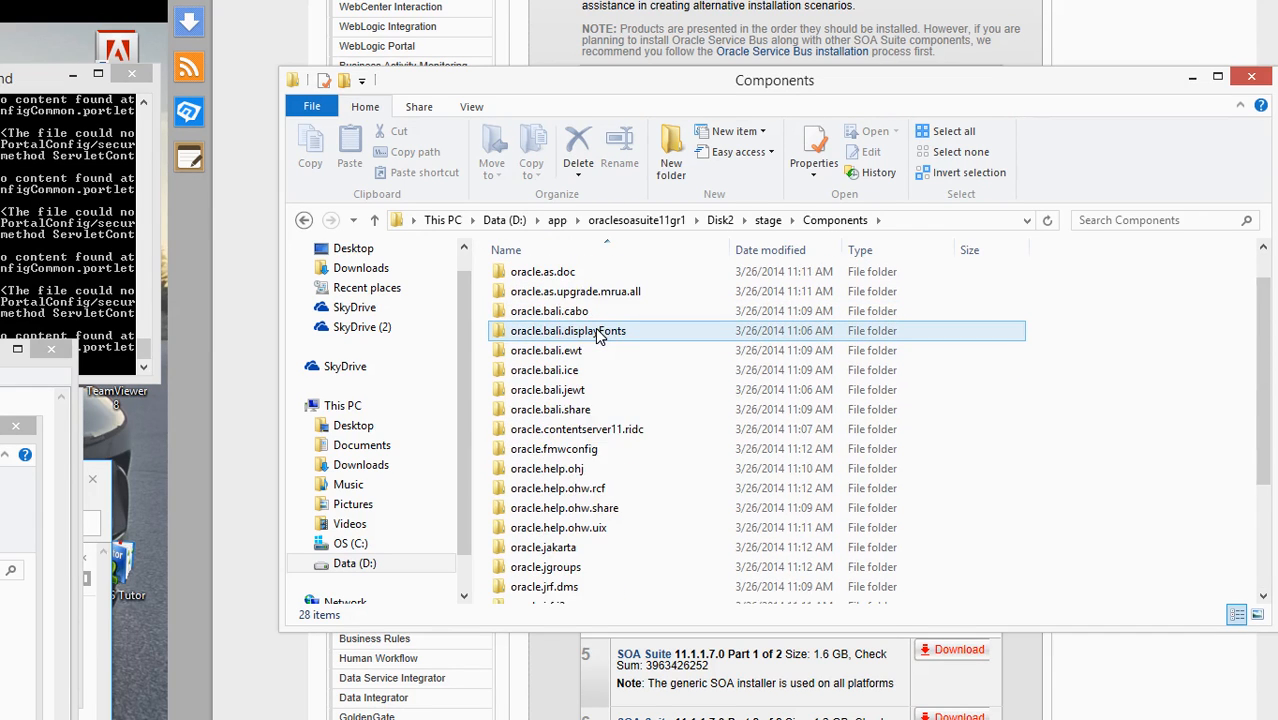
{"action": "scroll", "coordinate": [597, 337], "scroll_direction": "up", "scroll_amount": 1}
{"action": "scroll", "coordinate": [597, 337], "scroll_direction": "down", "scroll_amount": 4}
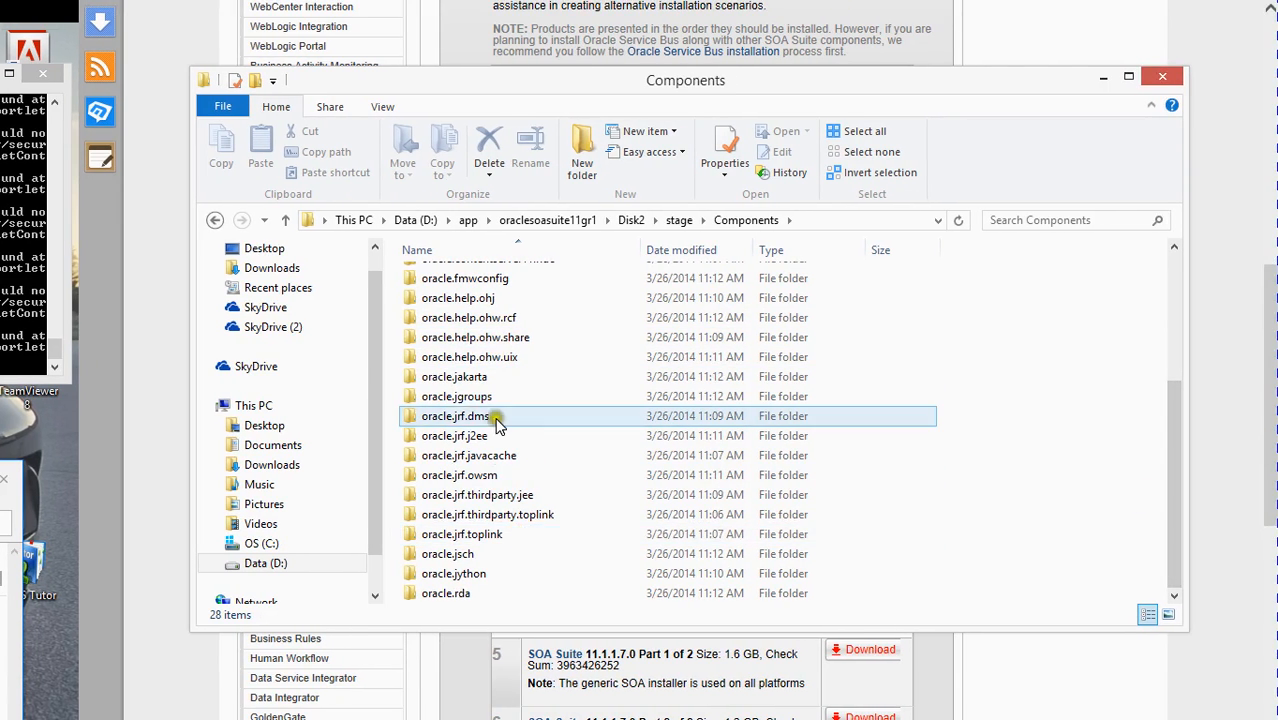
{"action": "scroll", "coordinate": [499, 420], "scroll_direction": "up", "scroll_amount": 4}
{"action": "scroll", "coordinate": [499, 420], "scroll_direction": "down", "scroll_amount": 4}
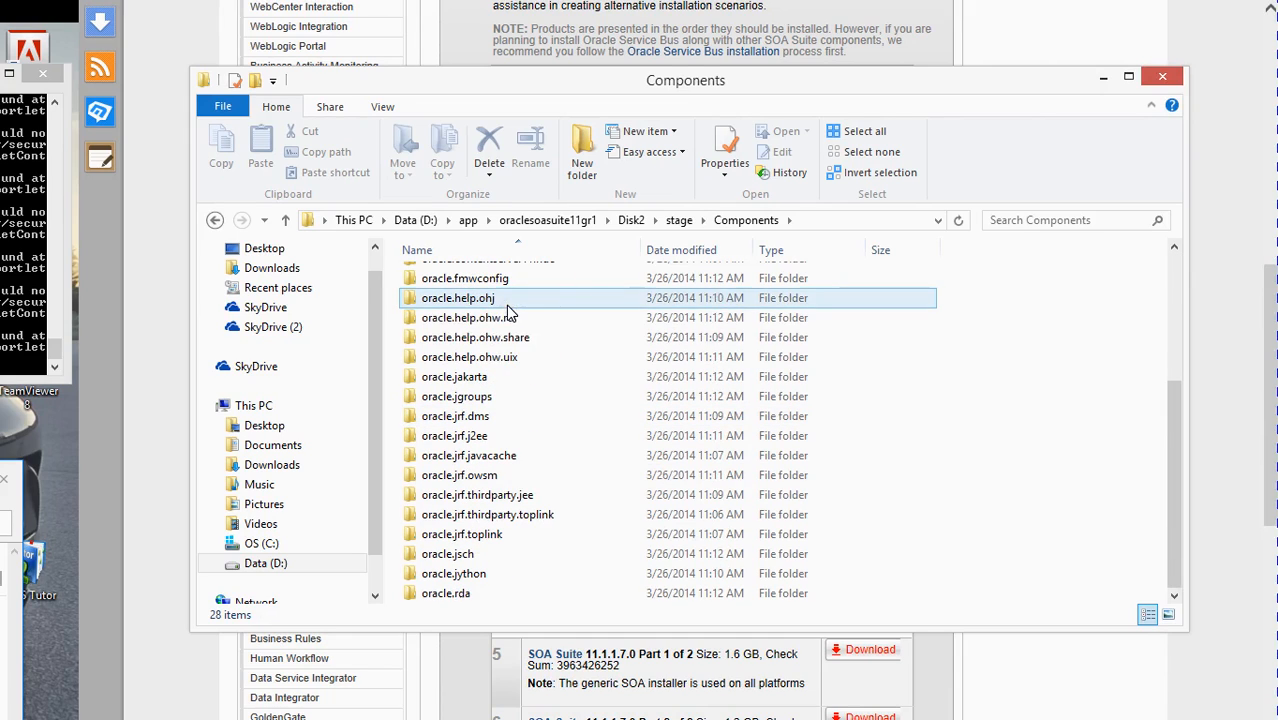
{"action": "key", "text": "BackSpace"}
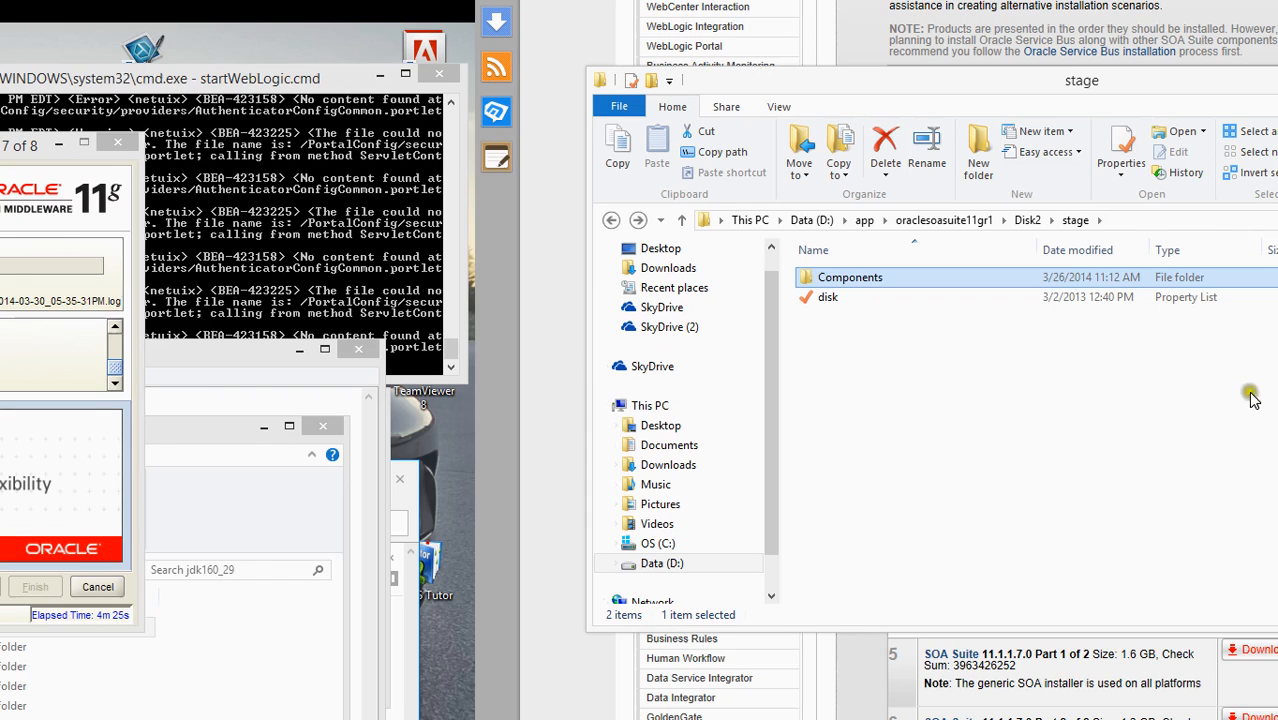
{"action": "key", "text": "BackSpace"}
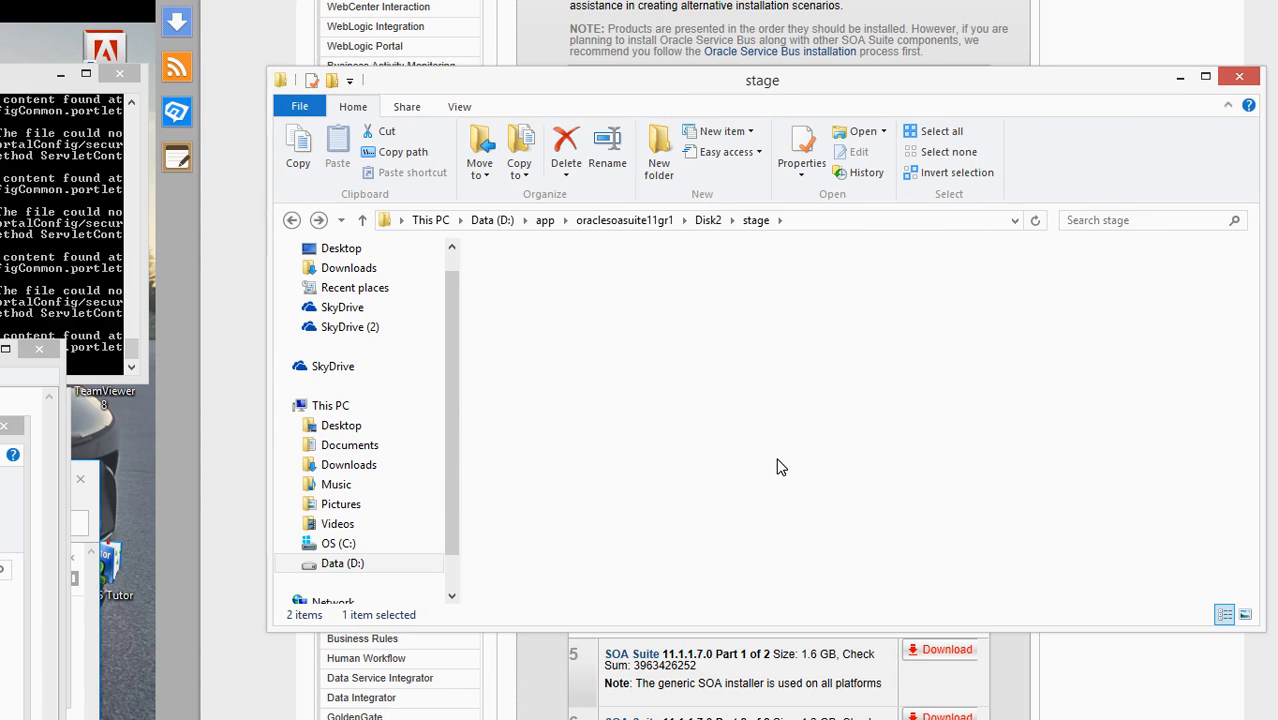
{"action": "key", "text": "BackSpace"}
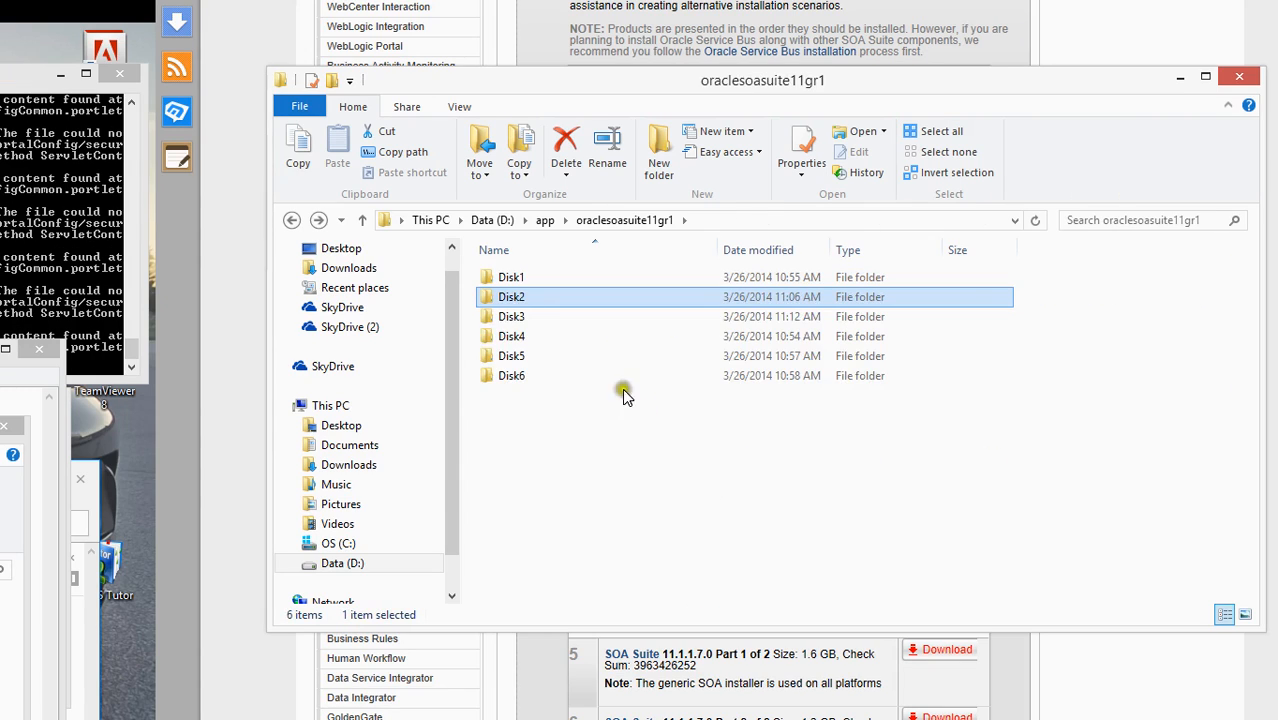
{"action": "key", "text": "BackSpace"}
Look into the Oracleidentityandaccessmanagement folder in D:\app and return to the root of the Data (D:) drive.
{"action": "double_click", "coordinate": [551, 458]}
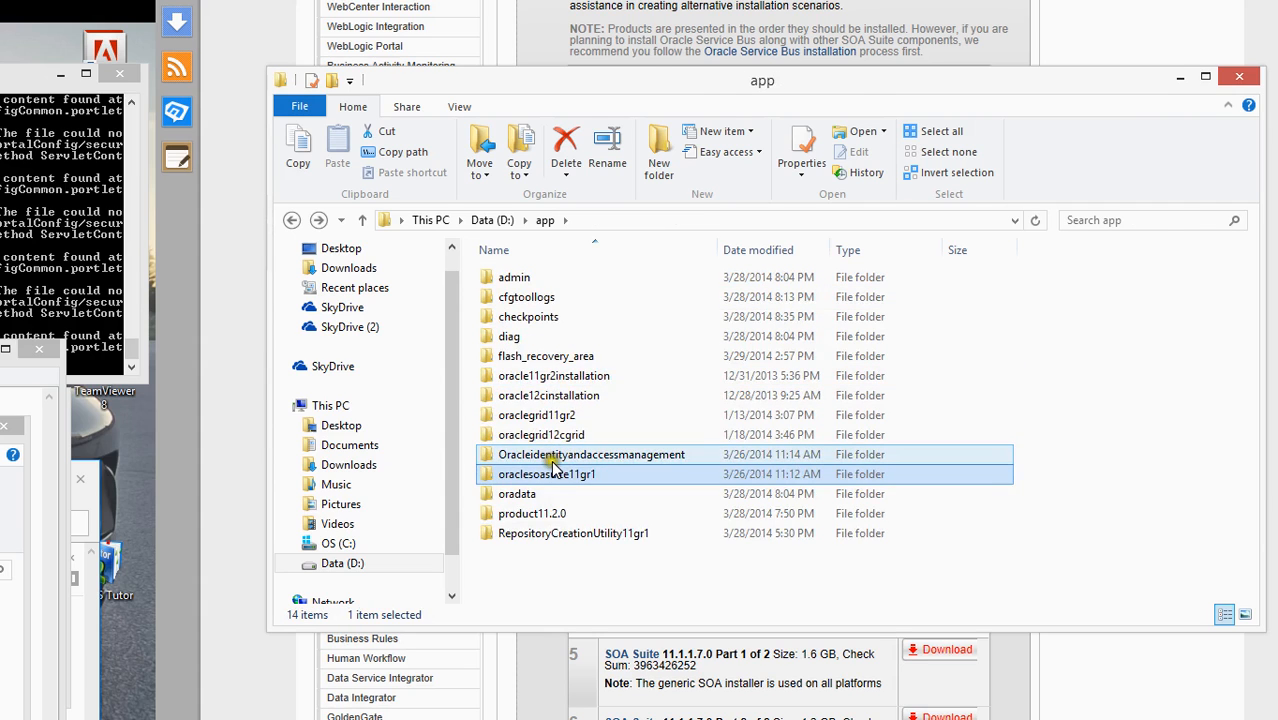
{"action": "key", "text": "BackSpace"}
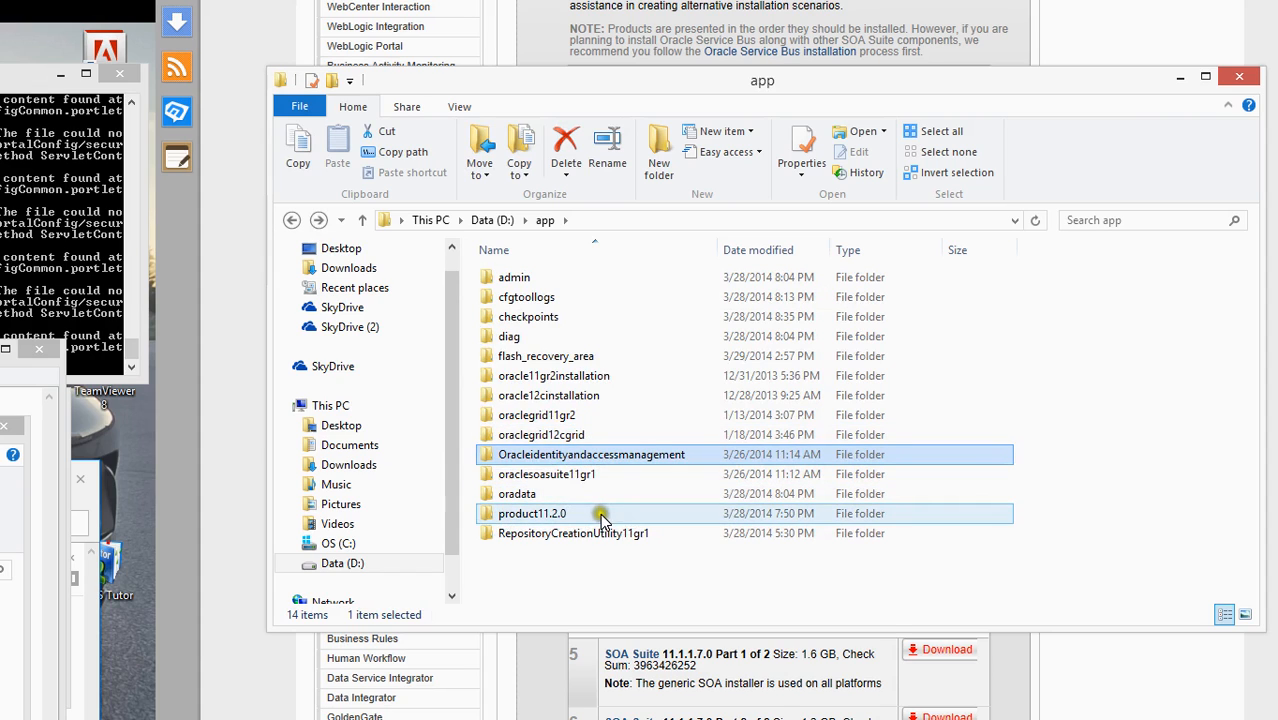
{"action": "key", "text": "alt+Up"}
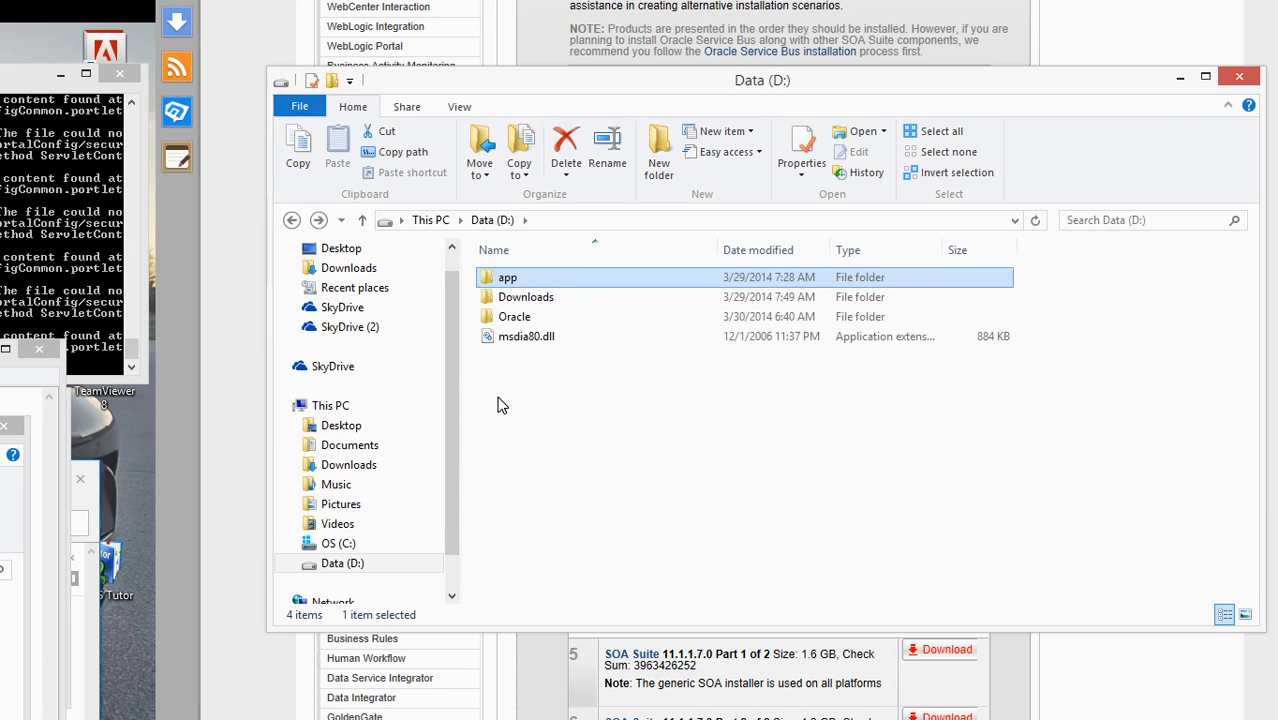
Look at the OS (C:) drive and open the Middleware folder under D:\Oracle.
{"action": "left_click", "coordinate": [376, 542]}
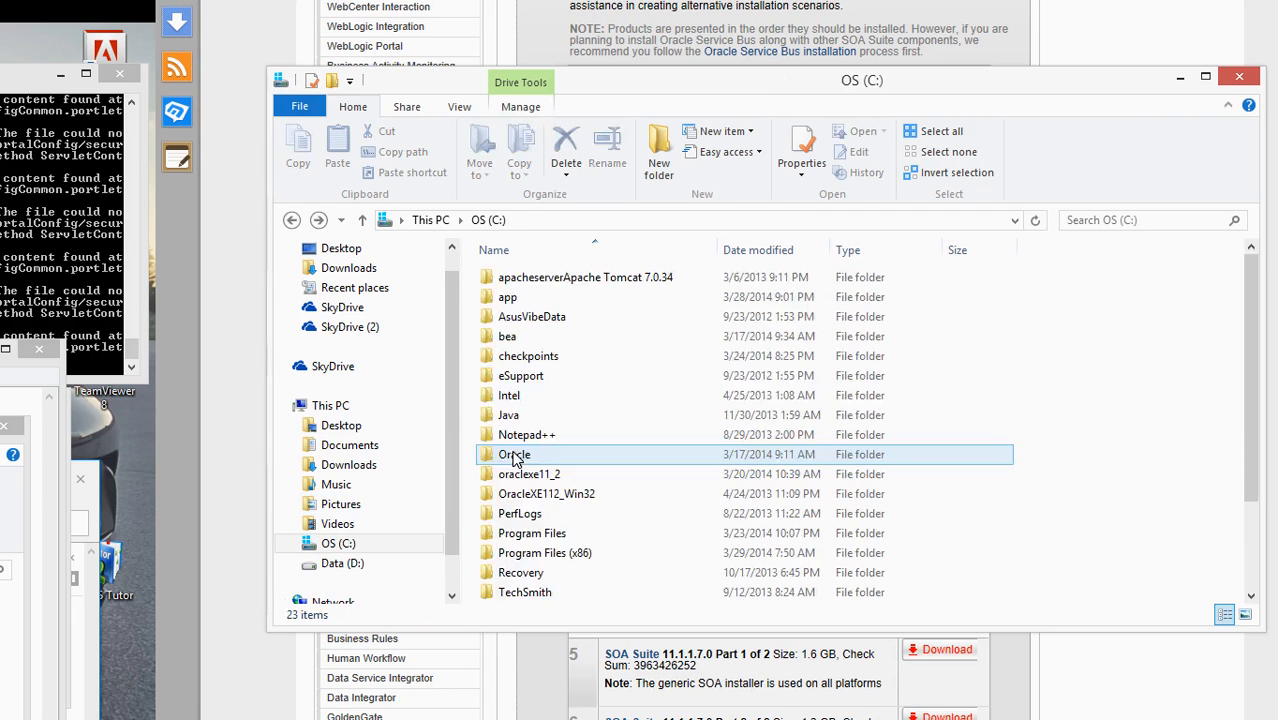
{"action": "left_click", "coordinate": [372, 563]}
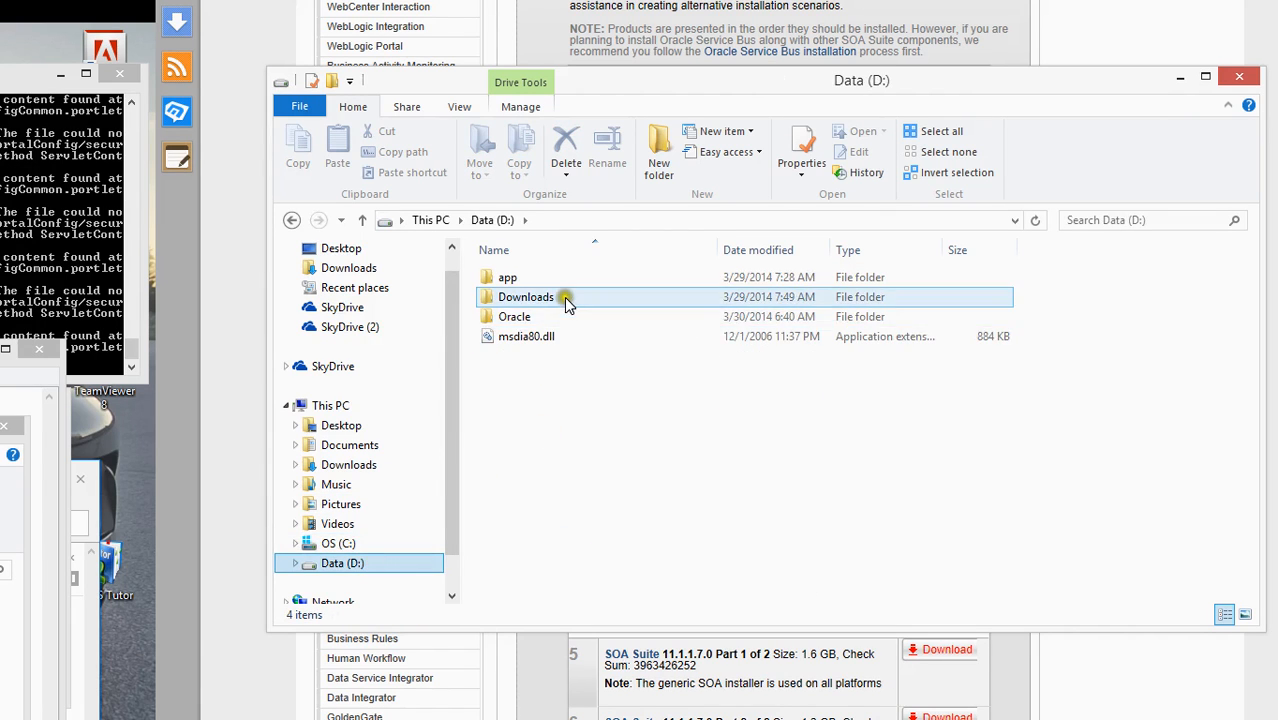
{"action": "double_click", "coordinate": [518, 316]}
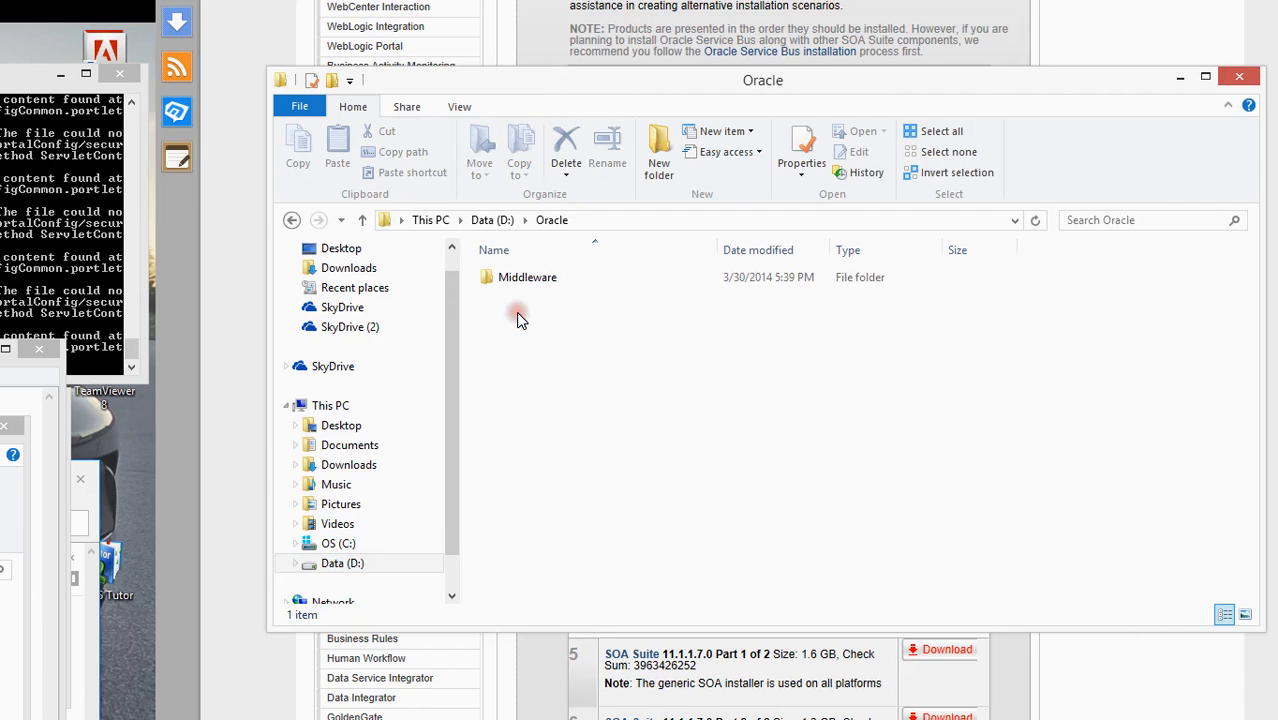
{"action": "double_click", "coordinate": [527, 277]}
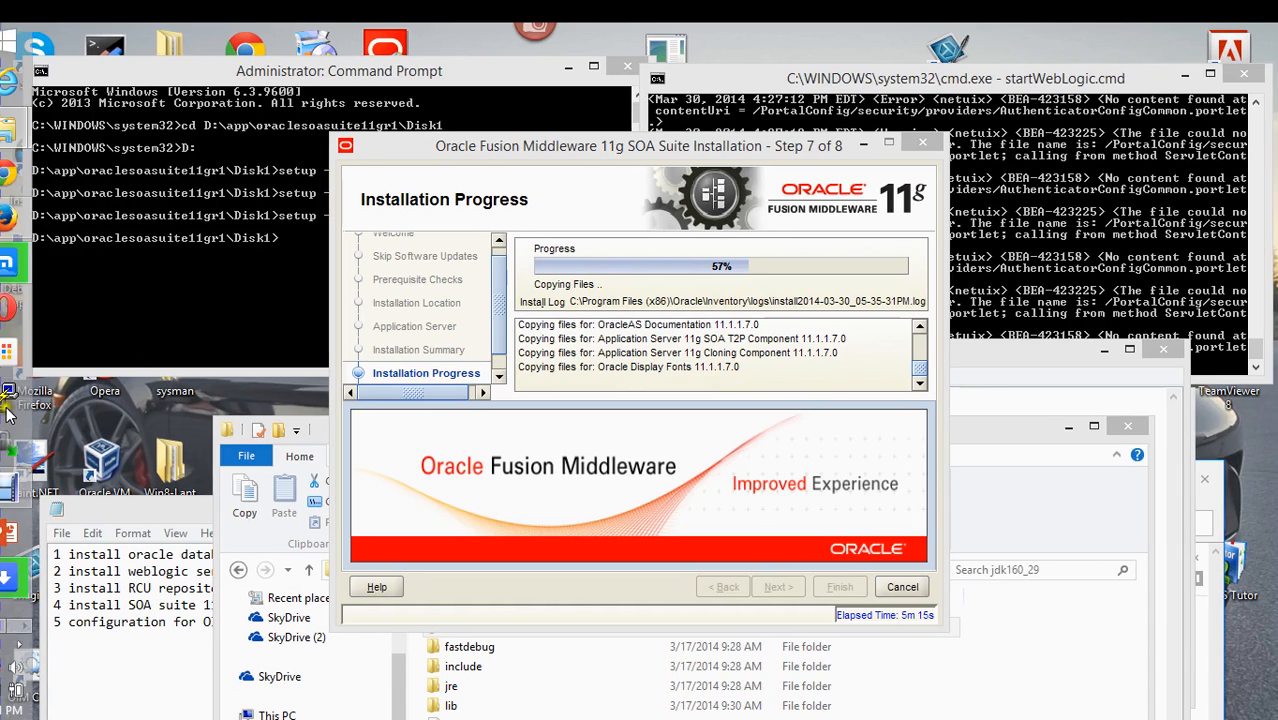
Bring up the untitled Notepad list and add the line "5 install identity and access management" below the SOA suite line.
{"action": "left_click", "coordinate": [115, 508]}
{"action": "left_click_drag", "start_coordinate": [115, 508], "coordinate": [116, 213]}
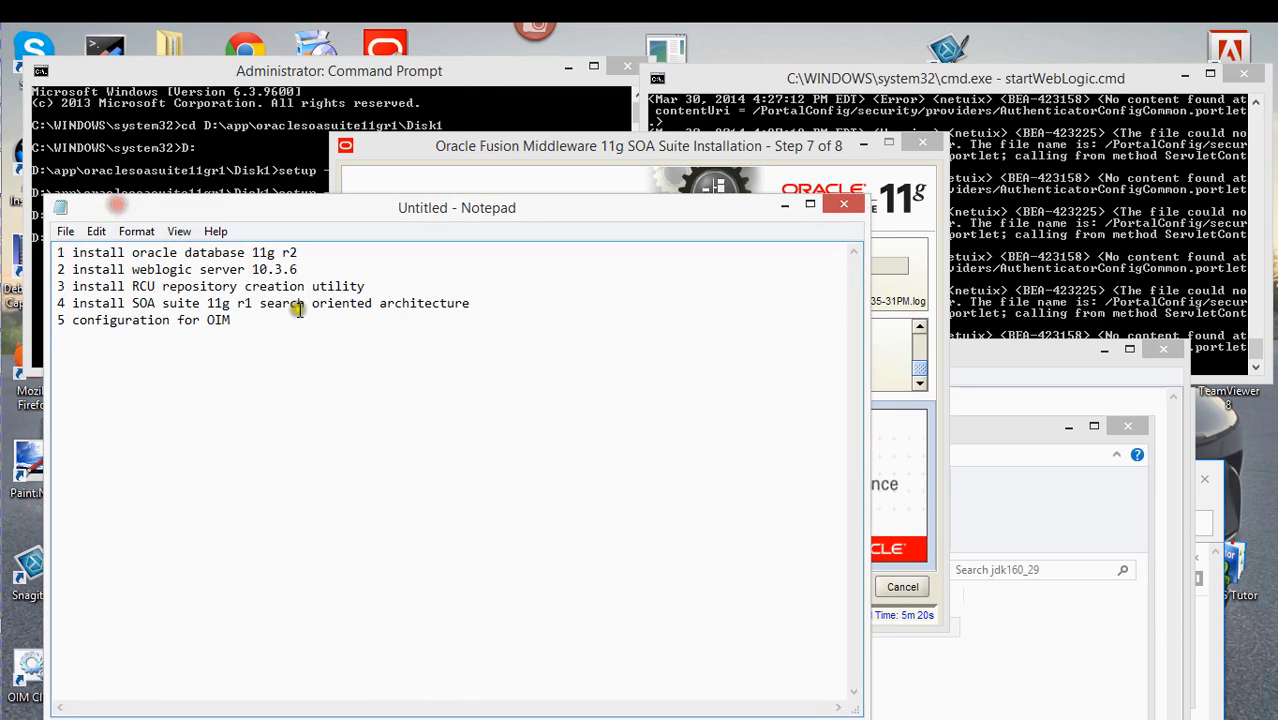
{"action": "left_click", "coordinate": [481, 308]}
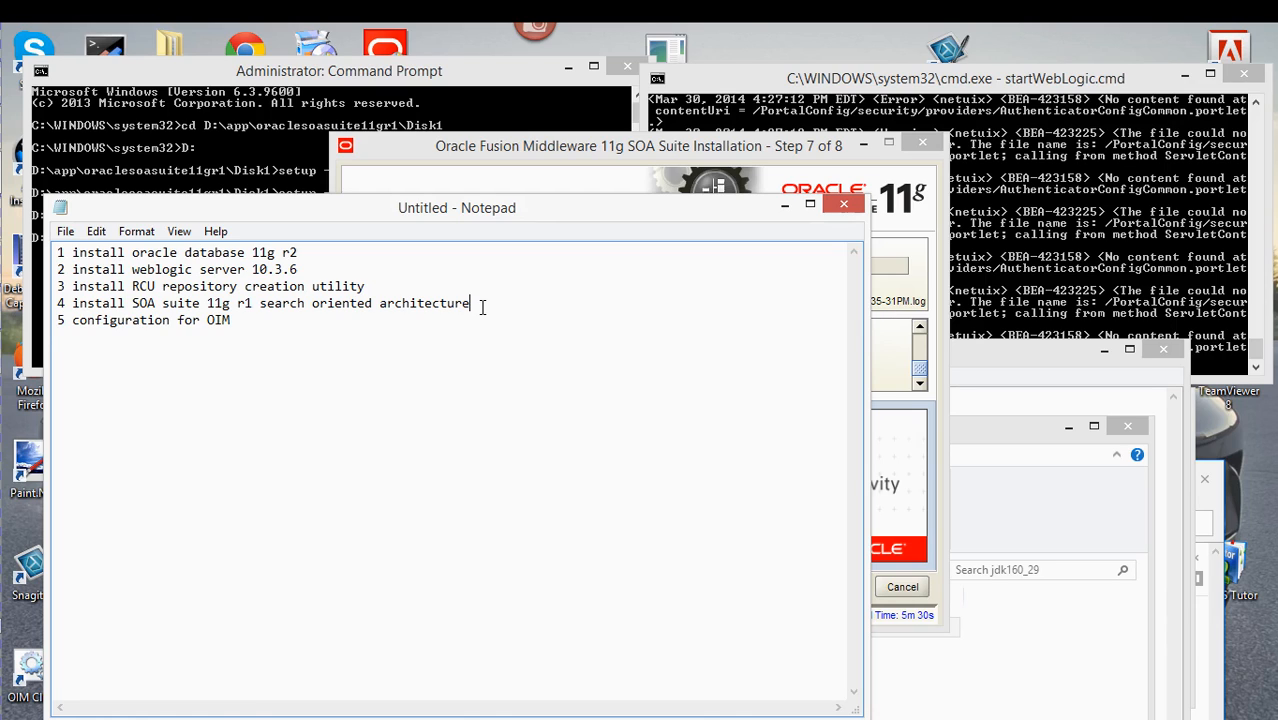
{"action": "key", "text": "Return"}
{"action": "type", "text": "5 install ide"}
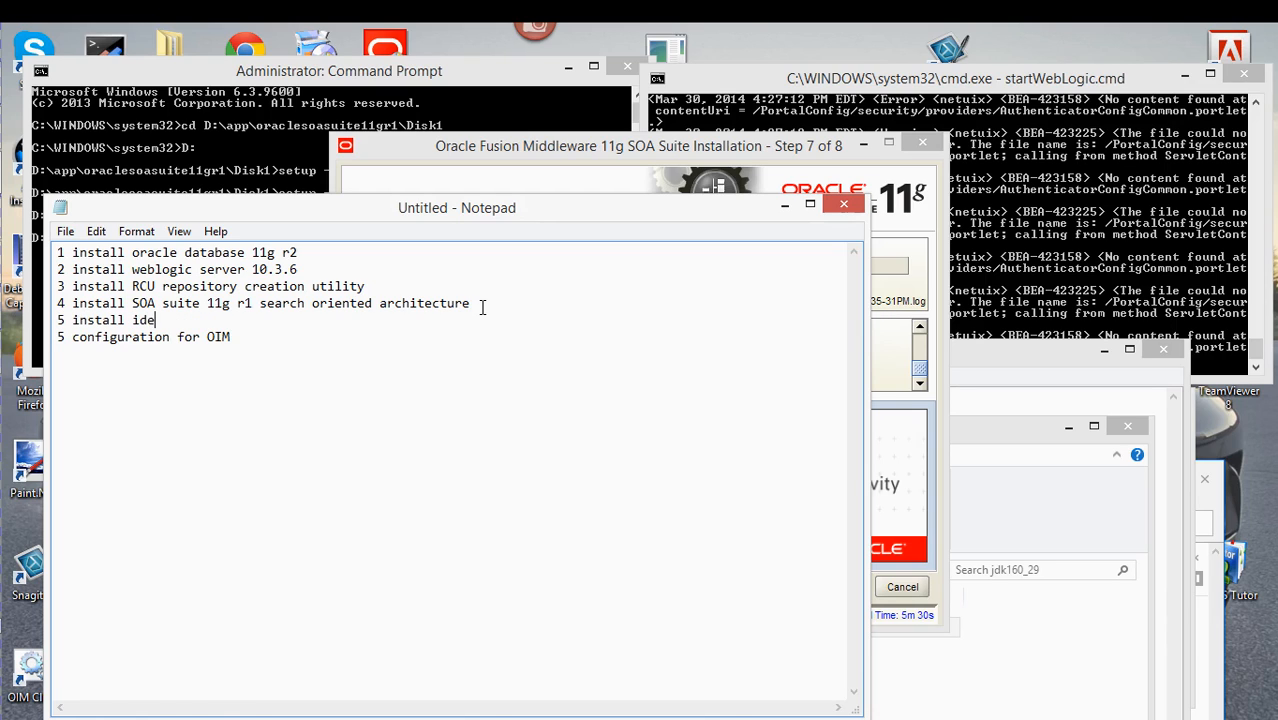
{"action": "type", "text": "ntity and access mana"}
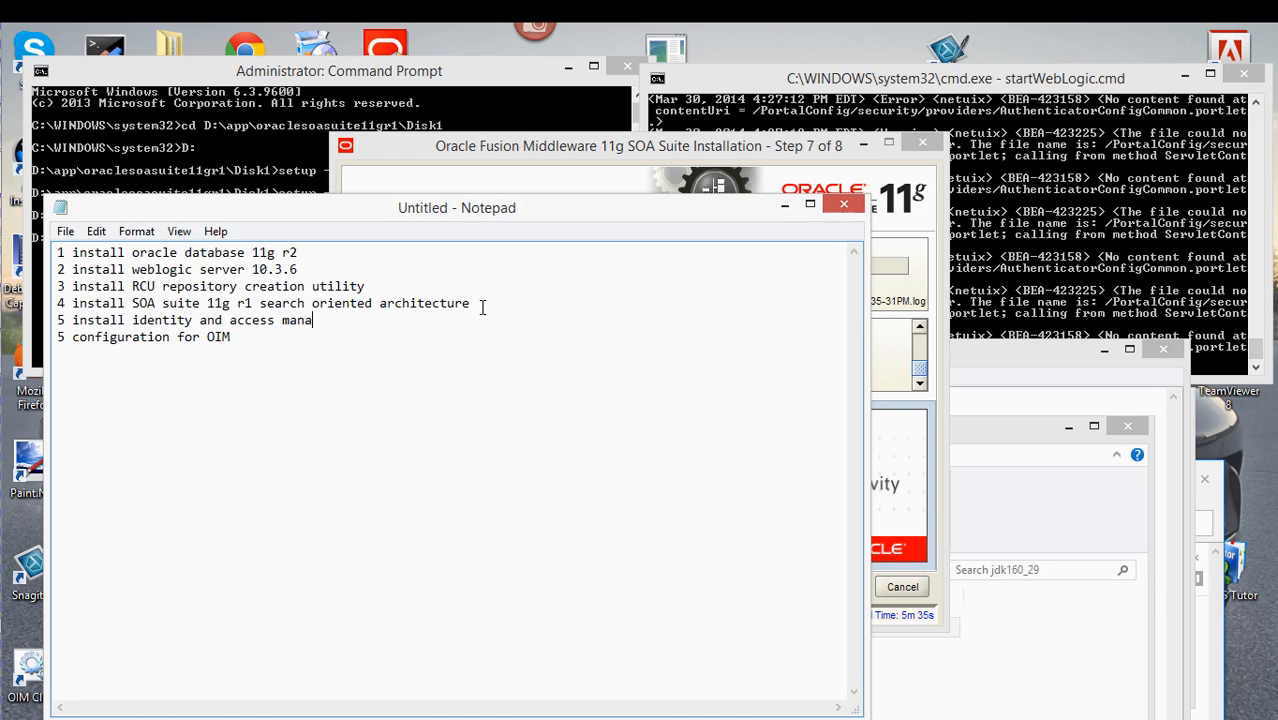
{"action": "type", "text": "gement"}
{"action": "key", "text": "Down"}
{"action": "key", "text": "Left"}
{"action": "key", "text": "Left"}
{"action": "key", "text": "Left"}
{"action": "key", "text": "Left"}
{"action": "key", "text": "Left"}
{"action": "key", "text": "Left"}
{"action": "key", "text": "Left"}
{"action": "key", "text": "Left"}
{"action": "key", "text": "Left"}
{"action": "key", "text": "Left"}
{"action": "key", "text": "Left"}
{"action": "key", "text": "Left"}
{"action": "key", "text": "Left"}
{"action": "key", "text": "Left"}
{"action": "key", "text": "Left"}
{"action": "key", "text": "Left"}
{"action": "key", "text": "Left"}
{"action": "key", "text": "Left"}
{"action": "key", "text": "Right"}
{"action": "key", "text": "Right"}
{"action": "key", "text": "Right"}
{"action": "key", "text": "Right"}
{"action": "key", "text": "Right"}
{"action": "key", "text": "Right"}
{"action": "key", "text": "Up"}
{"action": "key", "text": "Right"}
{"action": "key", "text": "Right"}
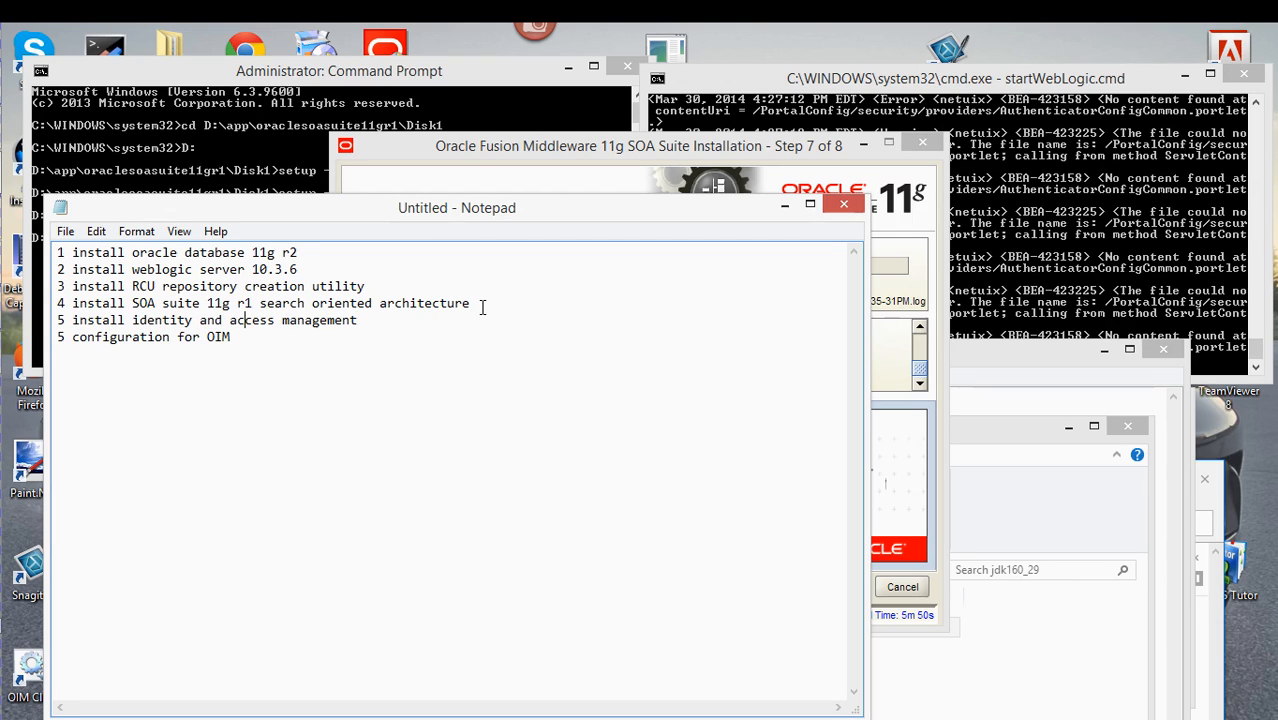
{"action": "key", "text": "End"}
Minimize the untitled notes and check the SOA Suite installation progress.
{"action": "left_click_drag", "start_coordinate": [679, 207], "coordinate": [640, 427]}
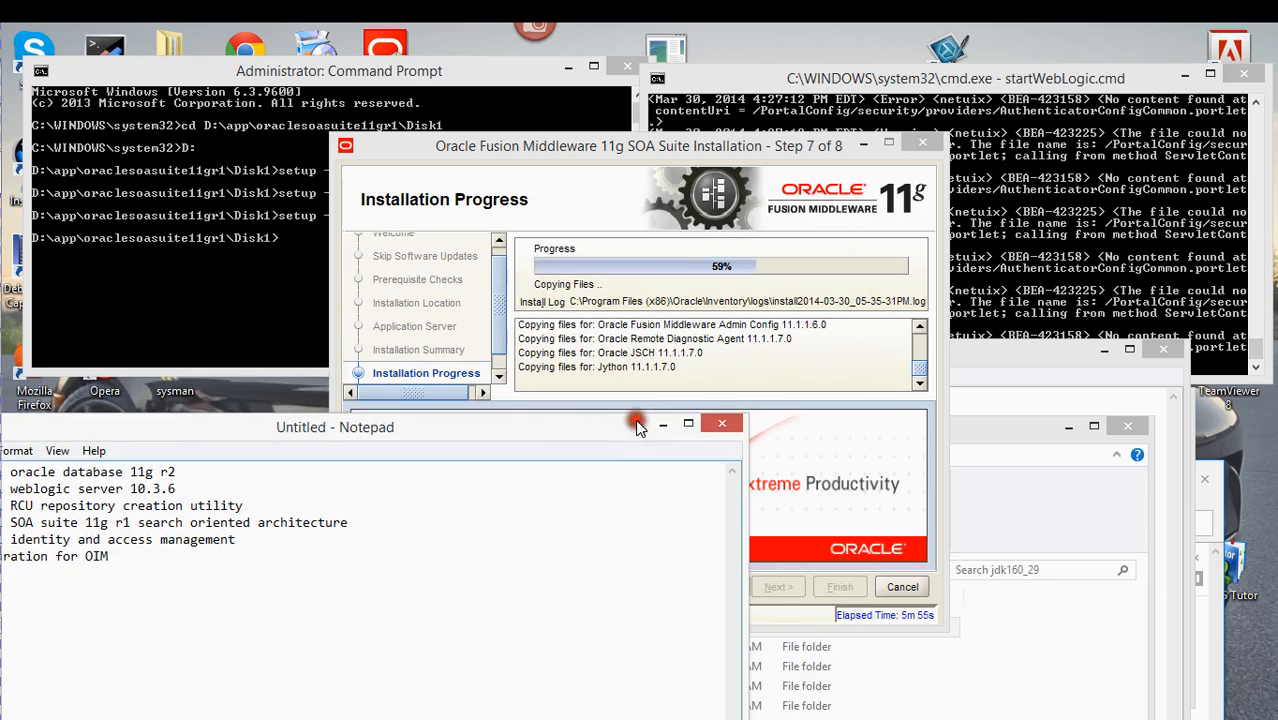
{"action": "left_click", "coordinate": [662, 424]}
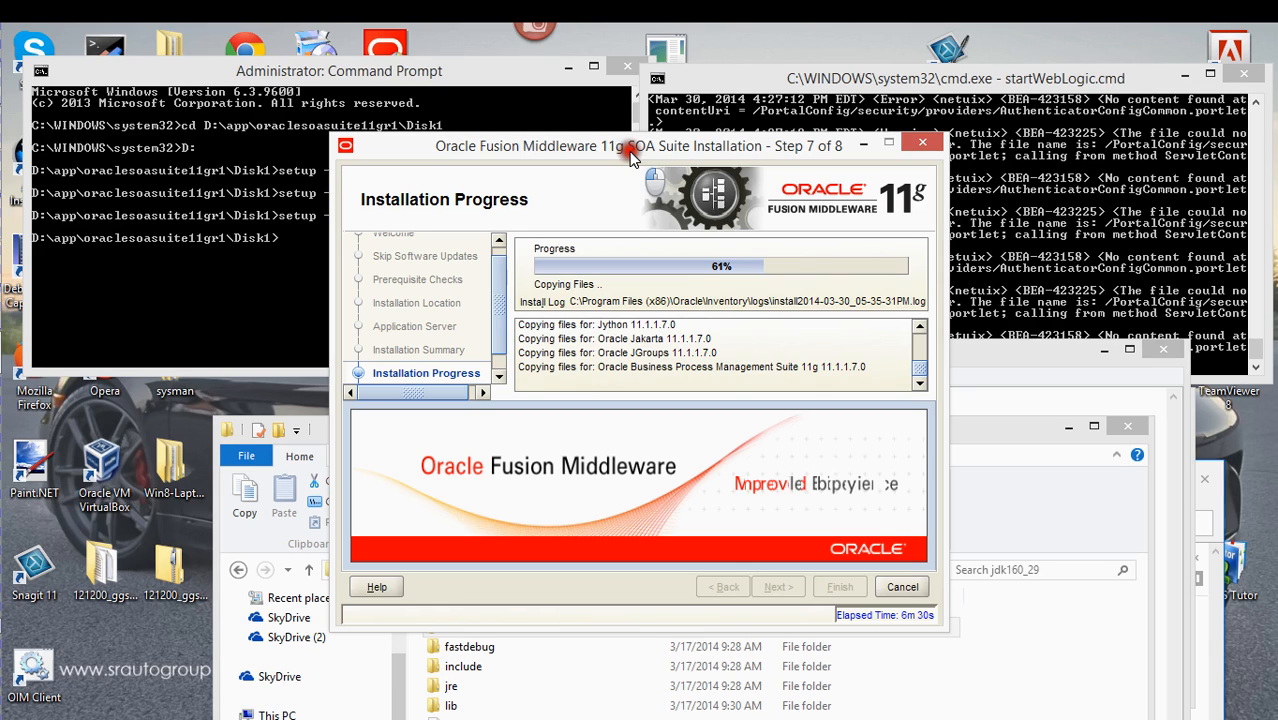
{"action": "left_click", "coordinate": [460, 172]}
{"action": "left_click", "coordinate": [553, 150]}
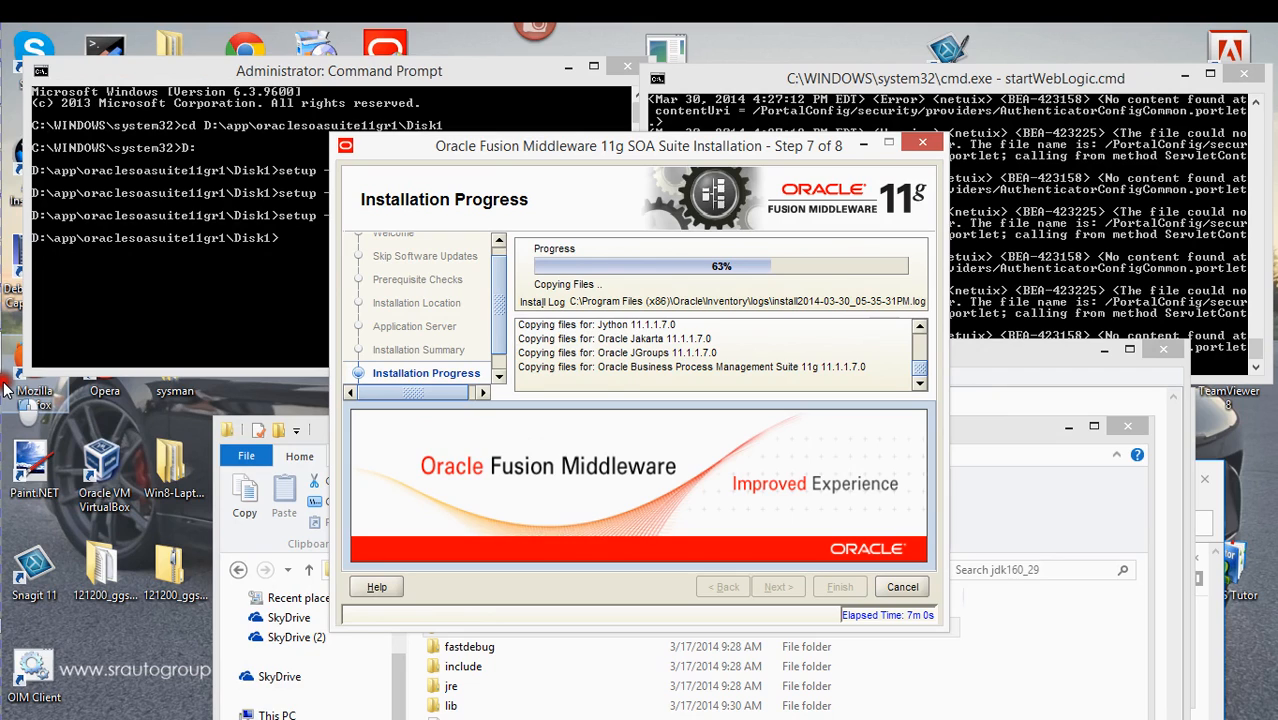
{"action": "mouse_move", "coordinate": [5, 388]}
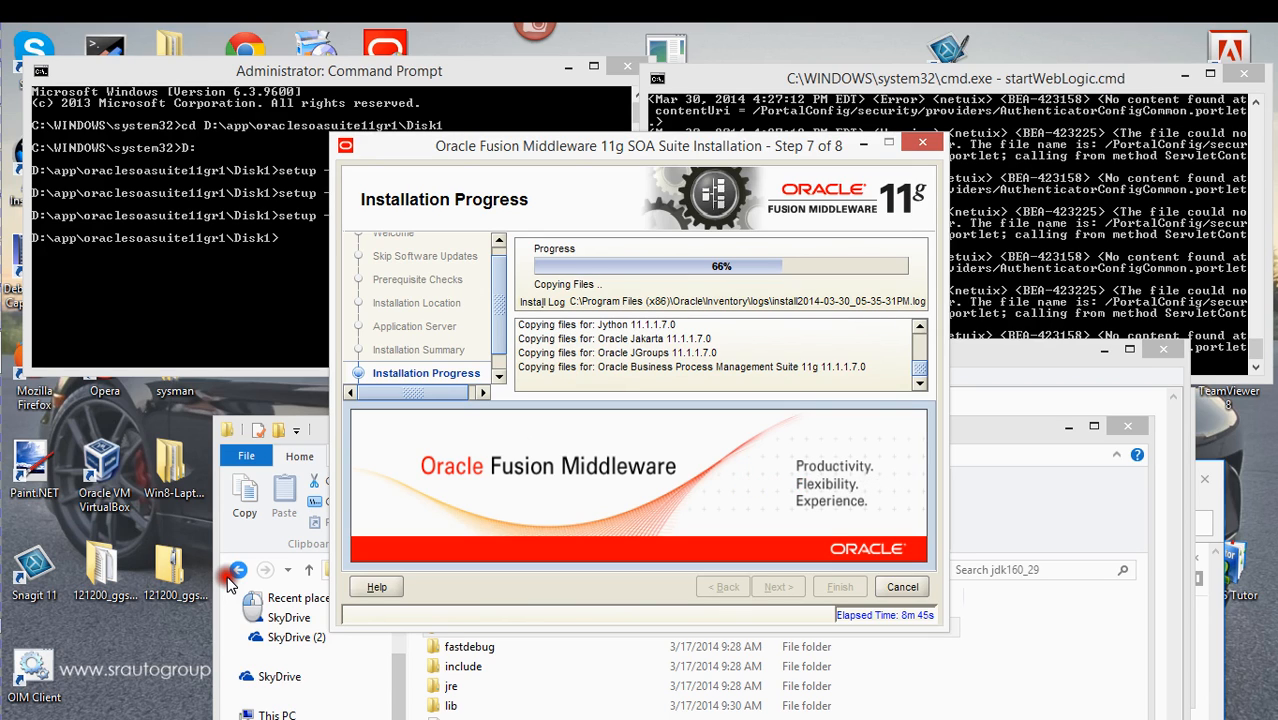
{"action": "left_click", "coordinate": [310, 598]}
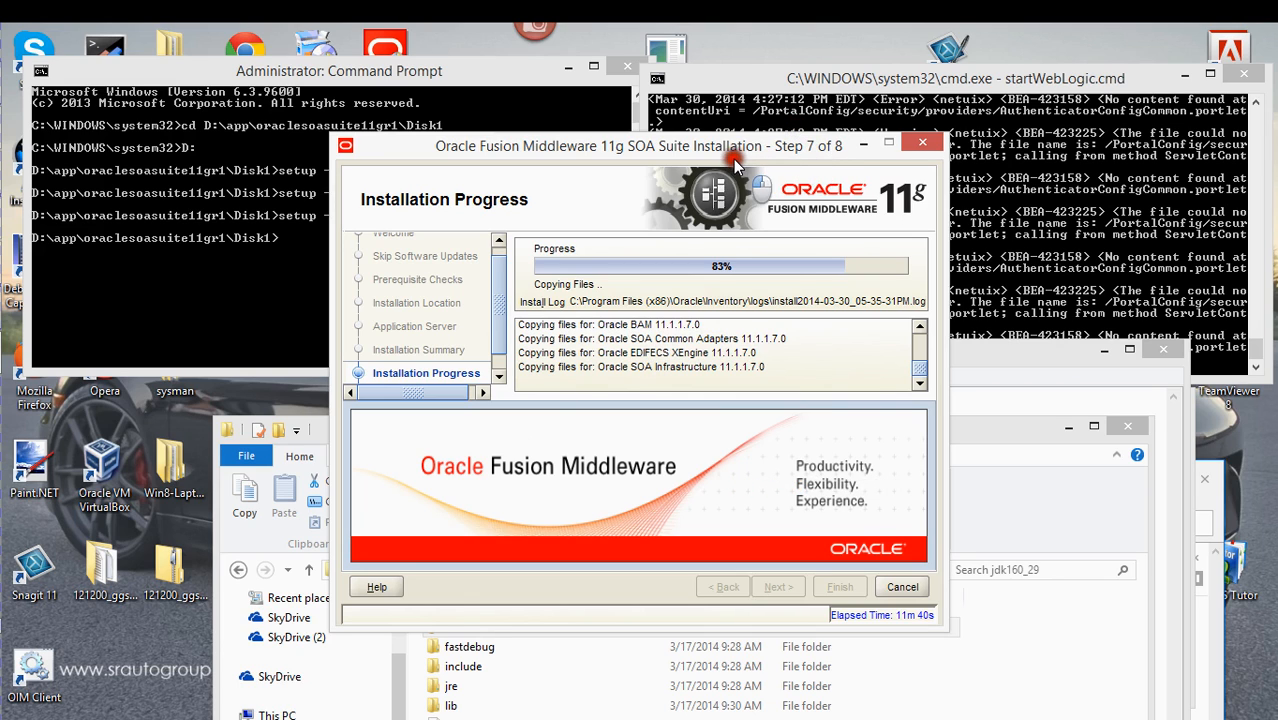
Move the SOA Suite installer window clear of the setup commands in the Command Prompt.
{"action": "left_click_drag", "start_coordinate": [722, 159], "coordinate": [679, 138]}
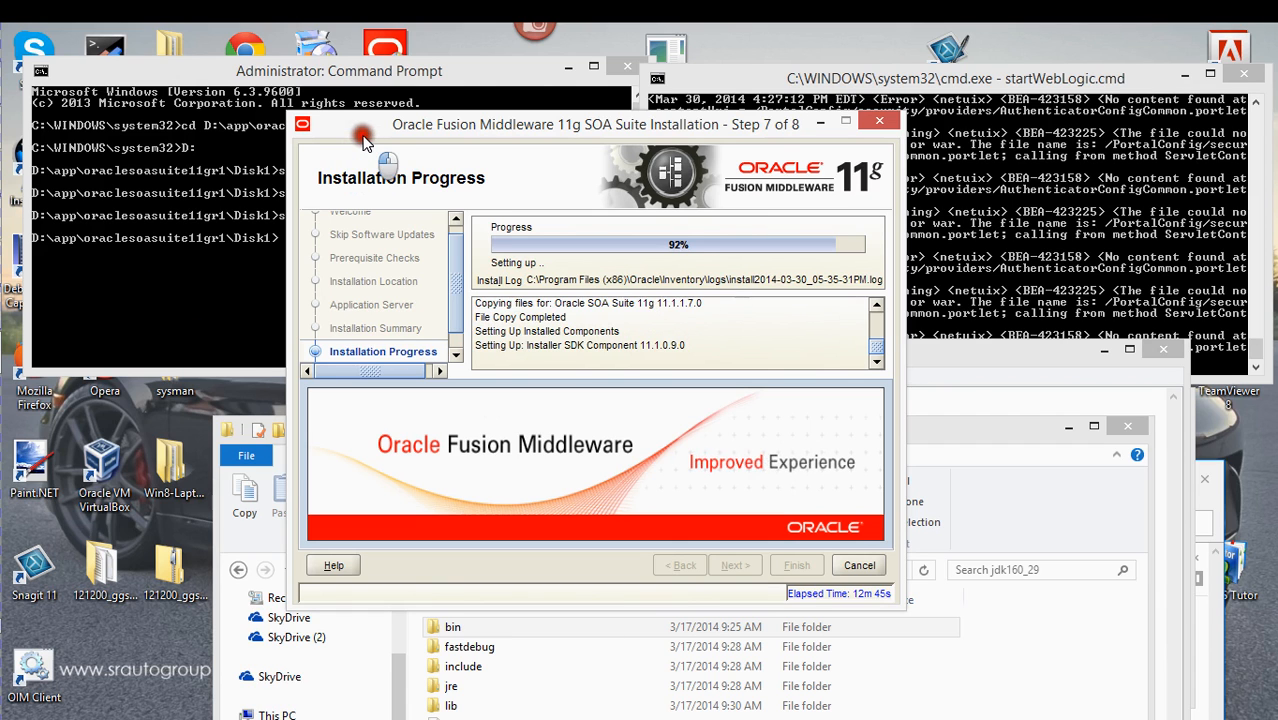
{"action": "left_click_drag", "start_coordinate": [368, 123], "coordinate": [567, 297]}
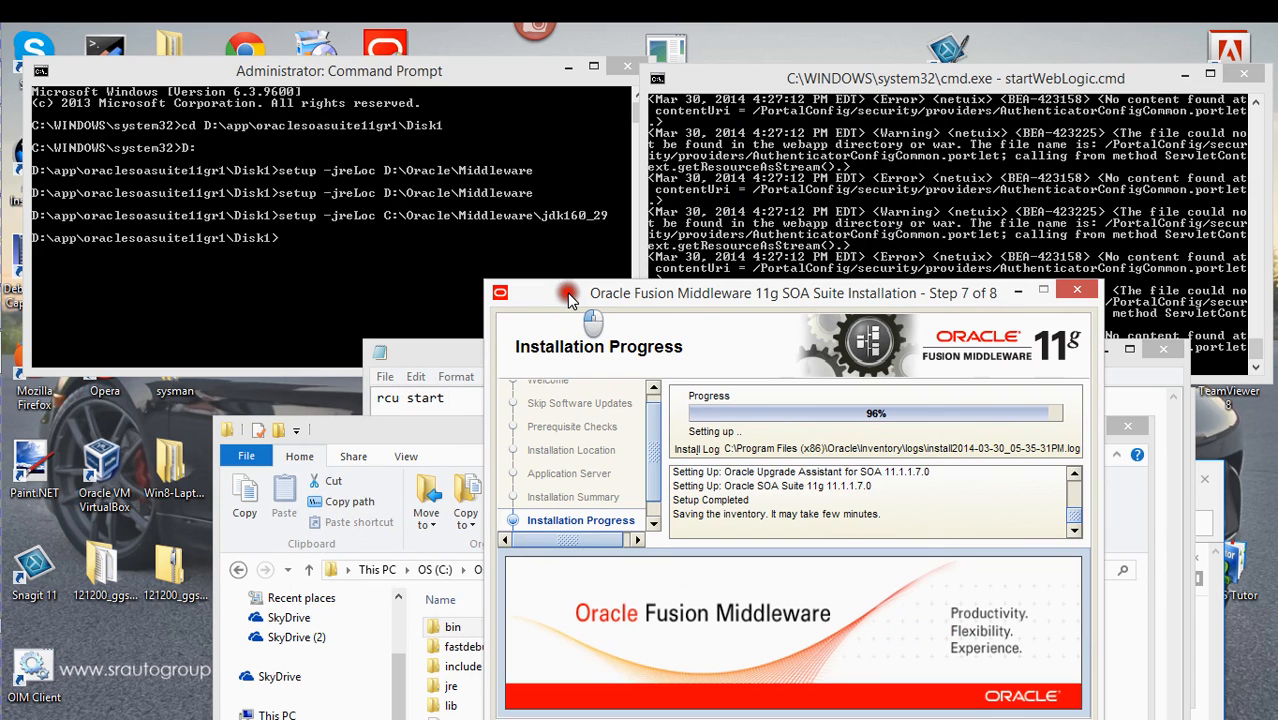
{"action": "left_click_drag", "start_coordinate": [568, 291], "coordinate": [618, 260]}
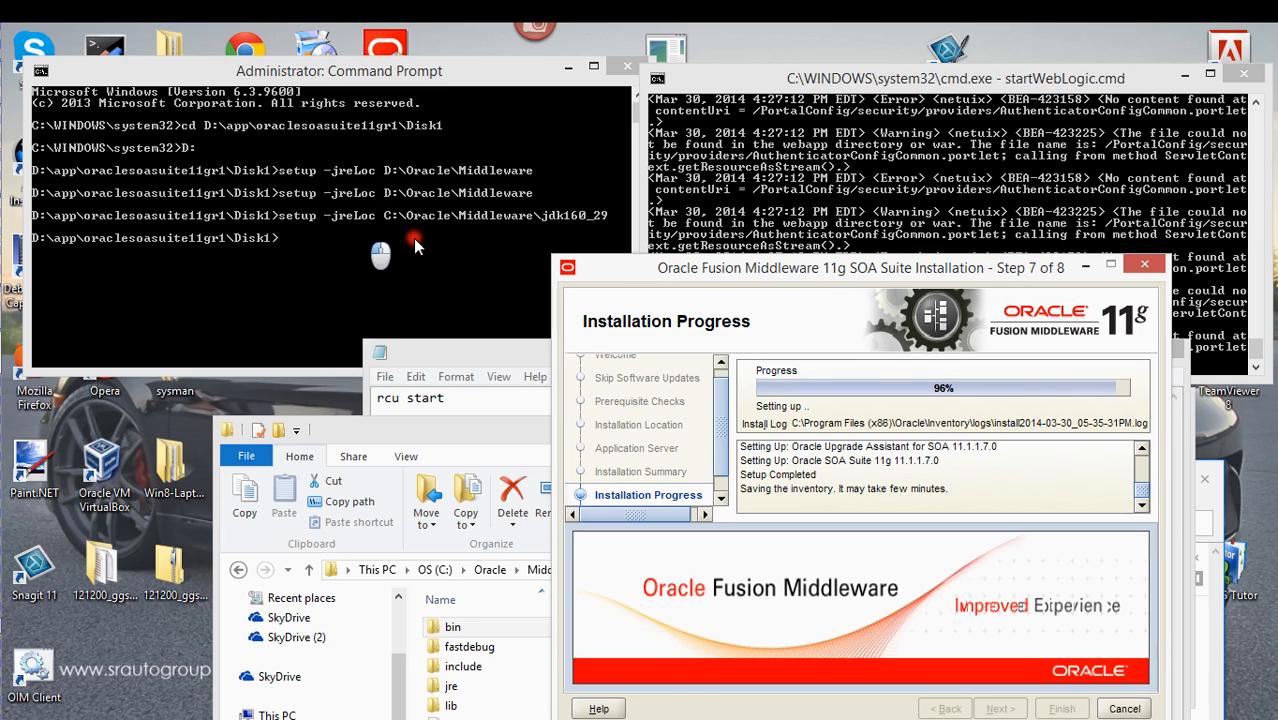
Bring up the "OIAM installation steps" notes, review the SOA and OIAM install instructions, and minimize them.
{"action": "mouse_move", "coordinate": [14, 180]}
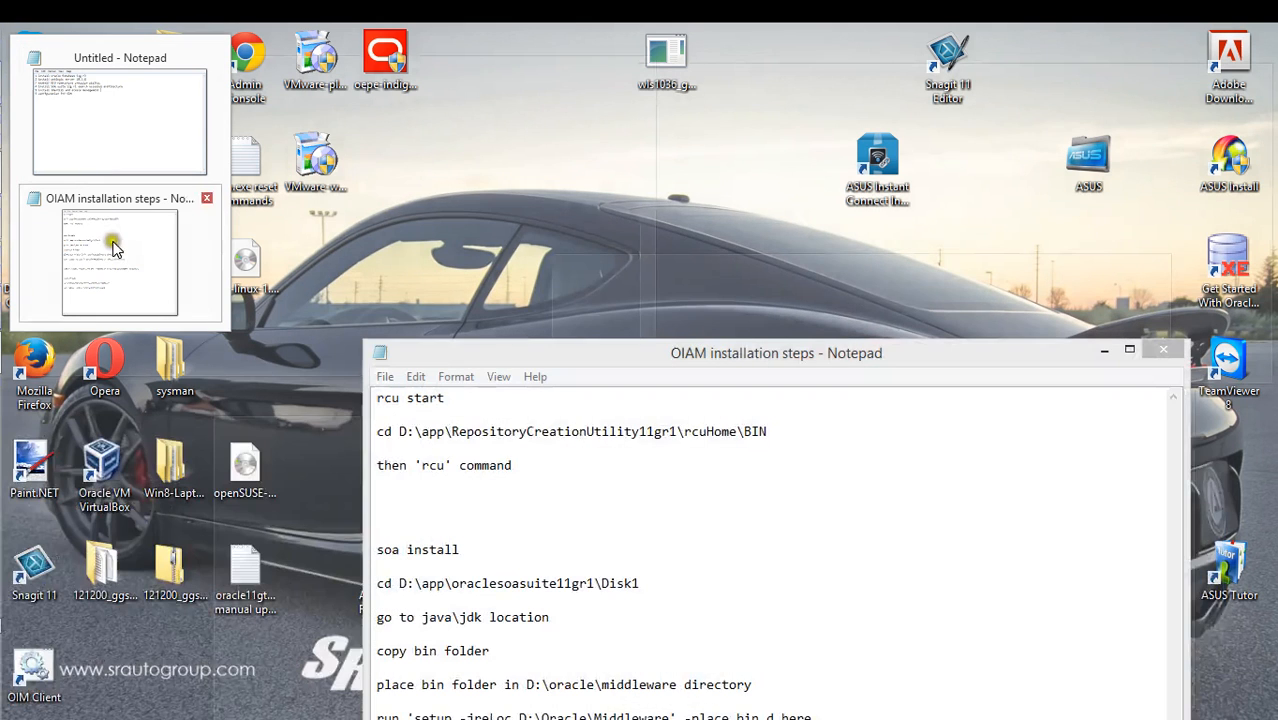
{"action": "left_click", "coordinate": [563, 360]}
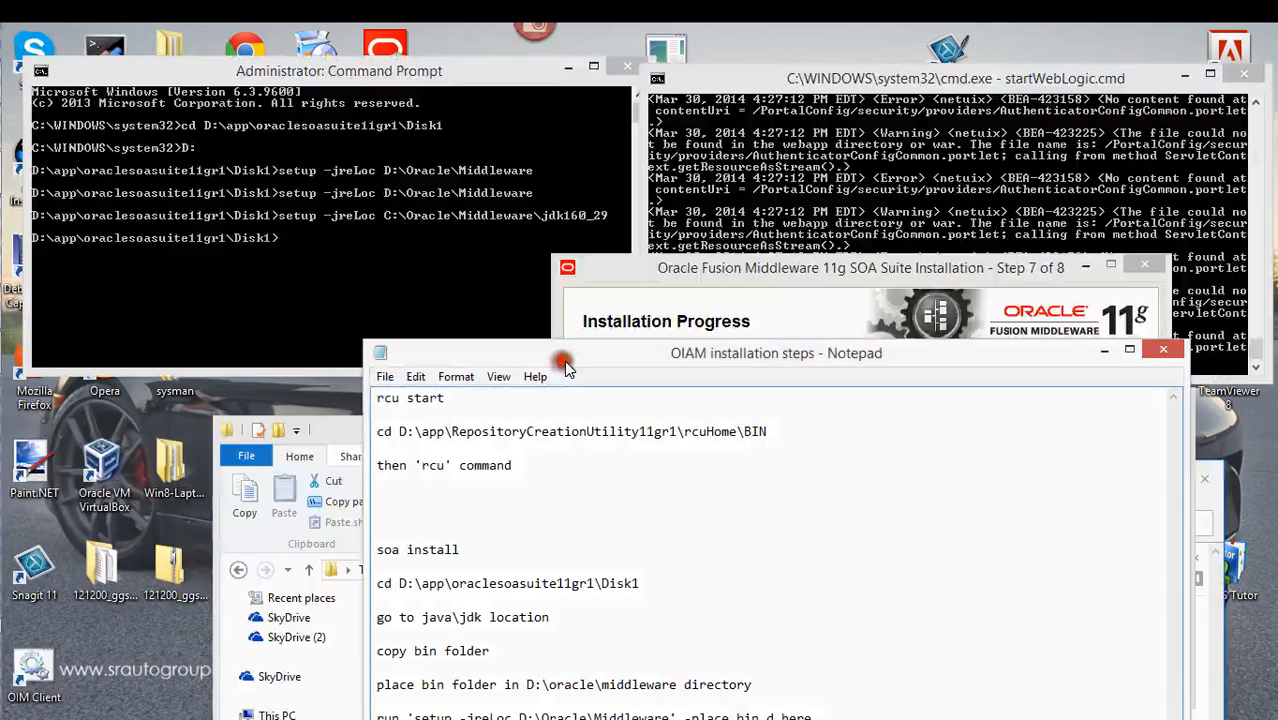
{"action": "left_click_drag", "start_coordinate": [585, 360], "coordinate": [270, 109]}
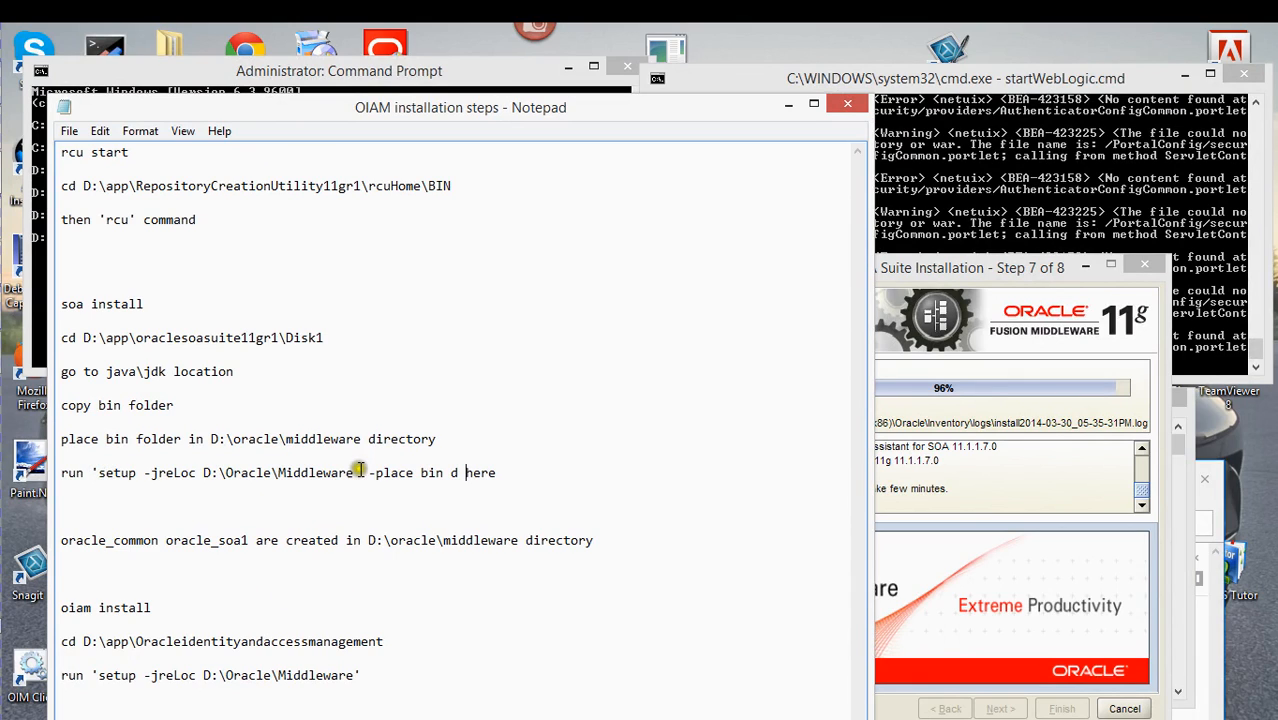
{"action": "left_click", "coordinate": [378, 470]}
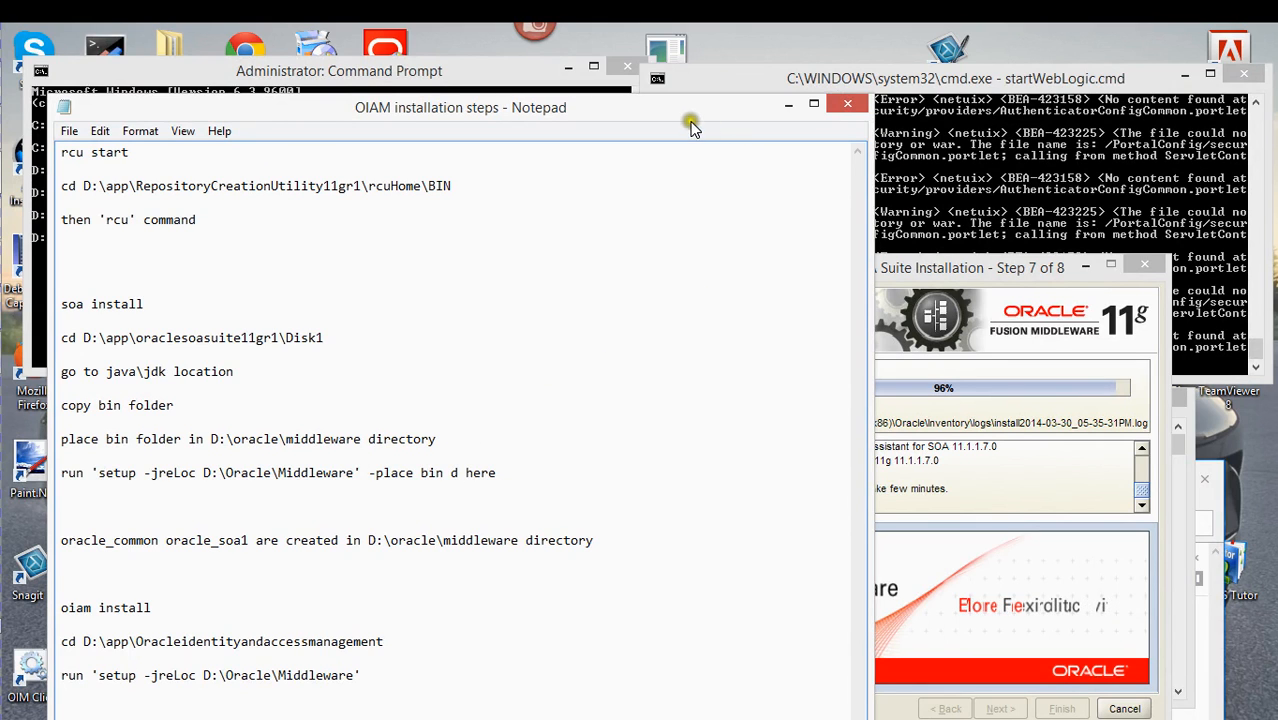
{"action": "mouse_move", "coordinate": [673, 114]}
{"action": "left_mouse_down"}
{"action": "mouse_move", "coordinate": [602, 408]}
{"action": "mouse_move", "coordinate": [607, 537]}
{"action": "mouse_move", "coordinate": [618, 535]}
{"action": "mouse_move", "coordinate": [648, 117]}
{"action": "left_mouse_up"}
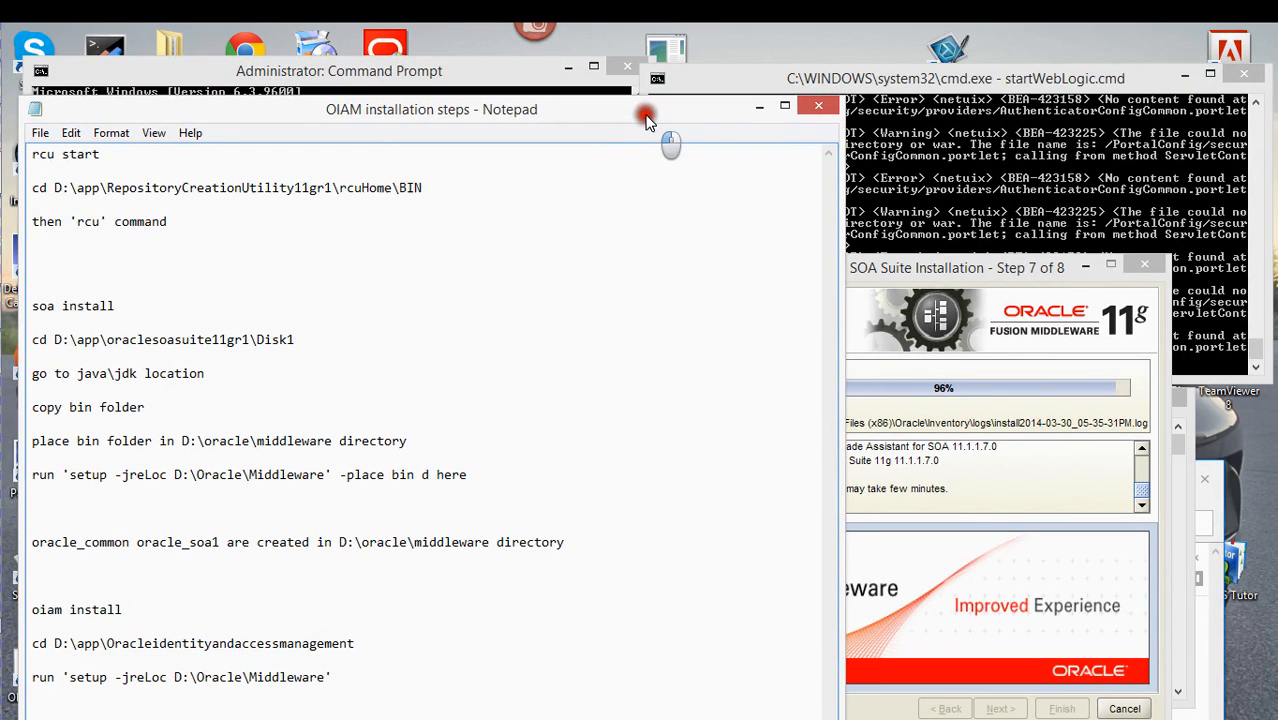
{"action": "left_click", "coordinate": [757, 106]}
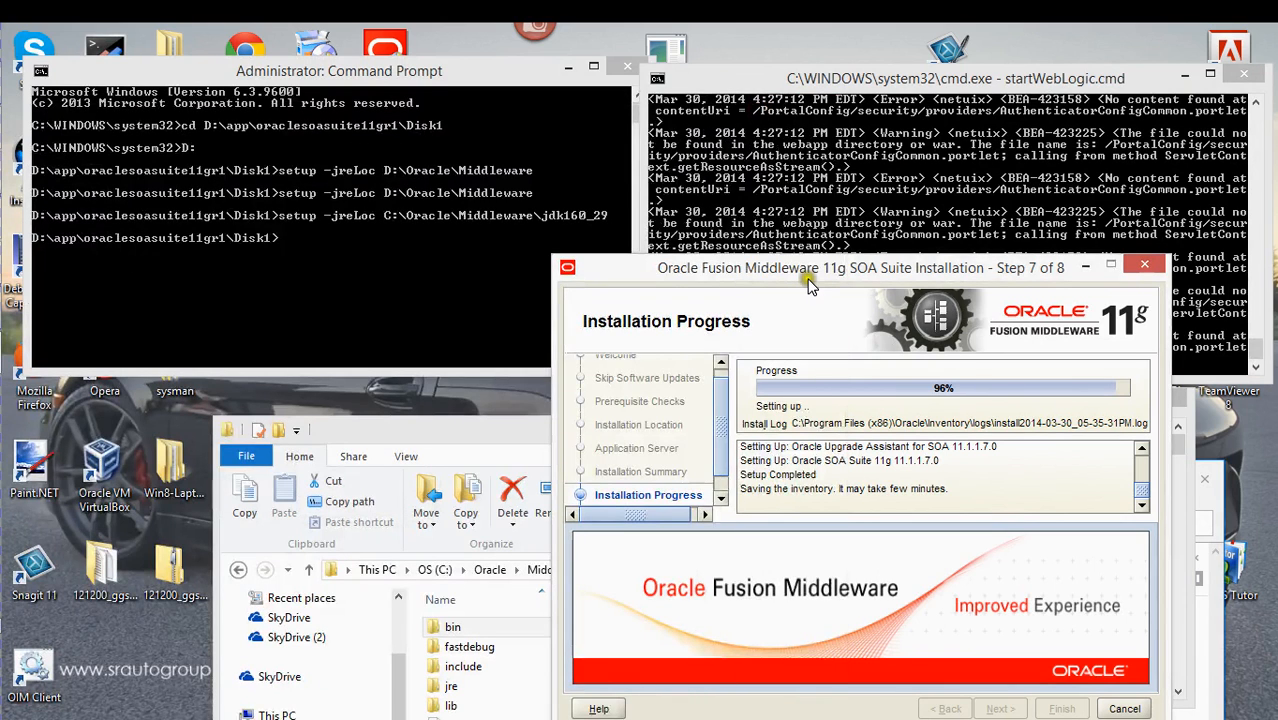
Advance the finished SOA Suite installation to the Installation Complete page and review its directory, disk space and application details.
{"action": "left_click_drag", "start_coordinate": [806, 278], "coordinate": [684, 183]}
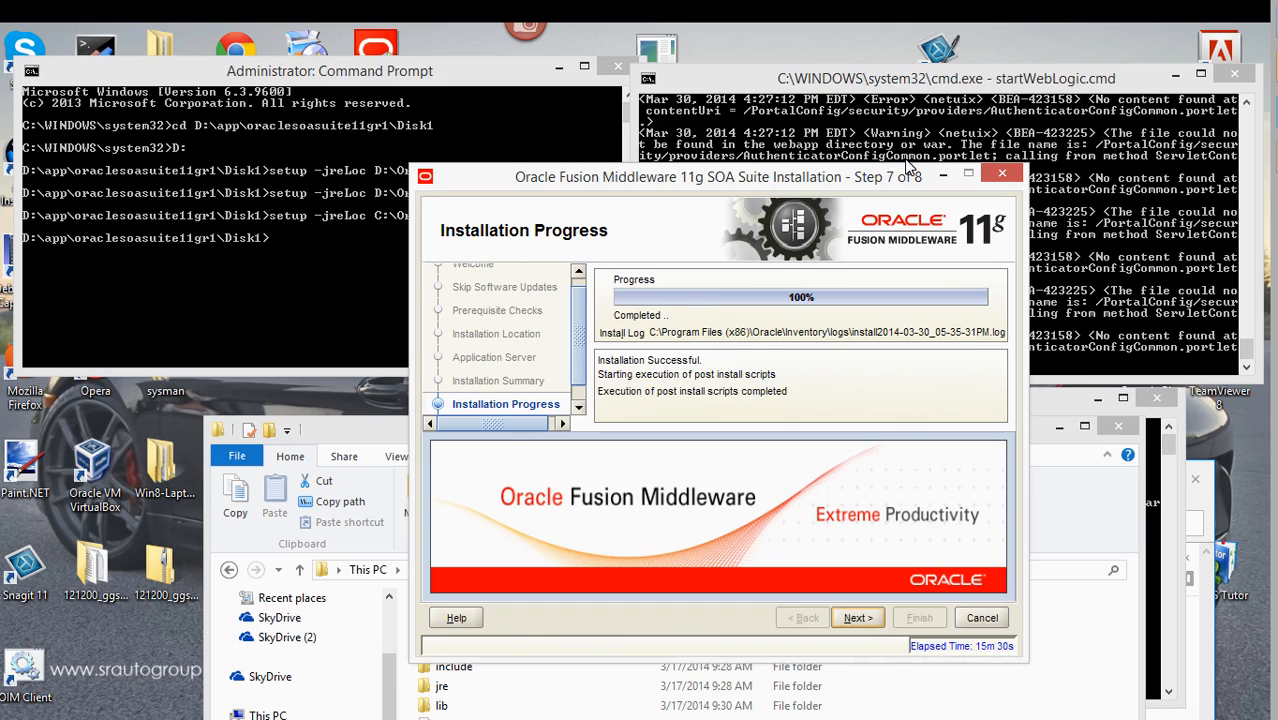
{"action": "left_click", "coordinate": [858, 617]}
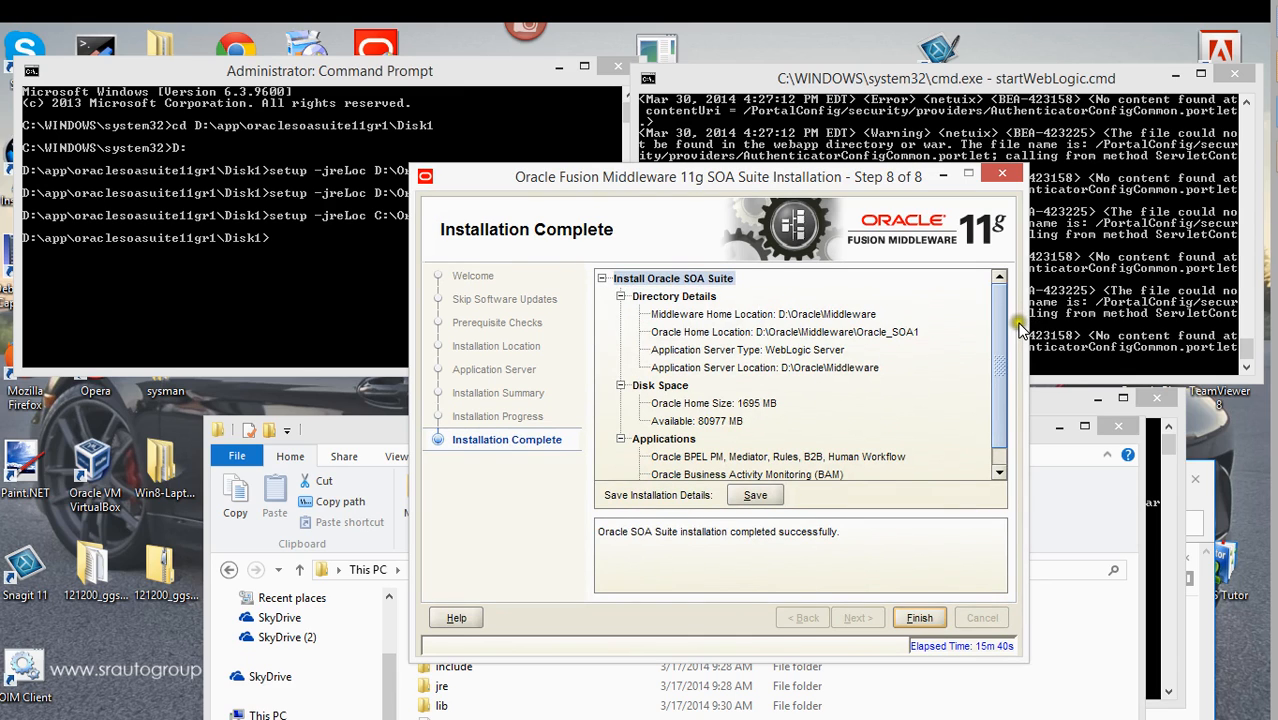
{"action": "scroll", "coordinate": [1000, 368], "scroll_direction": "down", "scroll_amount": 1}
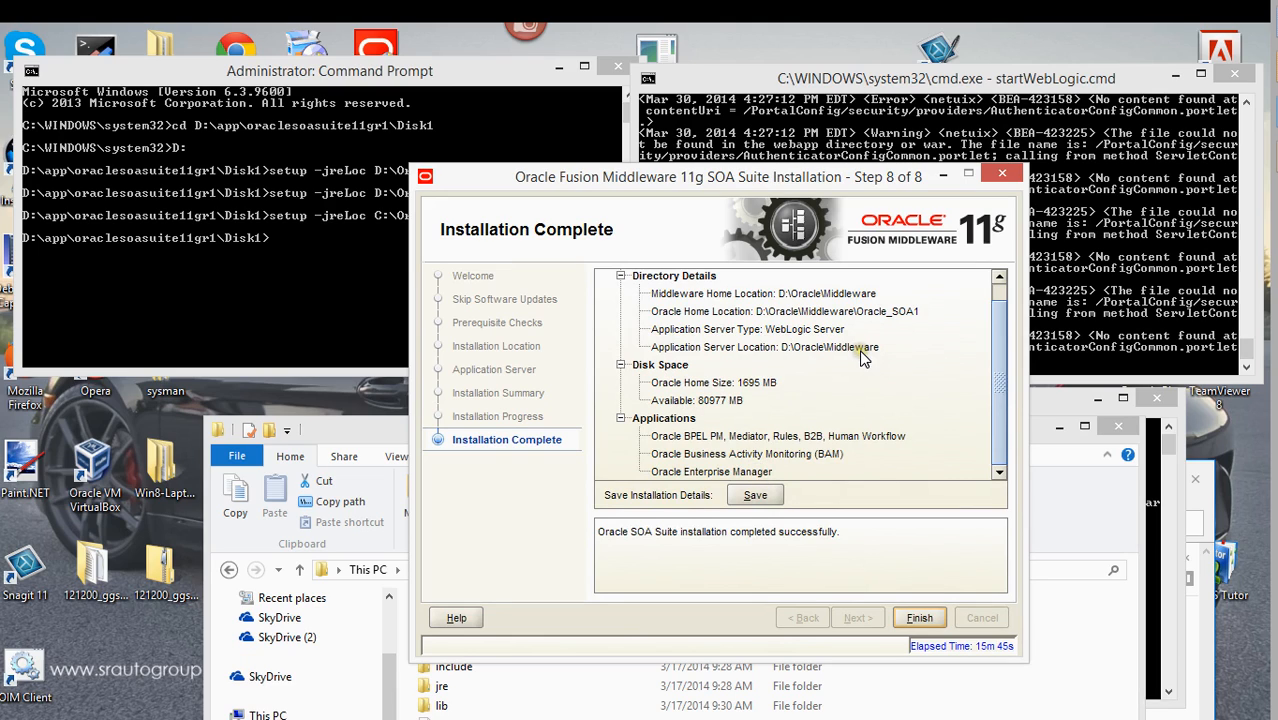
Recheck the directory locations, application server type and installed applications in the completed SOA Suite installation summary.
{"action": "scroll", "coordinate": [857, 422], "scroll_direction": "up", "scroll_amount": 1}
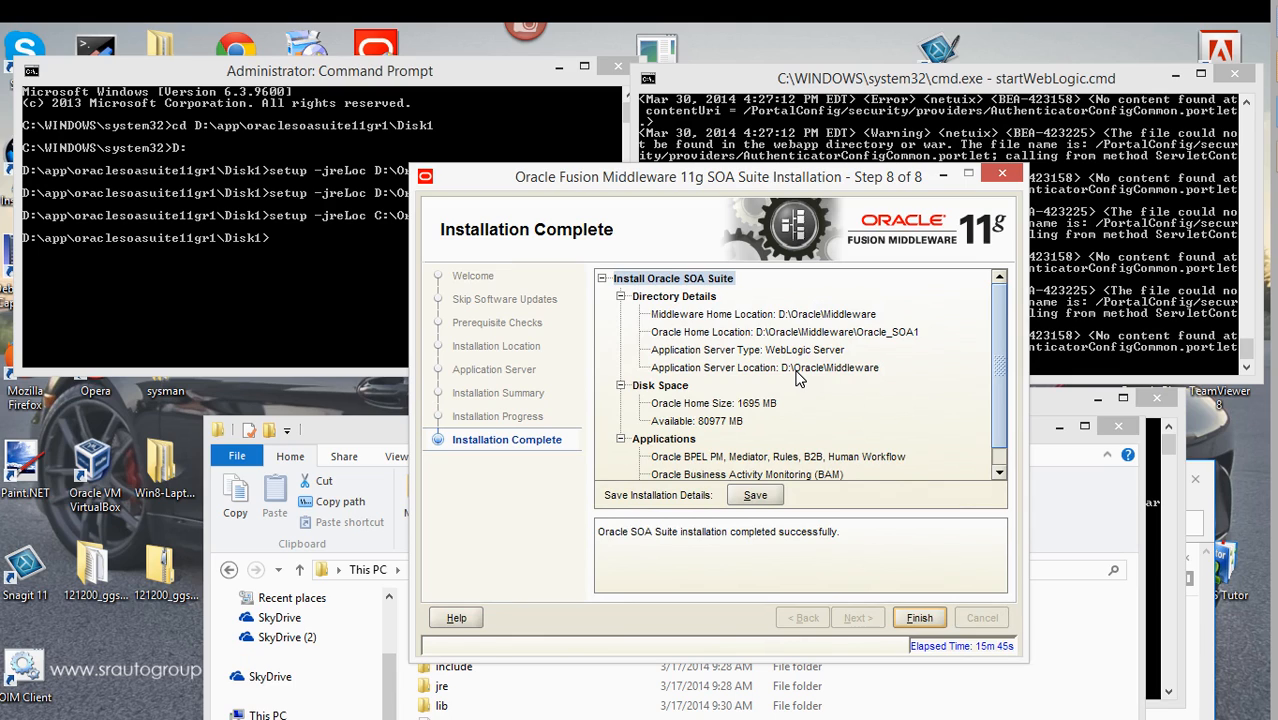
{"action": "scroll", "coordinate": [795, 380], "scroll_direction": "down", "scroll_amount": 1}
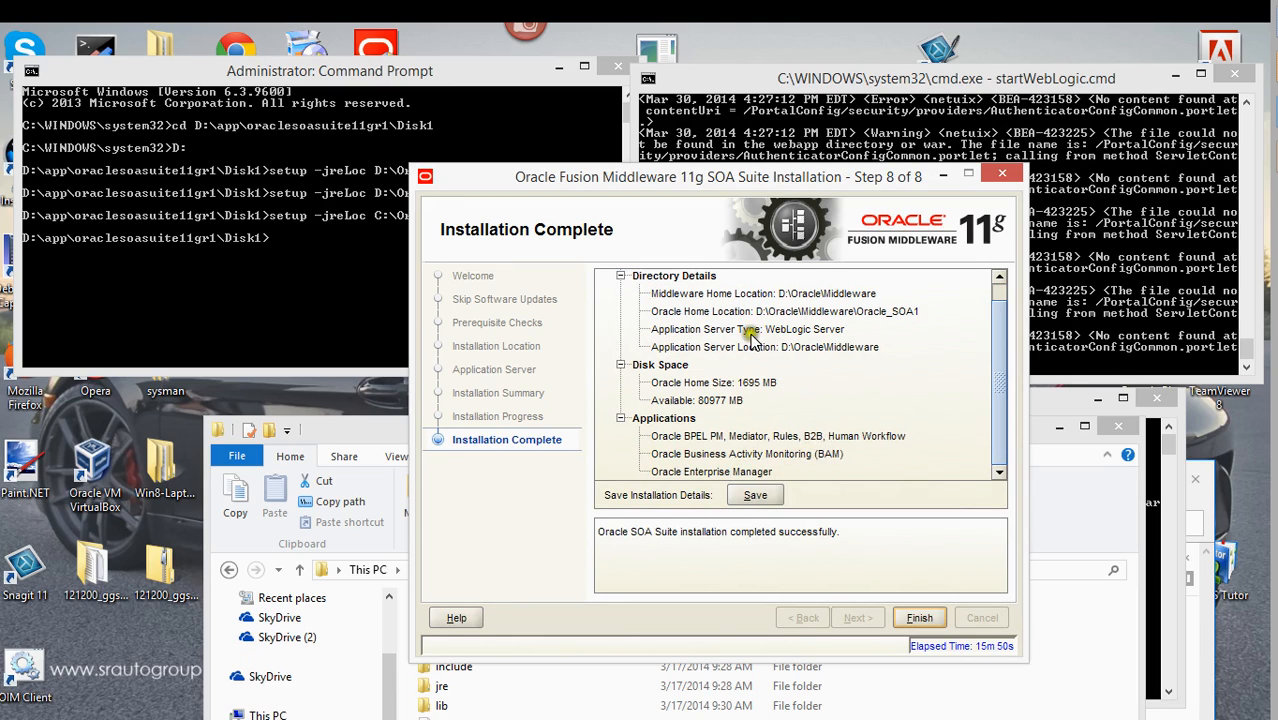
{"action": "scroll", "coordinate": [735, 420], "scroll_direction": "up", "scroll_amount": 1}
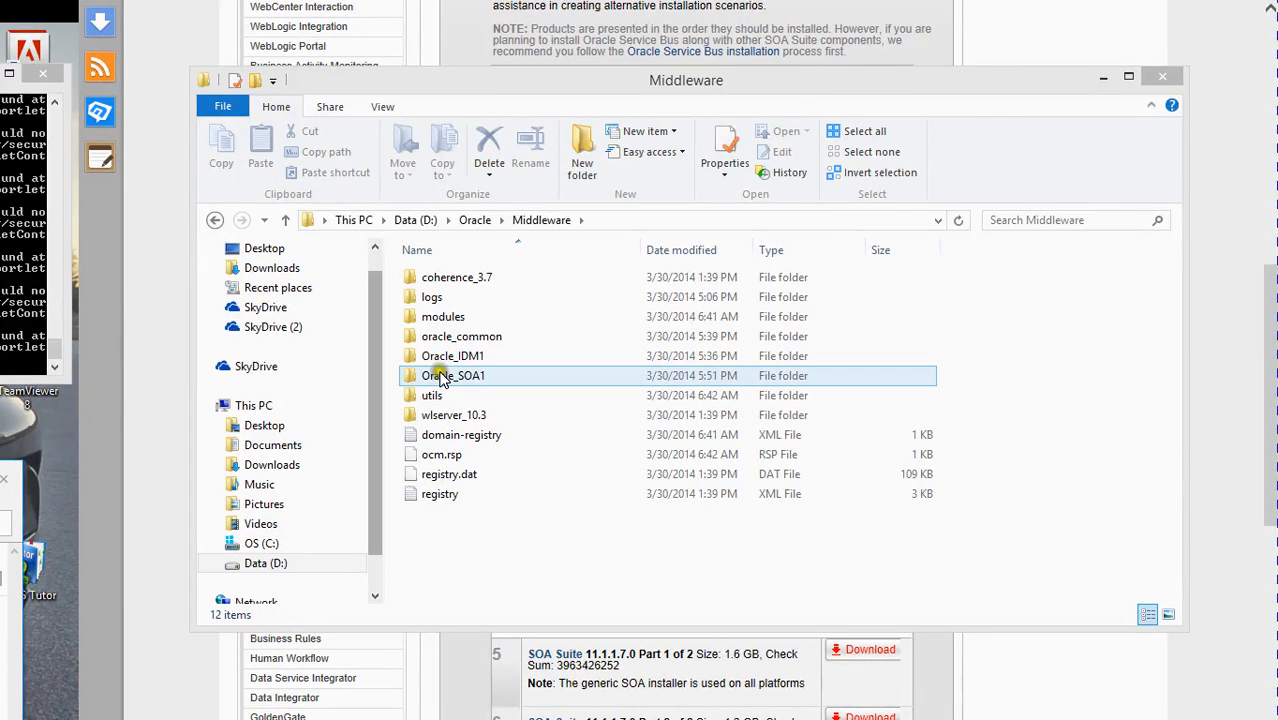
Inspect the contents of the Oracle_SOA1 folder in D:\Oracle\Middleware and return to the Middleware folder.
{"action": "left_click", "coordinate": [440, 375]}
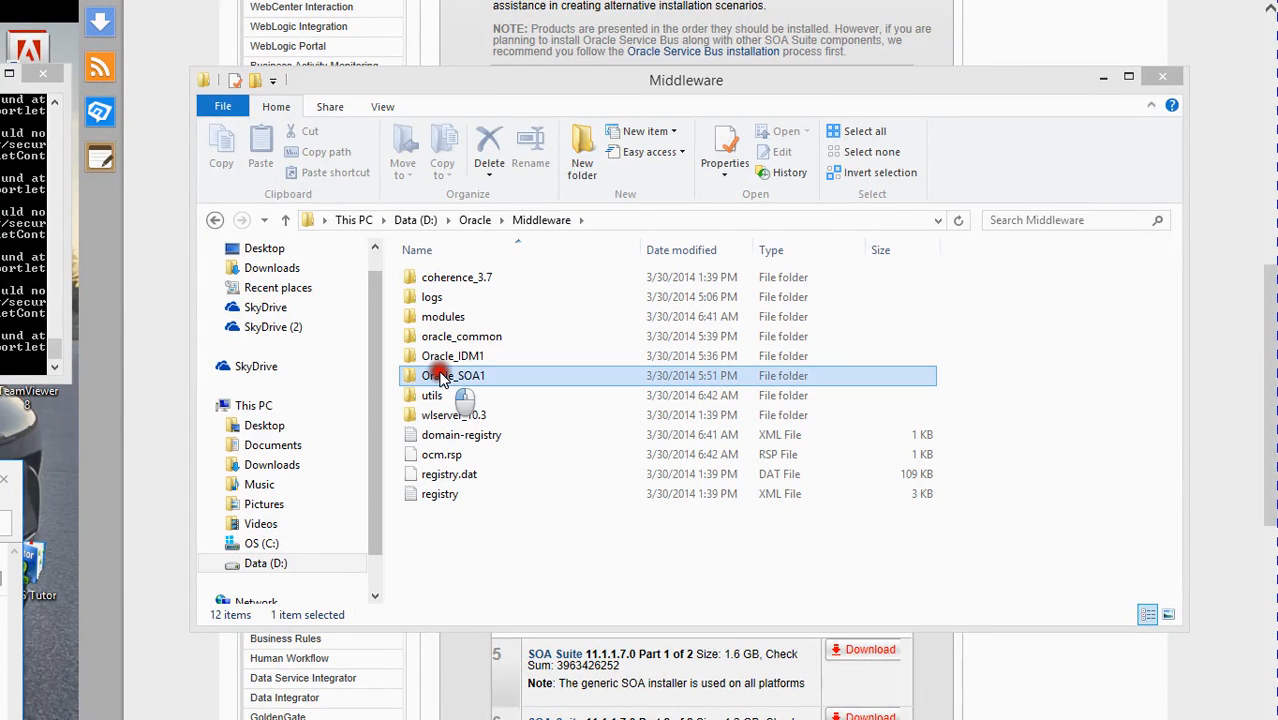
{"action": "double_click", "coordinate": [440, 375]}
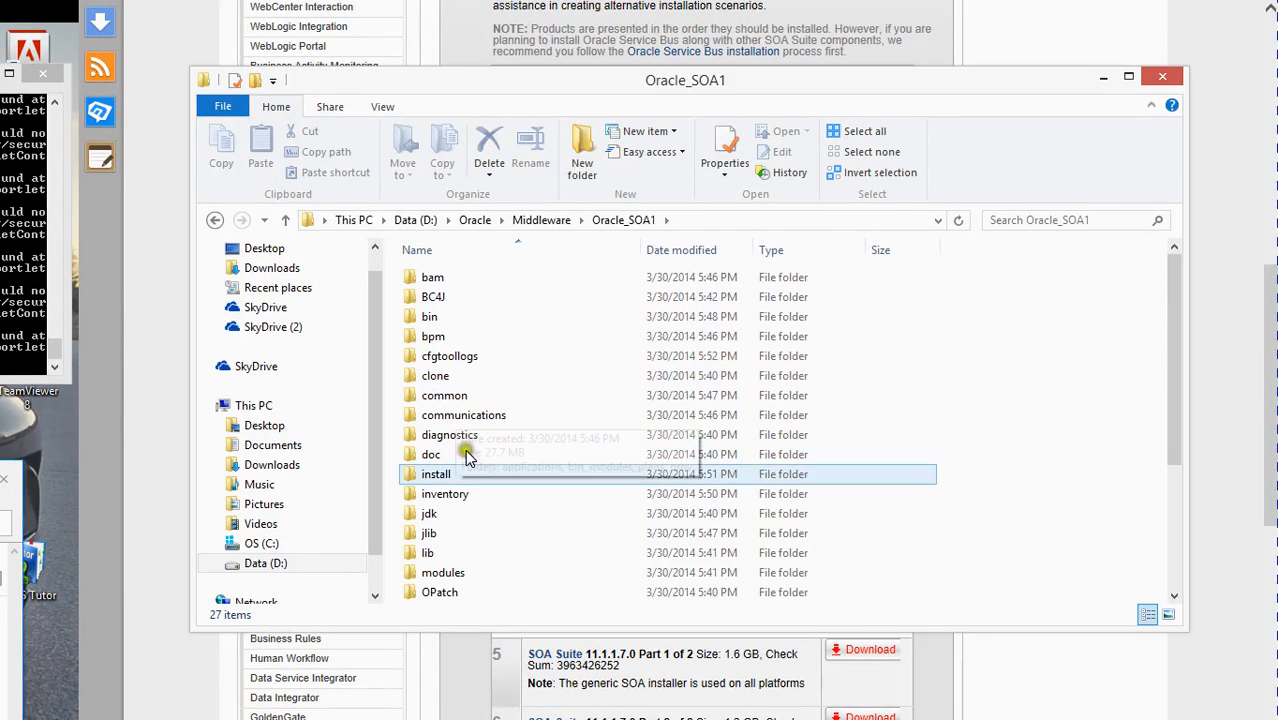
{"action": "key", "text": "BackSpace"}
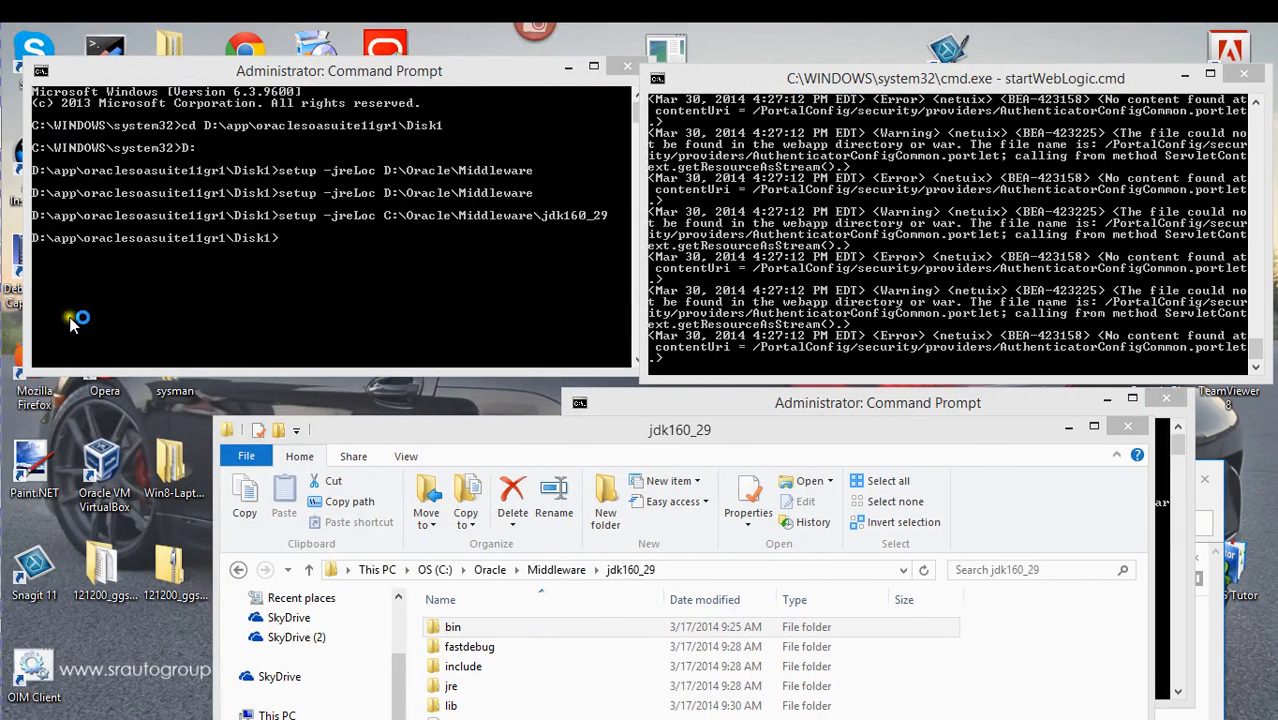
{"action": "mouse_move", "coordinate": [3, 338]}
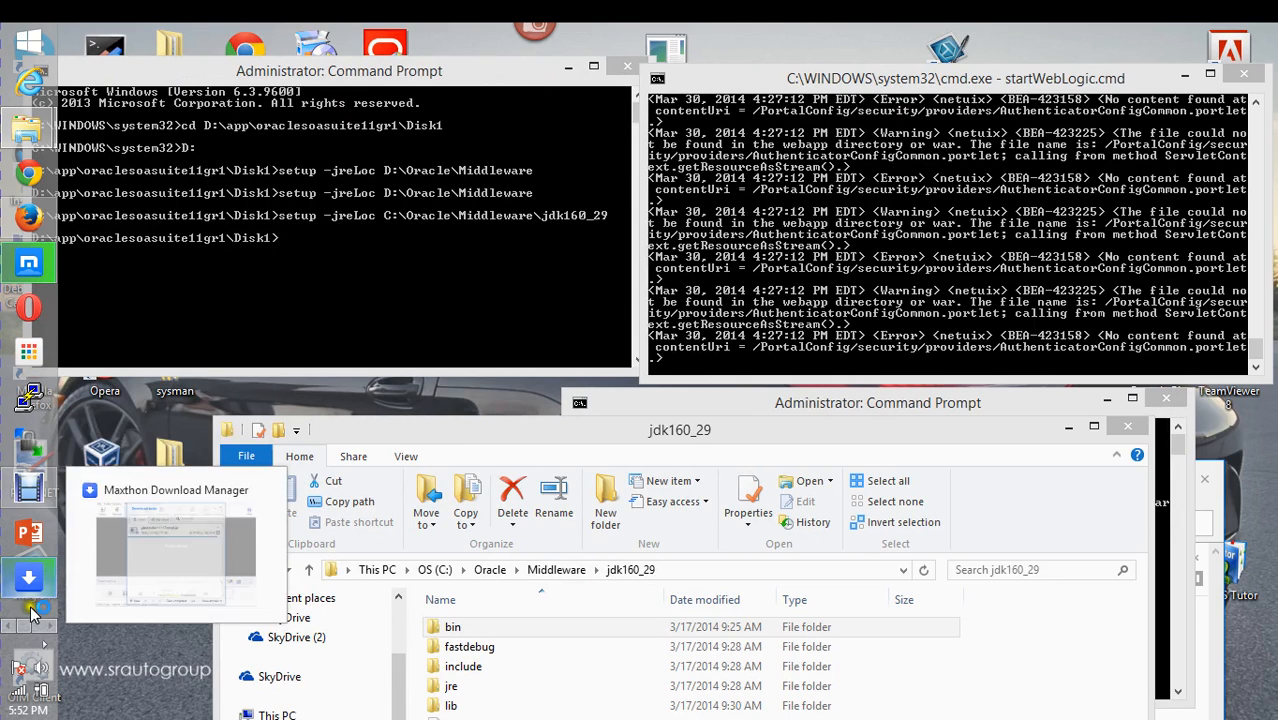
{"action": "left_click", "coordinate": [29, 495]}
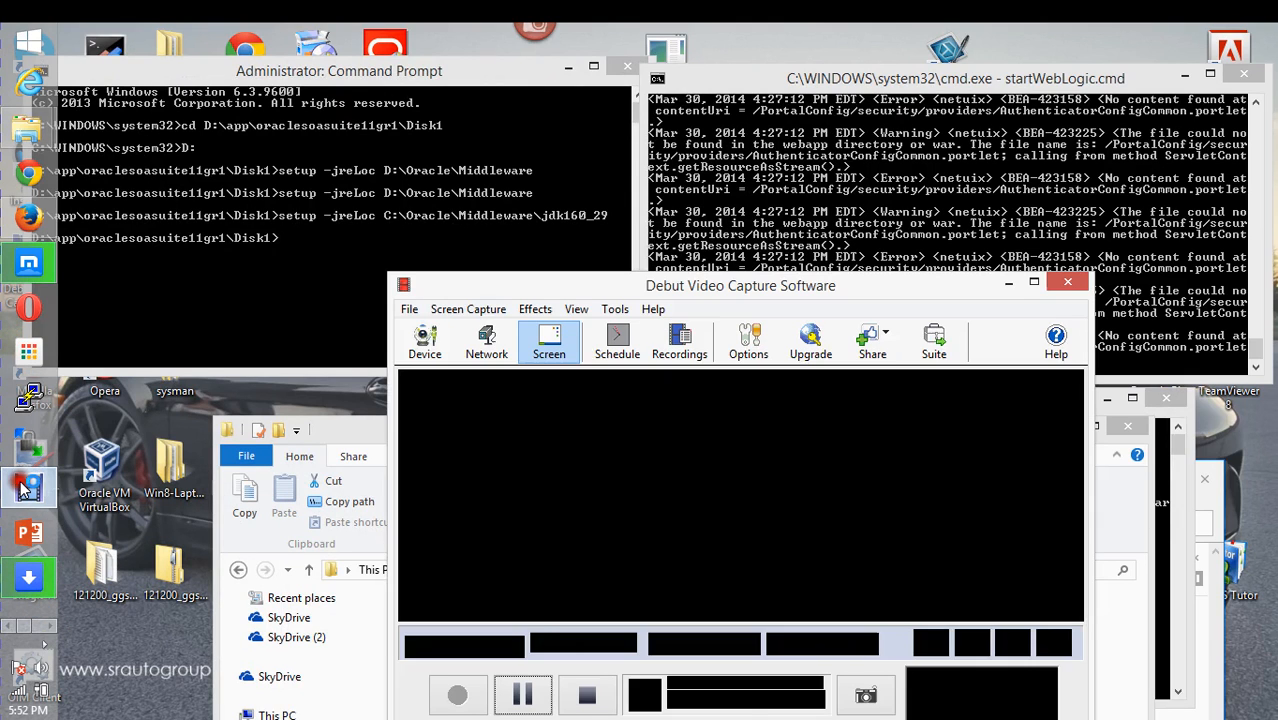